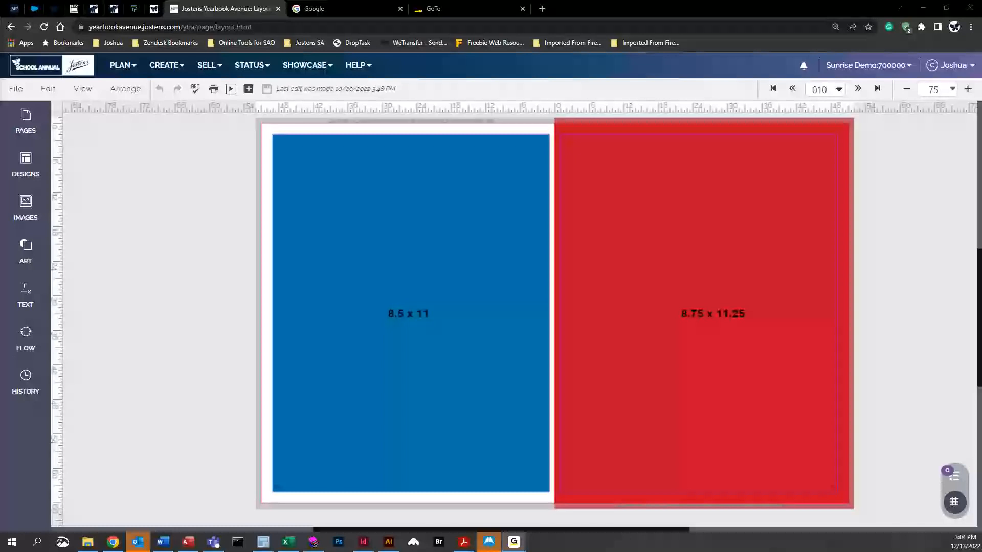
Try to move the blue 8.5 x 11 rectangle up past the margin to the upper bleed line, with the page magnified to 125%.
scroll(530, 267, up, 2)
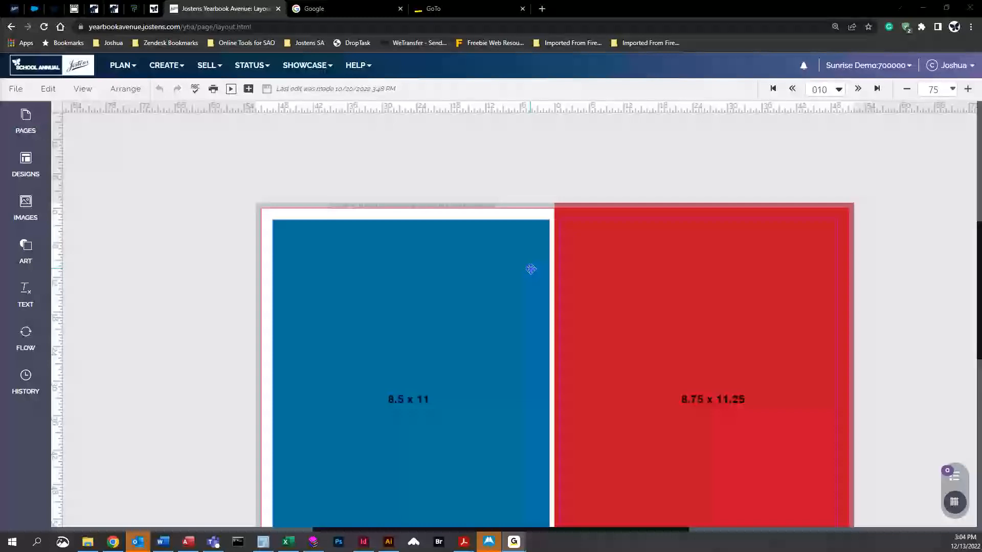
click(951, 89)
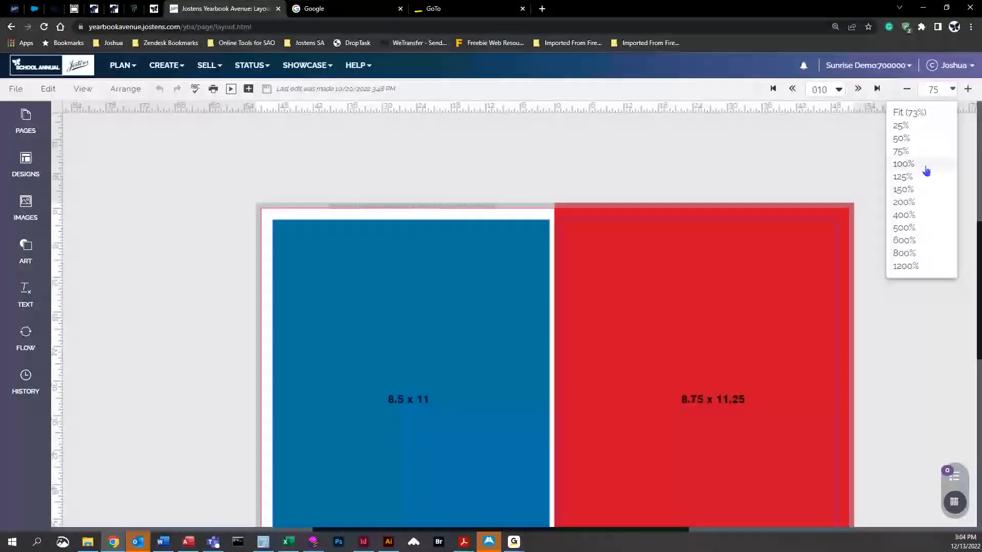
click(917, 177)
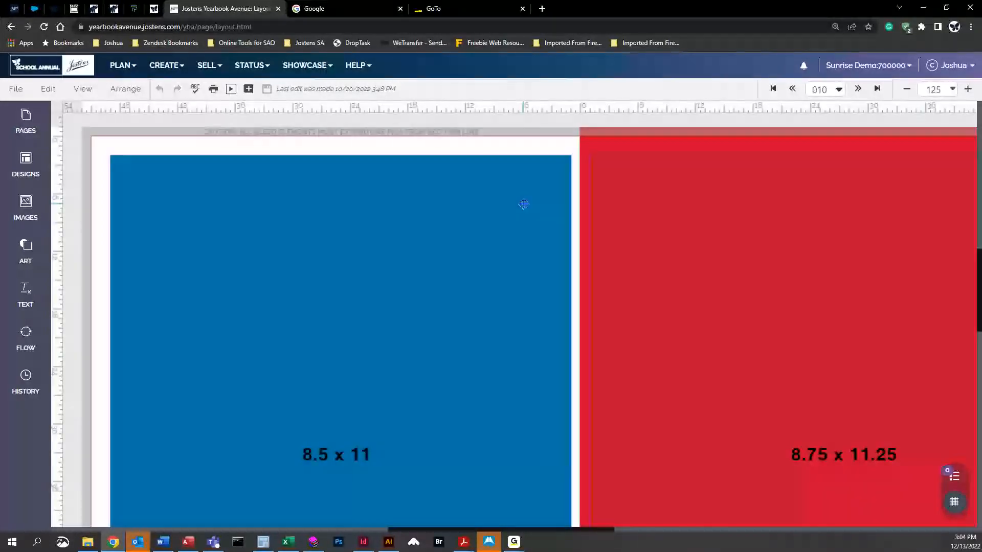
scroll(515, 229, up, 1)
scroll(515, 229, up, 1)
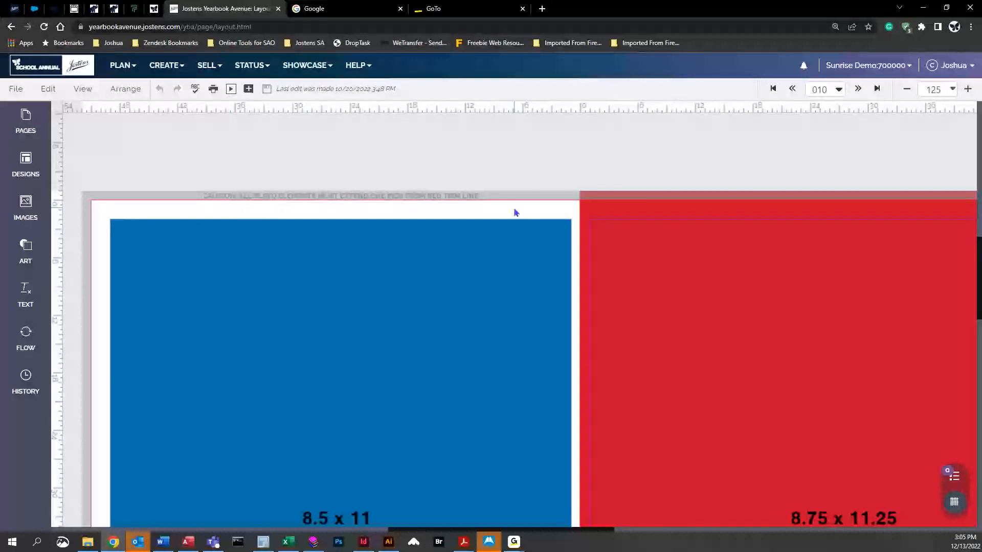
click(640, 213)
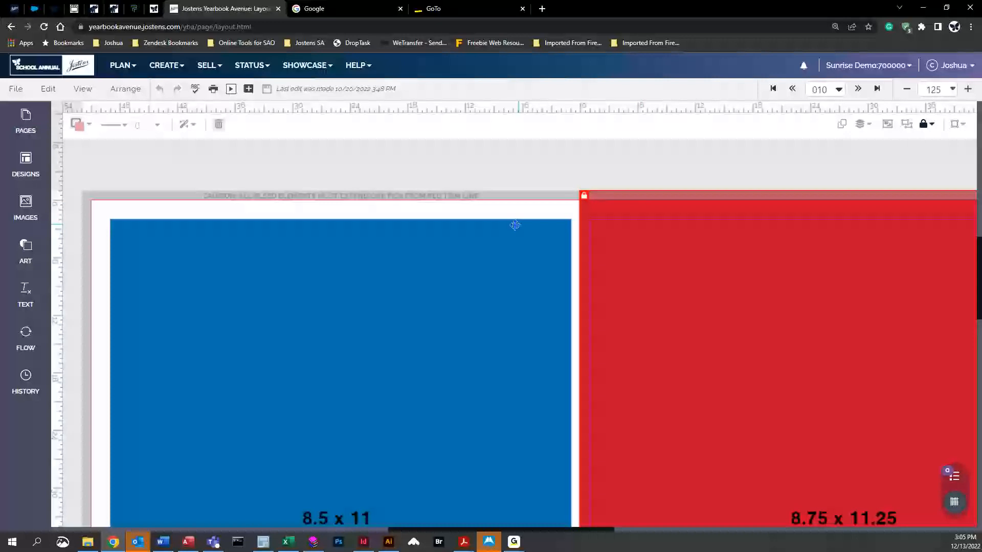
drag(515, 225, 494, 219)
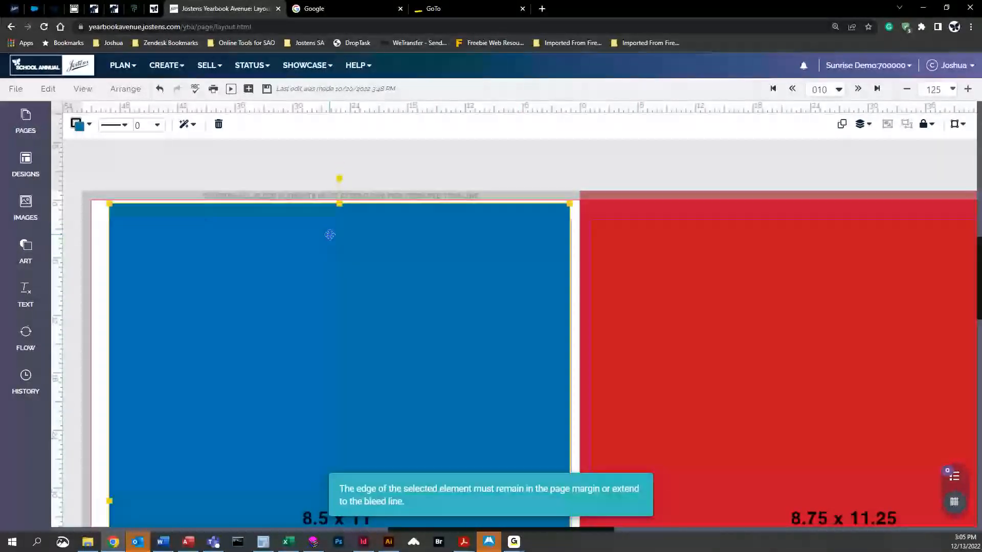
drag(330, 235, 330, 235)
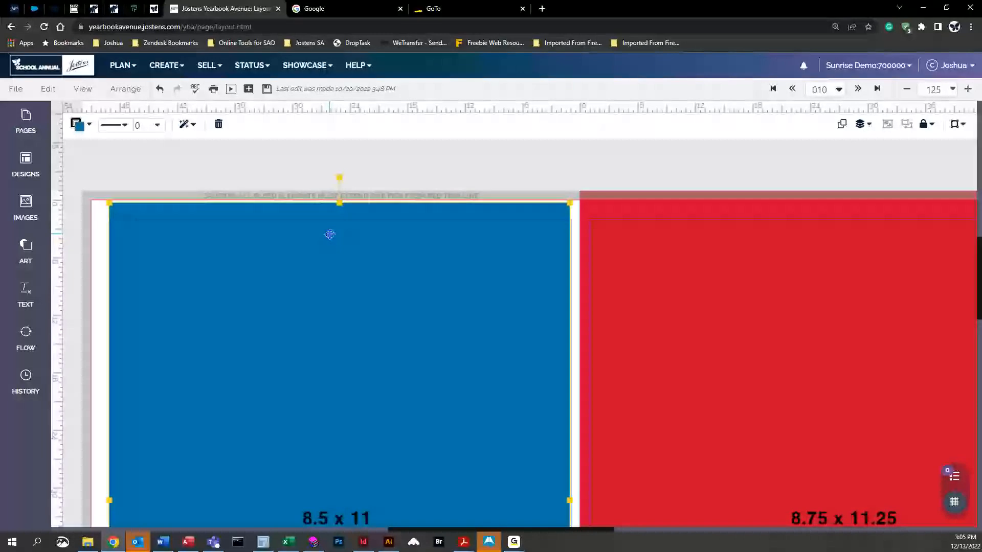
drag(329, 235, 333, 210)
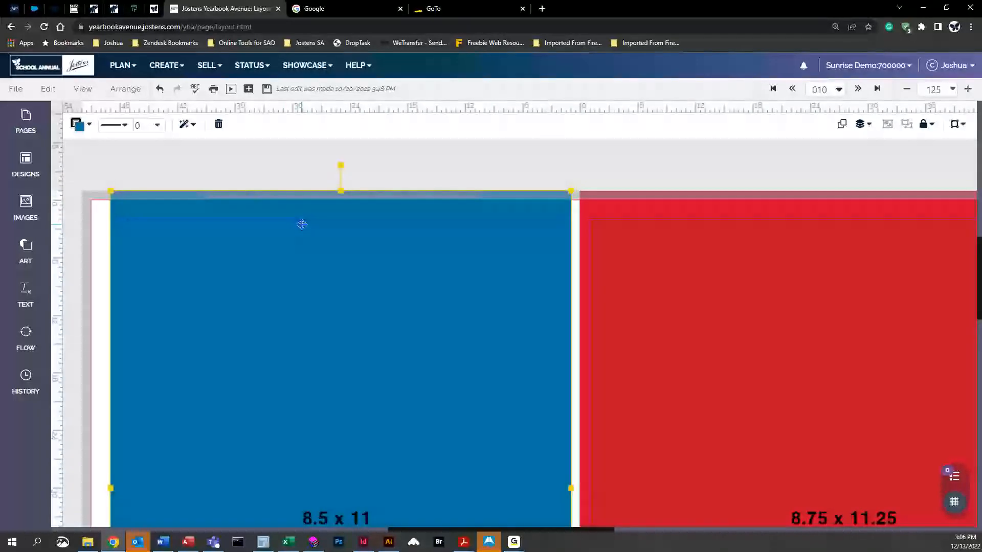
click(358, 266)
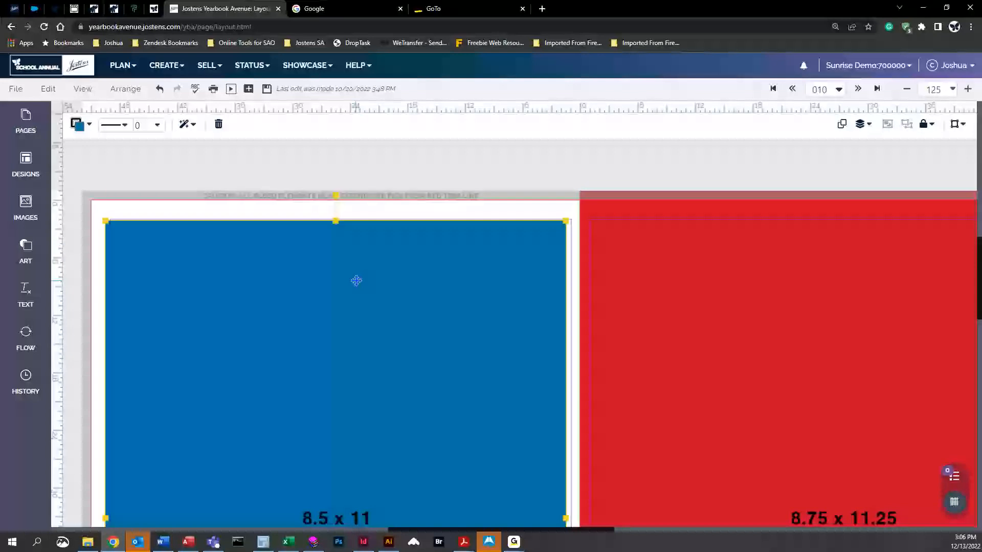
Undo the moves of the blue 8.5 x 11 rectangle and deselect it.
click(159, 89)
click(159, 89)
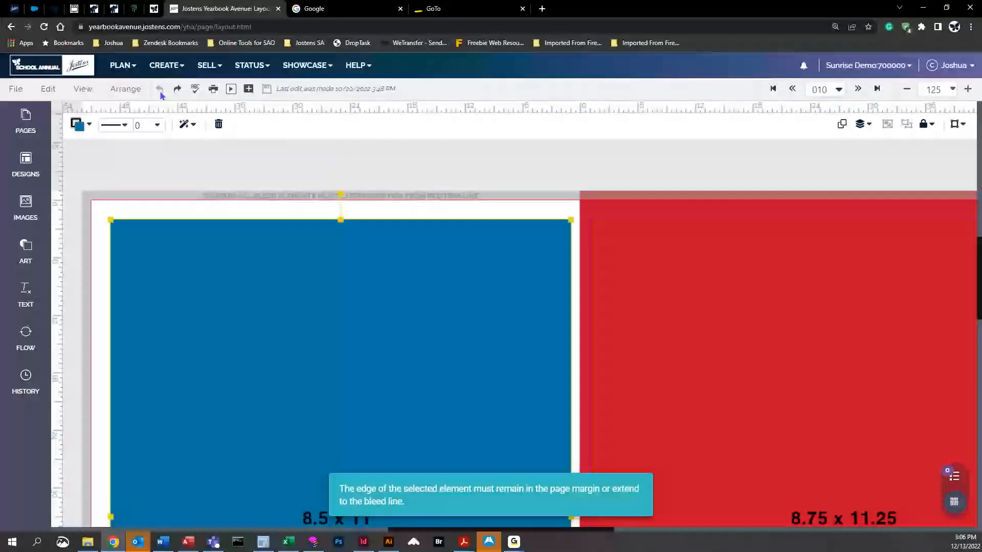
click(619, 224)
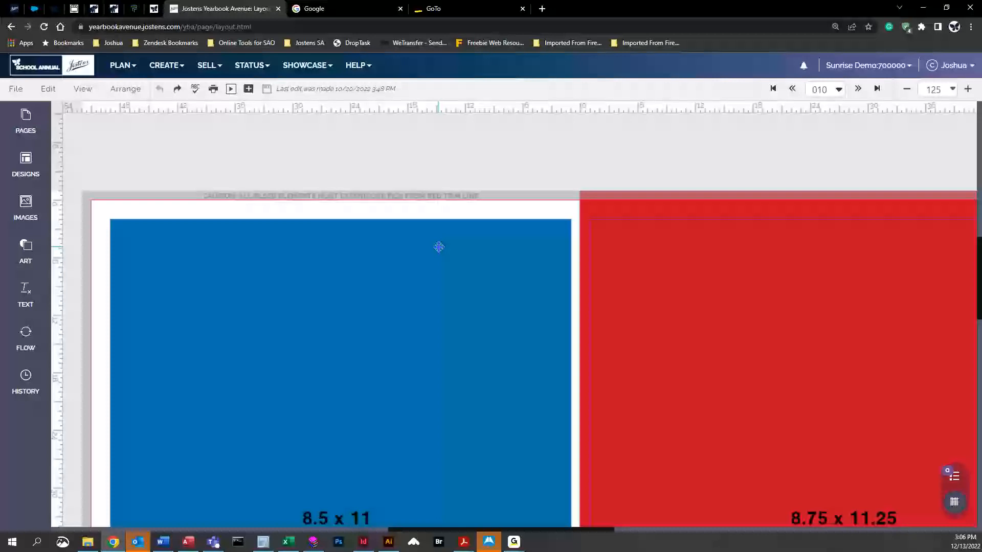
Display the page editor's images from the "1 bleeds and margins" folder.
click(24, 162)
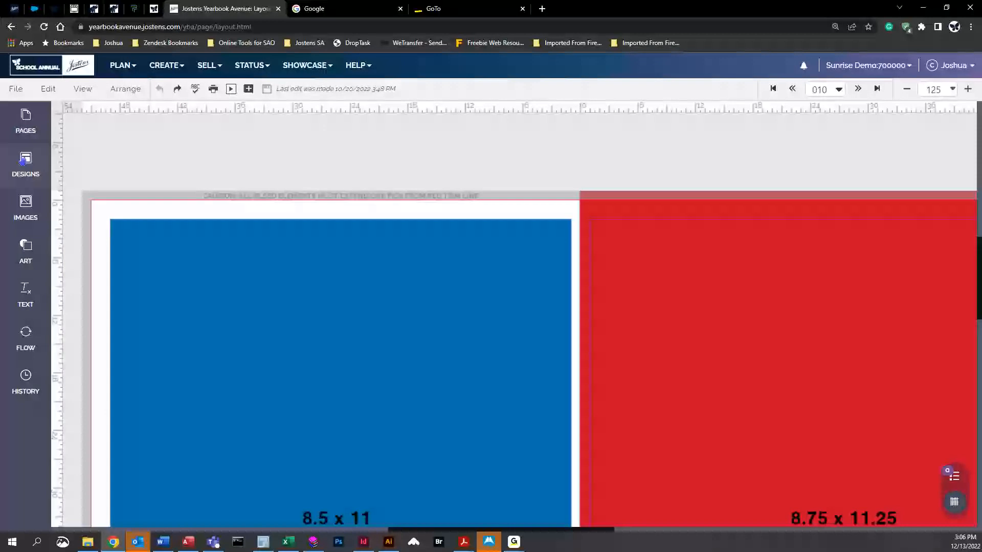
click(26, 204)
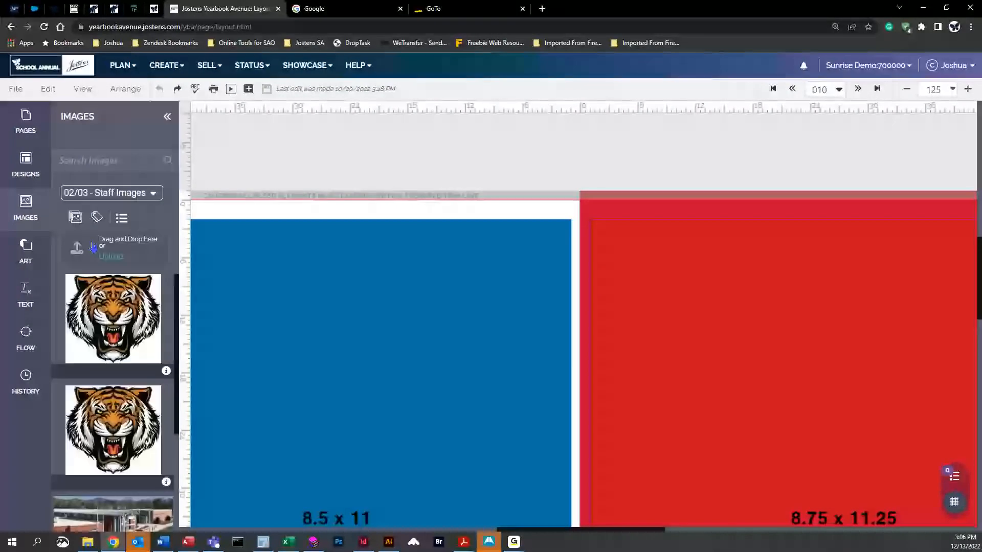
click(114, 194)
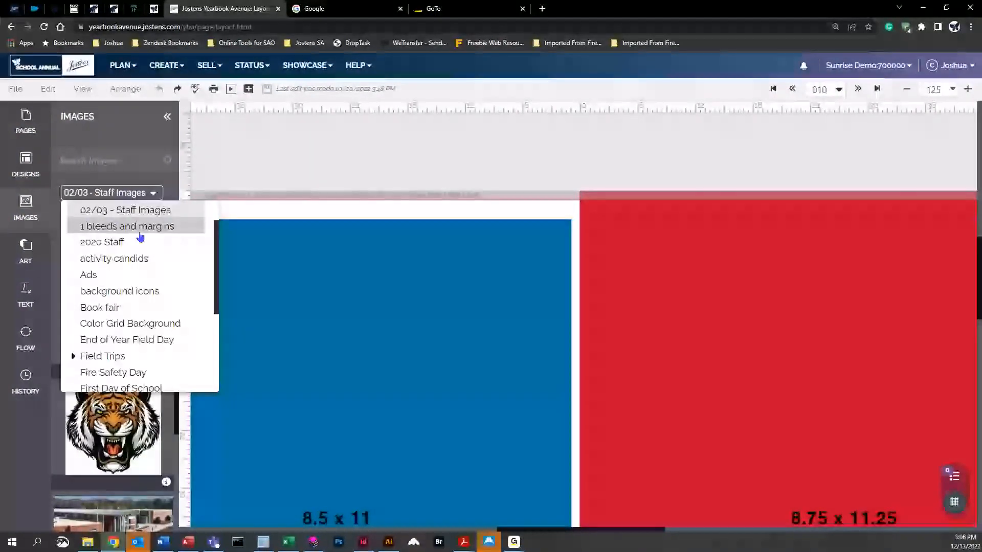
click(140, 234)
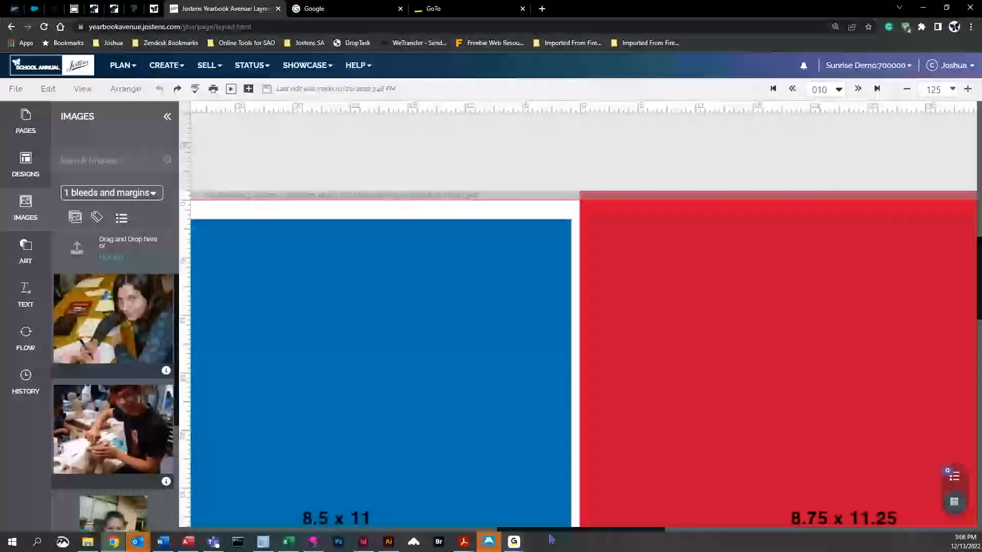
Place the writing girl's photo at the blue page's upper margin and the clay-sculpting and glasses-wearing boys' photos at its upper bleed line.
drag(552, 531, 524, 531)
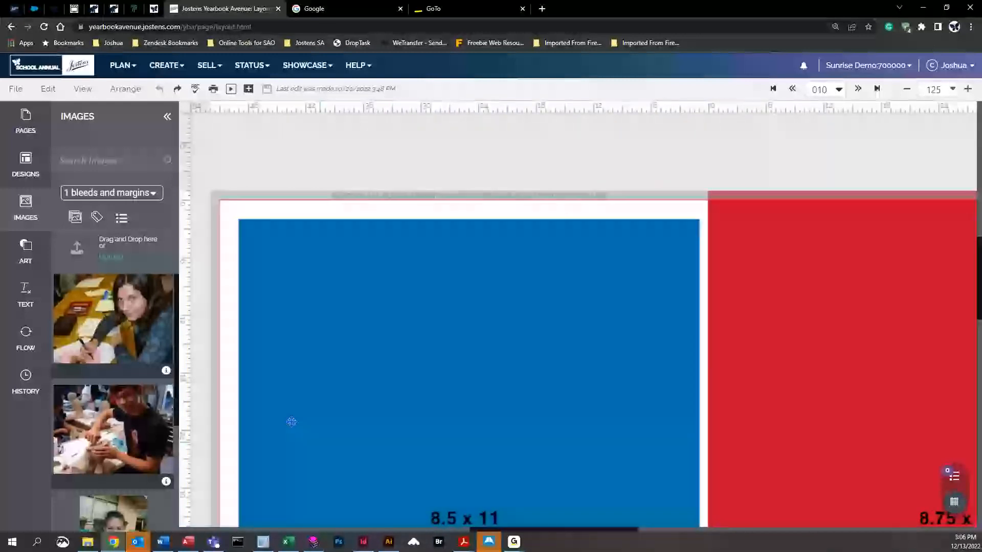
drag(107, 303, 647, 262)
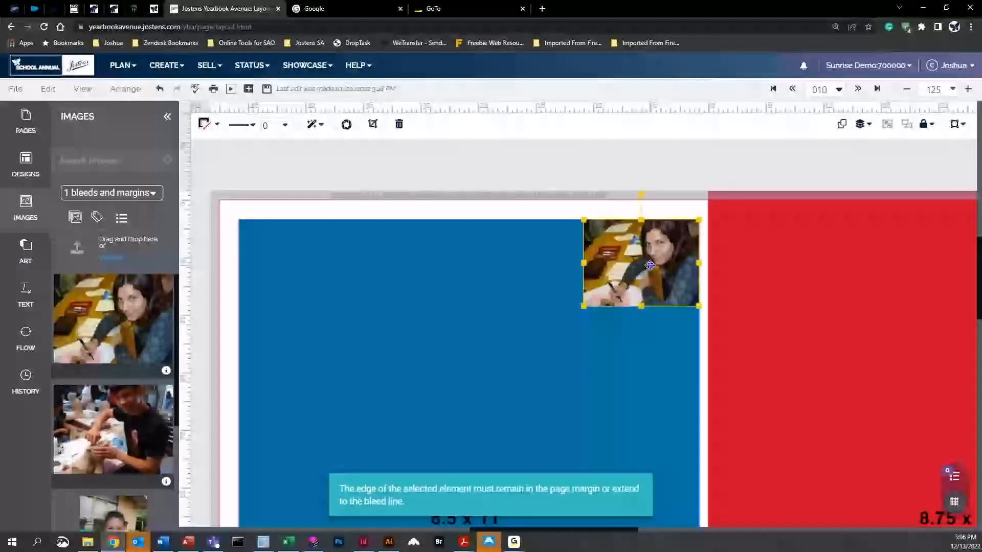
drag(113, 413, 531, 237)
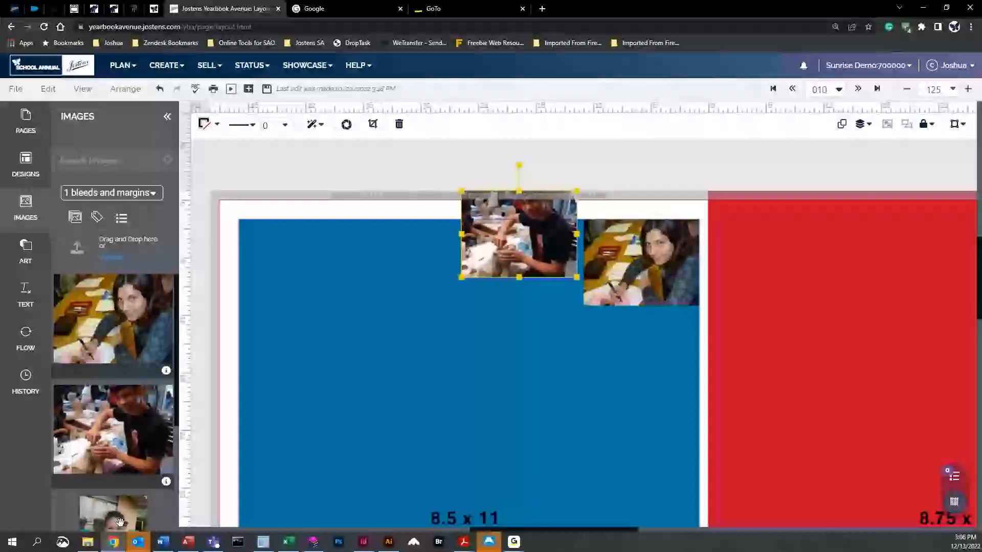
scroll(119, 521, down, 4)
drag(120, 522, 307, 258)
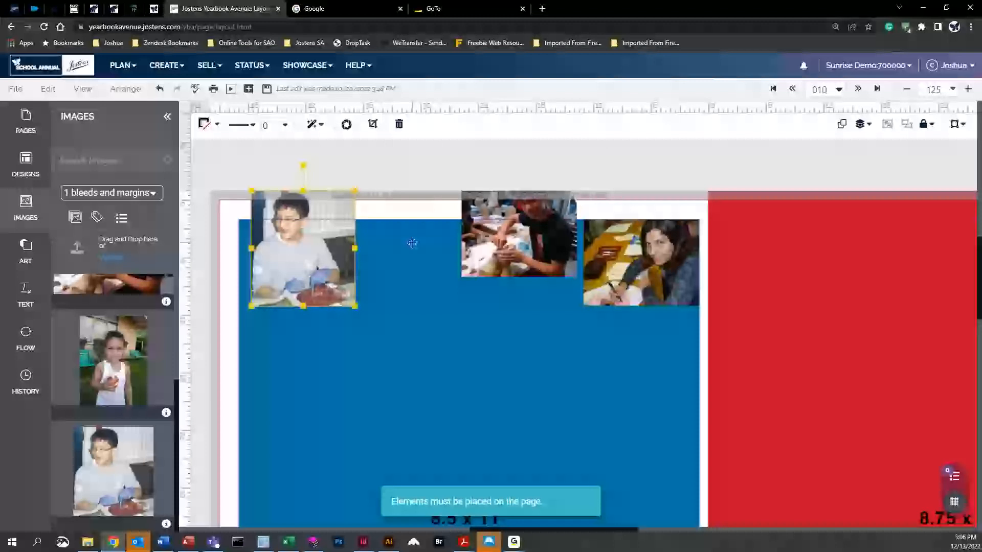
Shift the clay-sculpting photo left along the bleed line and add a horizontal ruler guide at the red trim line.
click(510, 220)
drag(510, 220, 483, 233)
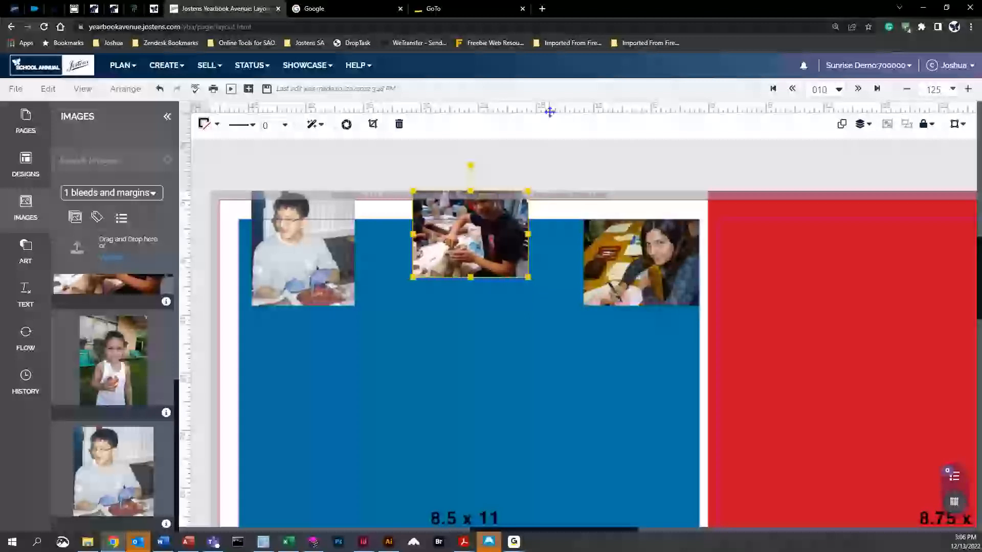
drag(549, 108, 552, 203)
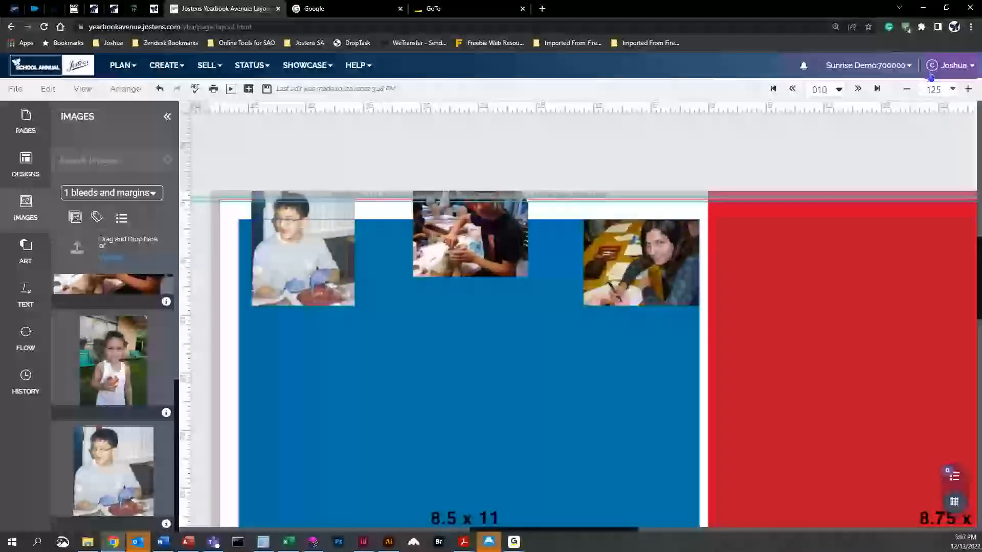
Magnify the page to 400% and move the writing girl's photo up from the margin to the upper bleed line.
click(952, 89)
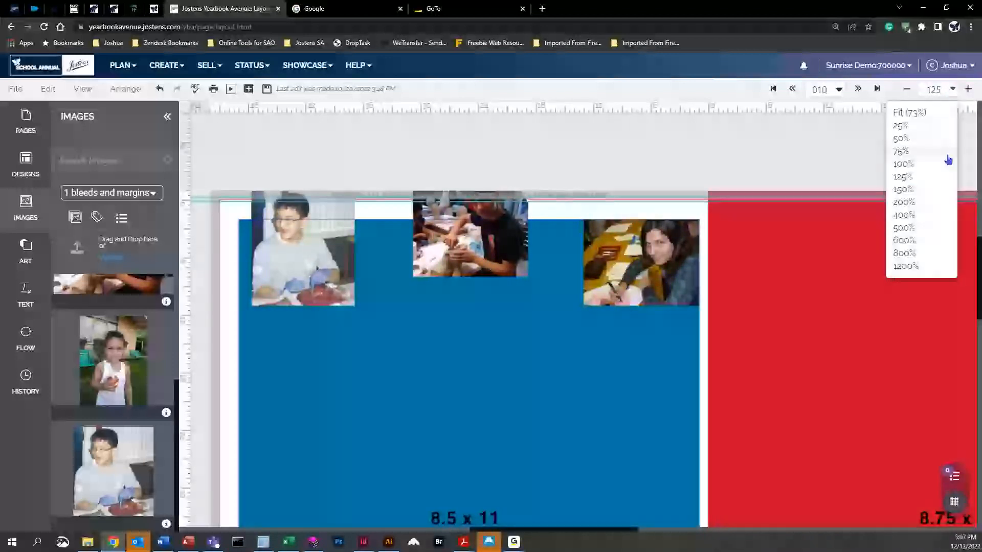
click(926, 215)
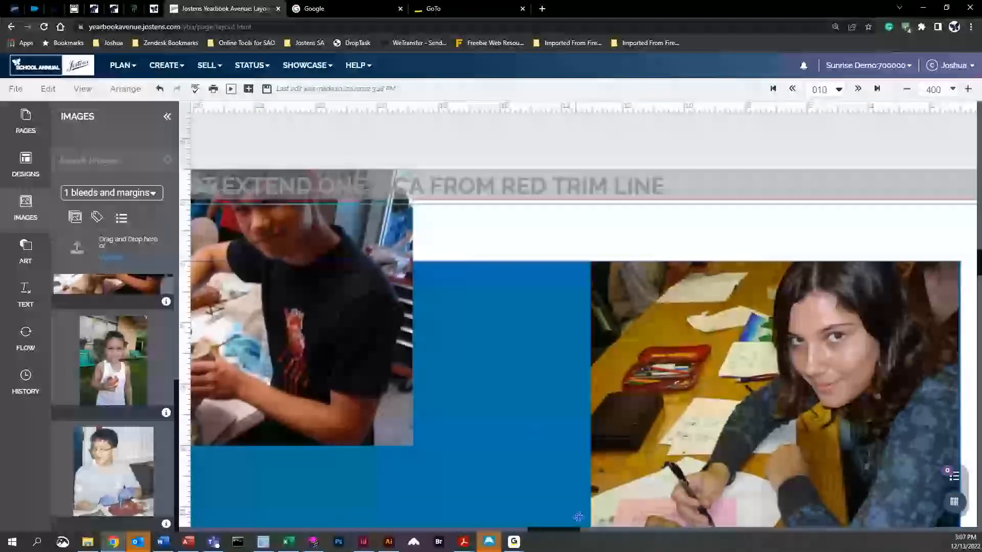
drag(573, 534, 551, 534)
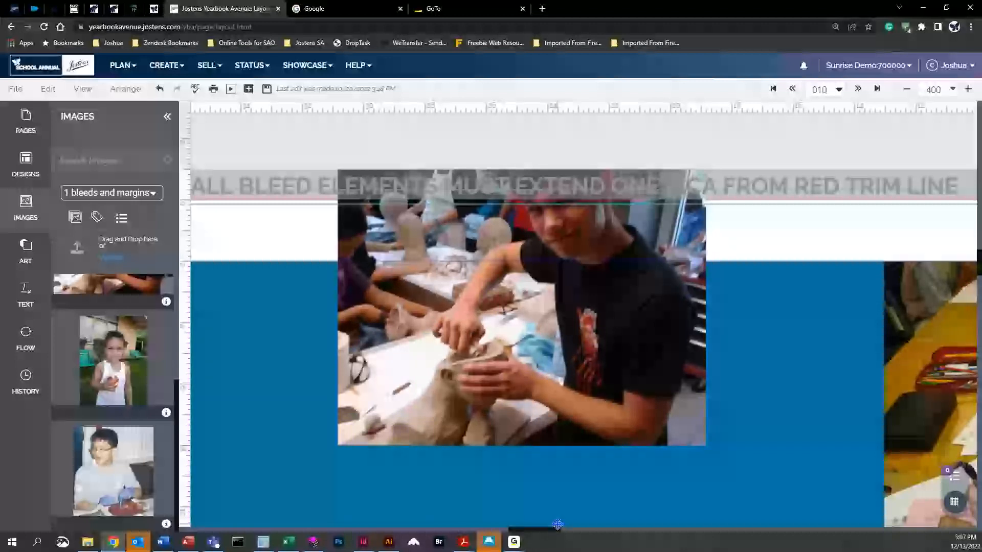
drag(551, 533, 587, 533)
drag(560, 426, 559, 333)
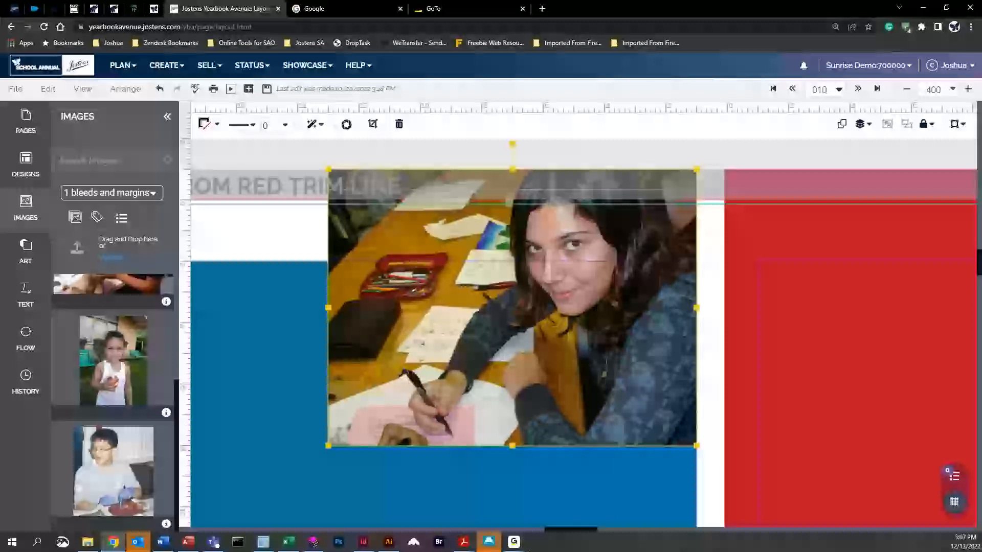
Move the photo of the boy with glasses right along the bleed line until it meets the clay-sculpting photo.
drag(570, 528, 504, 527)
click(463, 378)
drag(462, 377, 693, 364)
Place the photo of the child holding an apple in the page's upper-left corner, extending to the upper and outer bleed lines.
drag(113, 381, 379, 366)
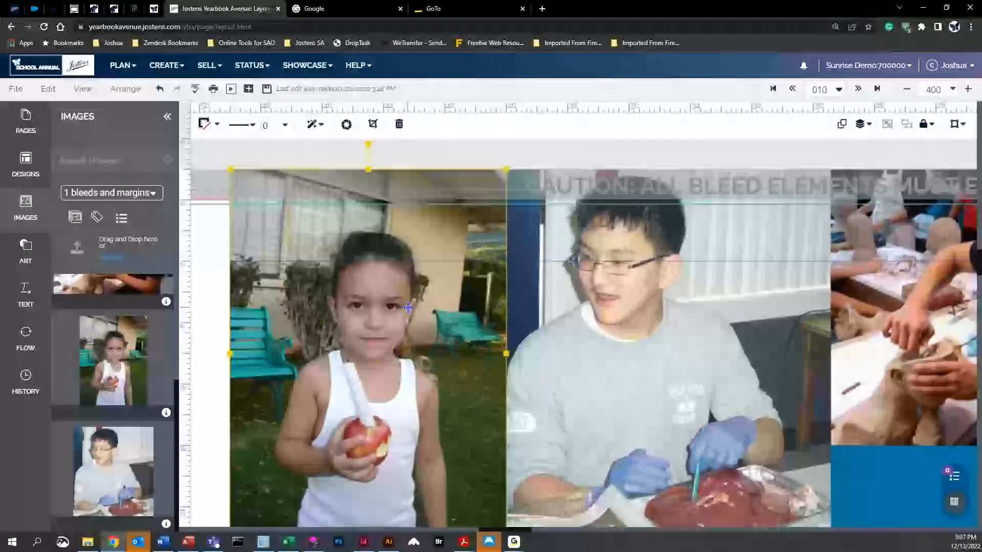
key(Left)
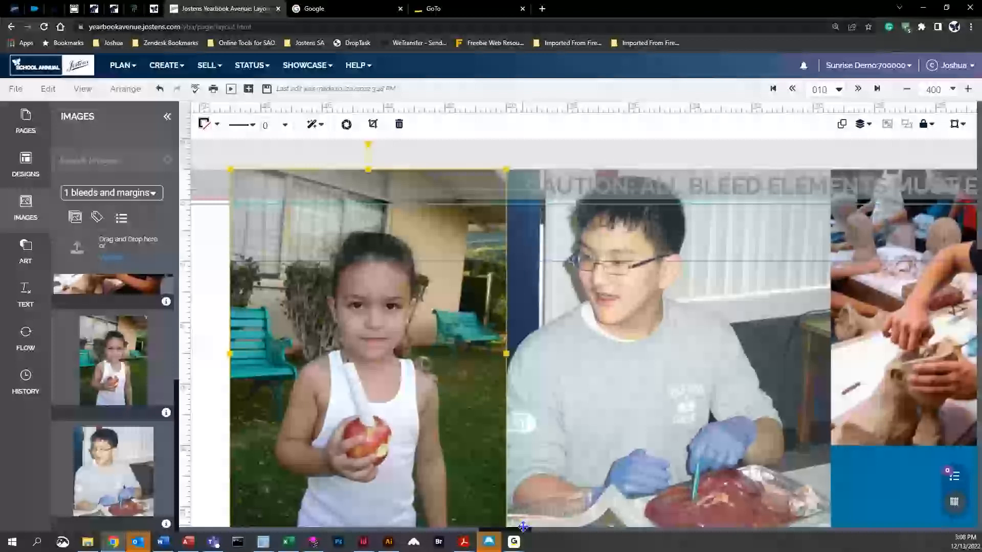
drag(522, 529, 512, 529)
drag(582, 413, 490, 412)
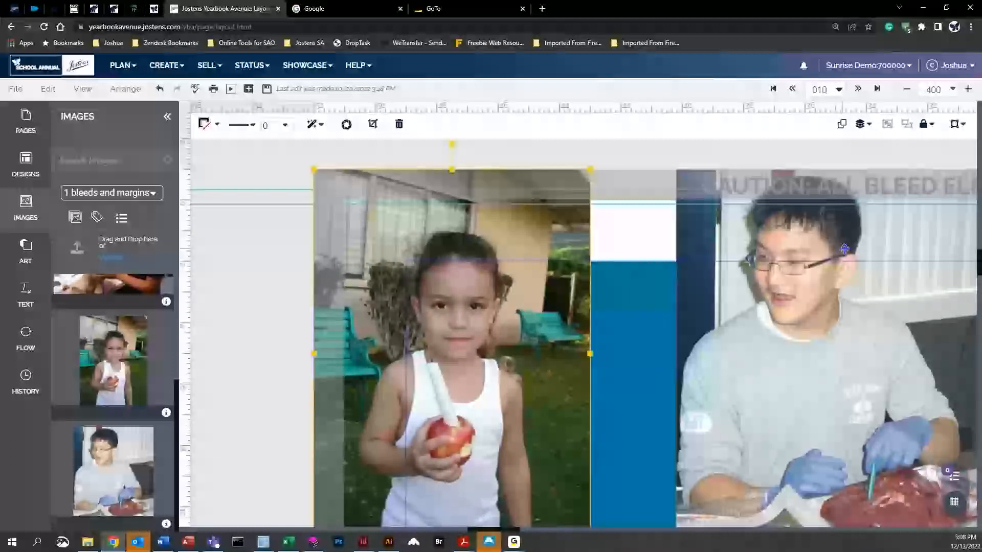
Save the layout changes, check the photos against the trim lines in the page's print PDF, and return to the layout.
mouse_move(389, 543)
click(214, 91)
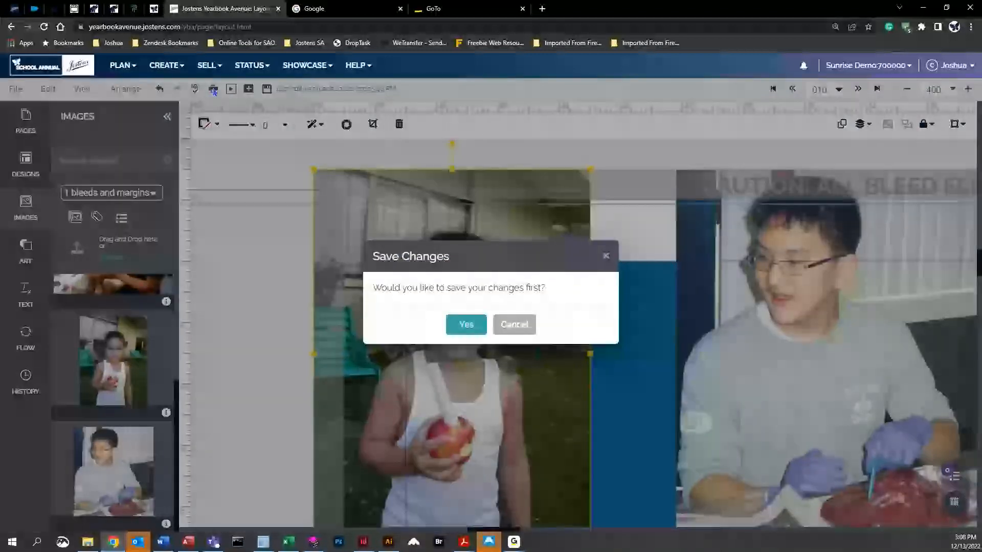
click(462, 323)
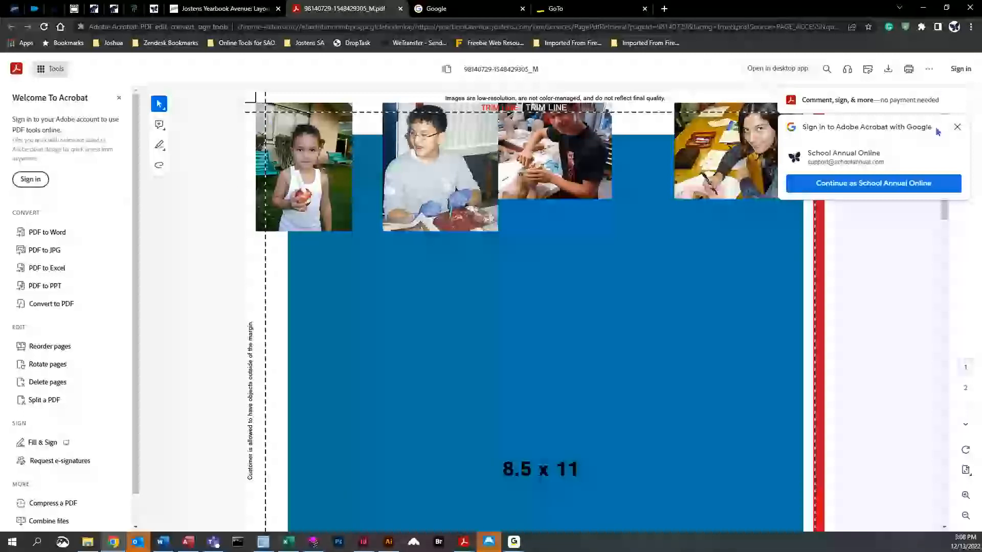
click(957, 127)
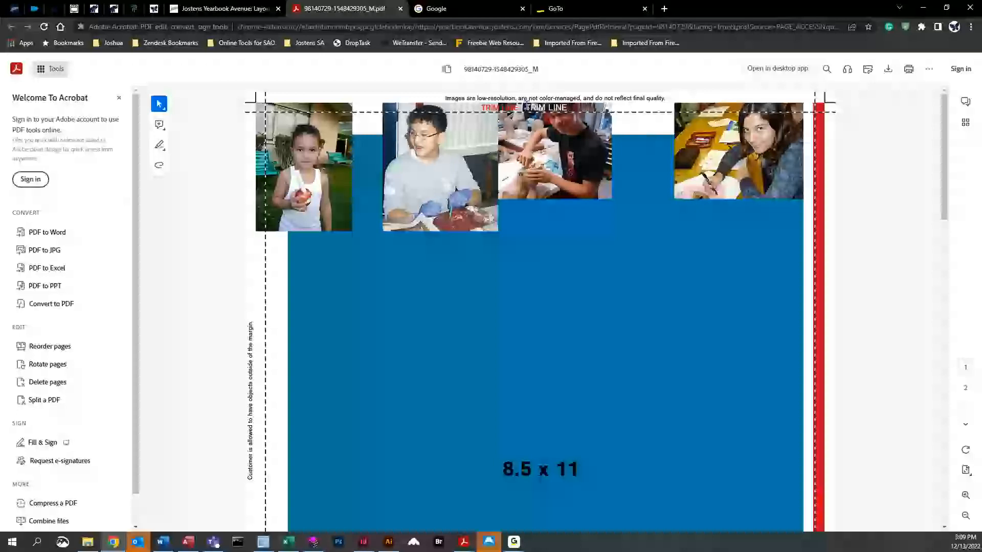
click(400, 8)
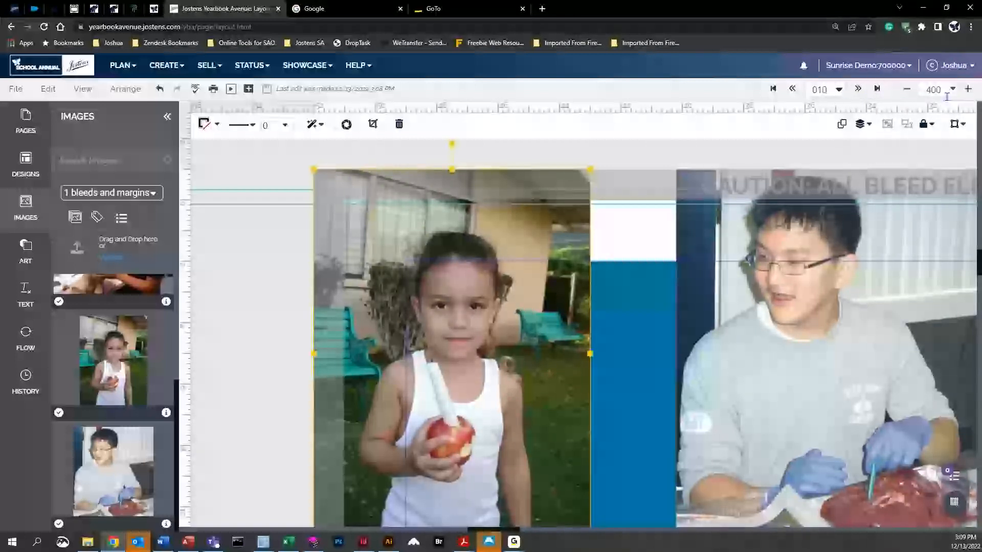
Fit the page spread in the layout view and reset the browser zoom to 100% to show both pages.
click(946, 92)
click(921, 111)
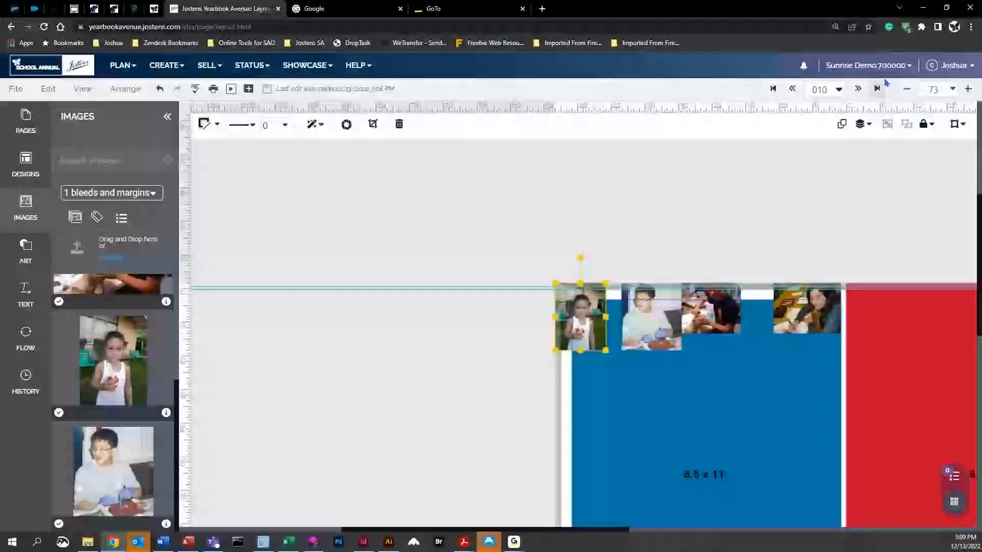
click(835, 27)
click(852, 45)
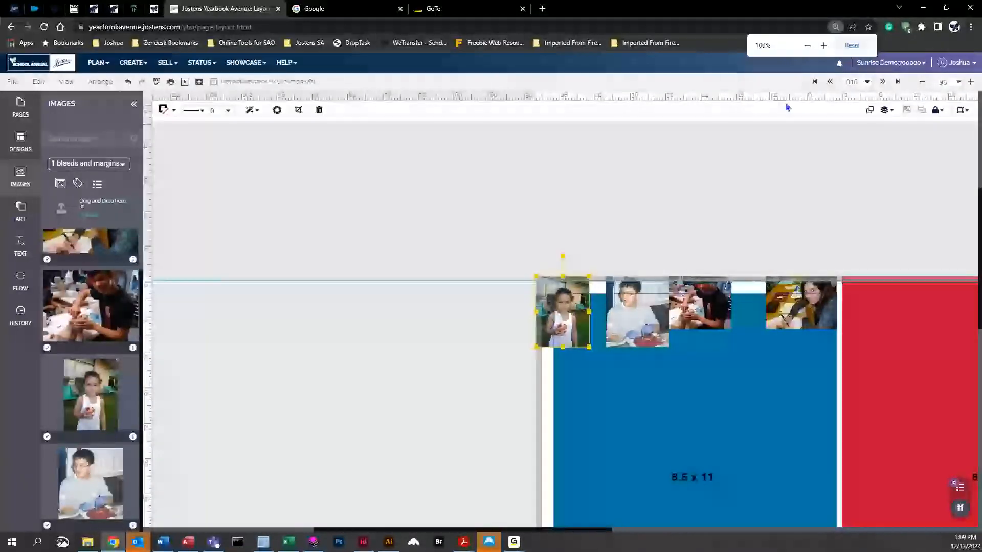
scroll(705, 263, down, 1)
drag(470, 530, 593, 529)
scroll(508, 410, down, 1)
scroll(460, 358, down, 1)
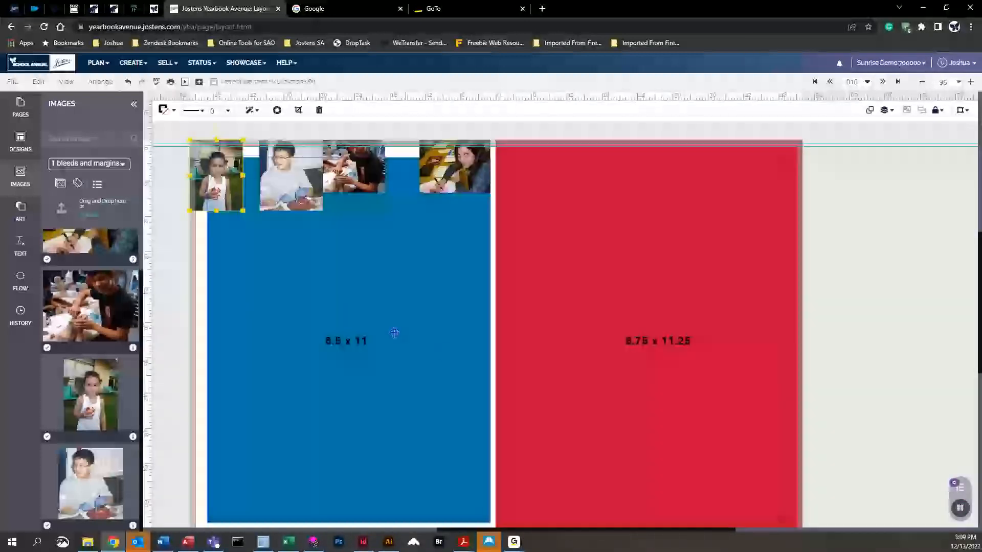
Close the image library and look through the editing and file commands for the layout.
click(20, 177)
scroll(159, 289, down, 1)
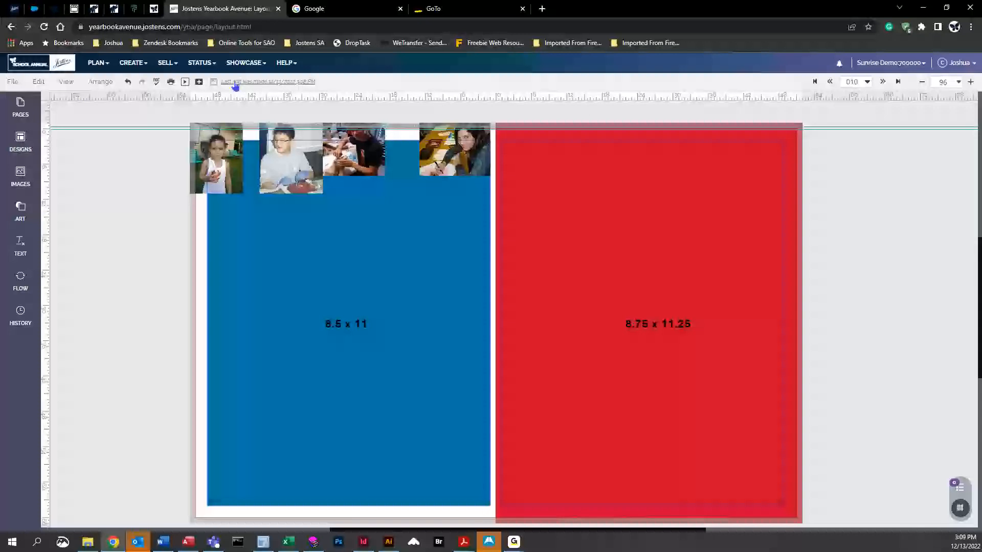
click(13, 83)
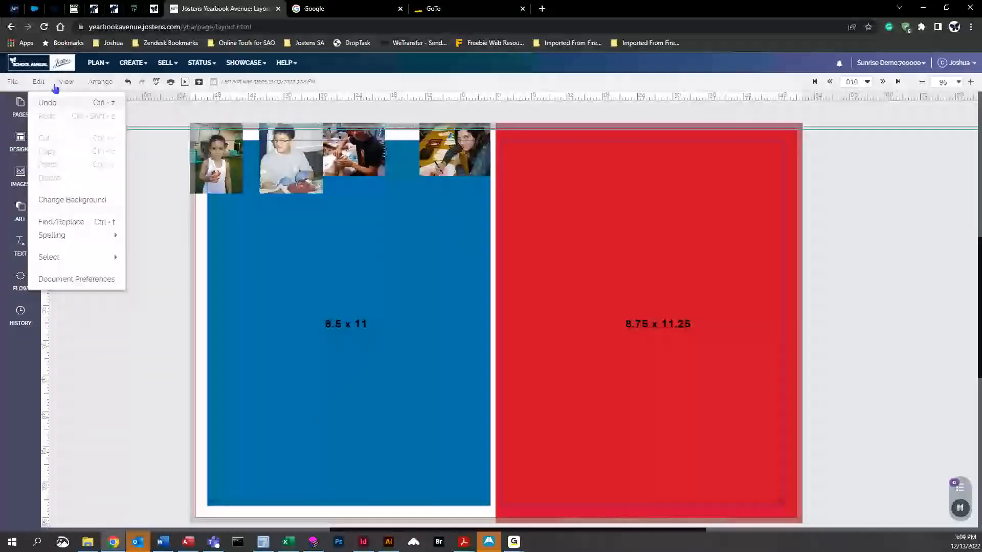
mouse_move(33, 89)
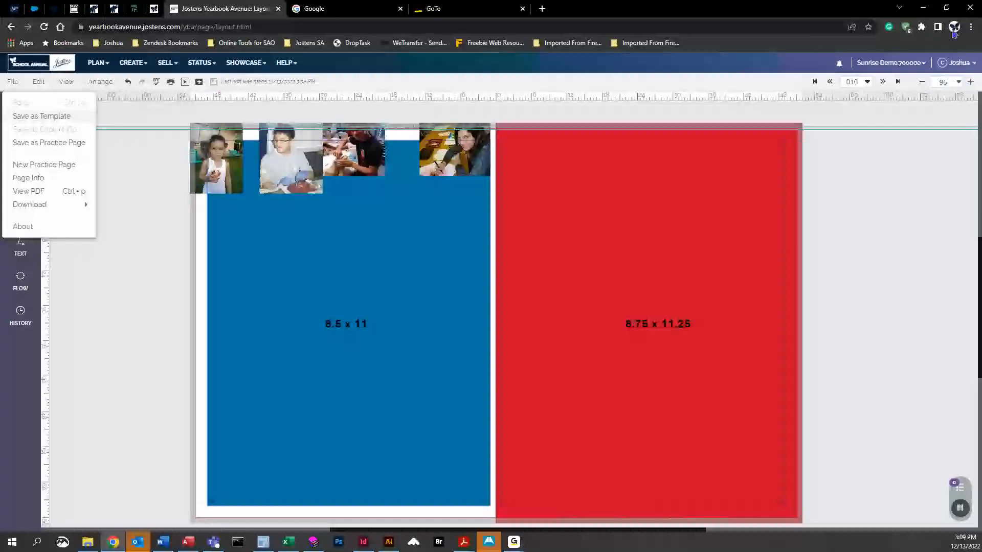
Magnify the browser page to examine the layout's toolbar and top photos, then reduce the zoom to 175%.
click(971, 27)
click(941, 122)
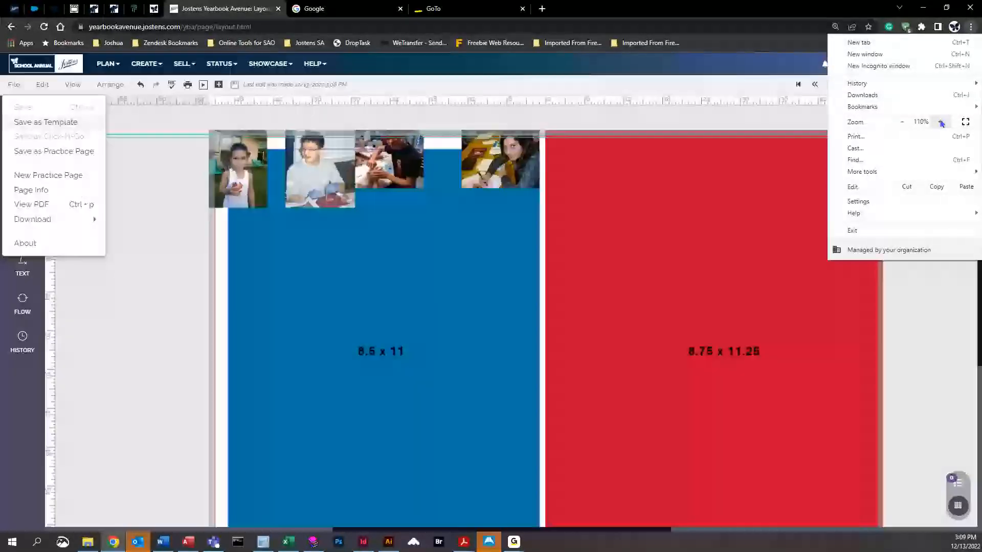
click(941, 122)
click(941, 123)
click(941, 122)
click(269, 216)
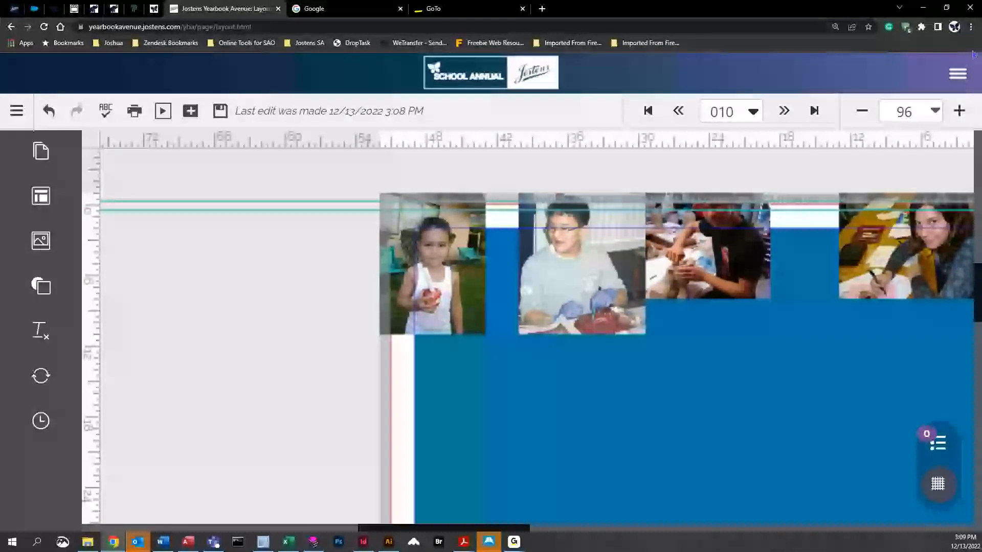
click(971, 26)
click(904, 122)
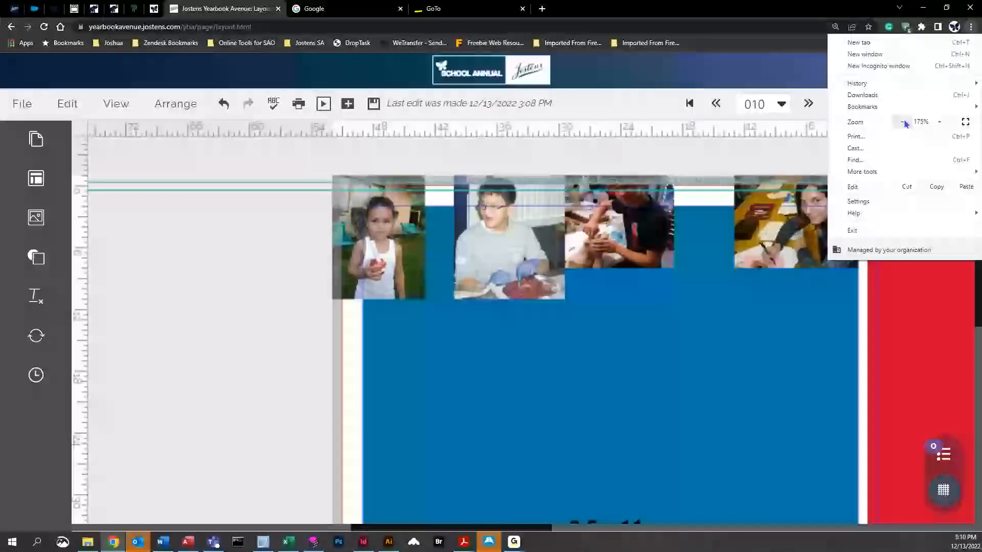
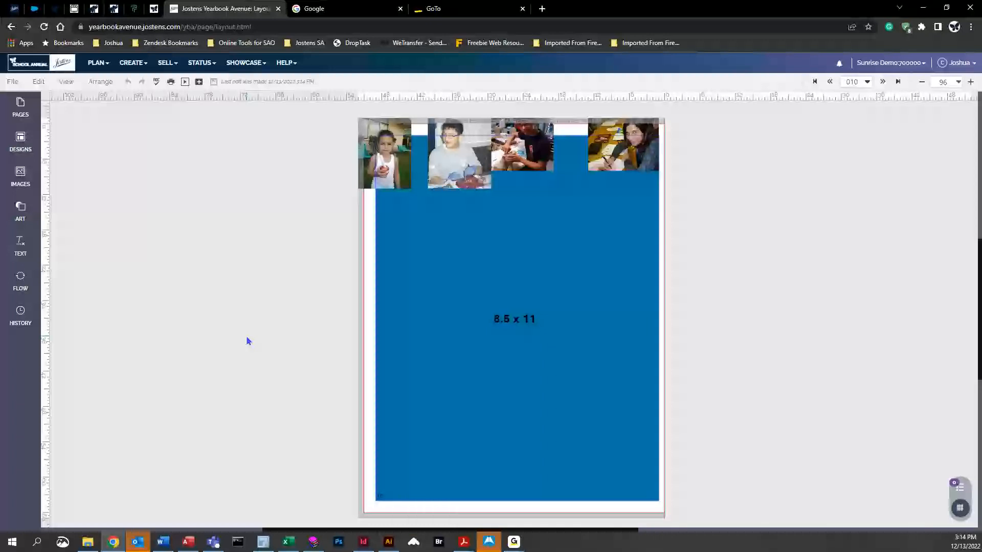
Go forward to page 011 and back to page 010, then display the spread as facing pages.
click(883, 82)
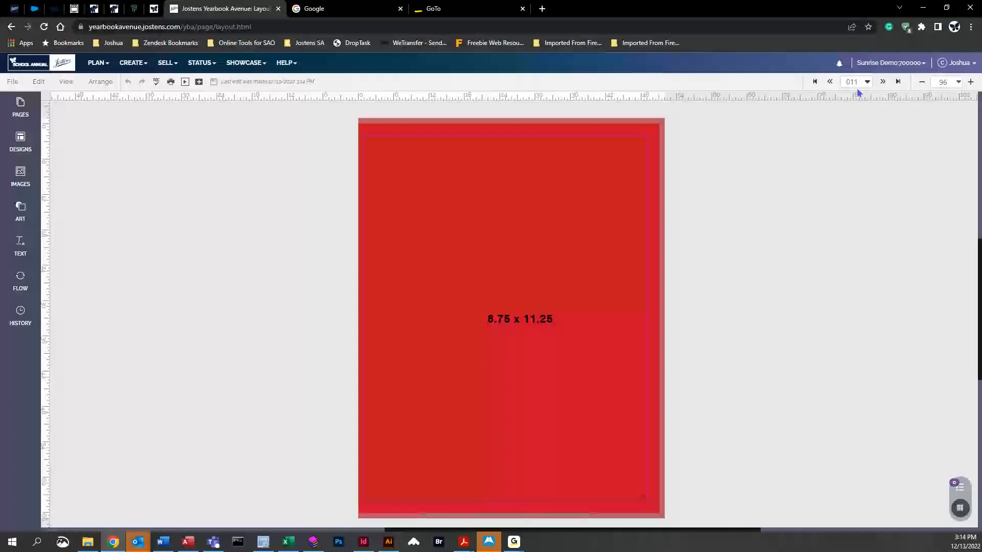
click(829, 81)
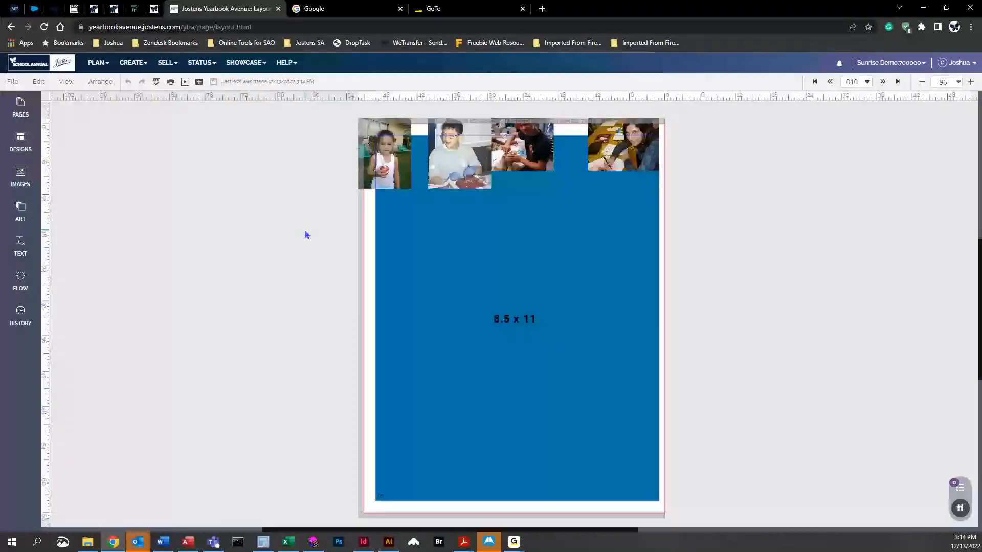
click(67, 82)
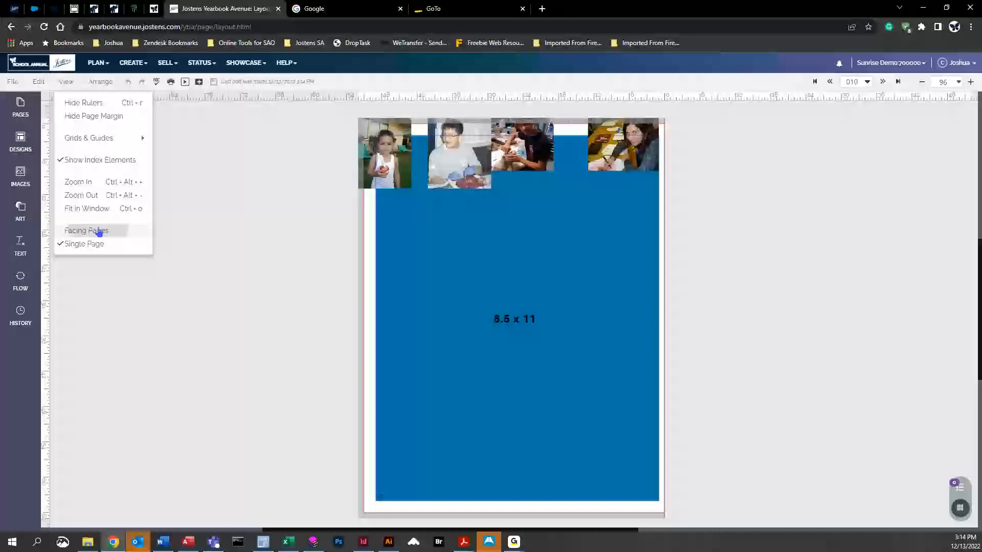
click(100, 232)
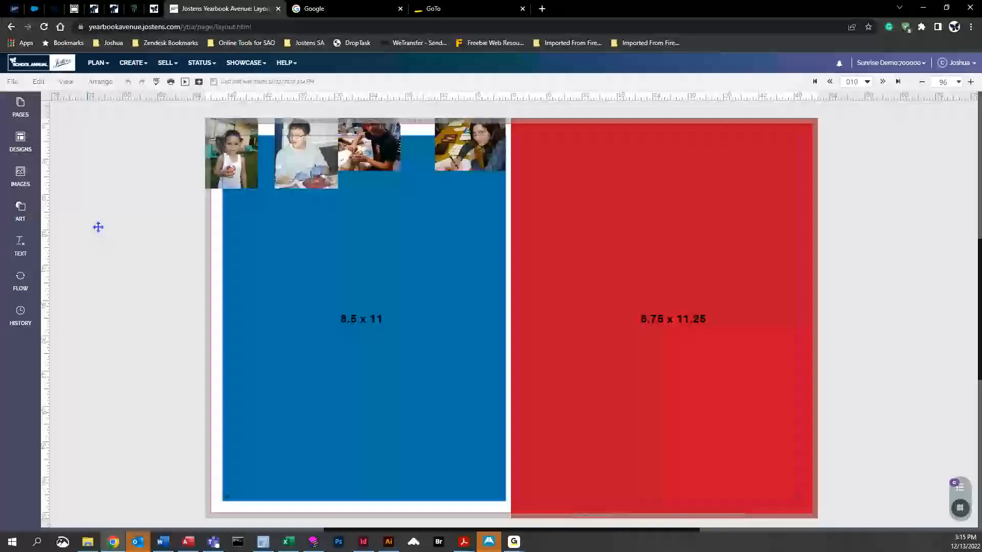
Move the photo of the boy with glasses from the top bleed line down to the right part of the blue 8.5 x 11 area.
click(100, 81)
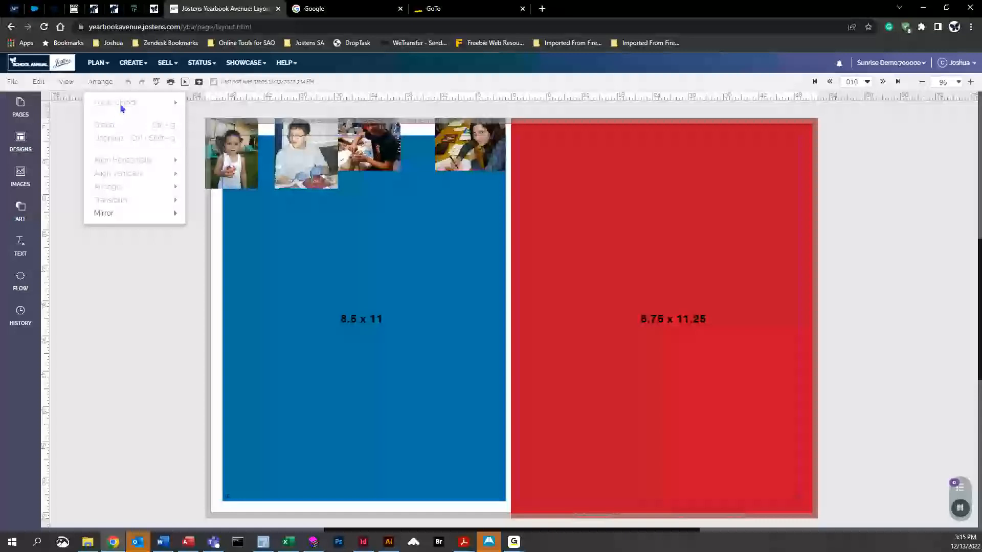
click(307, 174)
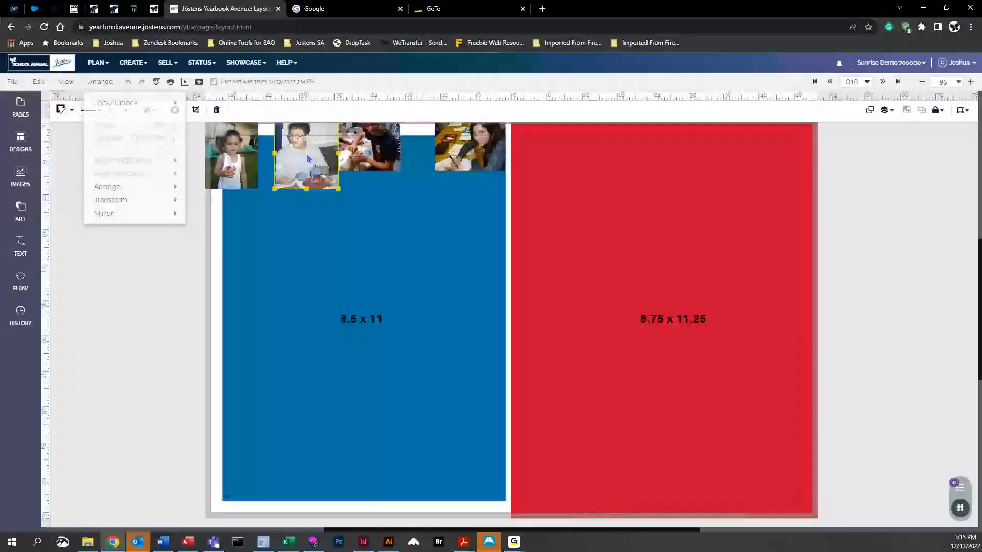
drag(313, 166, 476, 317)
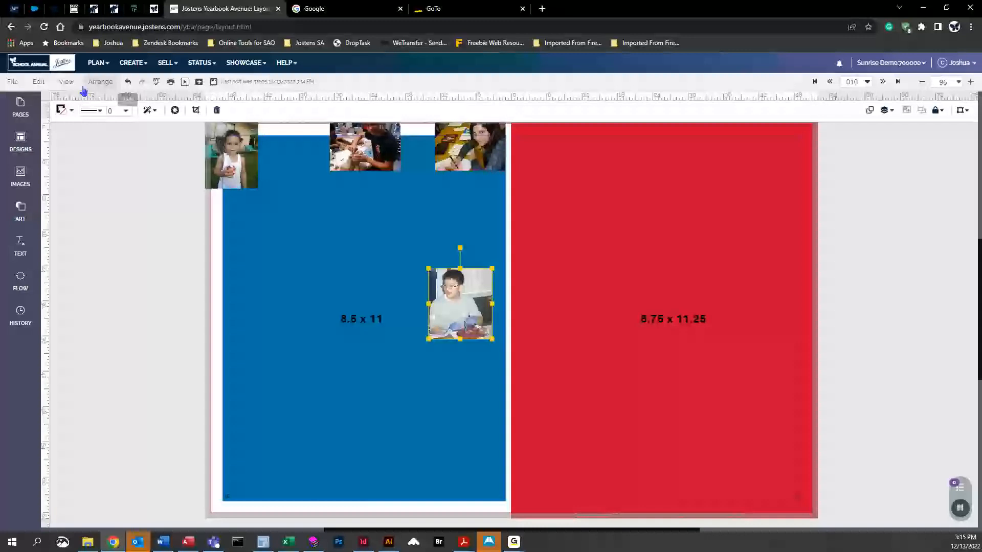
Lock the photo of the boy with glasses, unlock it again and clear the selection.
click(100, 82)
mouse_move(112, 103)
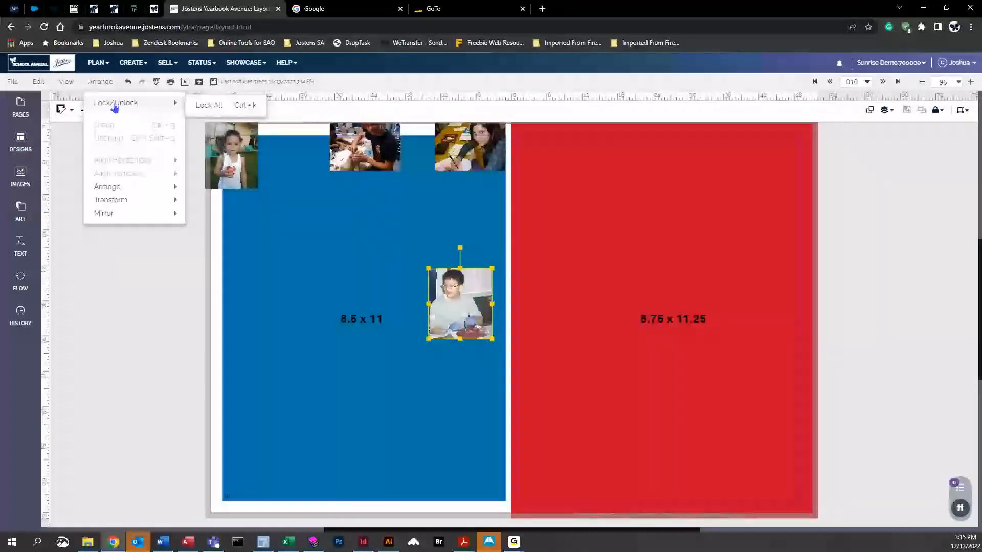
click(215, 104)
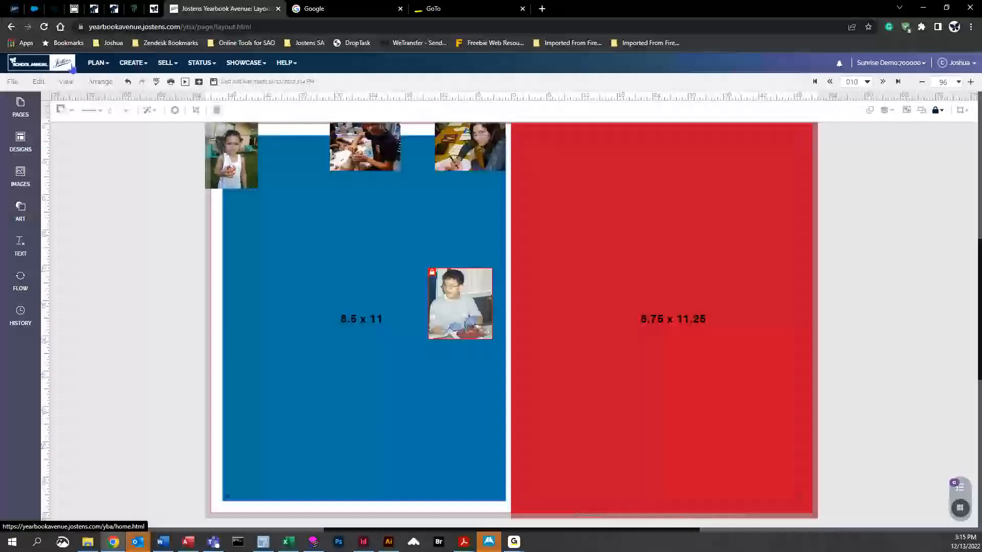
click(109, 86)
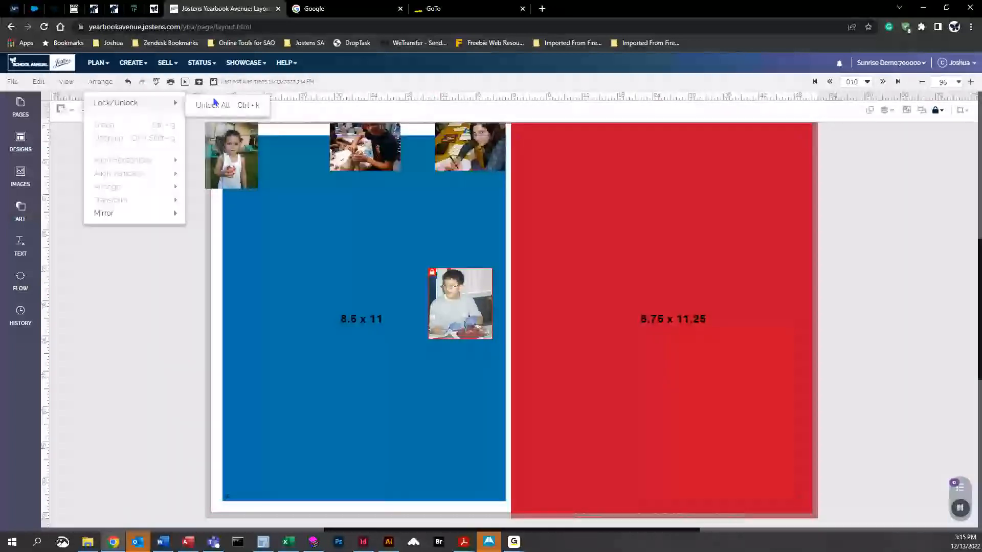
click(128, 108)
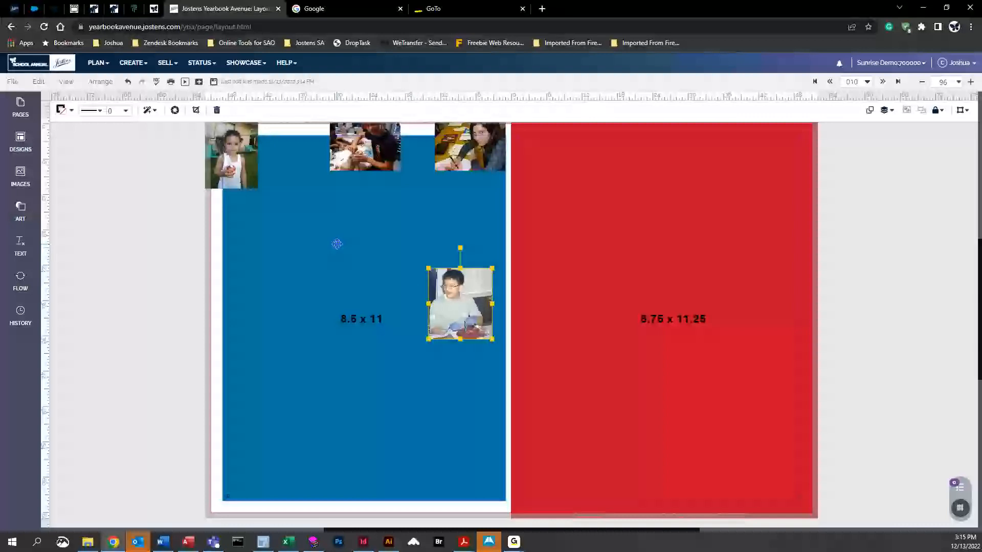
click(336, 242)
click(318, 132)
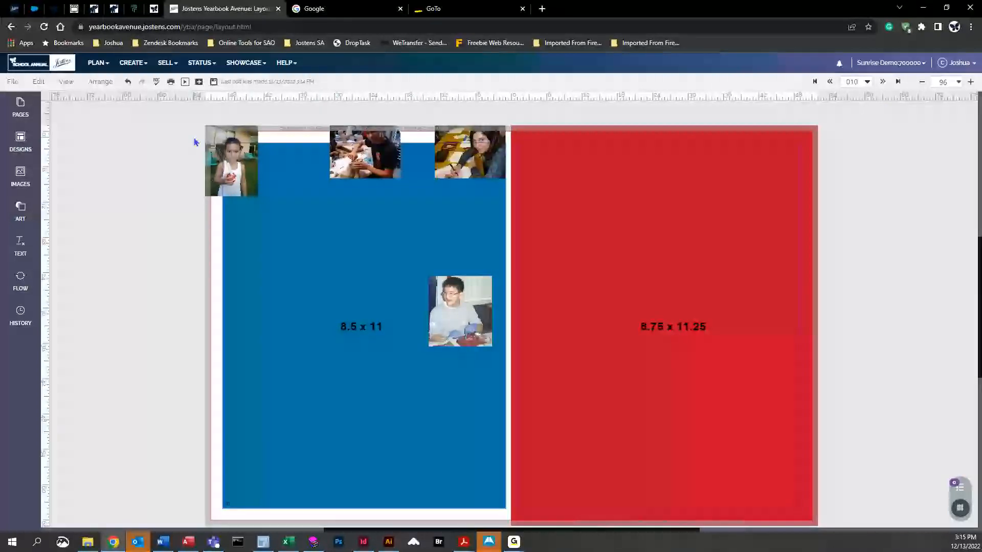
Select the three photos along the page's top edge, group them, and ungroup them while keeping them selected.
drag(186, 126, 500, 190)
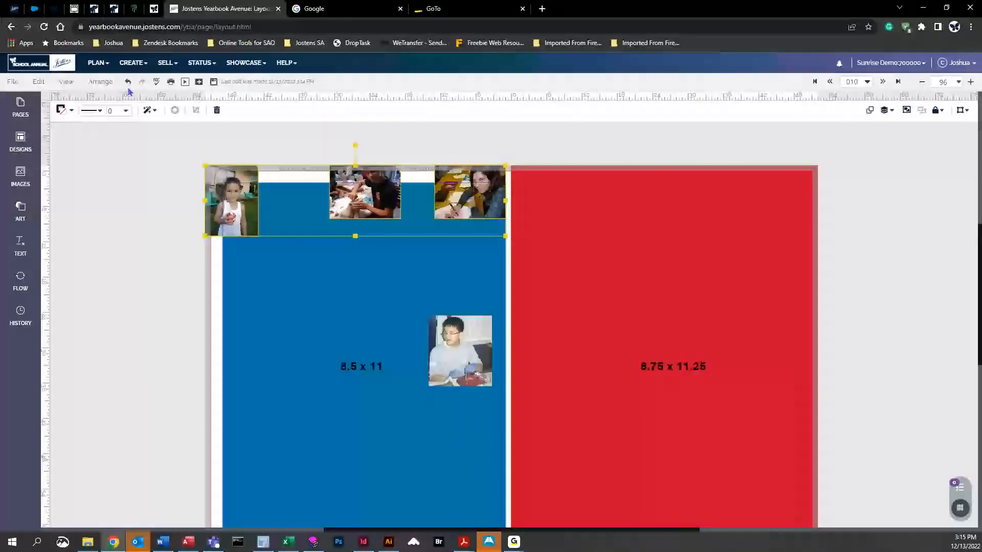
click(98, 85)
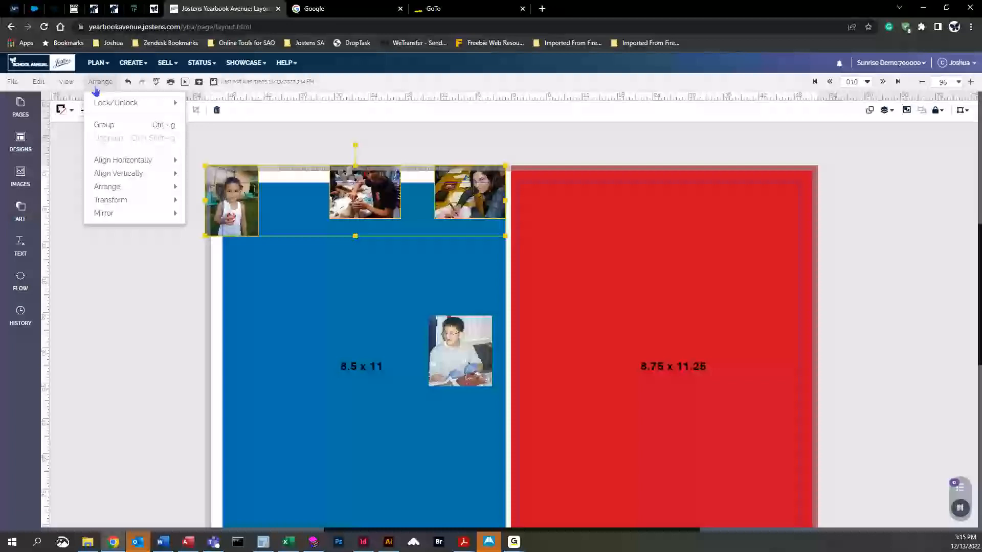
click(105, 125)
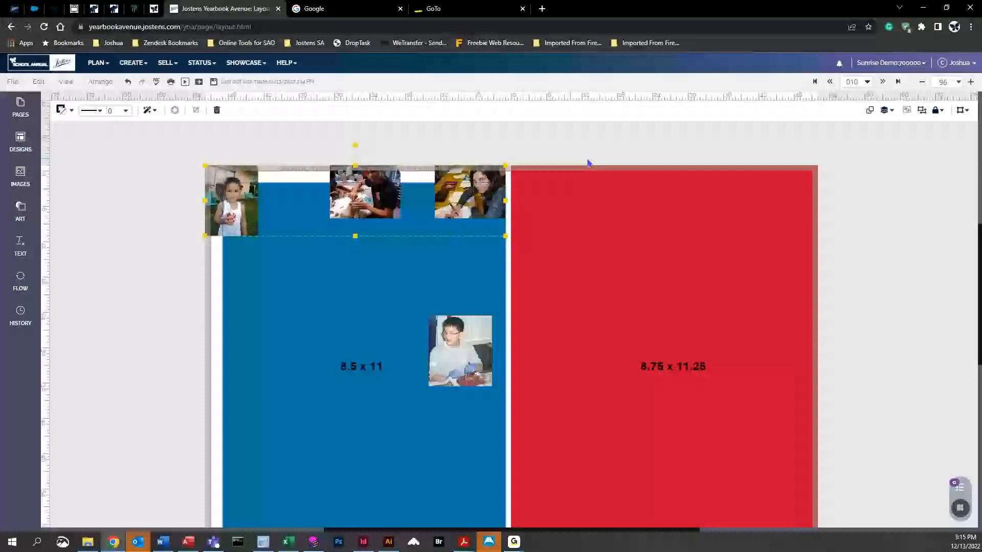
click(100, 82)
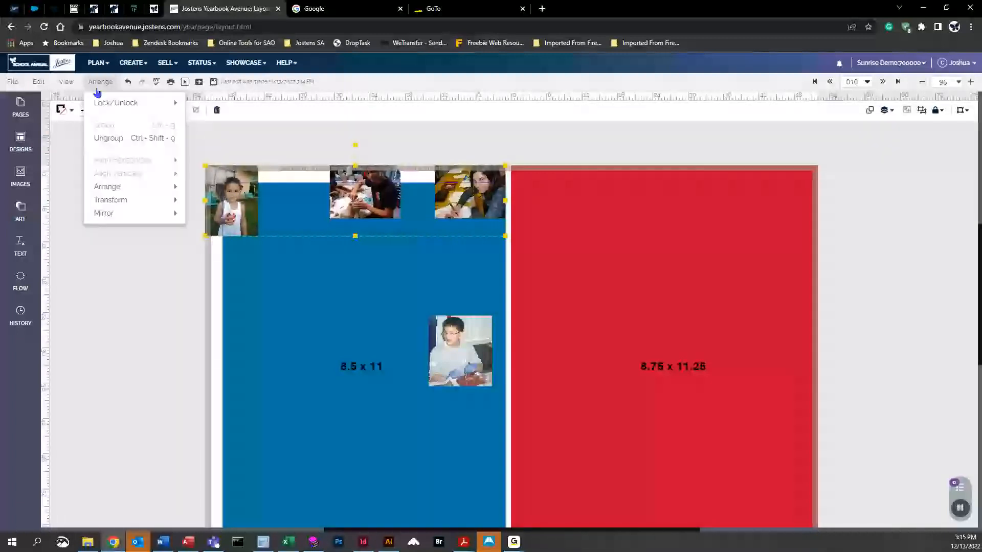
mouse_move(121, 103)
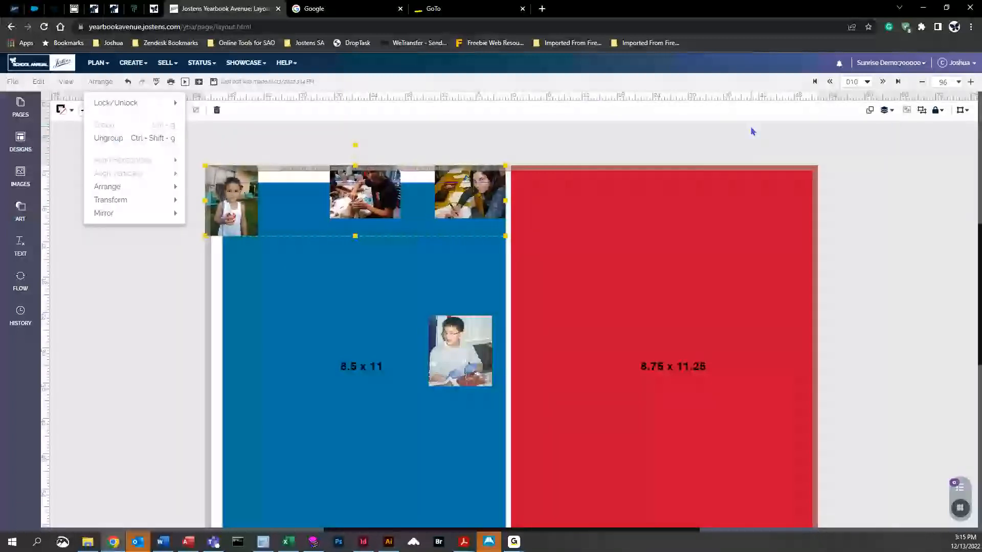
click(814, 111)
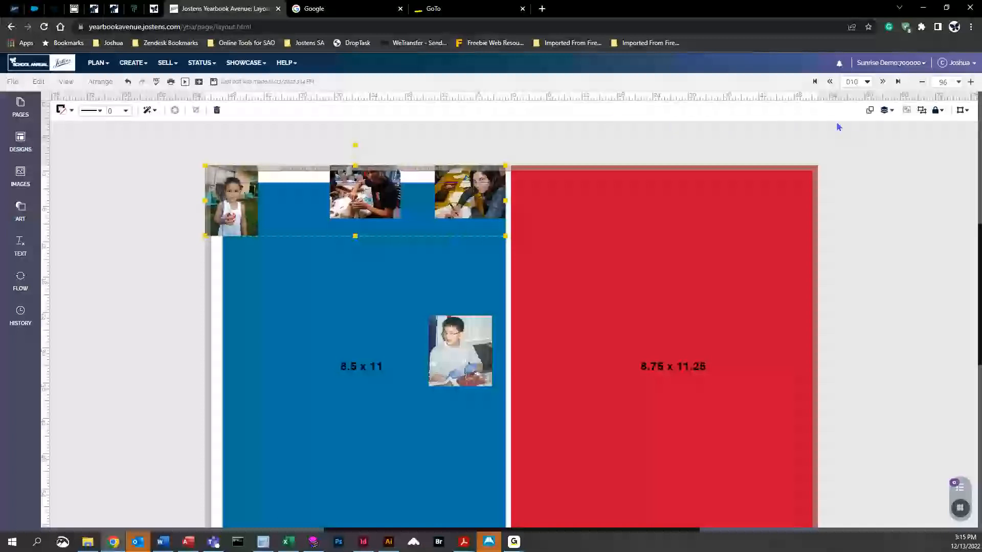
click(922, 116)
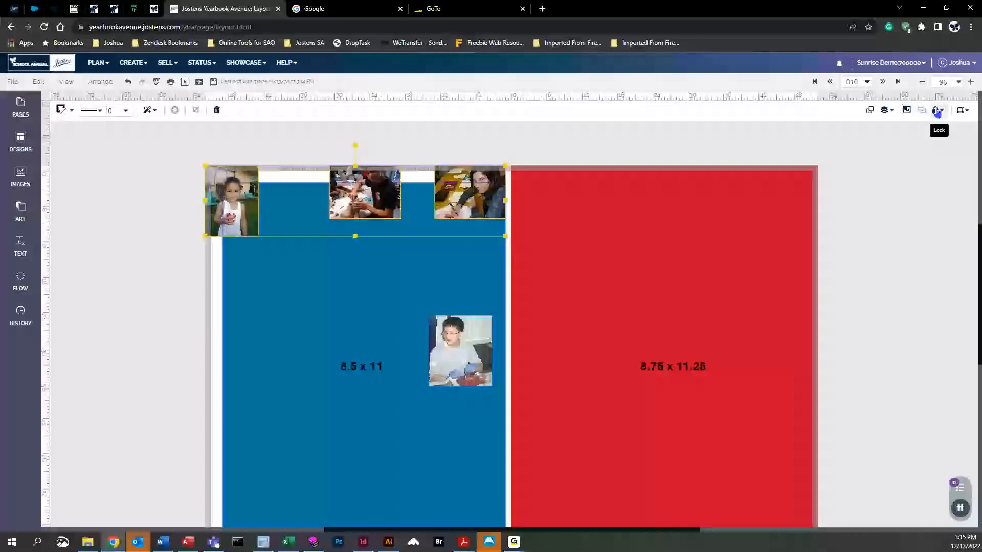
Turn Lock All on for the three selected top photos and turn it off again.
click(937, 110)
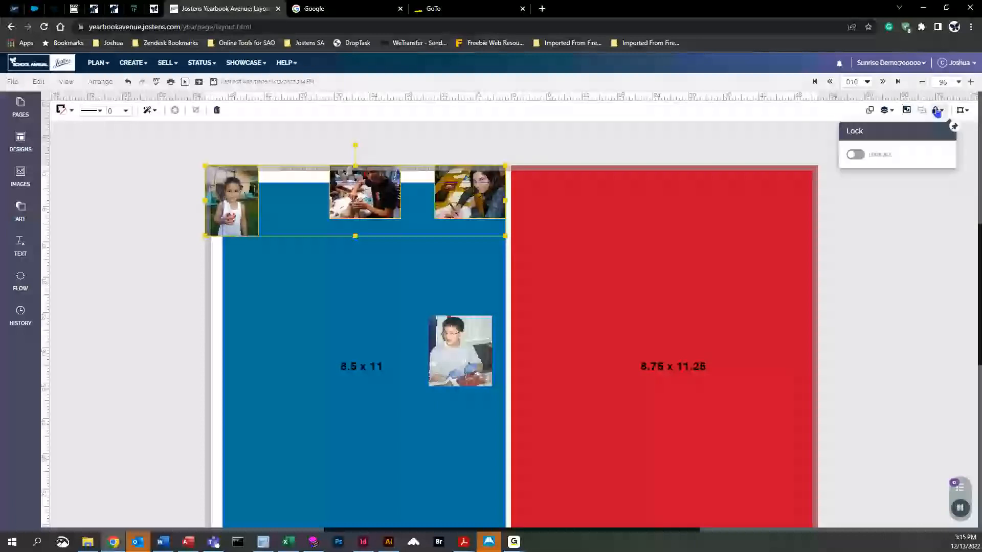
click(853, 156)
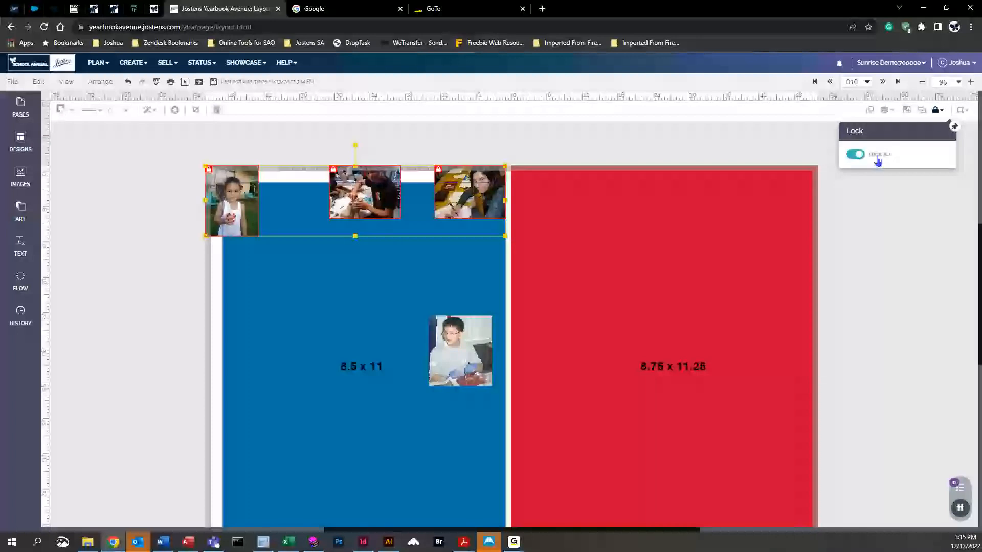
click(866, 157)
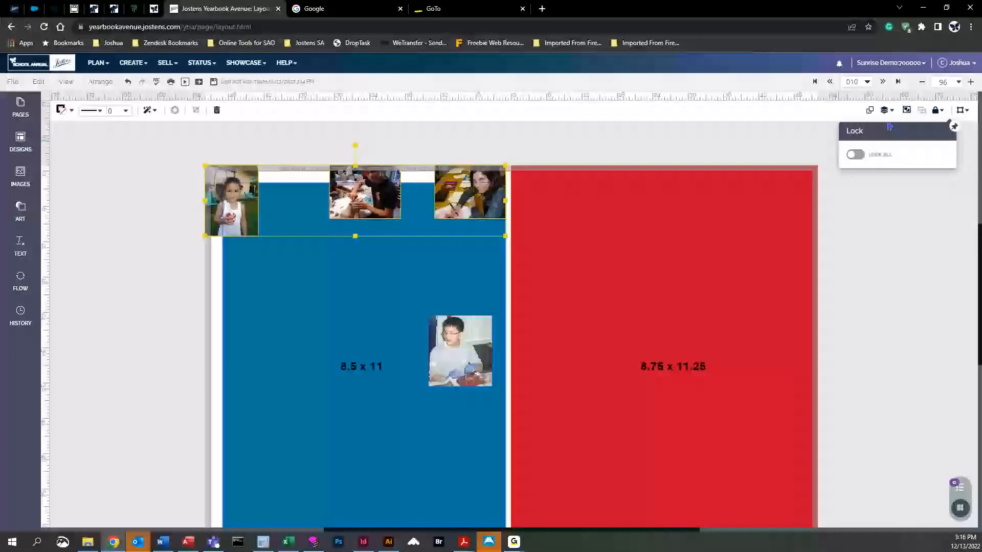
Align the three selected photos horizontally by their centers, then separate the stacked photos into a loose column on the blue page.
click(104, 86)
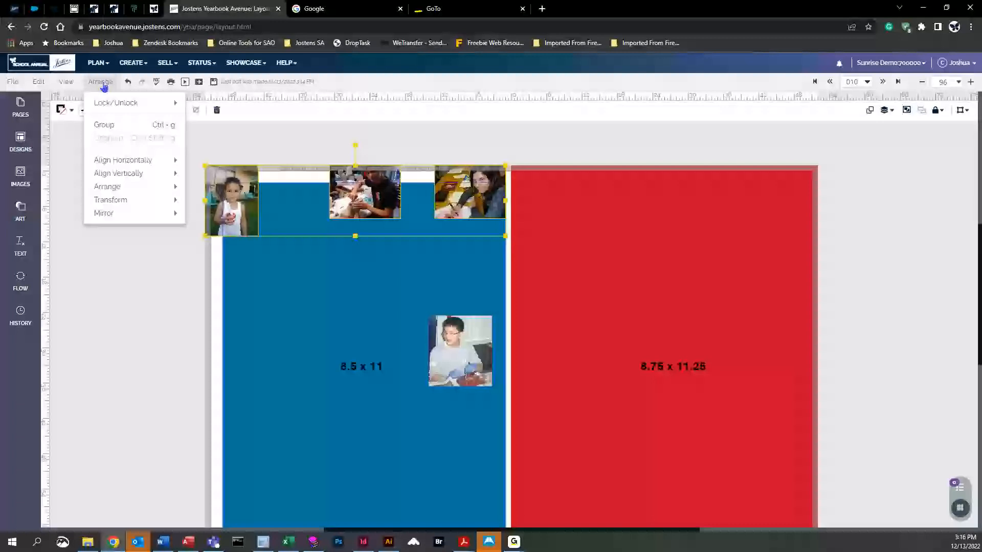
mouse_move(123, 160)
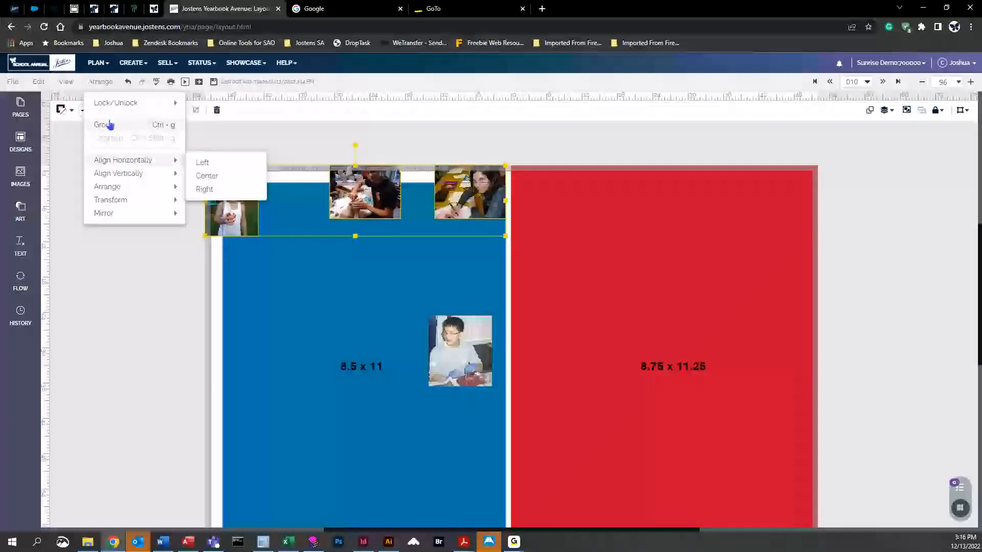
click(208, 177)
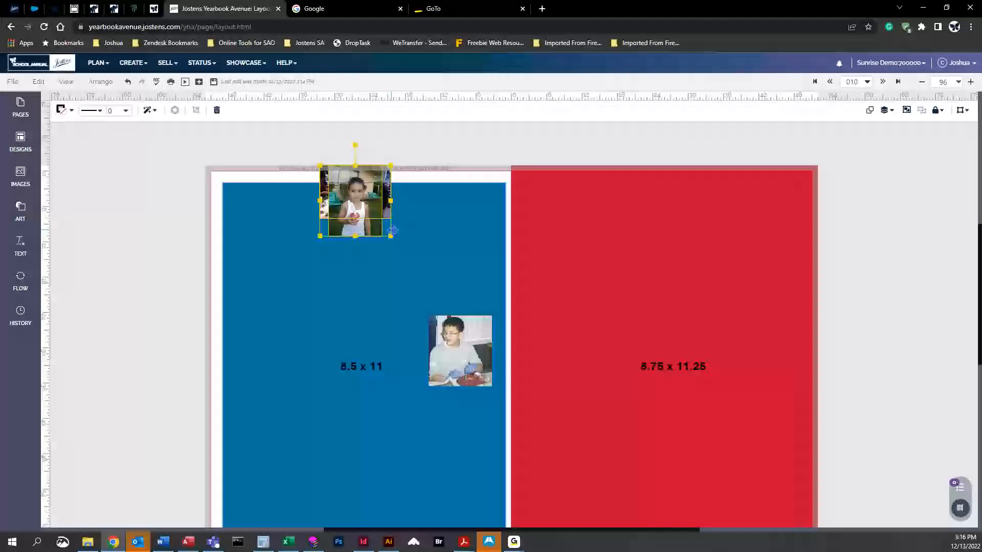
drag(370, 169, 399, 212)
drag(362, 312, 371, 390)
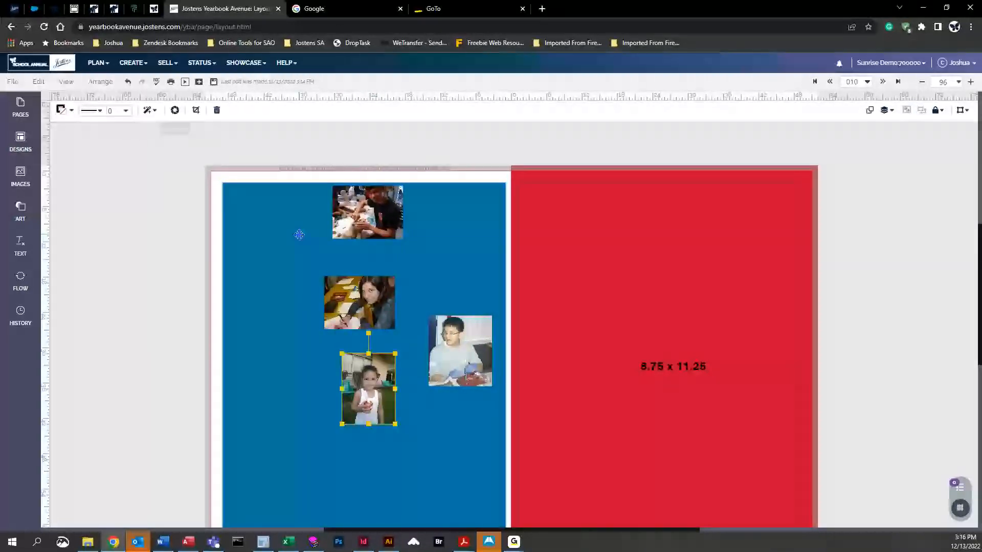
Select the three photos in the loose column on the blue page and align them horizontally by their centers.
click(335, 204)
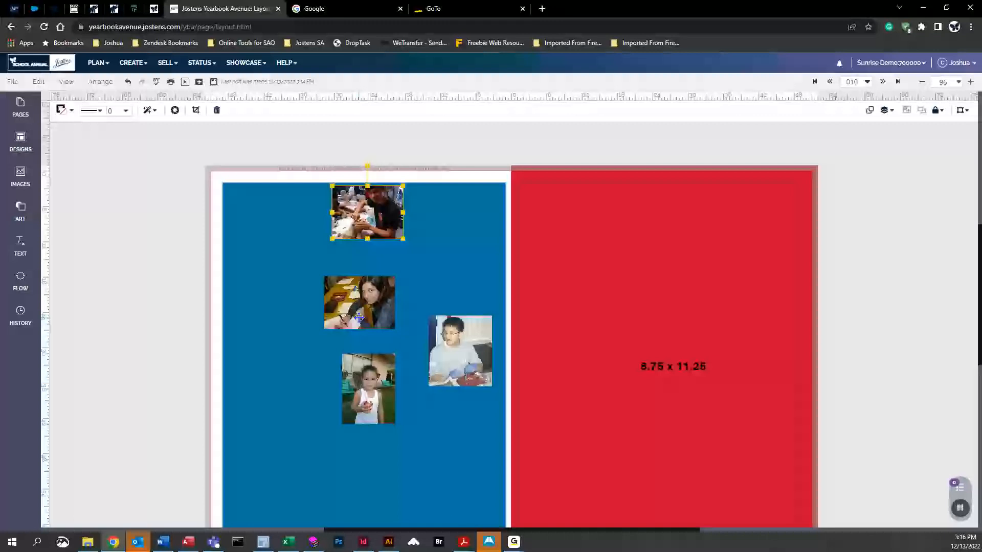
shift+click(382, 295)
shift+click(377, 391)
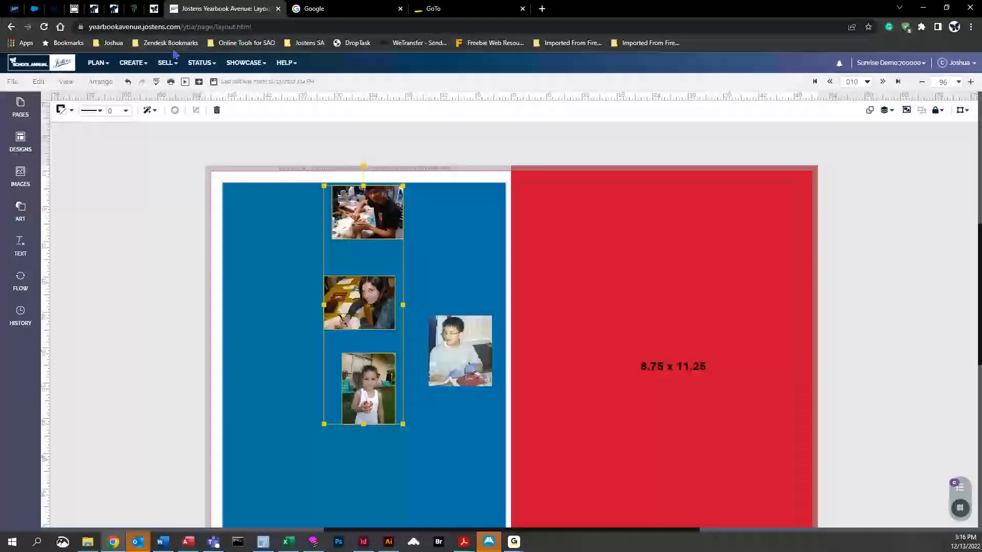
click(100, 82)
mouse_move(141, 160)
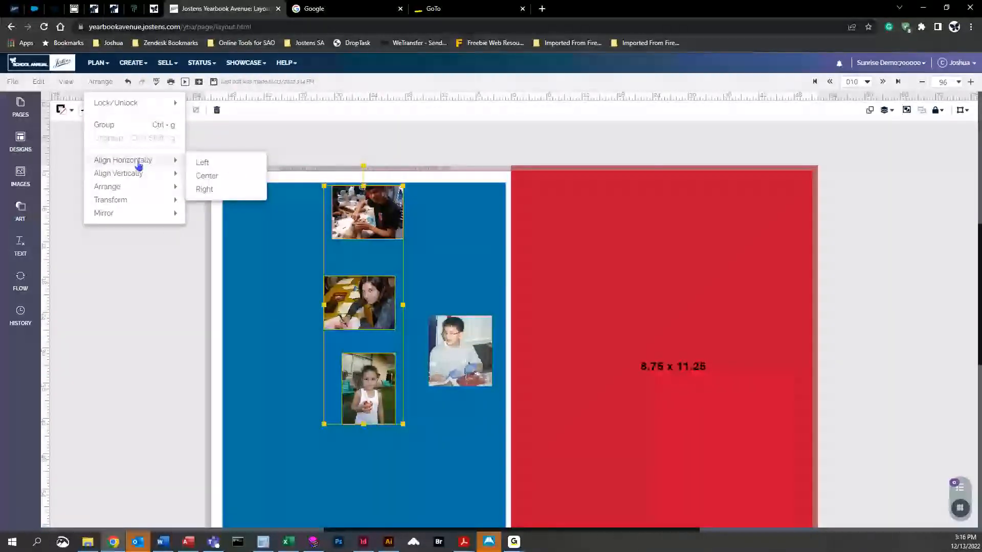
click(207, 172)
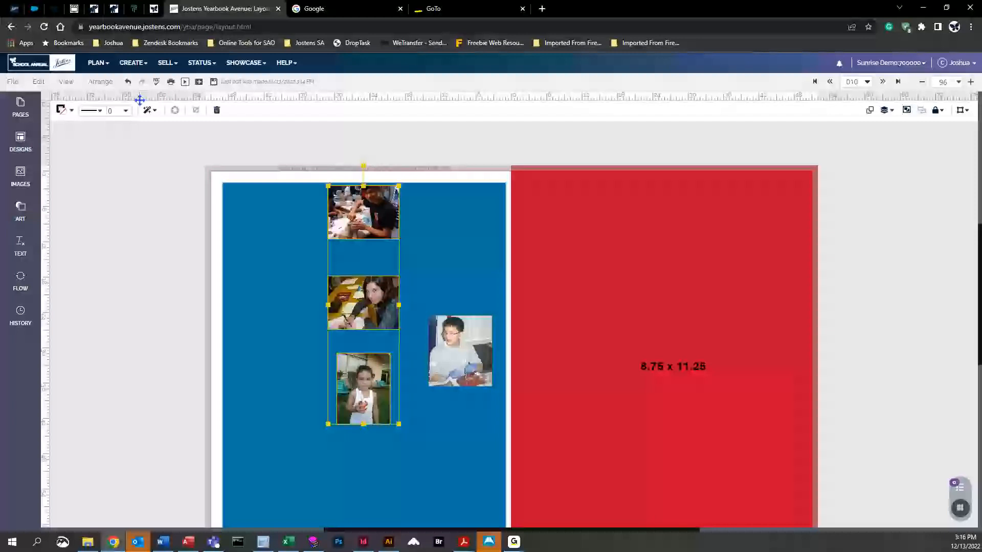
Flip the column's top photo horizontally and back, and vertically and back.
click(97, 62)
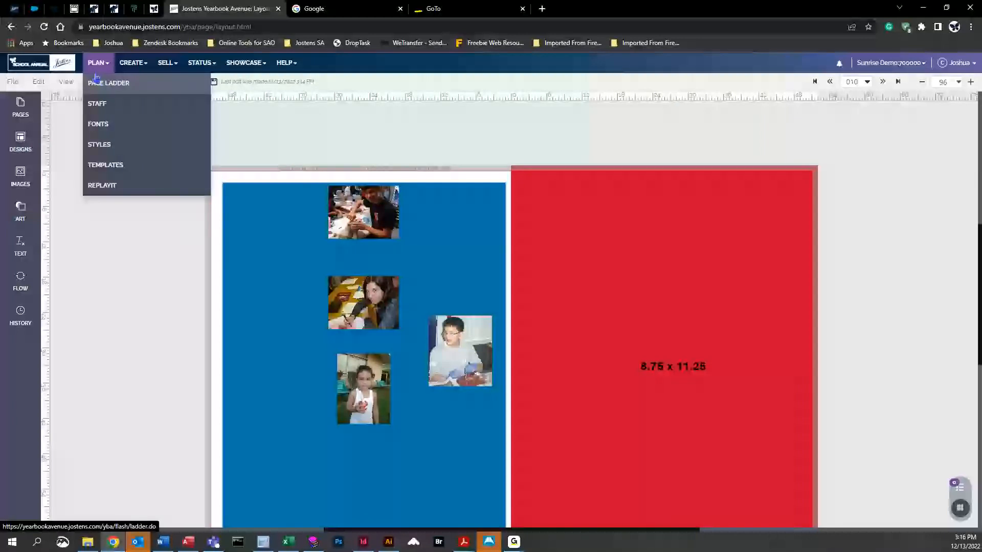
click(99, 82)
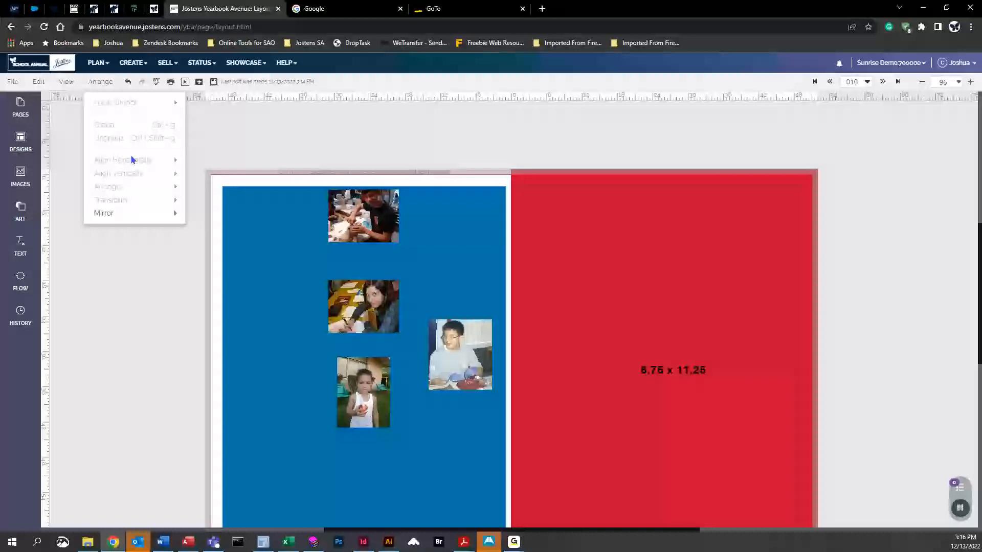
click(366, 233)
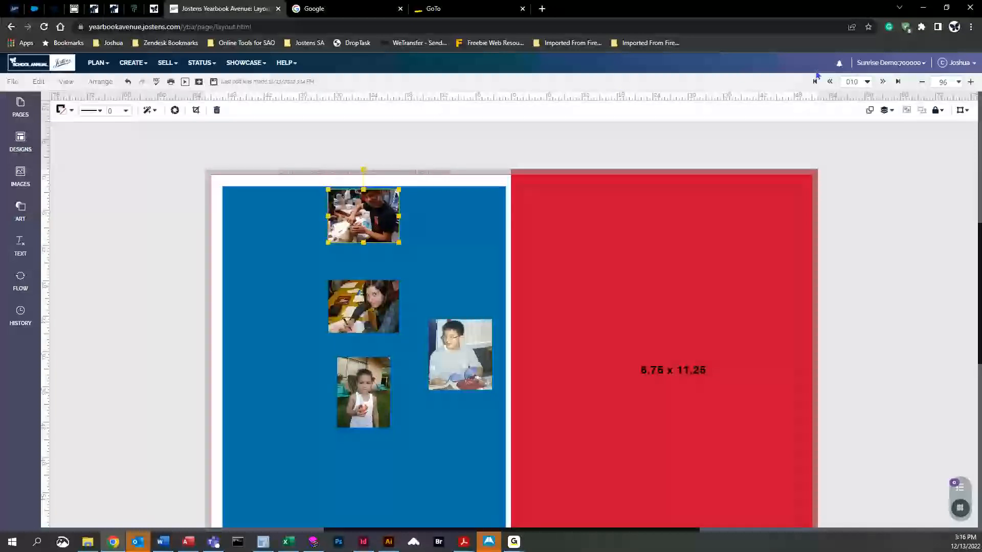
click(888, 112)
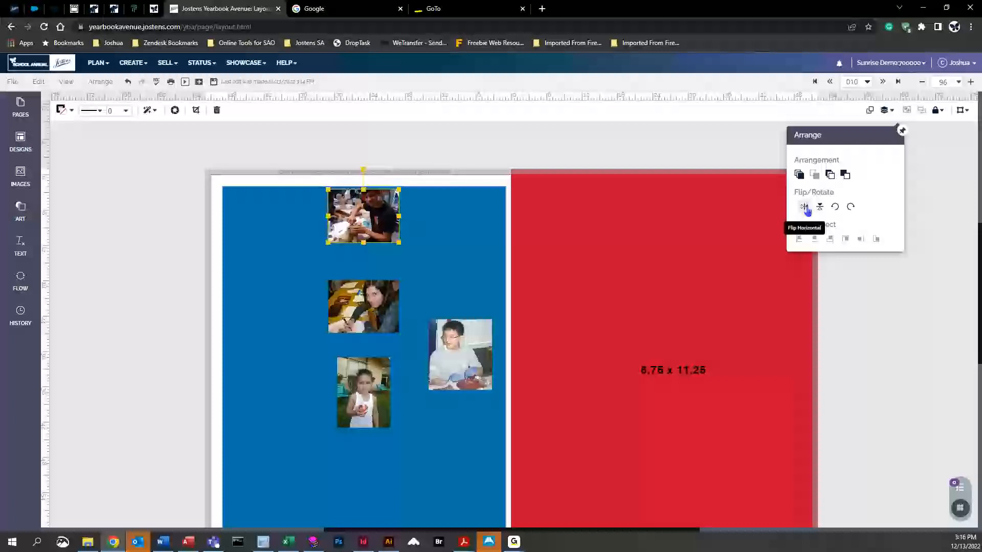
click(805, 207)
click(805, 207)
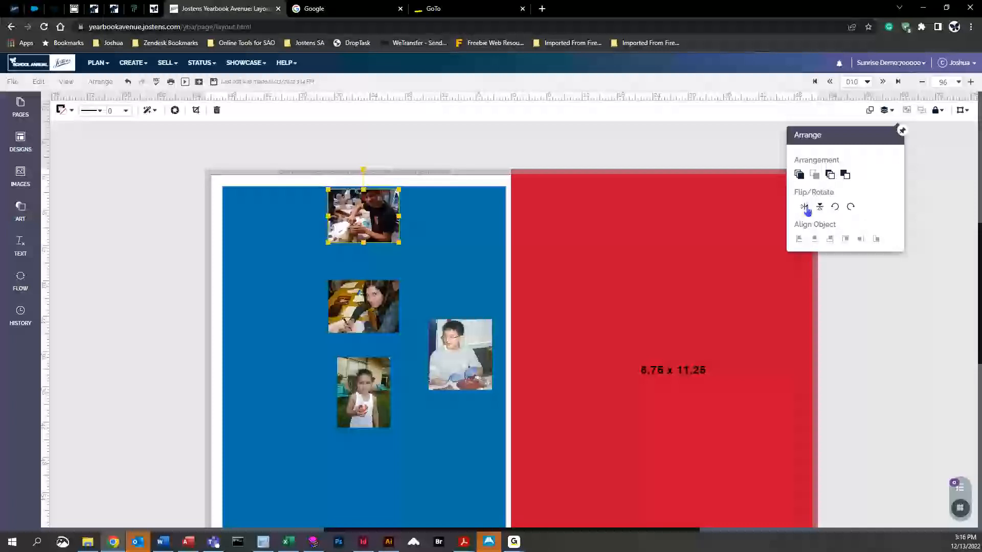
click(820, 207)
click(821, 208)
Send the column's top photo to the back, bring it to the front again and clear the selection.
click(844, 175)
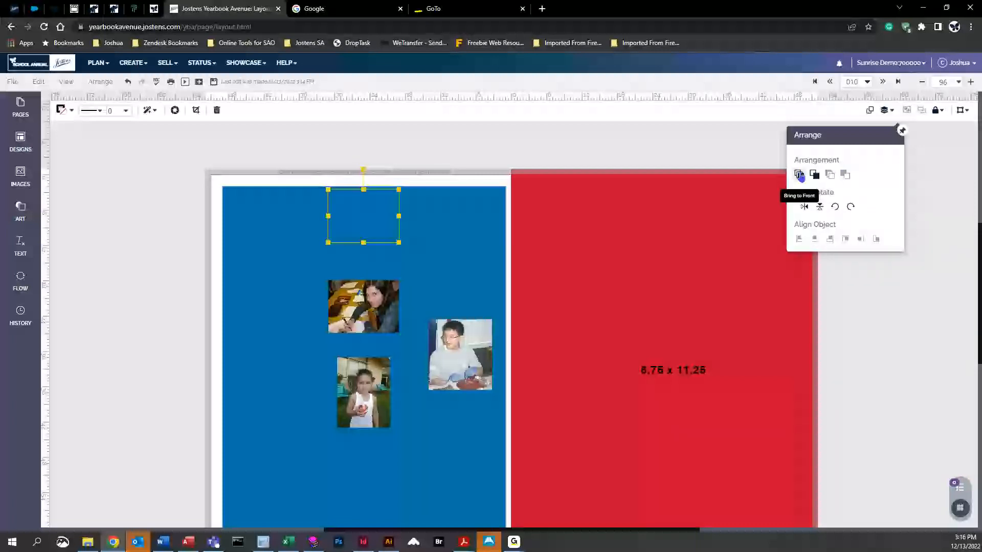
click(799, 176)
click(358, 143)
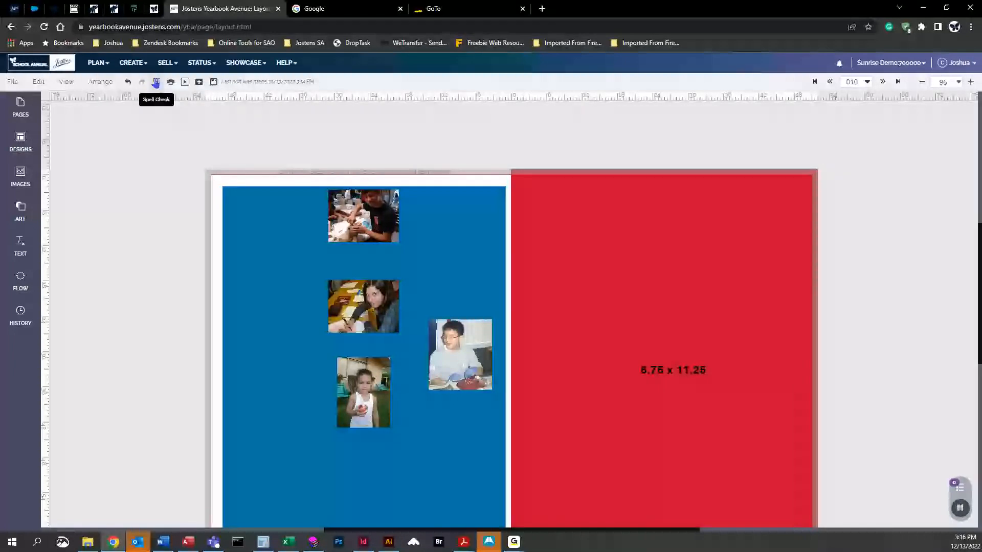
Preview the yearbook in the Virtual Book without saving the layout, page forward to spread 004-005, and return to the layout.
click(185, 82)
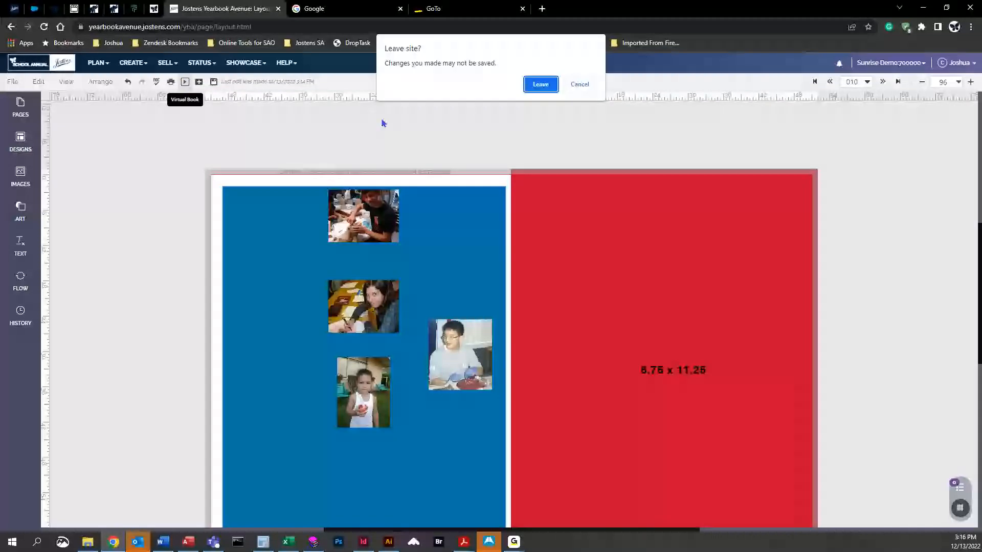
click(552, 88)
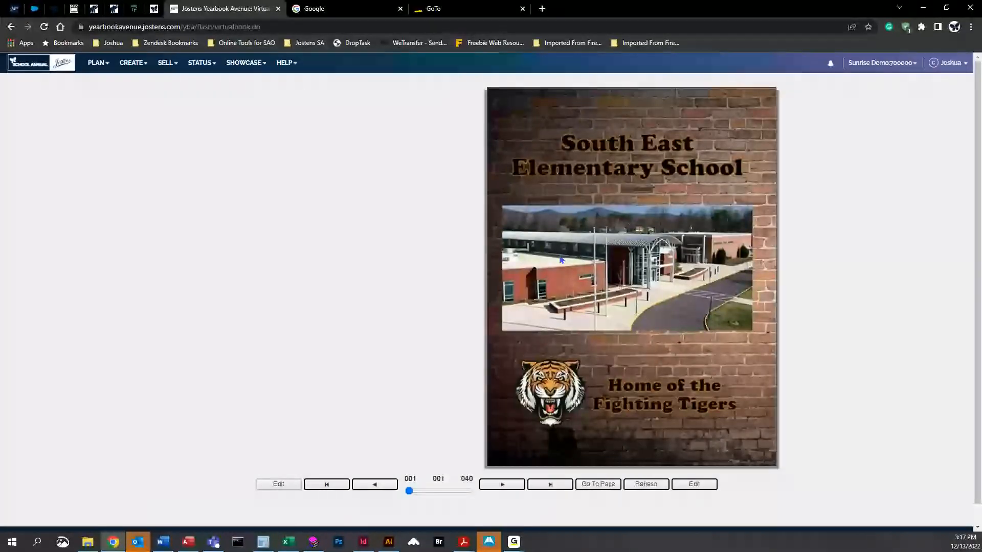
click(741, 103)
click(741, 103)
click(741, 103)
click(741, 103)
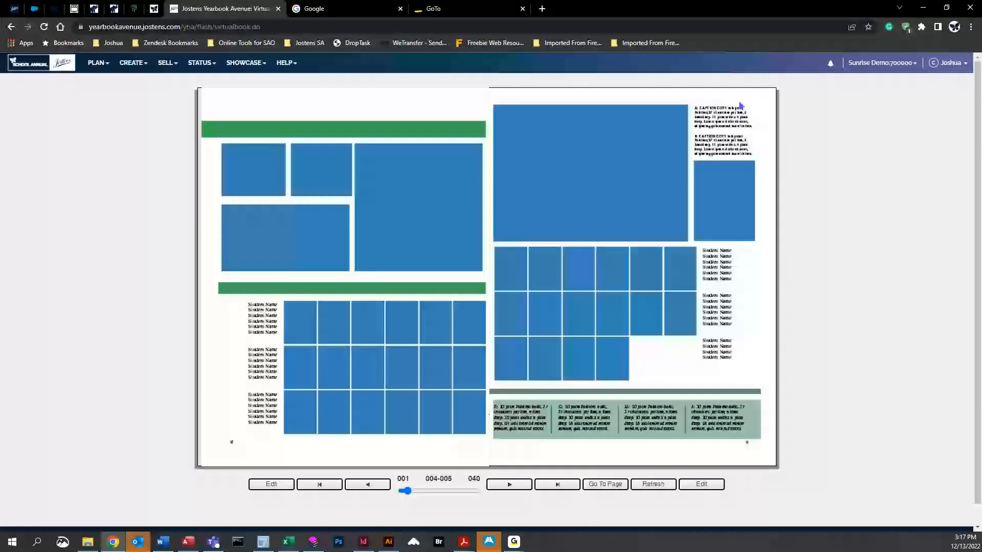
click(10, 27)
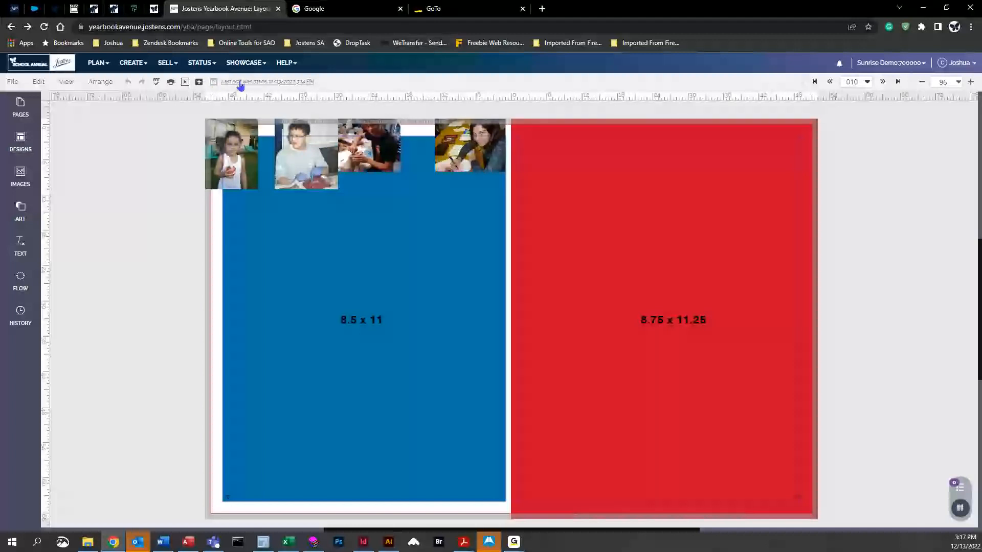
Go to the spread at page 012 and show the Candids designs from the Page Surfer category.
click(882, 82)
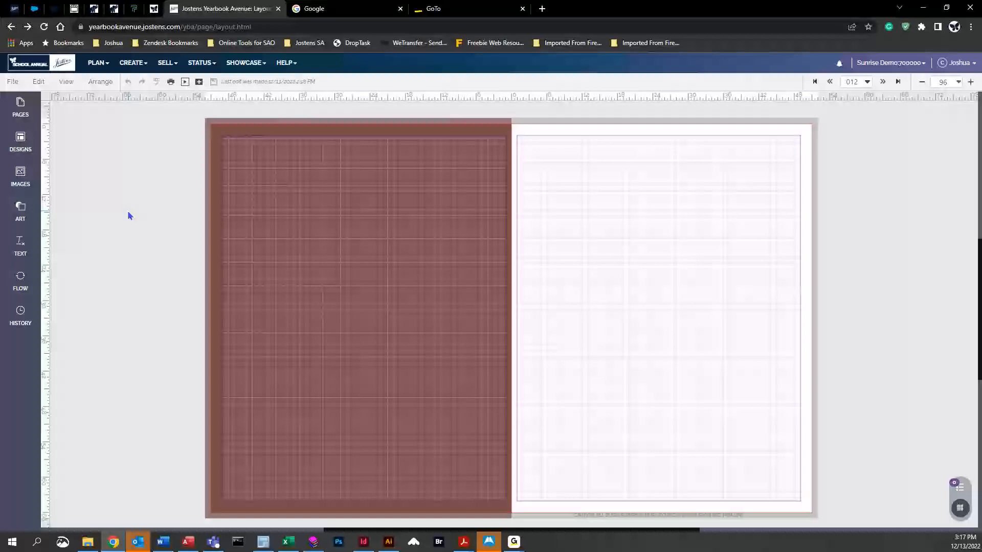
click(20, 142)
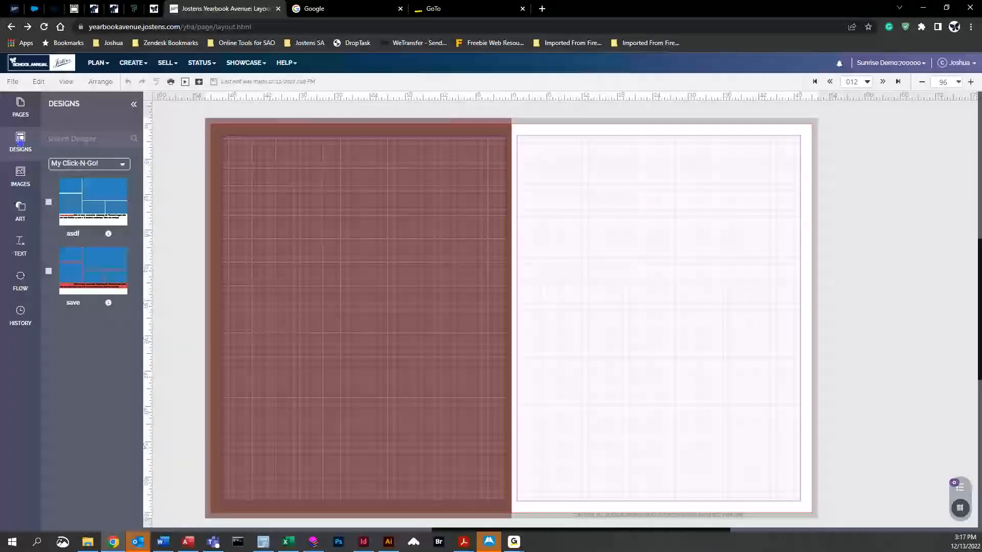
click(121, 164)
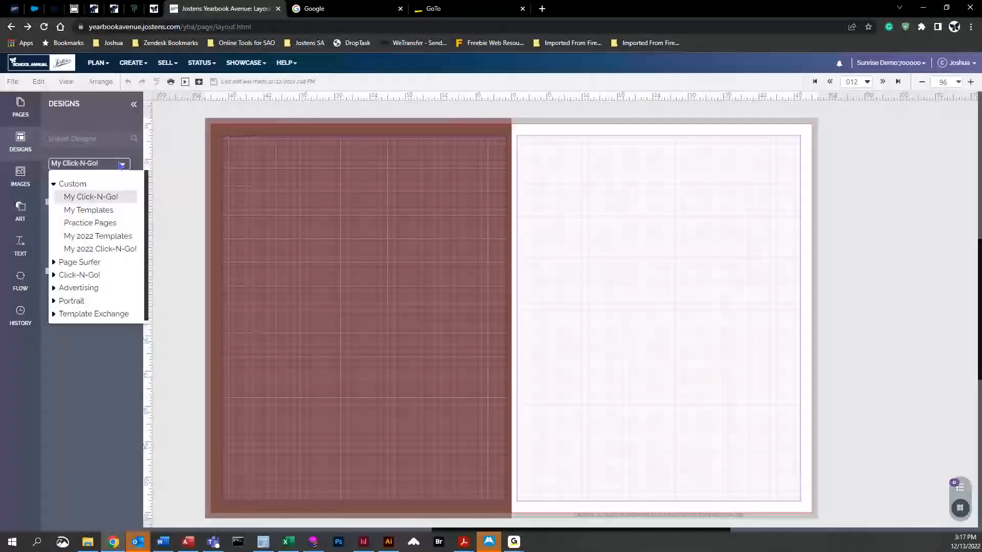
click(53, 183)
click(56, 199)
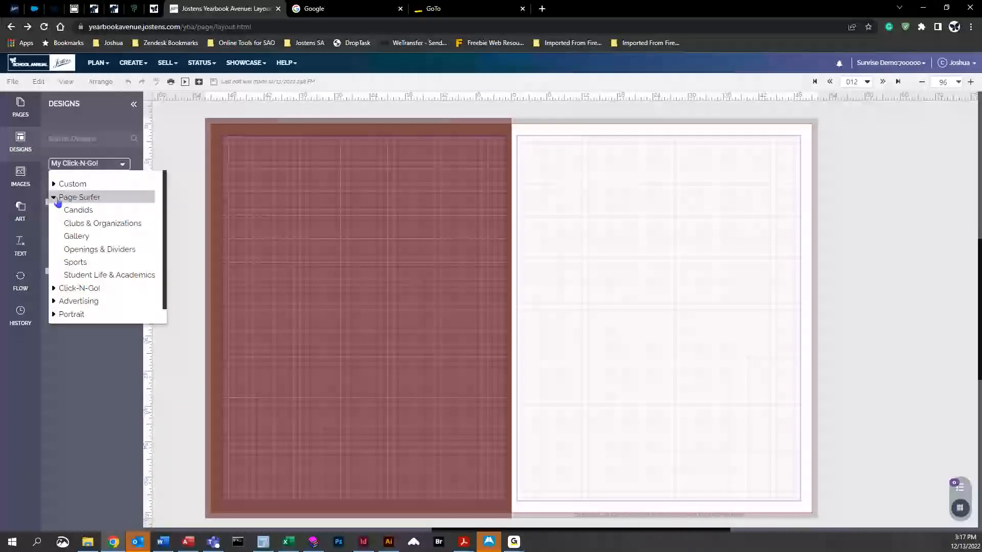
click(82, 214)
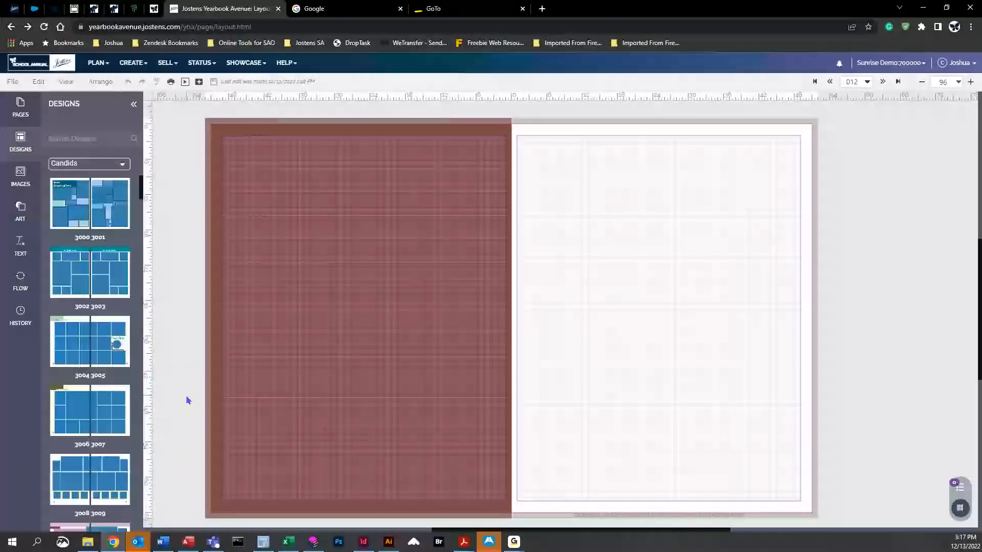
Look through the Gallery and Sports design collections in the Page Surfer category.
click(94, 166)
click(93, 237)
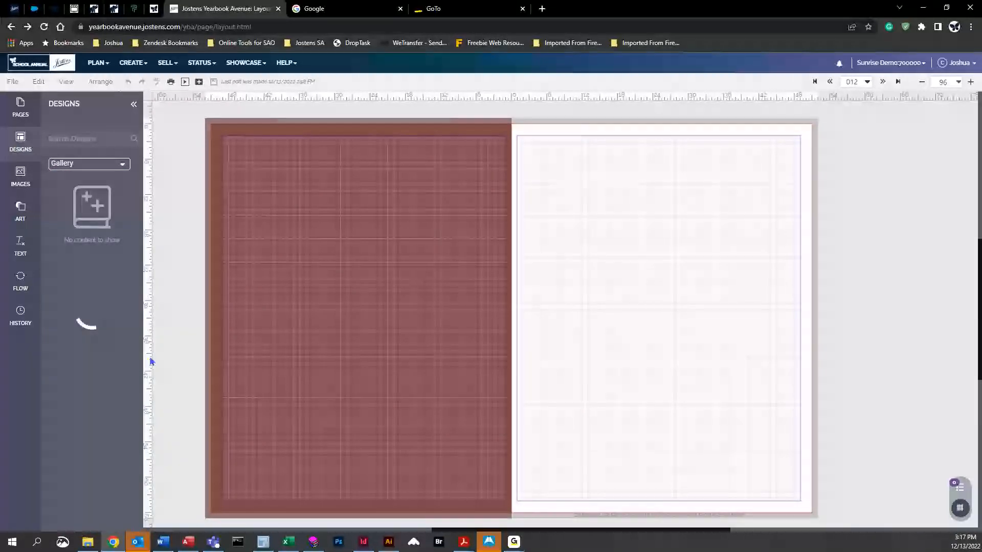
click(90, 164)
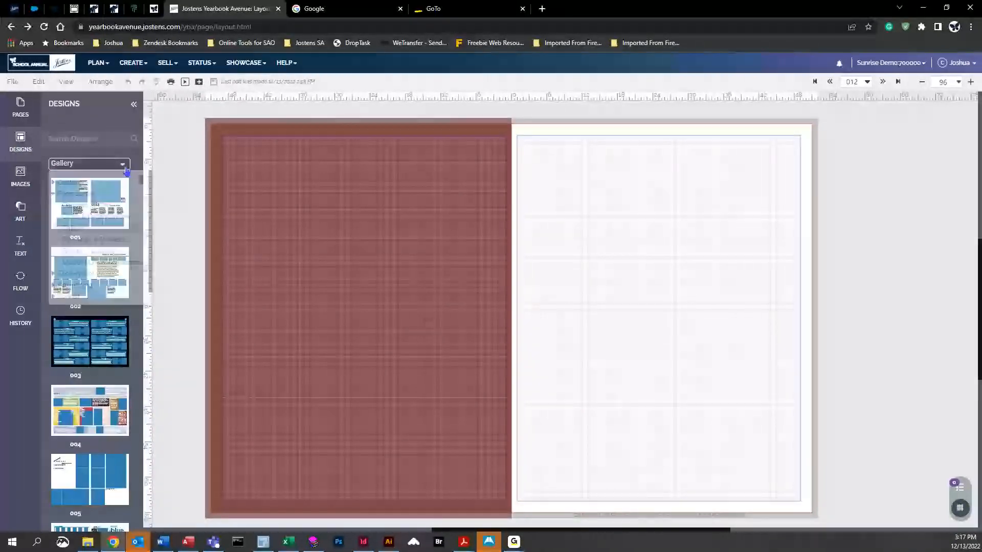
click(87, 246)
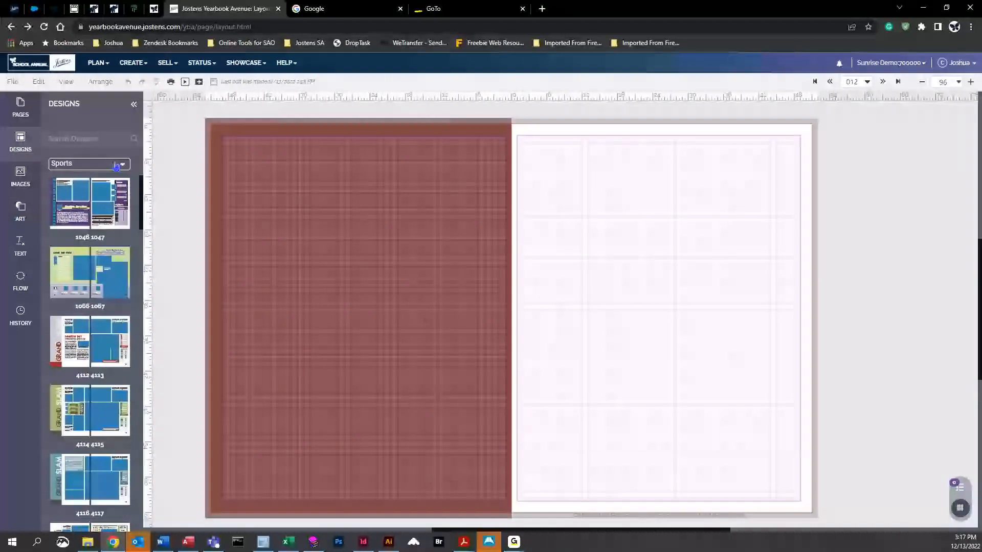
Look through the Headline and Quote designs in the Click-N-Go! category.
click(89, 164)
click(53, 288)
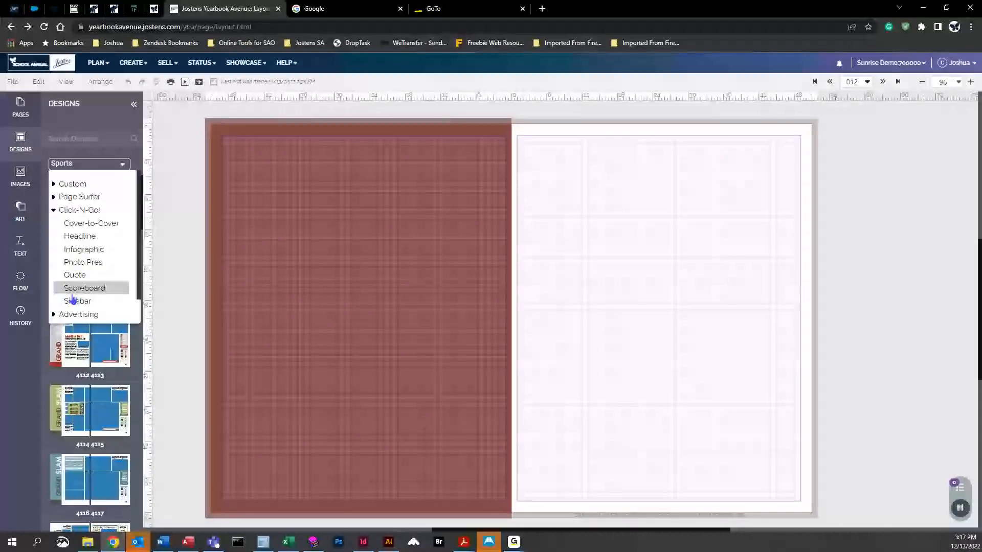
click(77, 235)
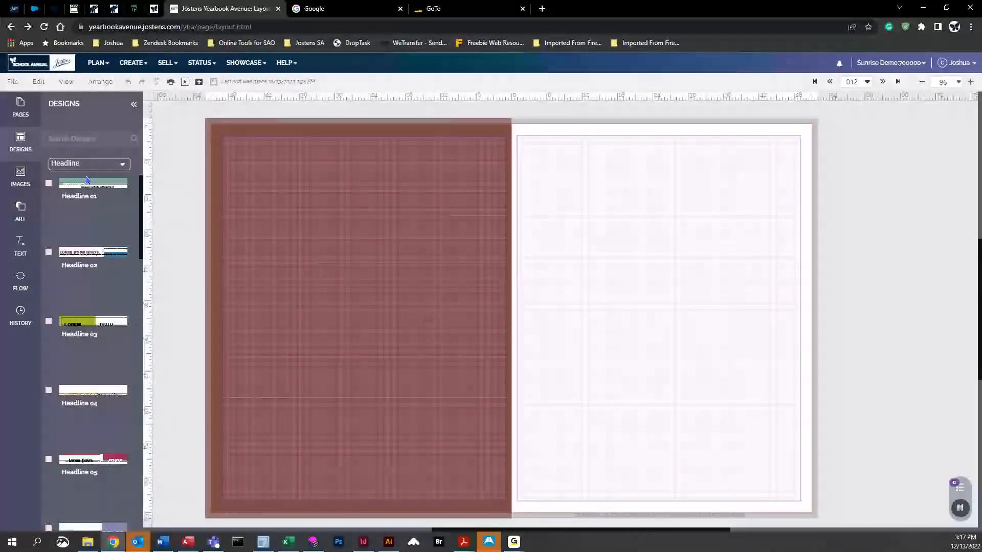
click(126, 166)
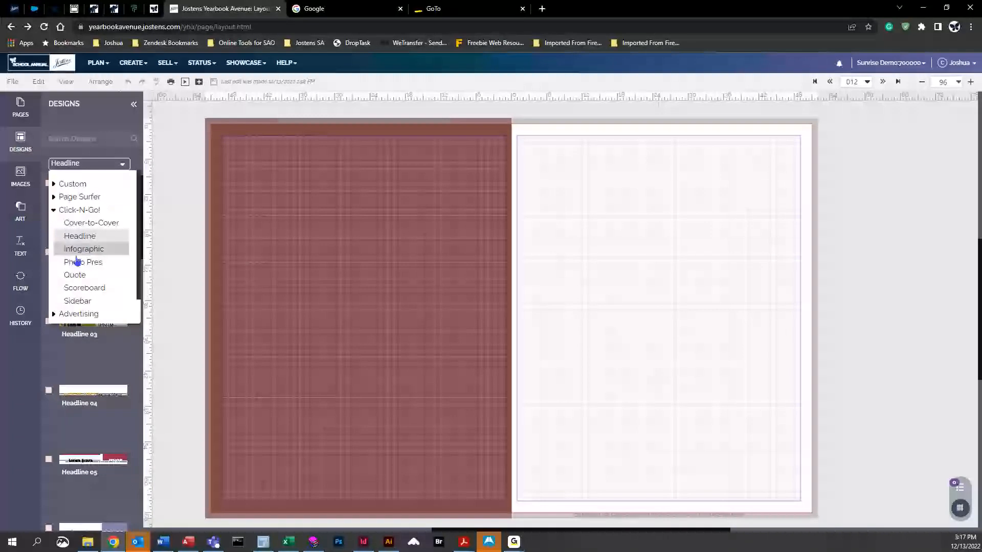
click(74, 273)
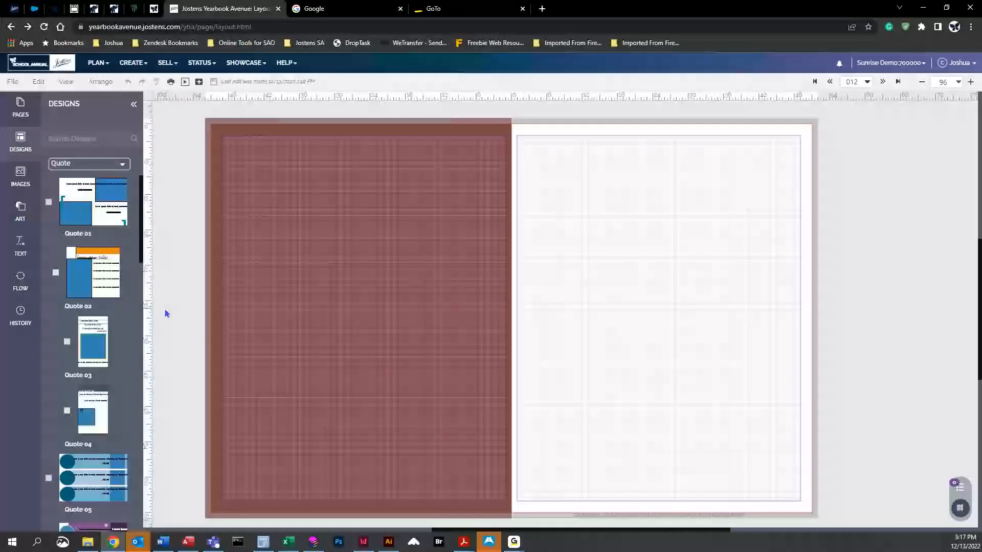
Show the 1/4 Page Montage designs for recognition ads in the Advertising category.
click(123, 165)
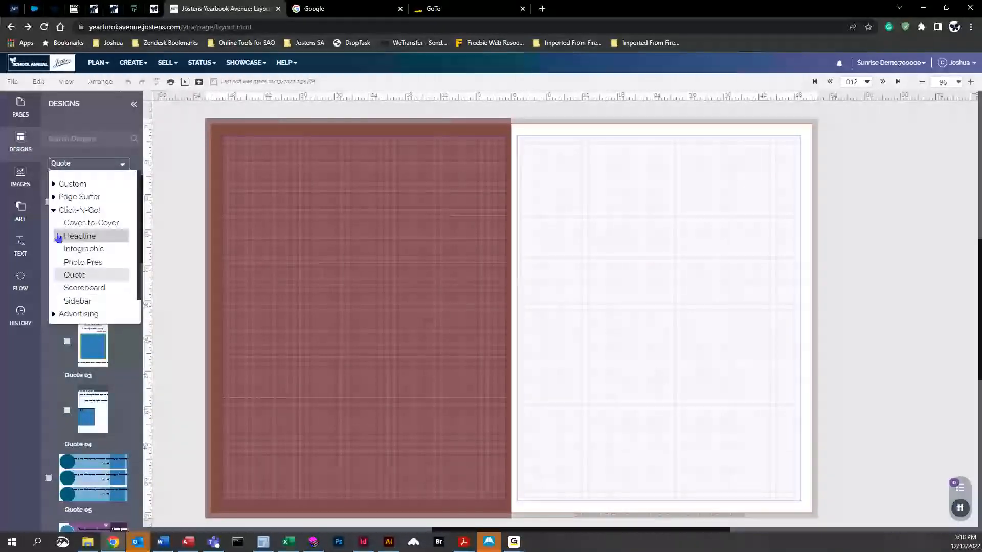
click(56, 211)
click(58, 224)
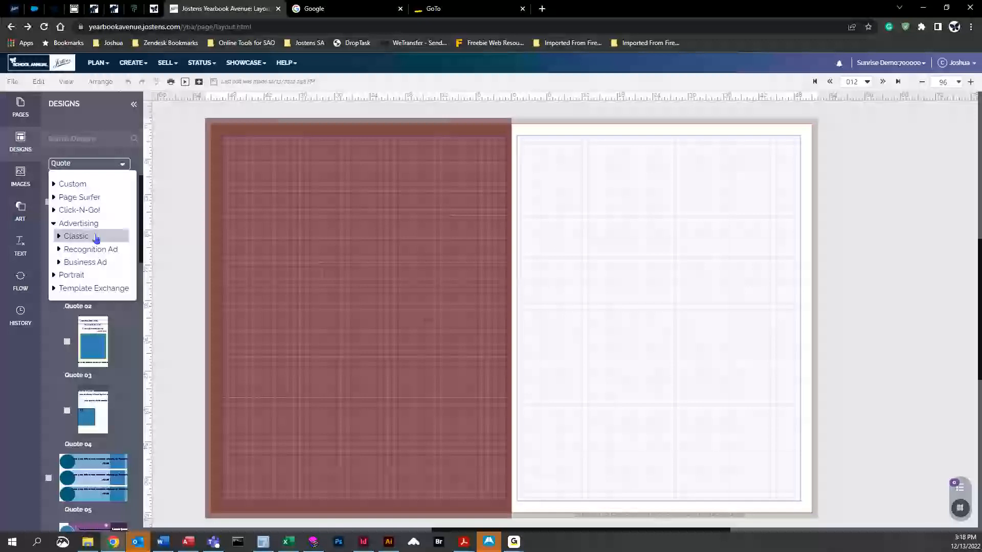
click(81, 237)
click(81, 236)
click(81, 250)
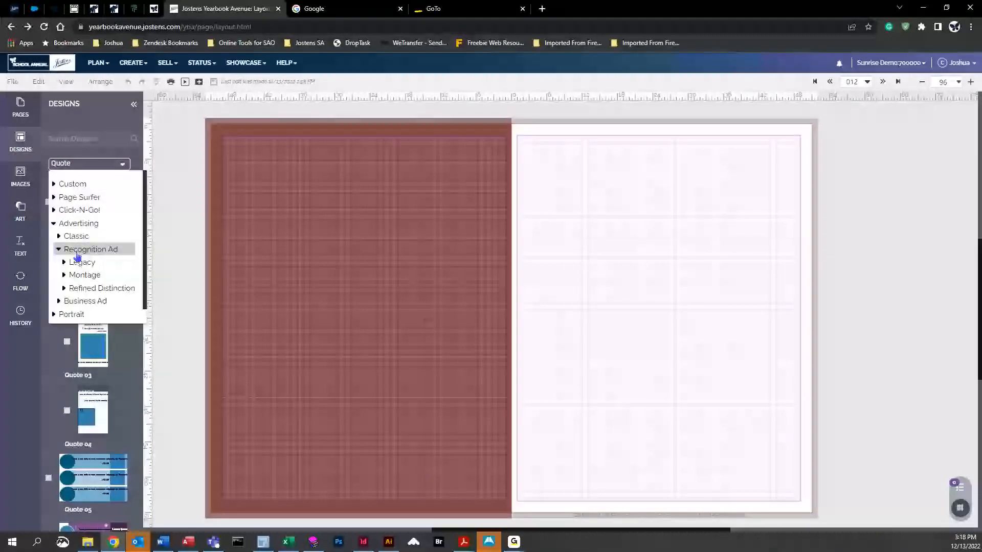
click(84, 275)
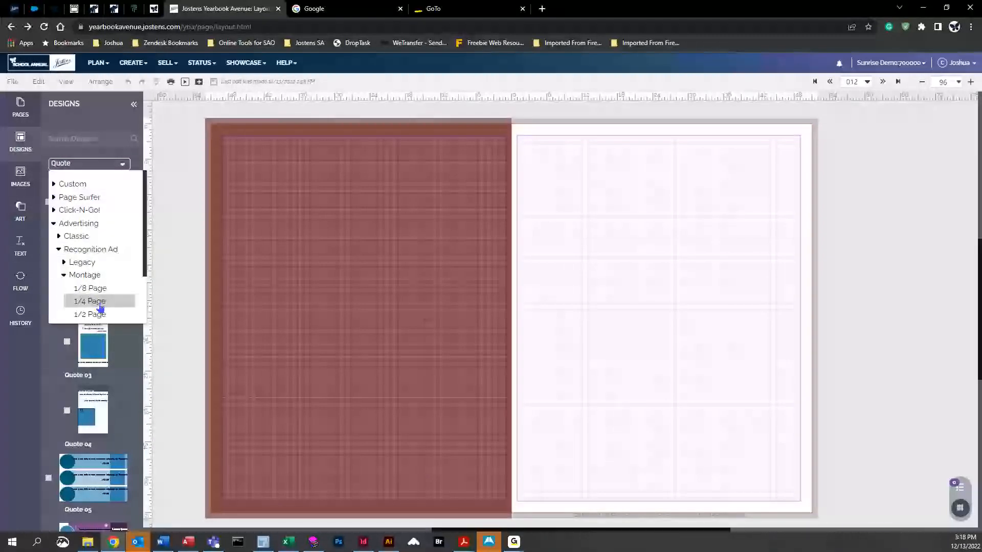
click(91, 301)
Show the Full Page Montage recognition ad designs and look through them as far as F30015.
click(119, 164)
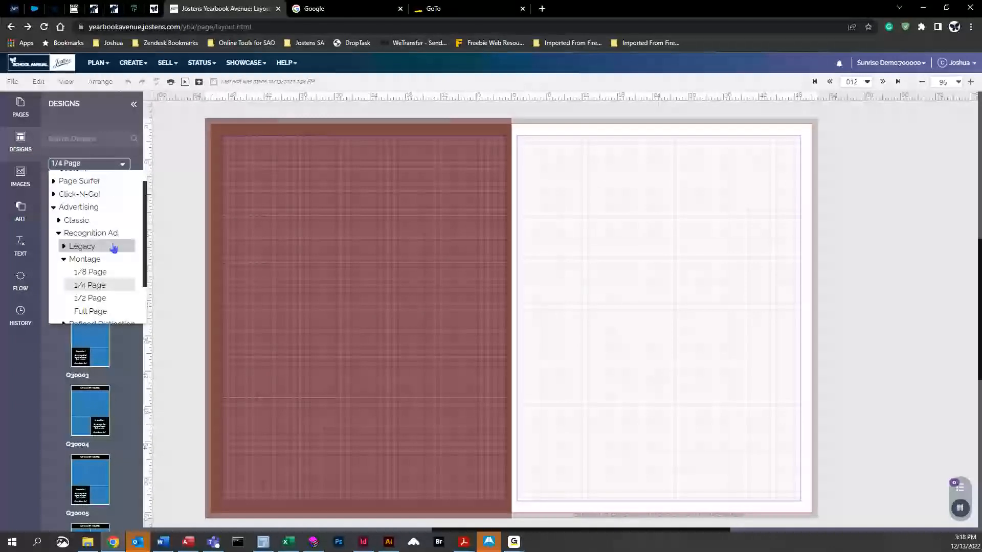
scroll(114, 256, down, 1)
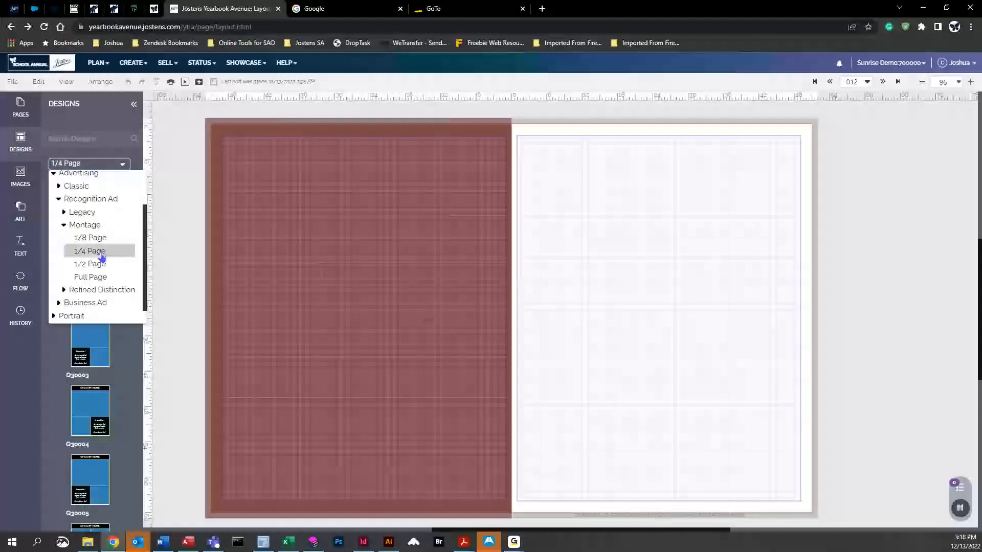
click(91, 277)
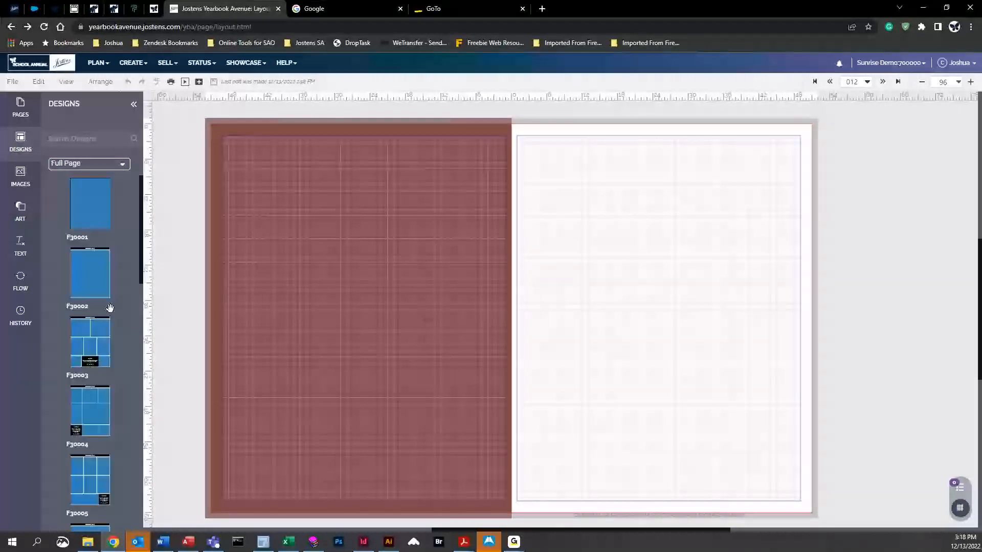
scroll(106, 380, down, 2)
scroll(107, 380, down, 5)
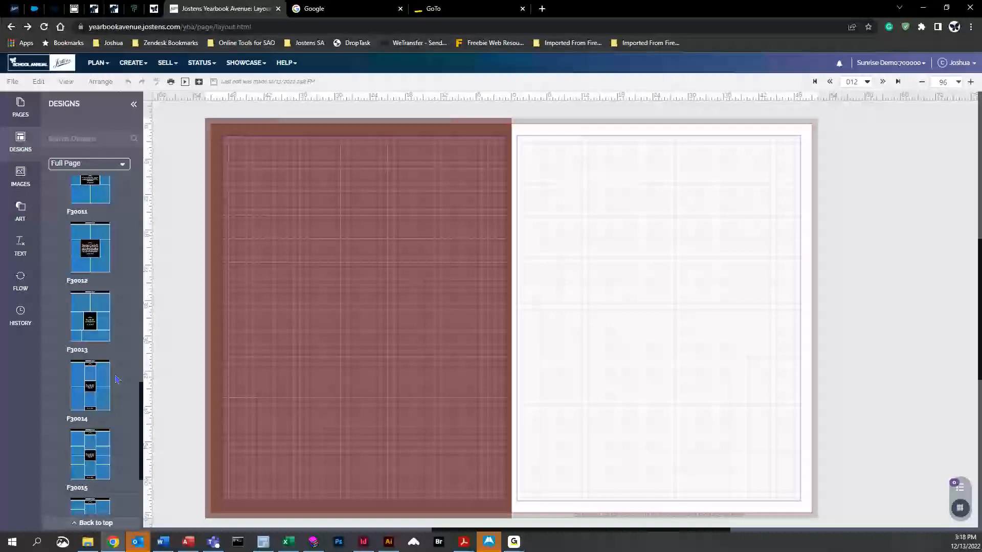
Apply the Clubs & Organizations design 4008 4009 from Page Surfer to the spread without retaining the existing content.
scroll(117, 380, up, 3)
click(87, 164)
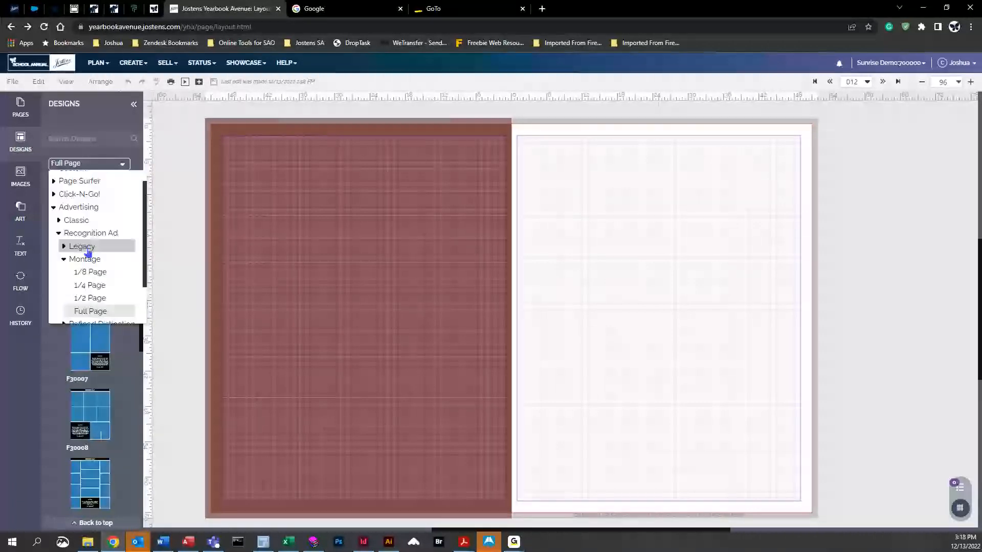
click(58, 232)
click(53, 223)
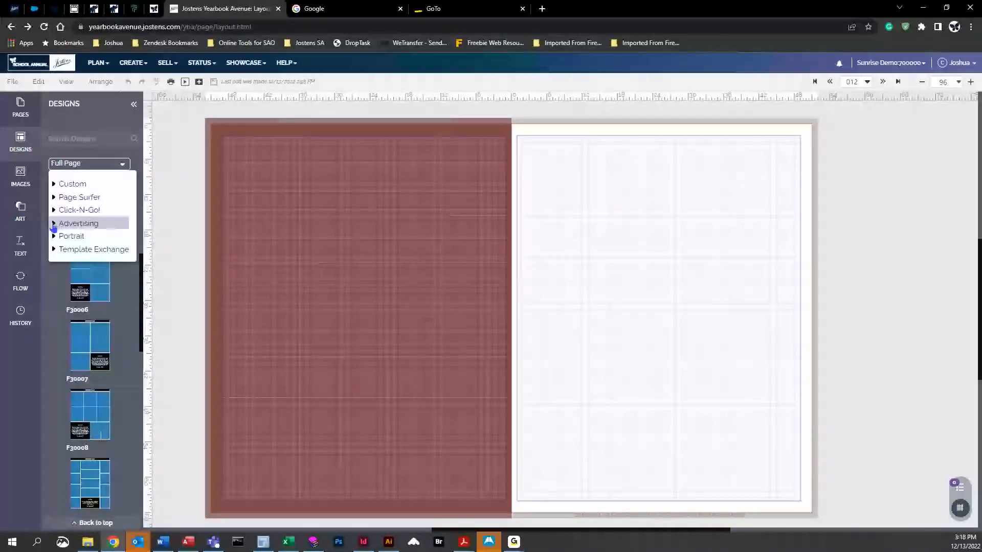
click(54, 199)
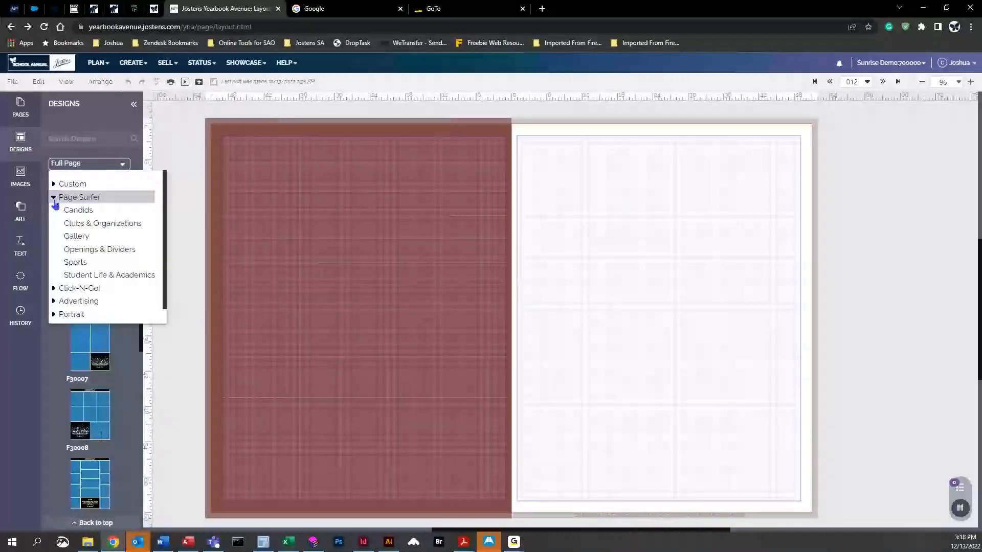
click(107, 225)
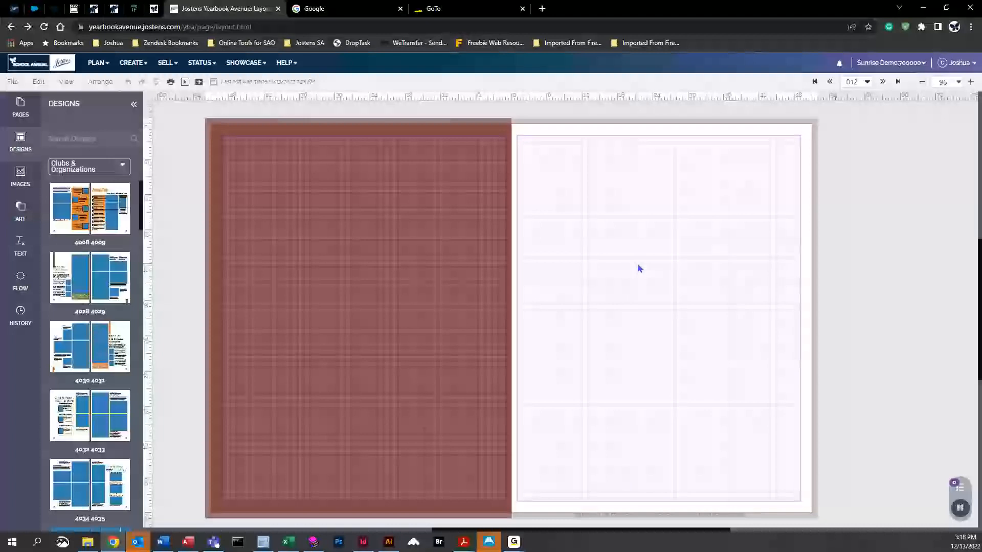
drag(76, 208, 353, 253)
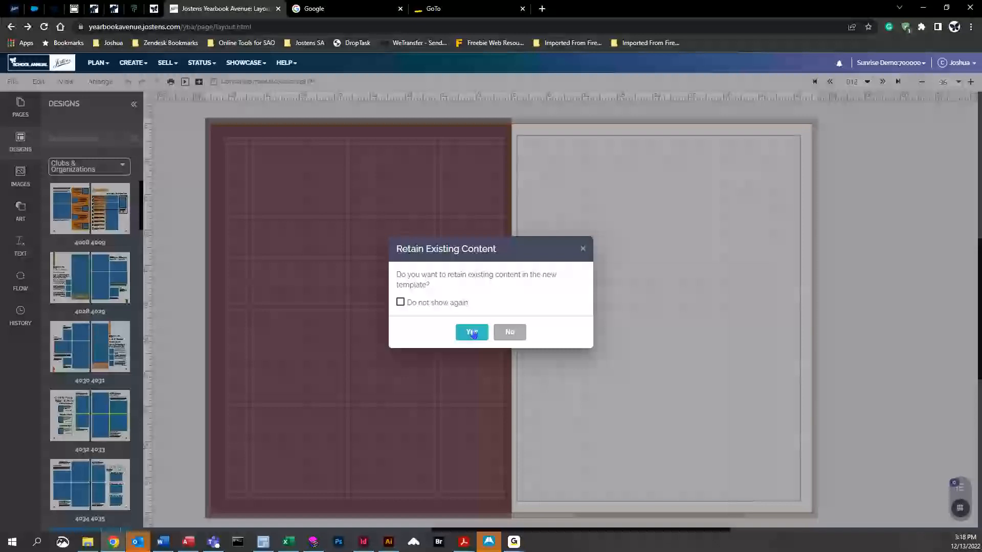
click(509, 335)
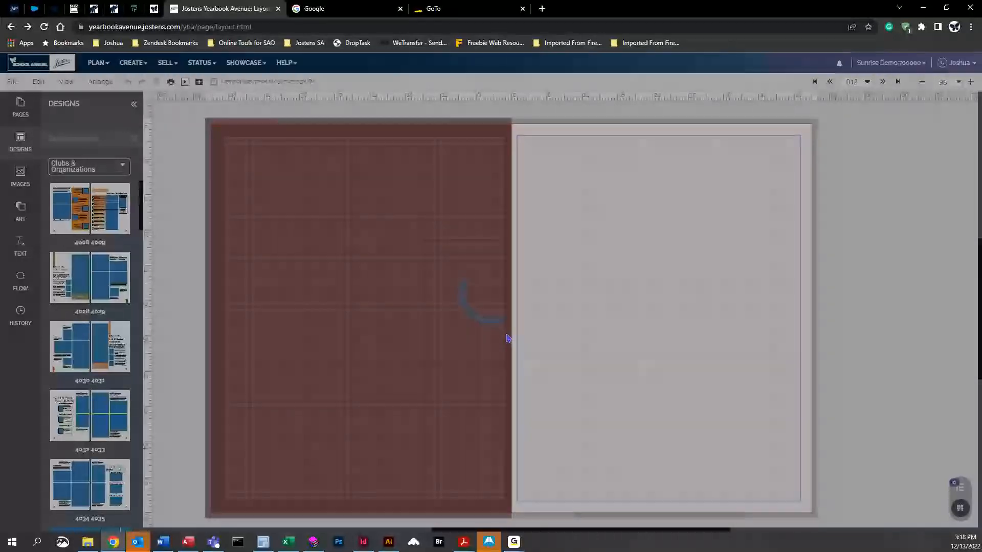
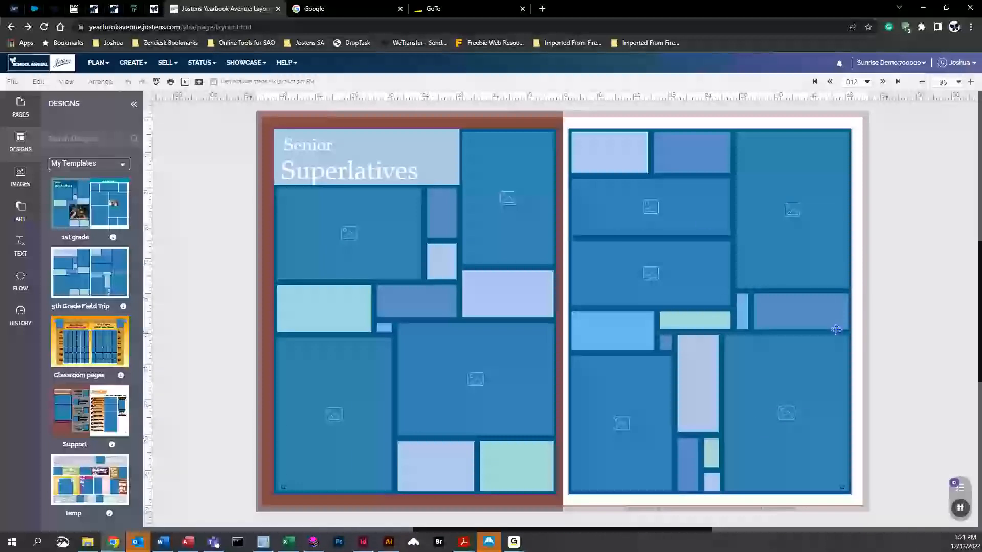
Restore page 013 to its blank 10/20/2022 3:49 PM version from the older versions in the page history.
click(26, 316)
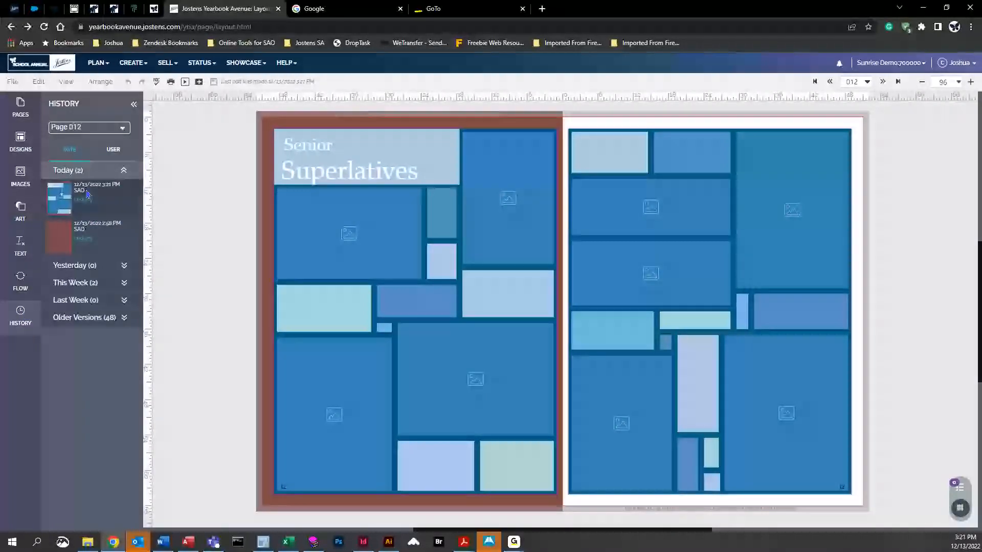
click(102, 128)
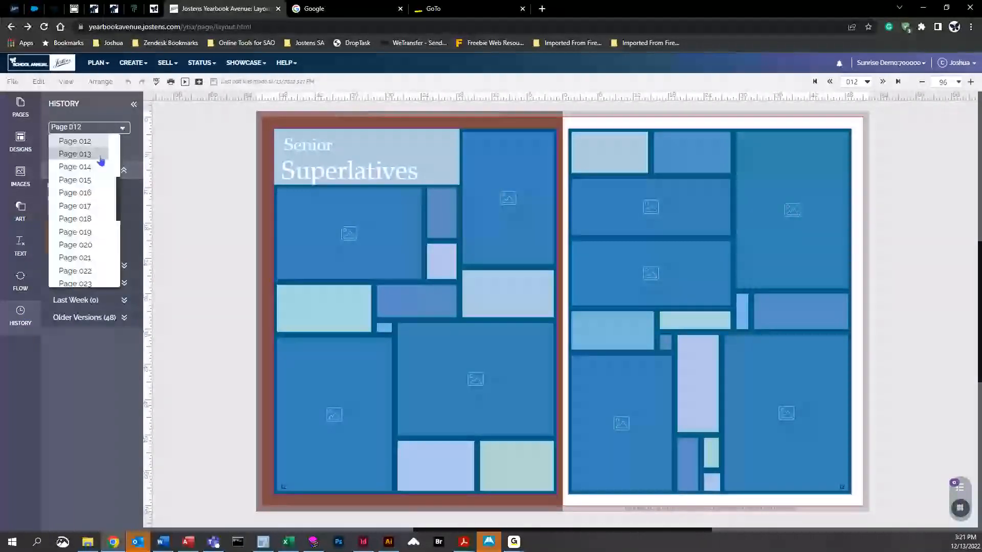
click(75, 154)
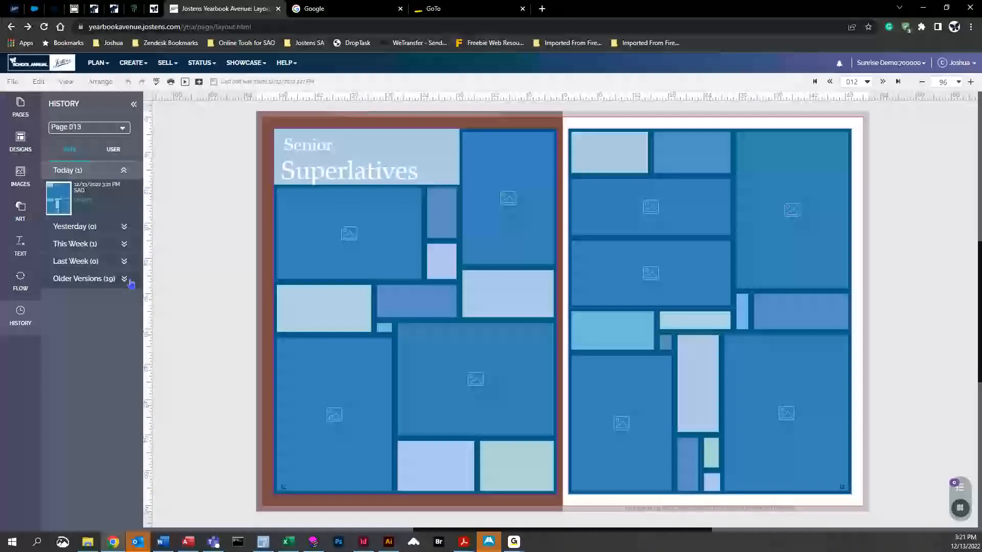
click(124, 245)
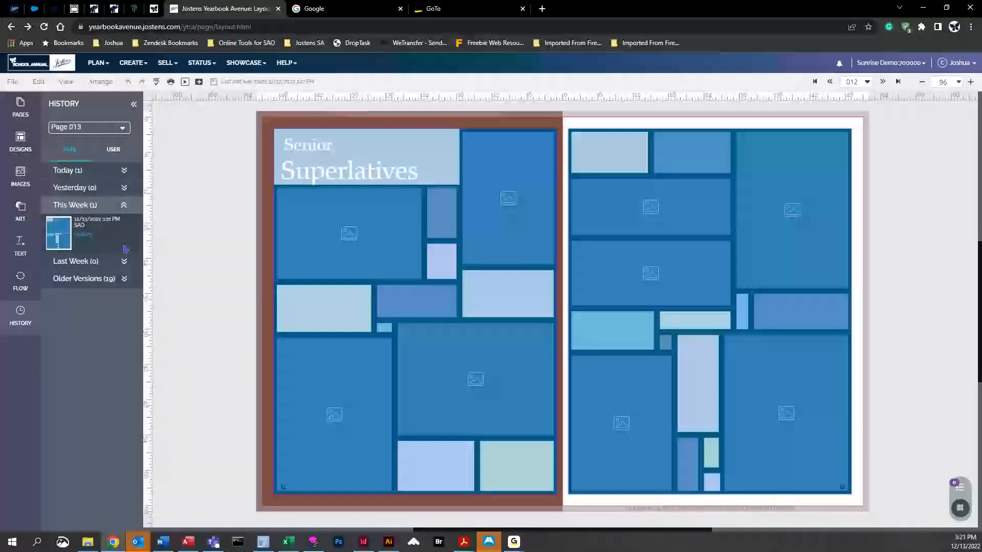
click(125, 280)
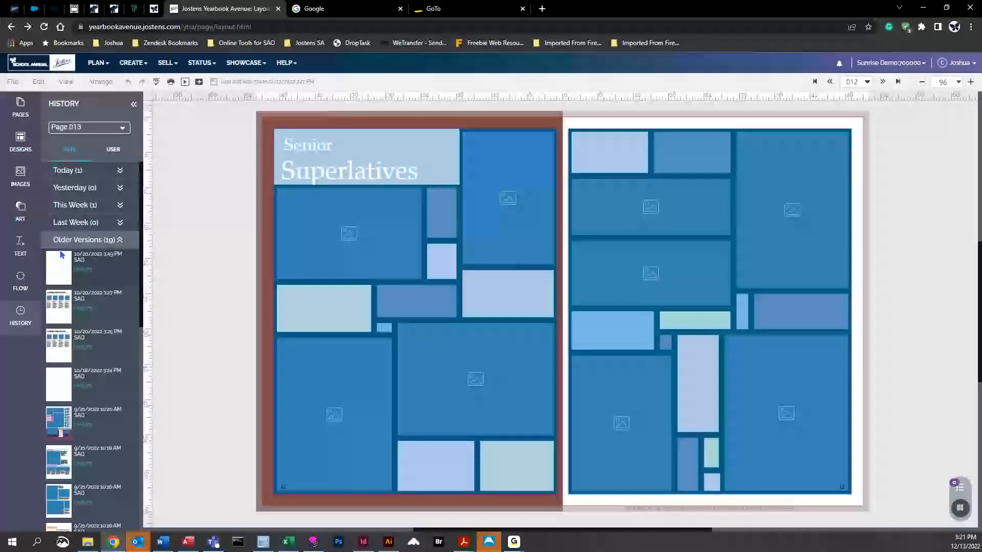
mouse_move(57, 267)
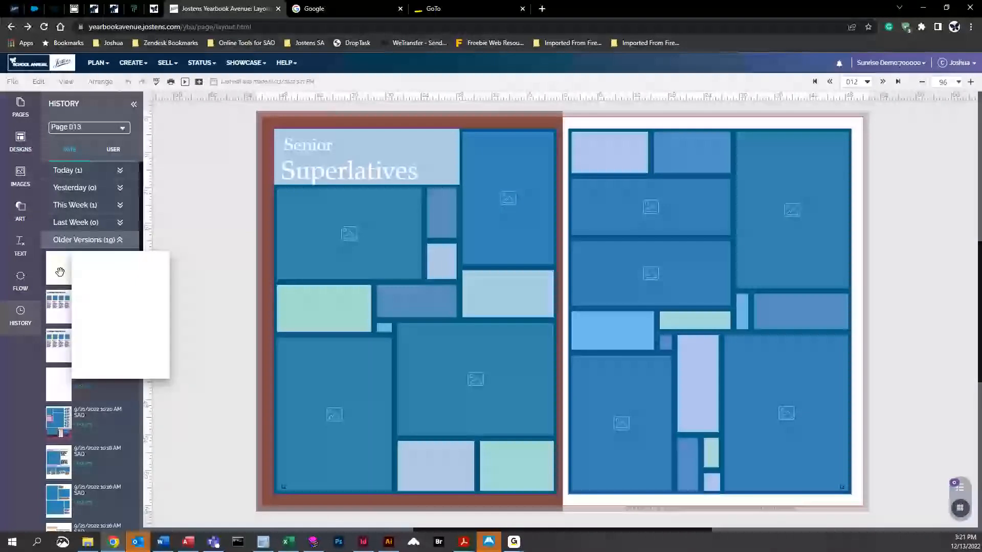
drag(60, 271, 757, 263)
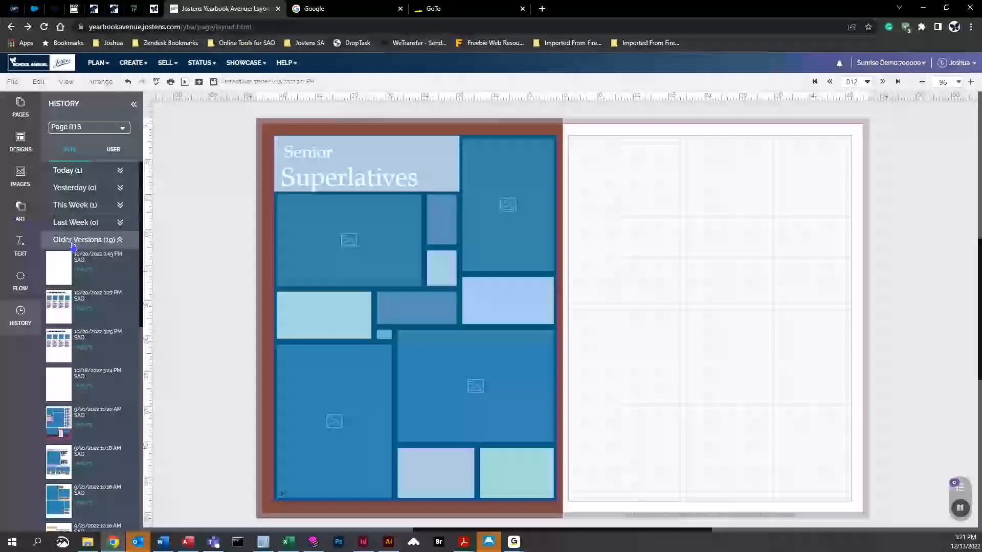
Look through the older versions of page 013 and restore the 9/21/2022 version with the orange headline layout.
scroll(96, 339, down, 5)
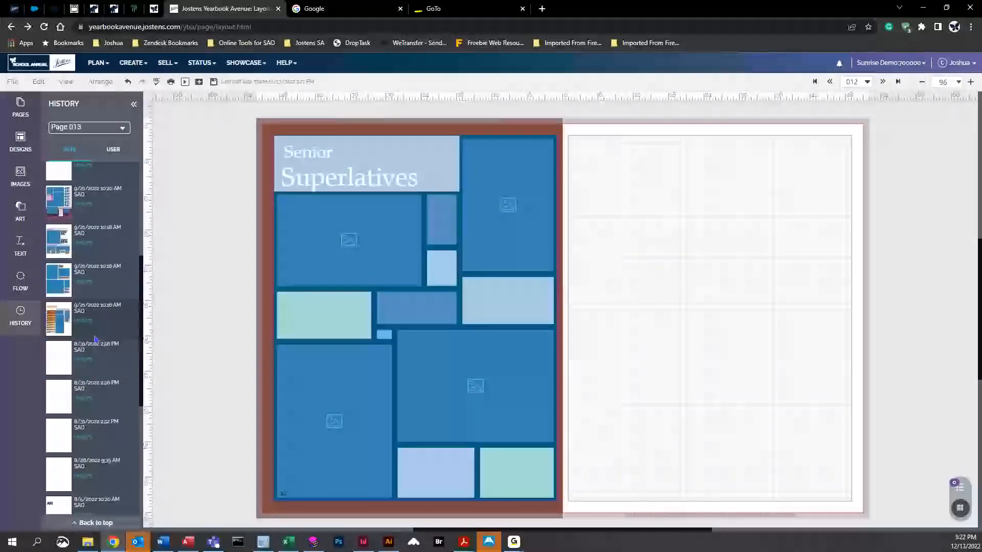
scroll(96, 340, down, 6)
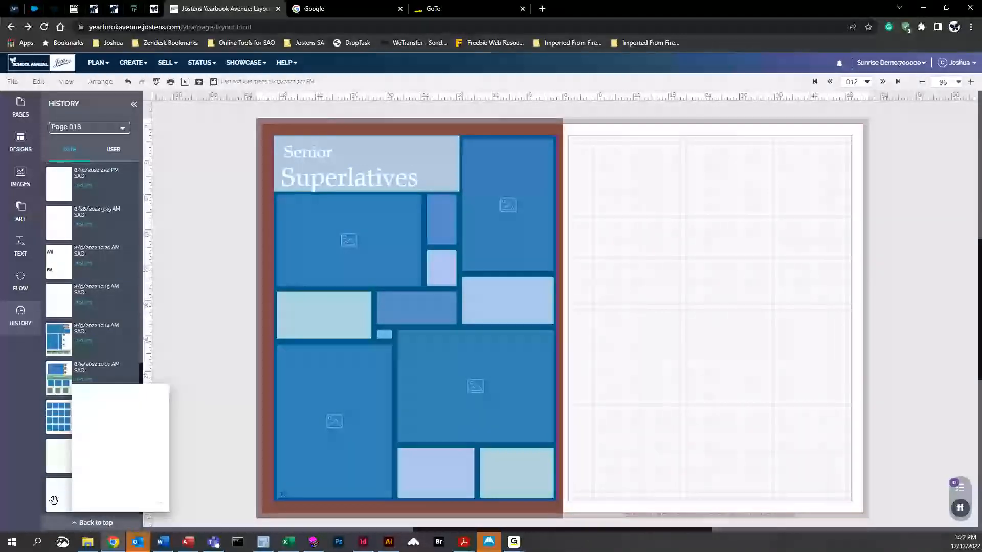
click(96, 523)
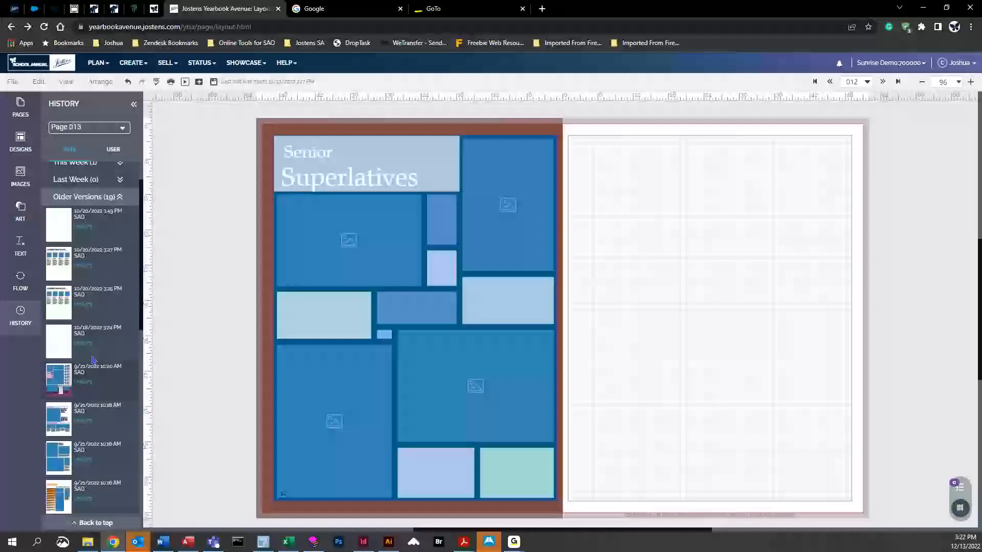
scroll(96, 361, down, 3)
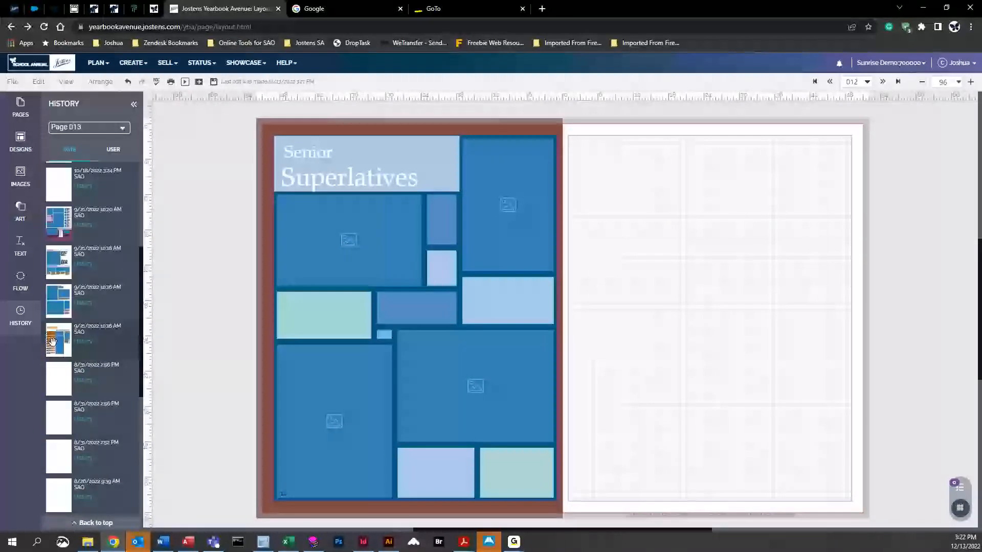
drag(52, 339, 695, 205)
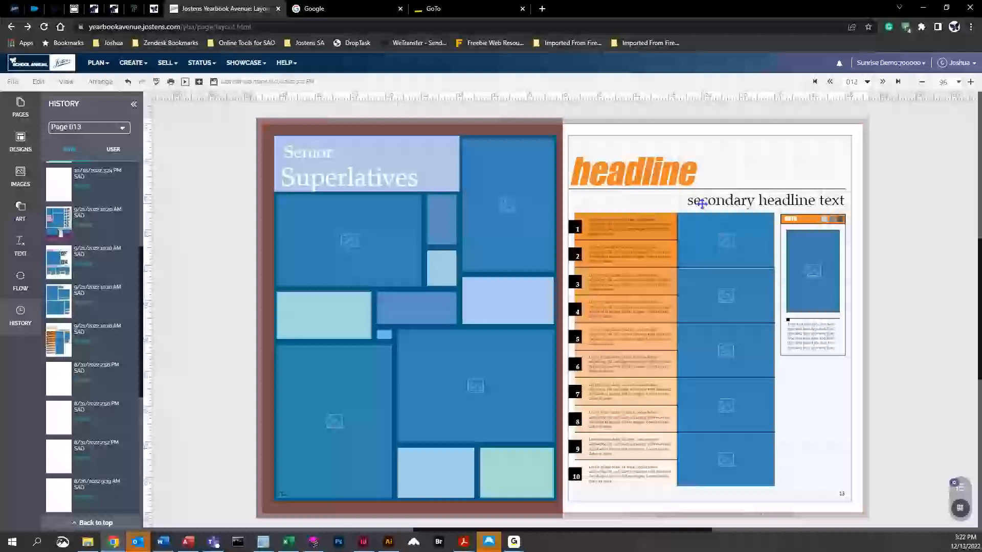
Undo the last version restore on page 013 and save the spread.
scroll(87, 294, up, 3)
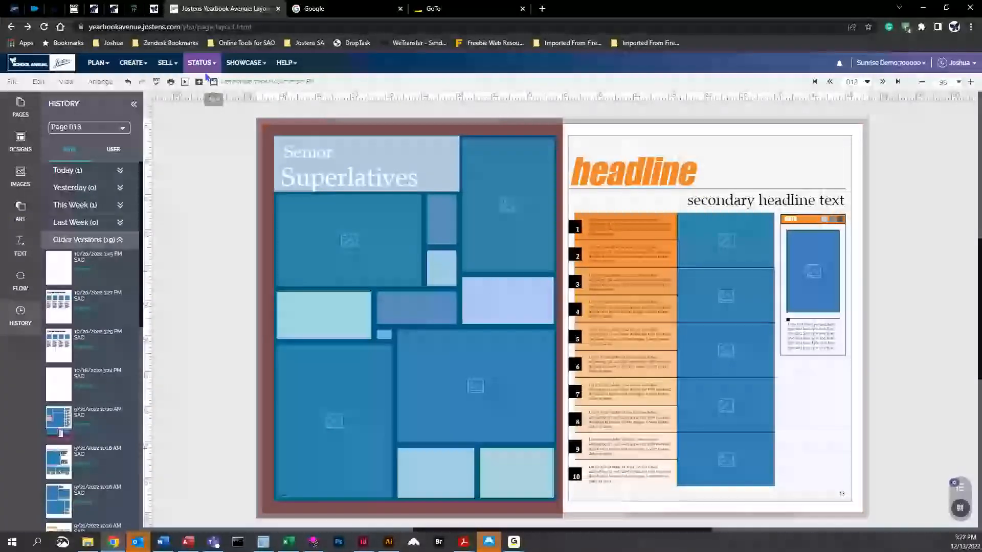
click(128, 82)
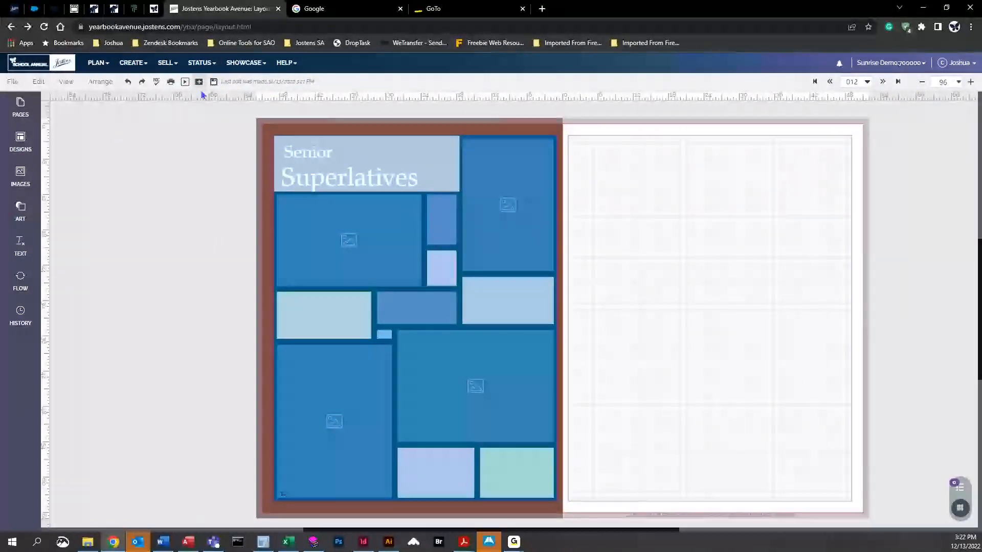
click(213, 82)
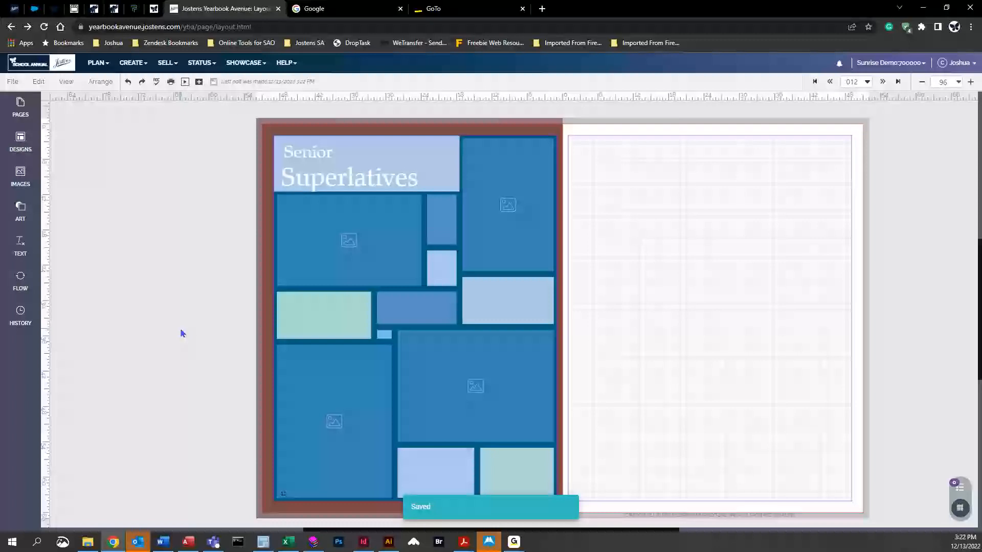
Place the Click-N-Go! Cover-to-Cover design CovertoCover 01 in the upper inner corner of blank page 013.
click(21, 140)
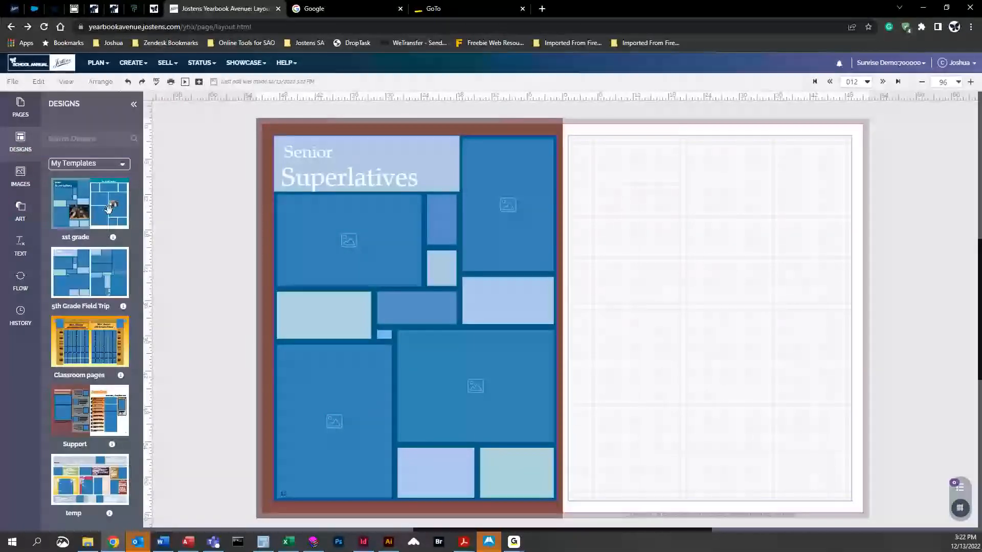
click(129, 167)
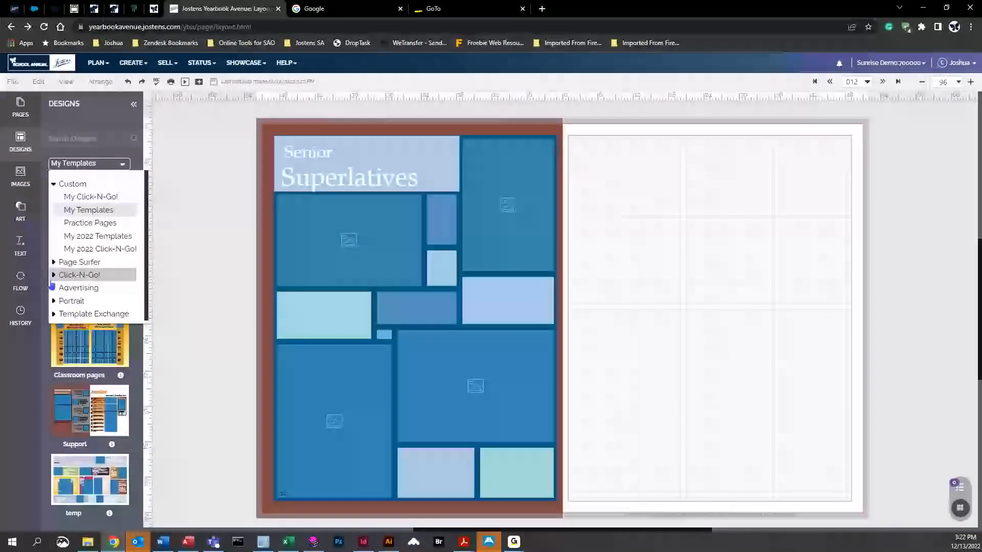
click(54, 275)
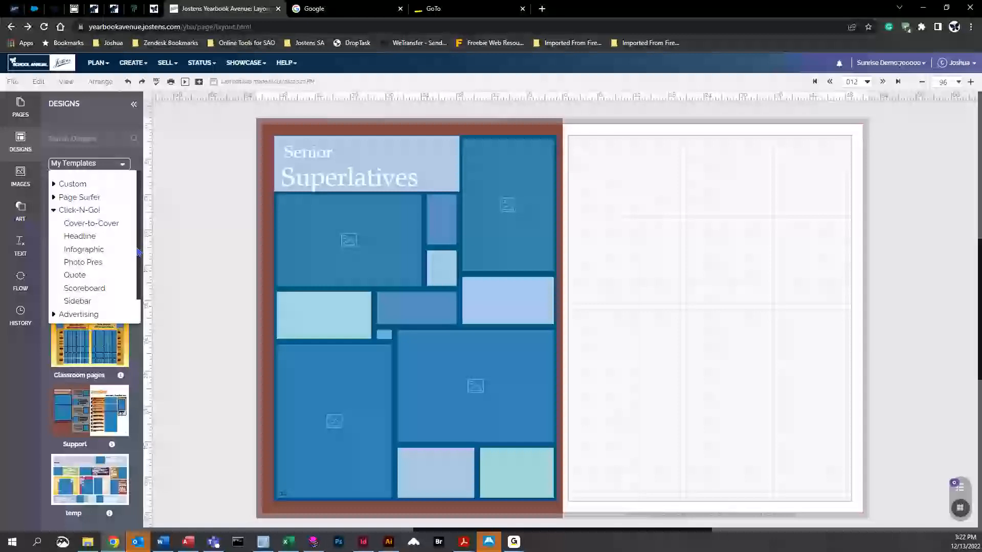
click(80, 236)
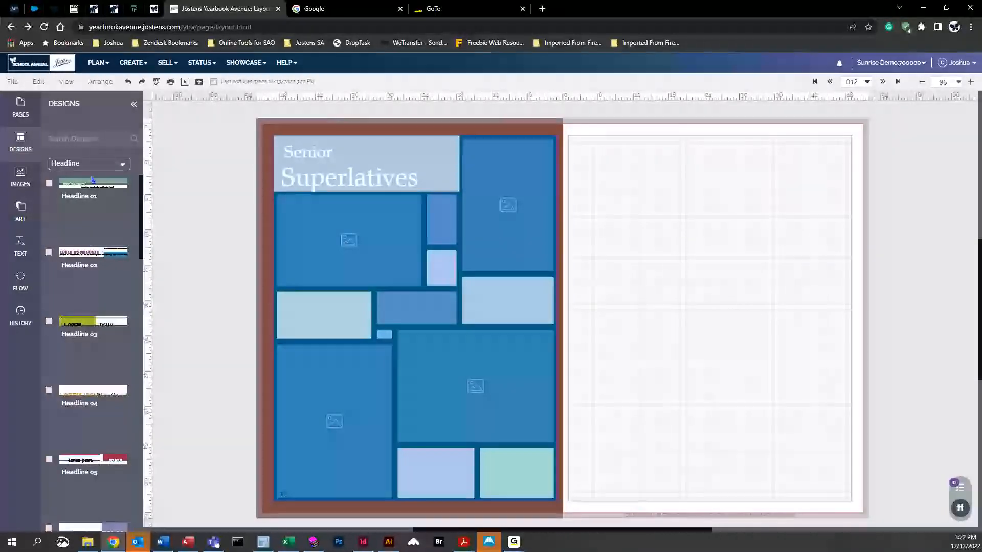
click(90, 163)
click(90, 222)
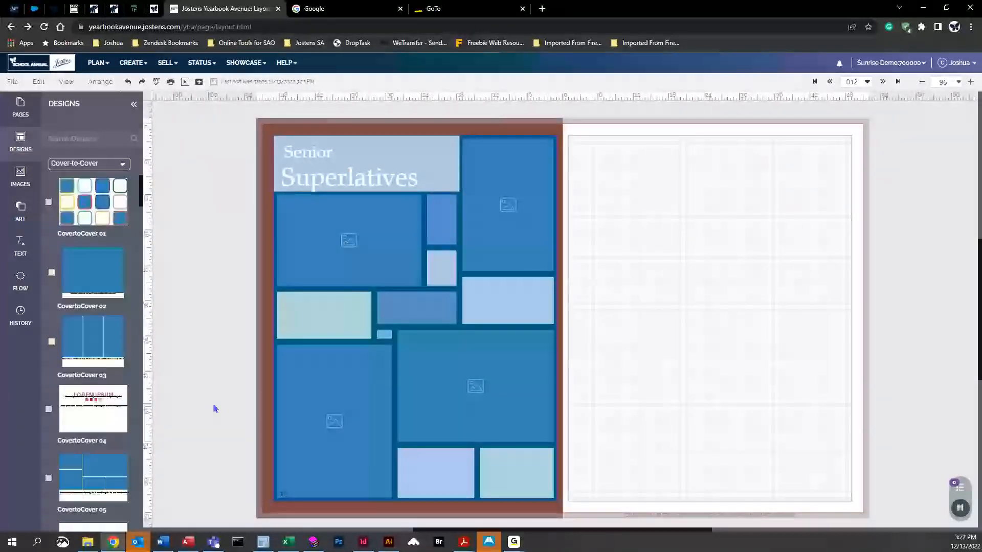
mouse_move(81, 197)
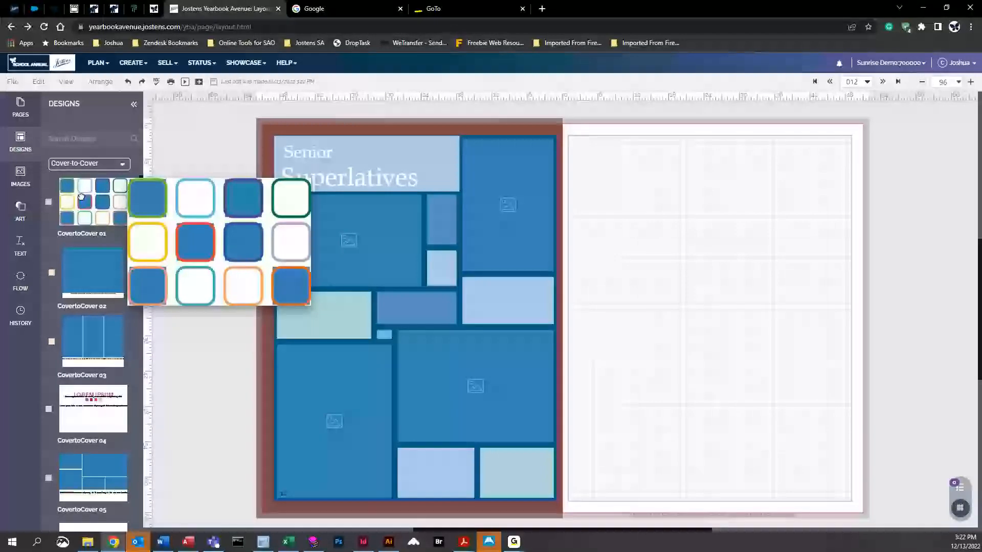
drag(81, 197, 642, 188)
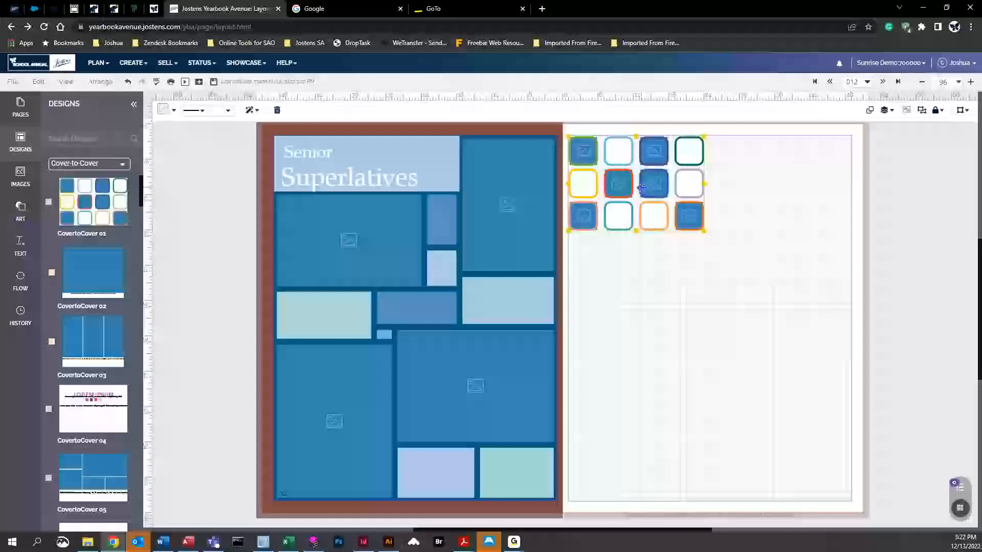
Delete the large lower-left photo box on page 012 and move the CovertoCover 01 grid into its place.
click(349, 435)
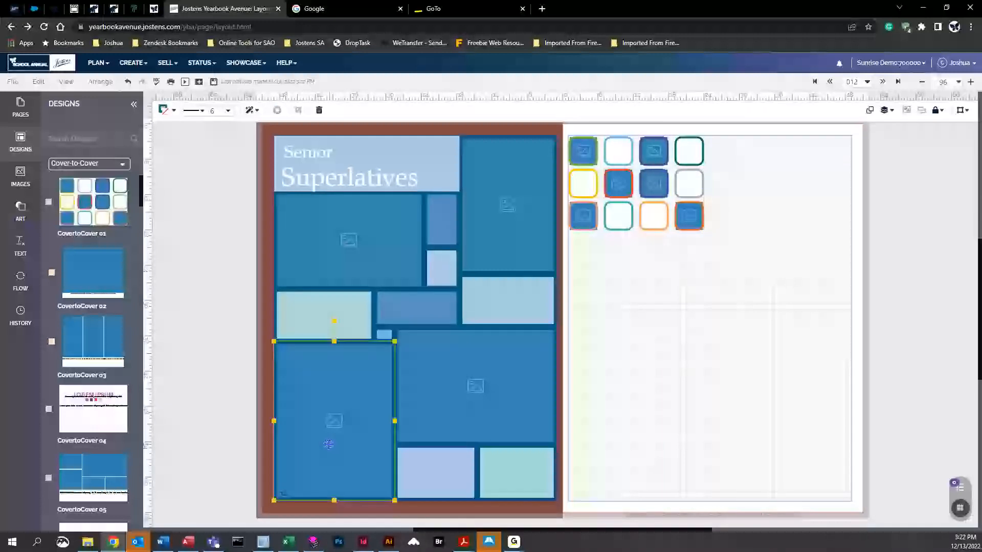
key(Delete)
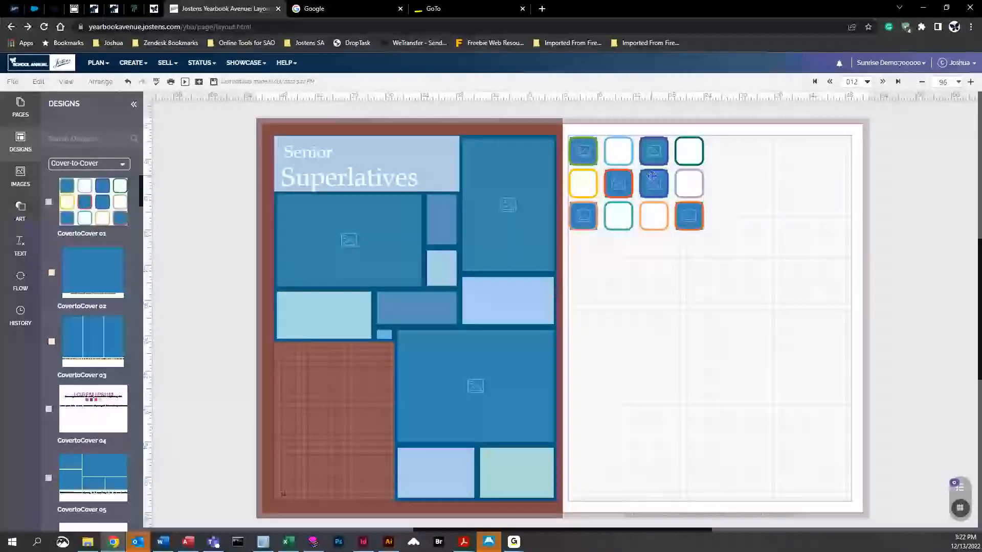
drag(651, 176, 367, 393)
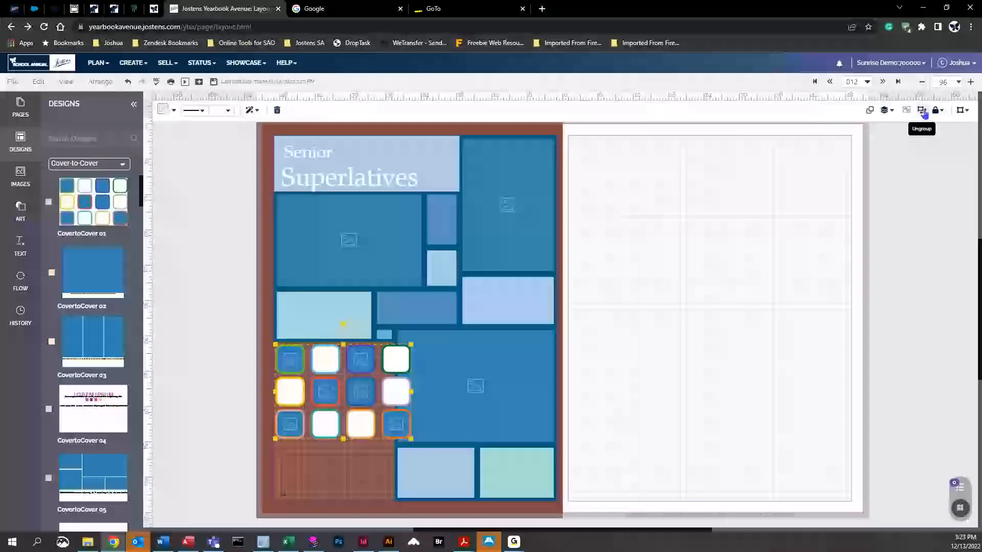
Ungroup the CovertoCover 01 grid on page 012 into separate boxes and deselect them.
click(100, 81)
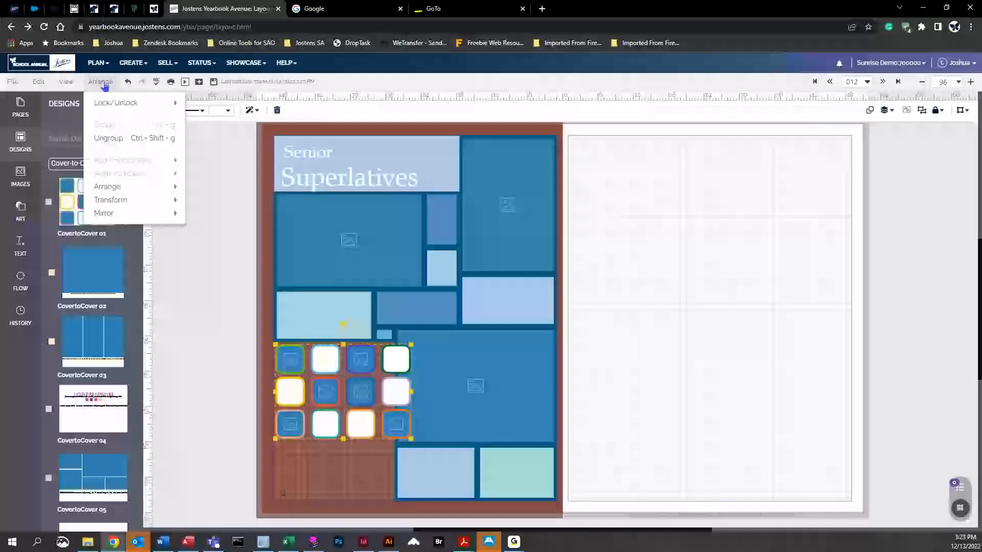
click(108, 139)
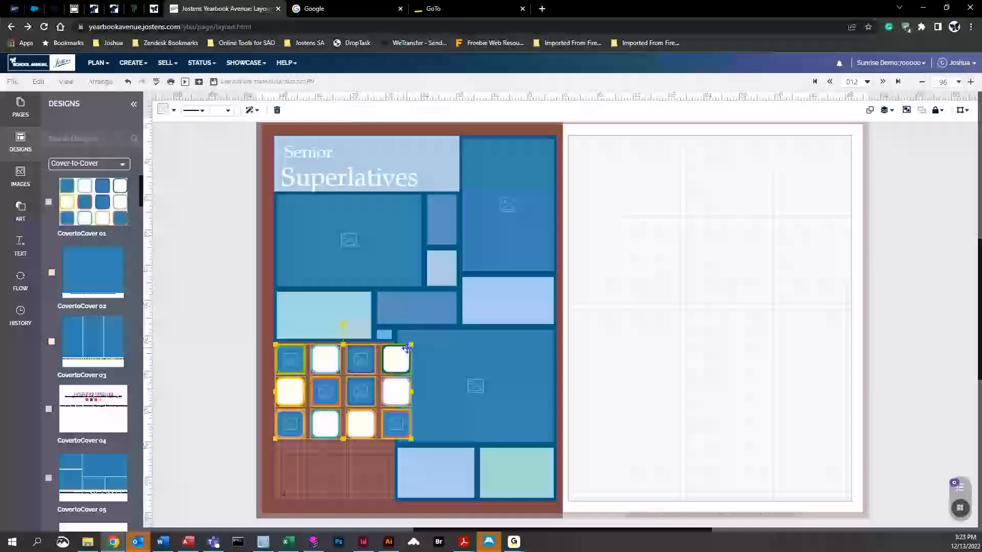
click(217, 420)
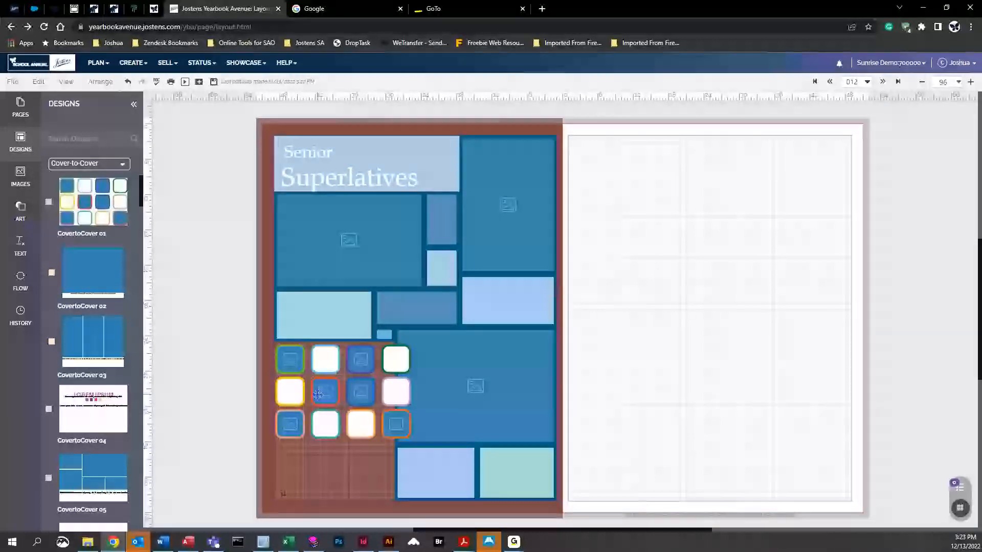
Select individual photo boxes of the ungrouped CovertoCover 01 grid on page 012 one at a time.
click(289, 360)
click(325, 393)
click(324, 420)
click(284, 425)
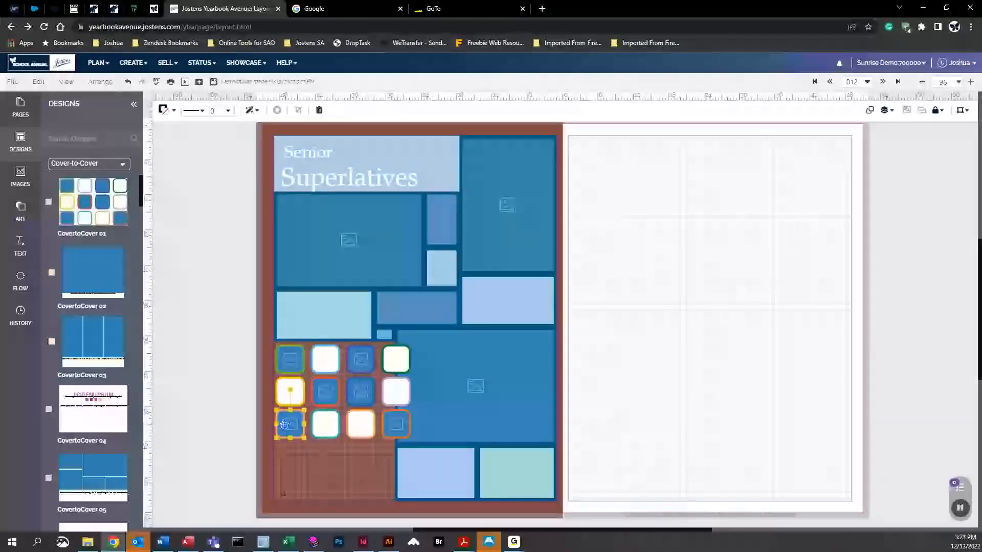
click(331, 373)
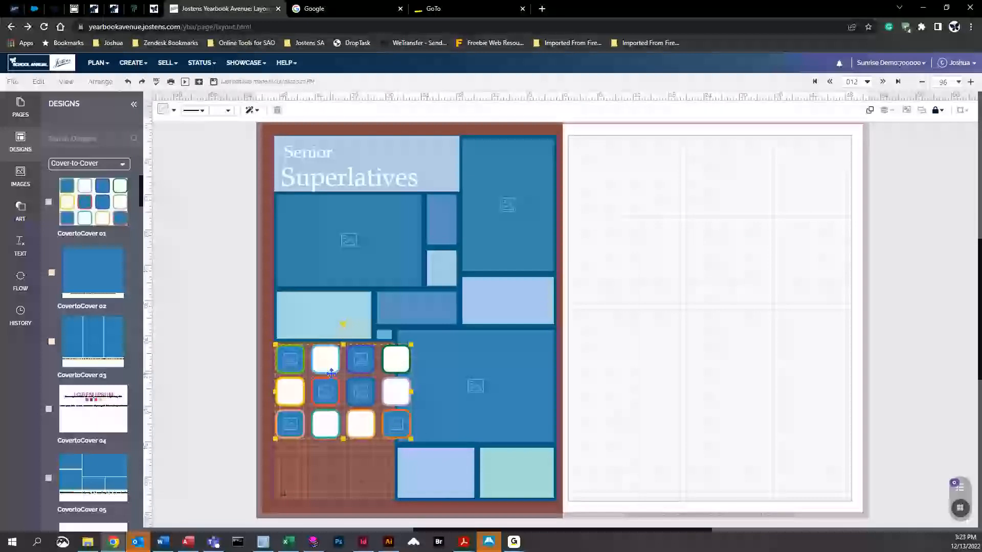
Move the whole CovertoCover 01 grid lower in the empty area of page 012 and undo the last moves.
drag(331, 373, 335, 373)
mouse_move(362, 416)
mouse_down()
mouse_move(376, 372)
mouse_move(374, 428)
mouse_up()
click(293, 422)
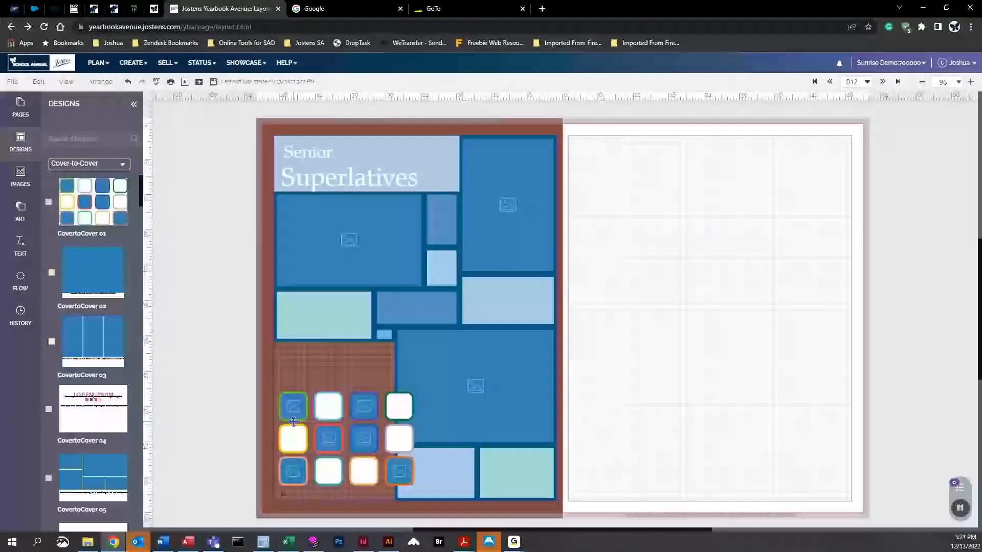
click(293, 422)
click(329, 464)
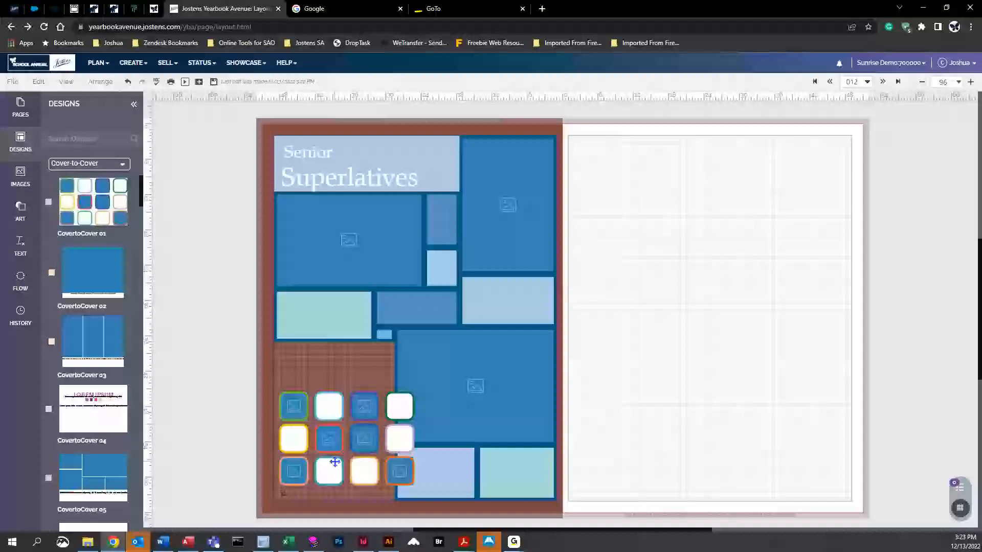
click(128, 83)
click(129, 83)
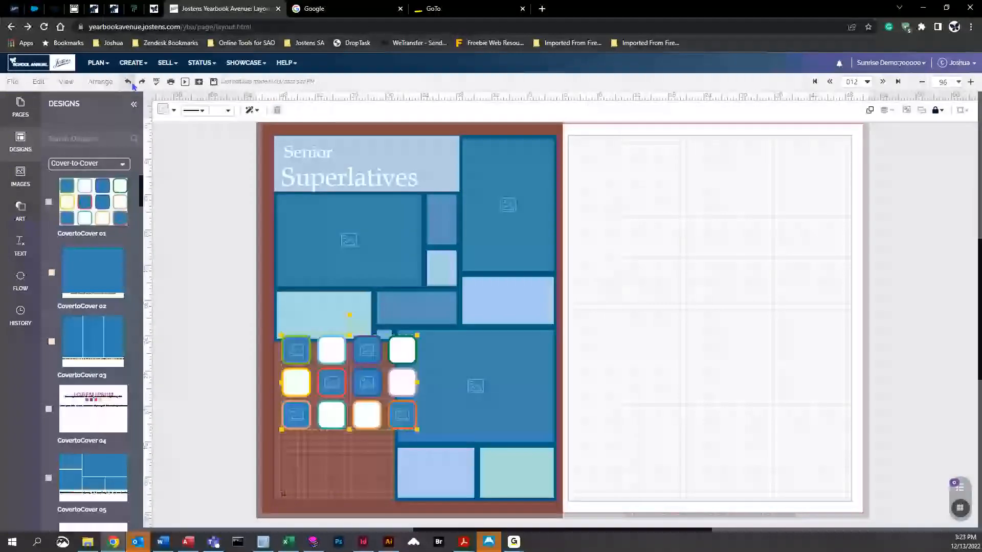
Ungroup the CovertoCover 01 grid on page 012 again and select separate boxes in its third column.
click(100, 82)
click(348, 395)
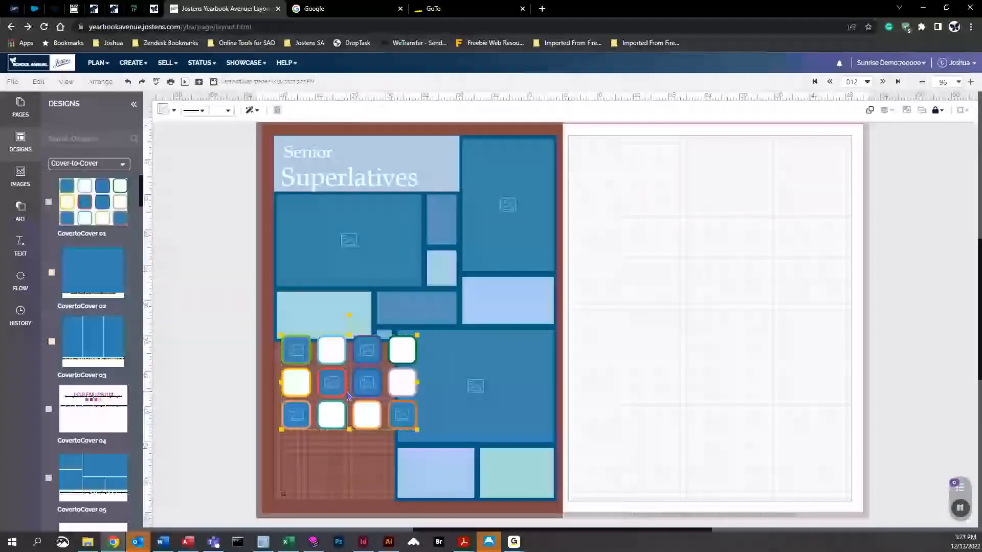
click(100, 82)
click(922, 110)
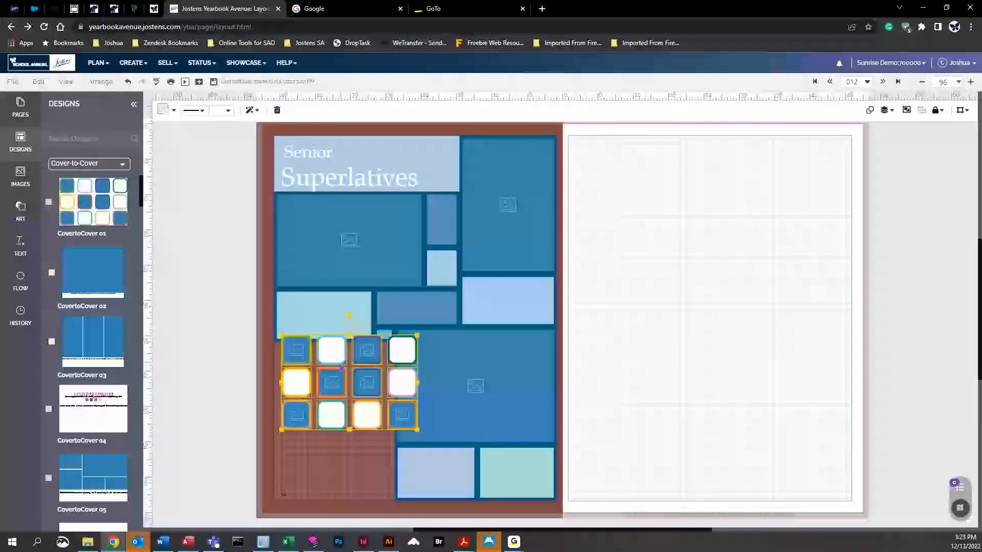
click(353, 358)
click(357, 385)
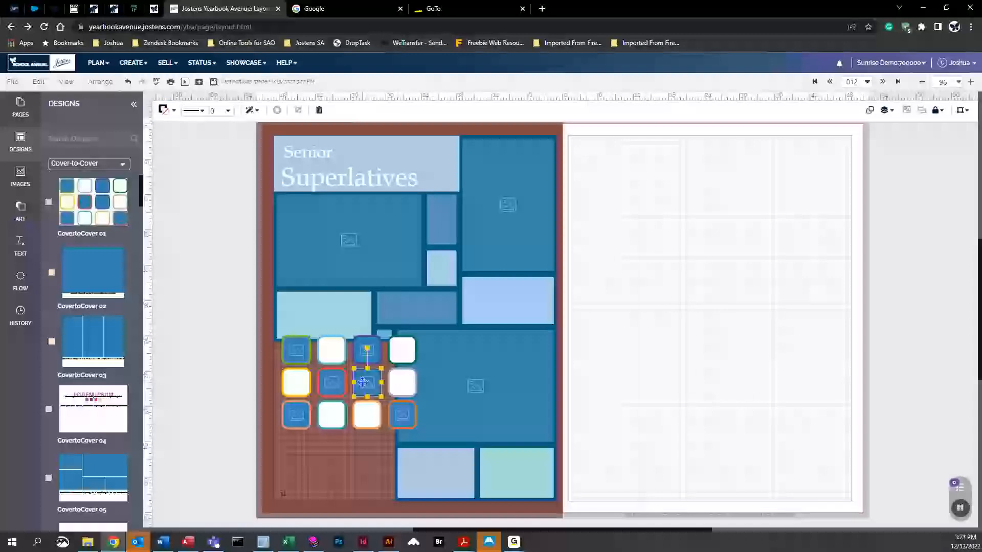
click(342, 391)
click(366, 352)
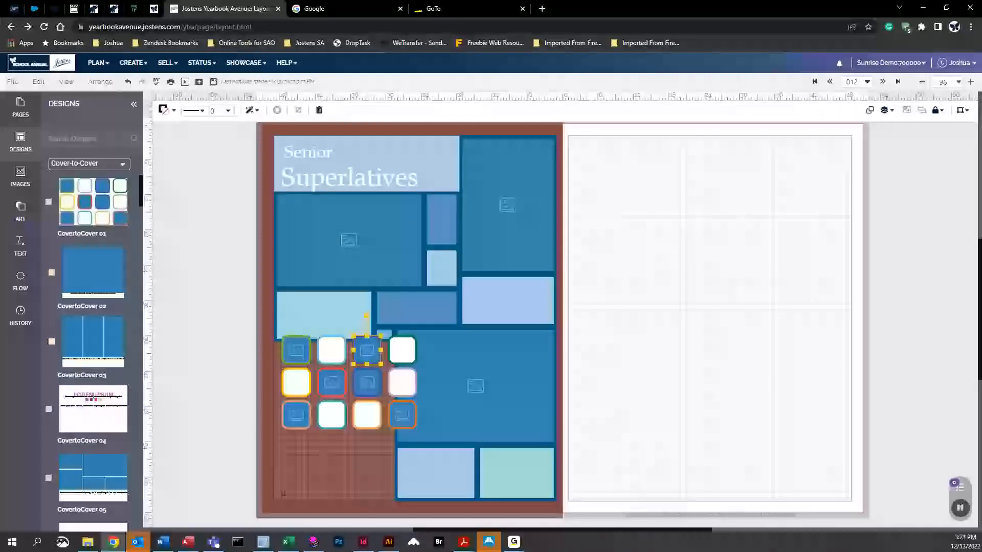
Browse the clipart library by cover and show the 90s Pop collection.
click(19, 207)
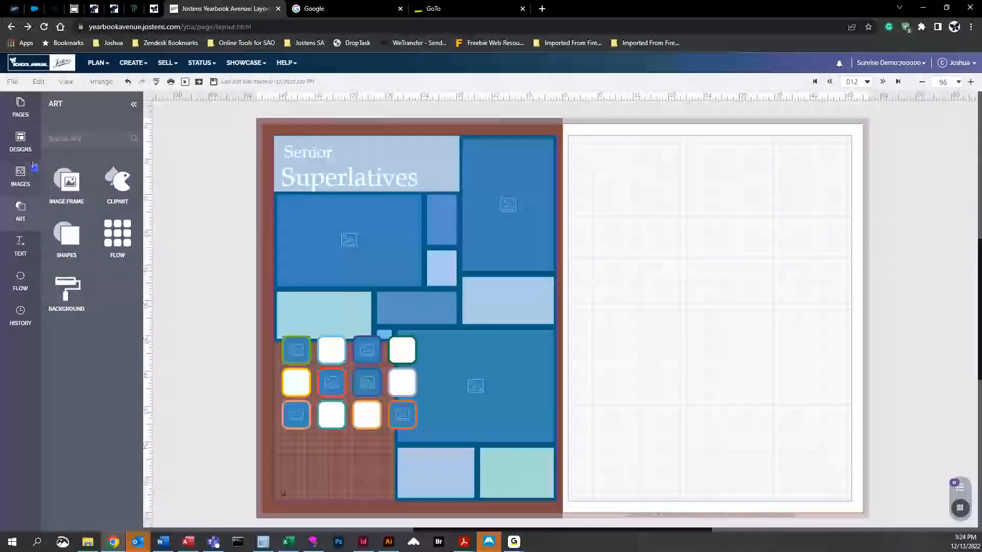
click(124, 191)
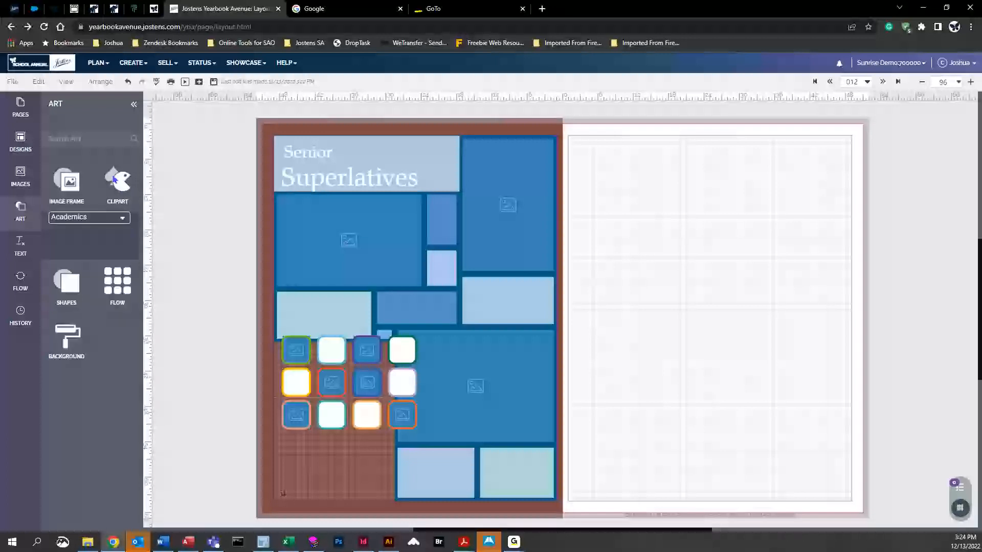
click(125, 218)
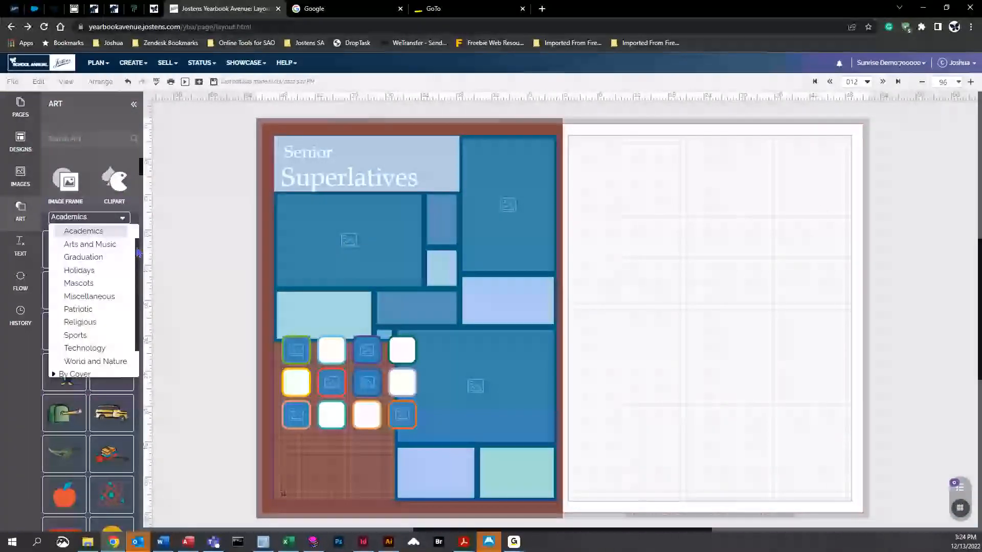
scroll(138, 252, up, 2)
click(53, 239)
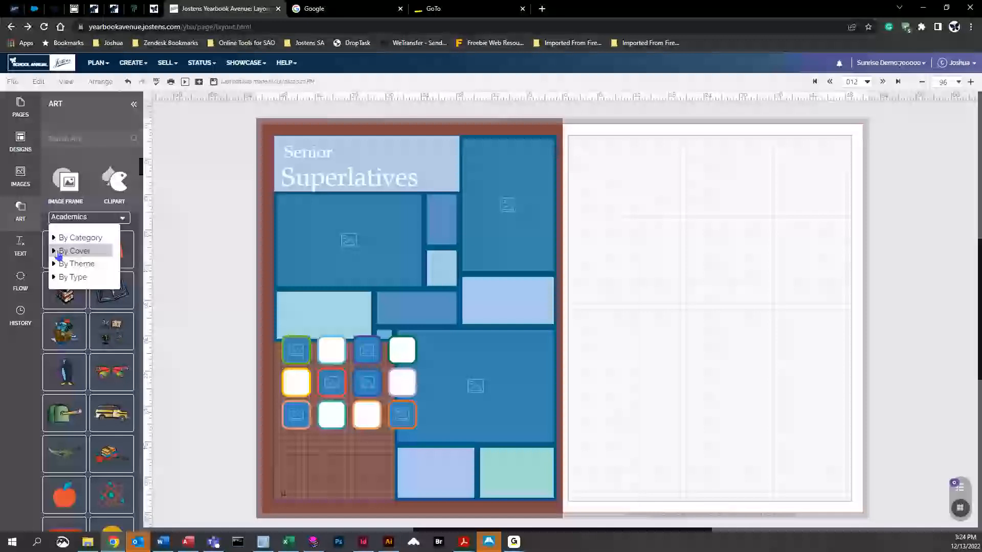
click(53, 251)
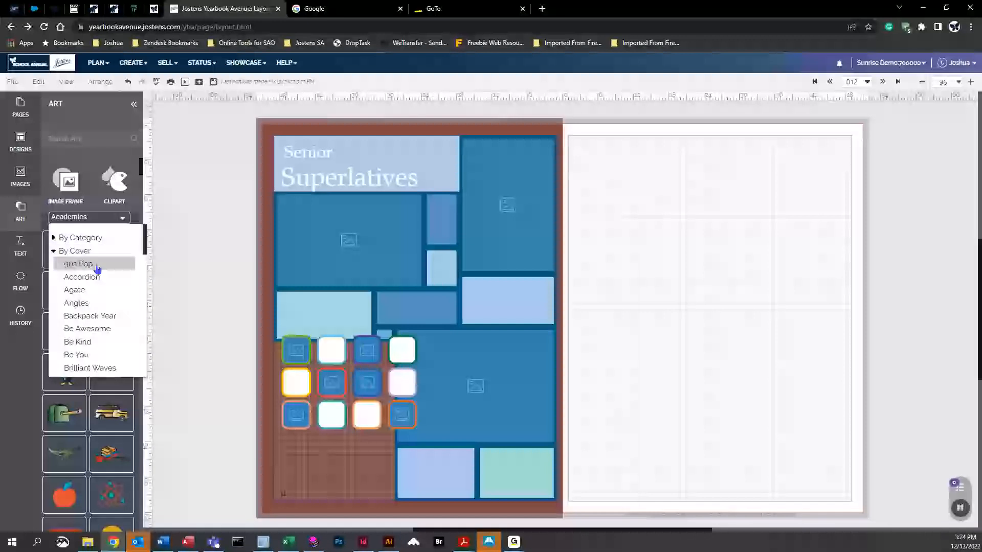
click(78, 264)
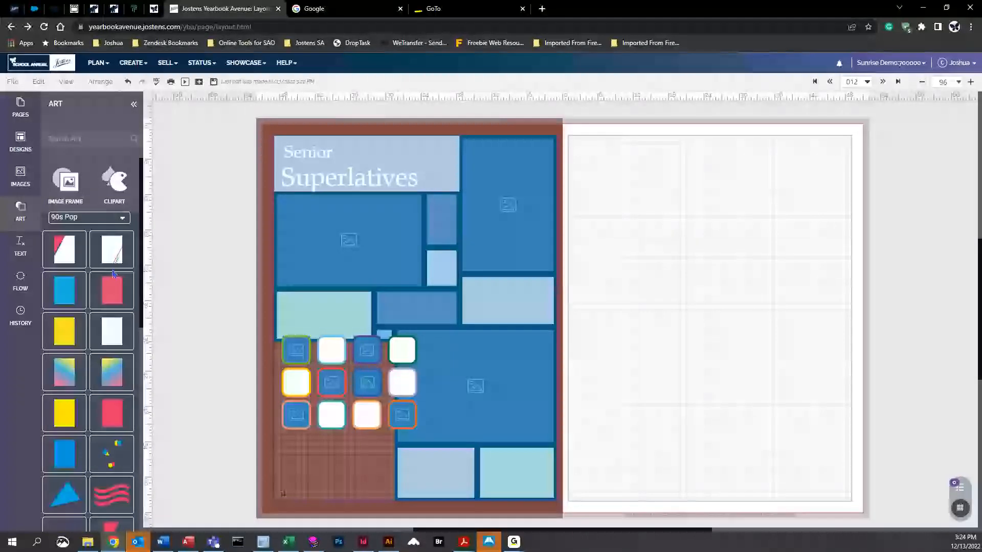
Switch the clipart to the Go with the Flow cover collection, place one swirl background piece on blank page 013, and delete it.
click(122, 218)
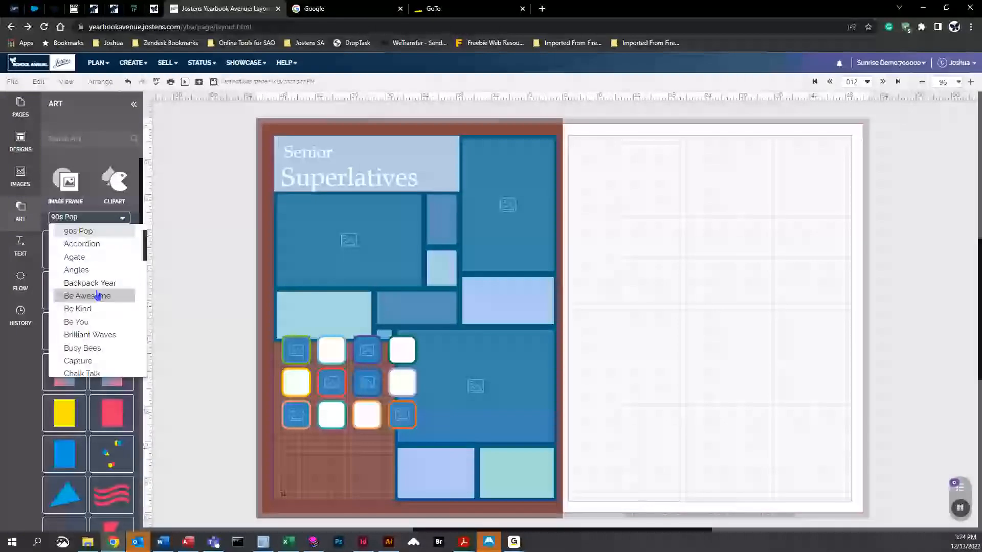
scroll(97, 322, down, 4)
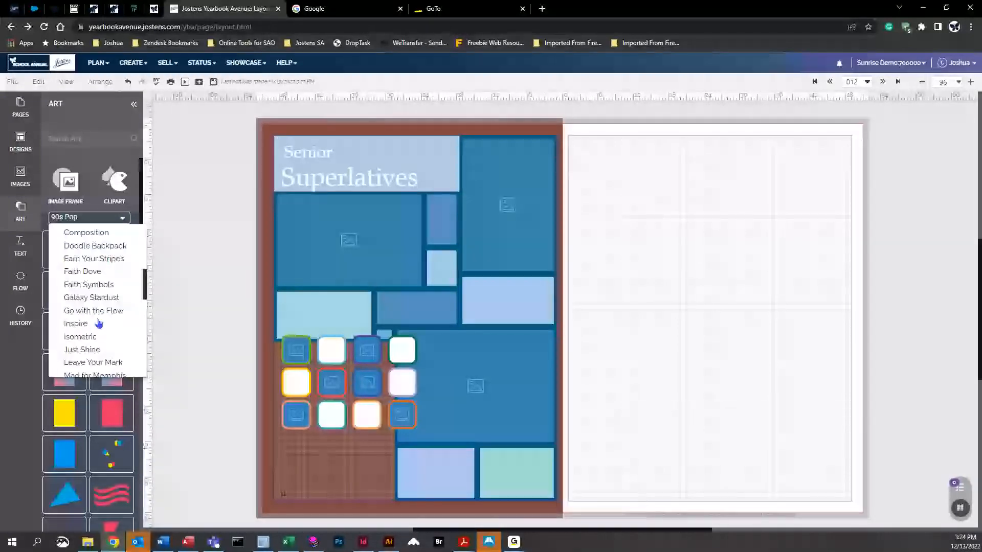
click(97, 307)
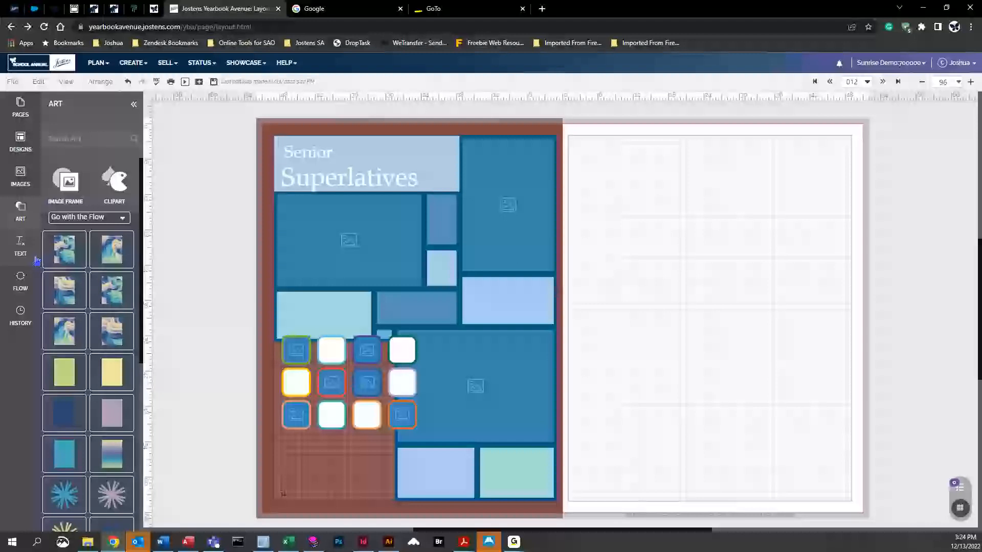
drag(111, 286, 624, 357)
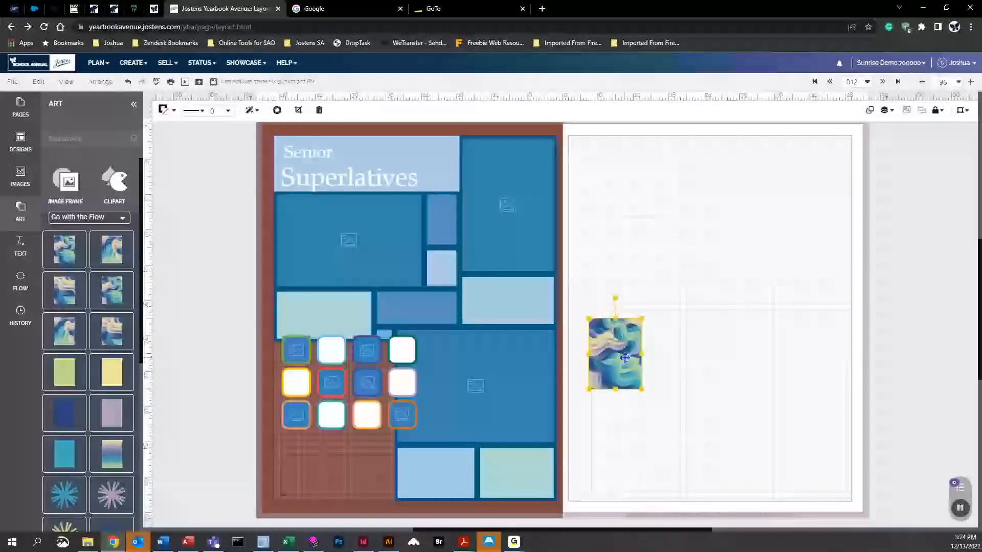
key(Delete)
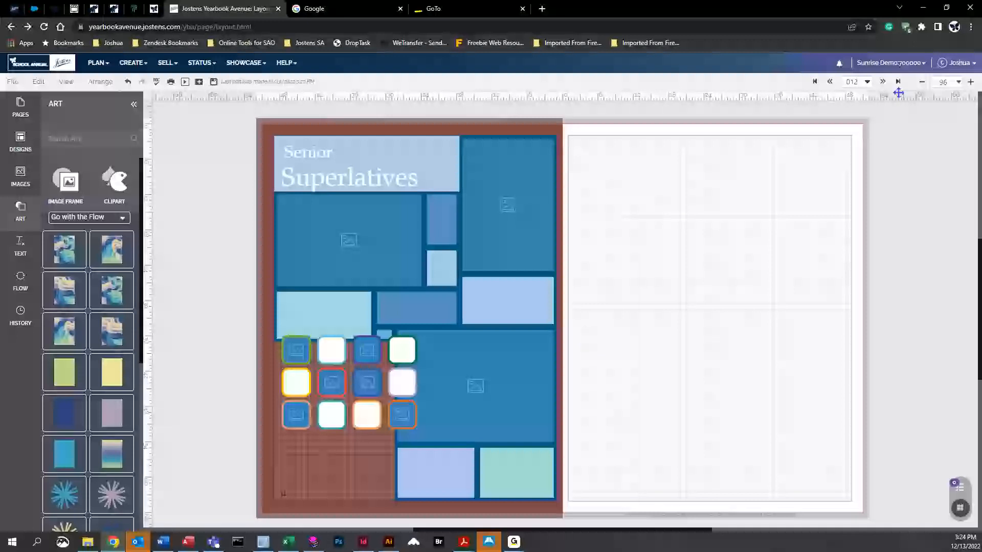
Go to the next spread, the Backgrounds spread on pages 014 and 015.
click(883, 81)
click(455, 316)
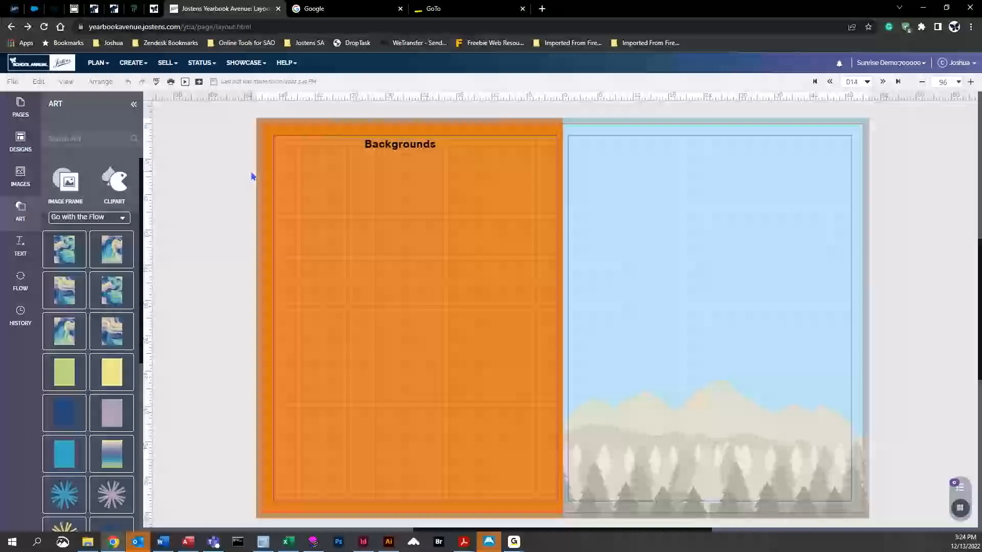
drag(390, 283, 392, 284)
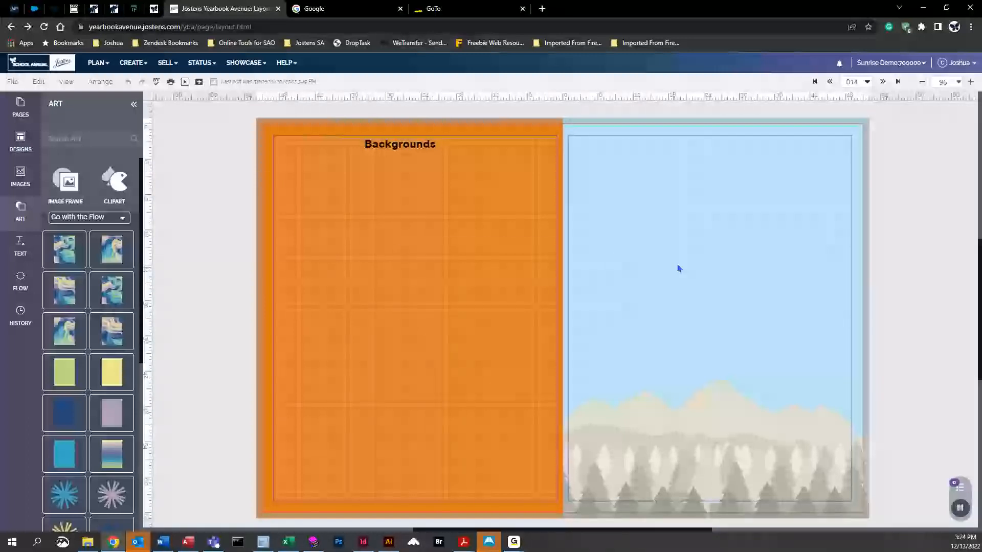
drag(841, 191, 602, 229)
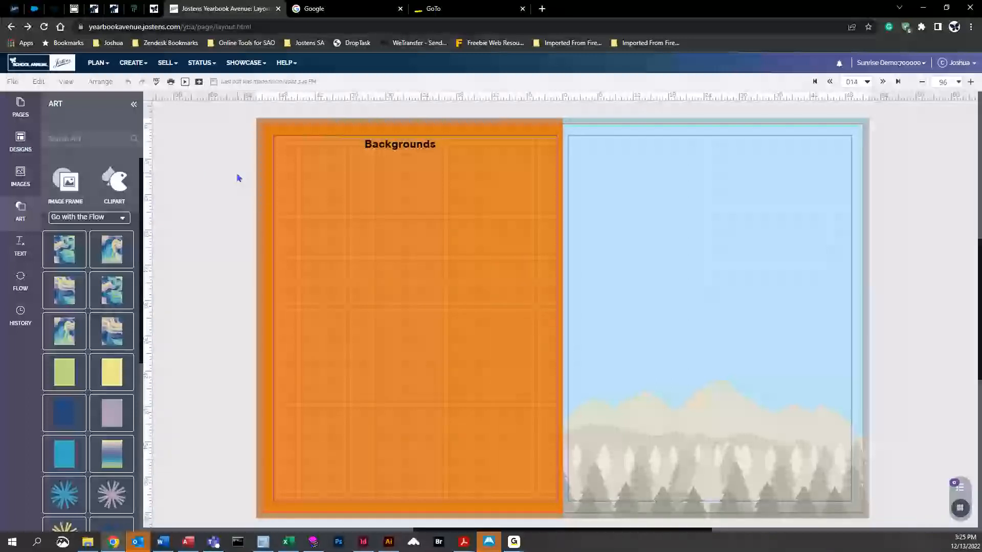
Open the Change Background settings, place them beside the spread, and compare the right and left page options.
right_click(196, 172)
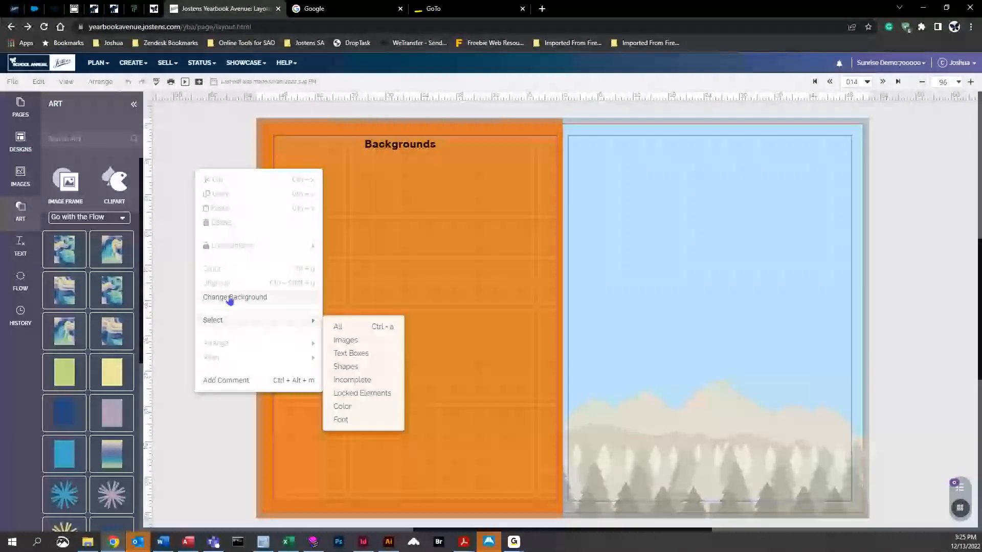
click(44, 85)
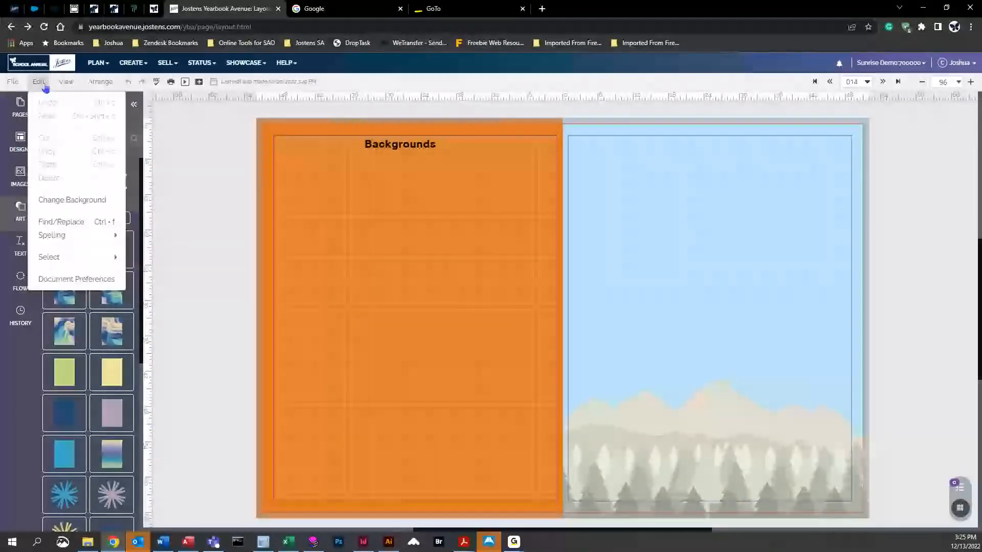
click(72, 201)
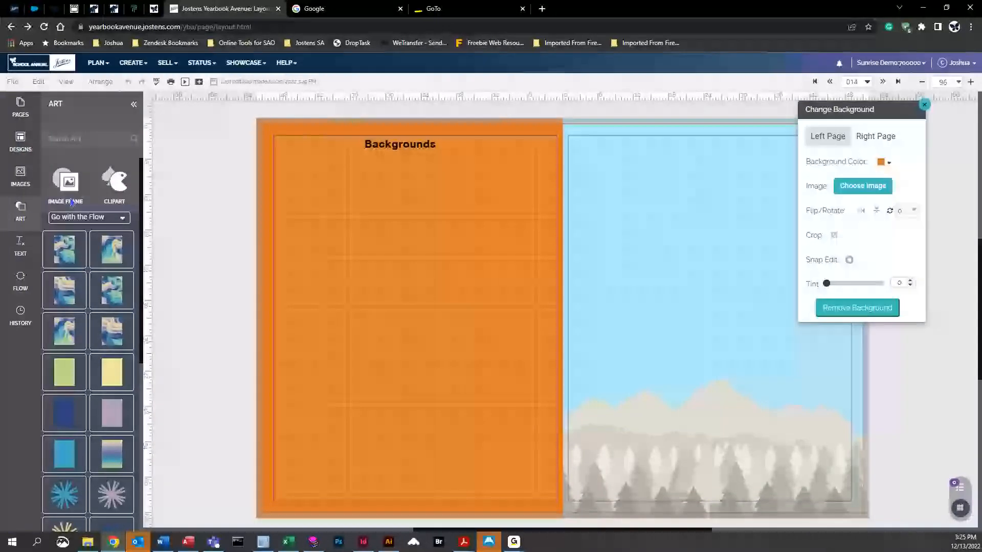
drag(873, 109, 234, 128)
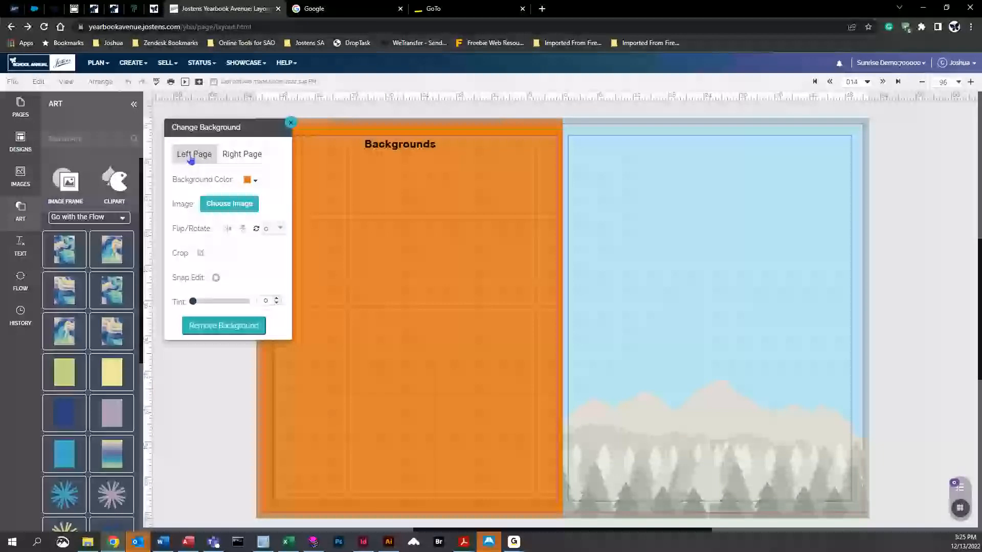
click(241, 156)
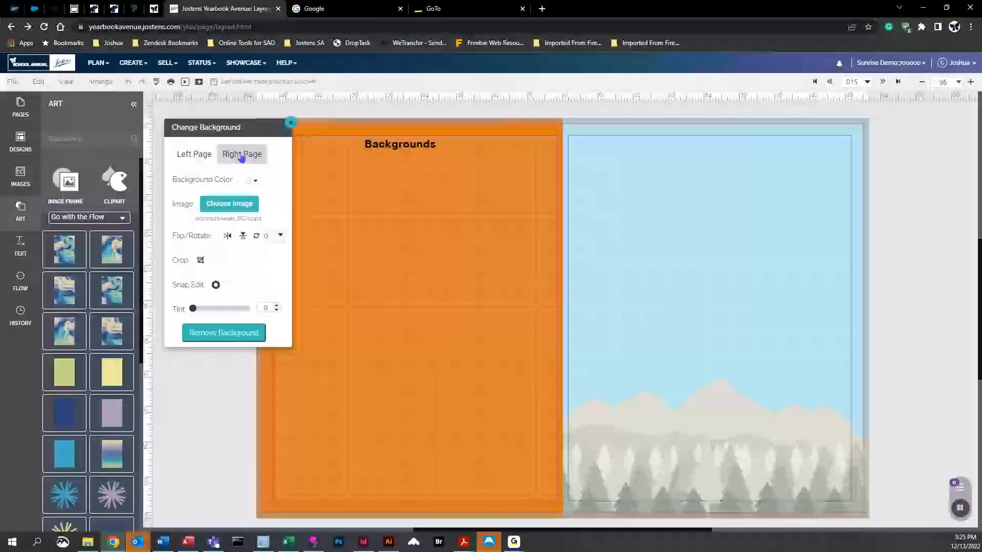
click(188, 154)
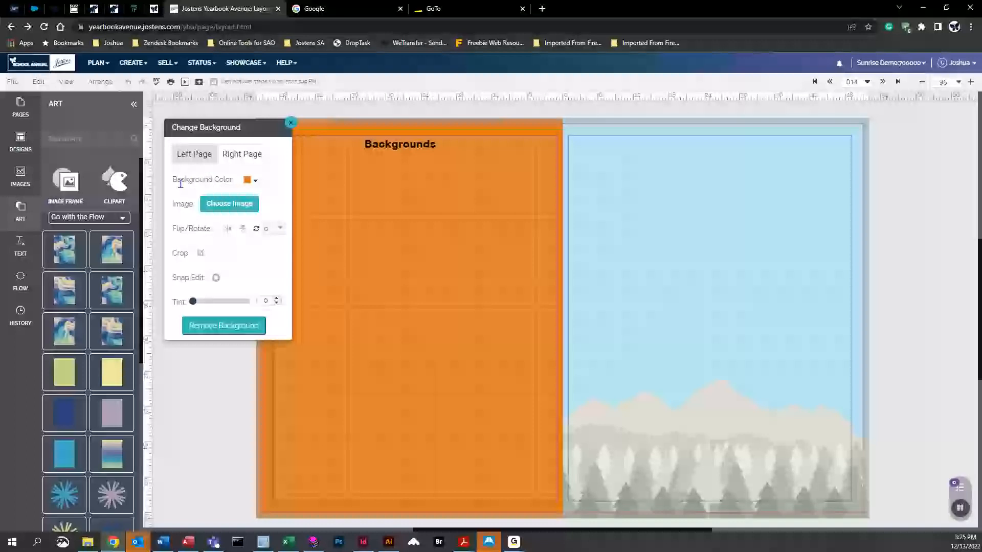
Set the left page's background color to Bluebell on page 014.
click(249, 182)
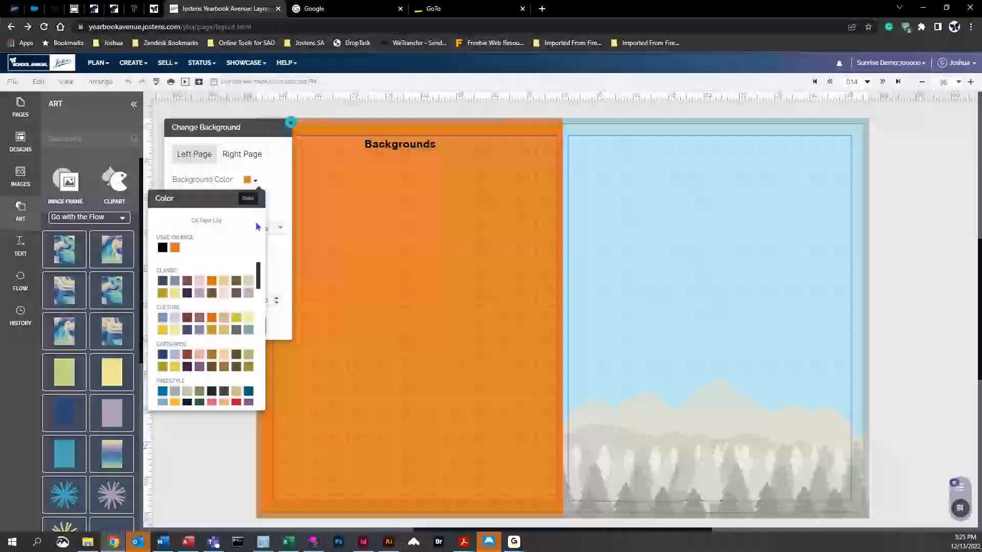
drag(259, 272, 259, 334)
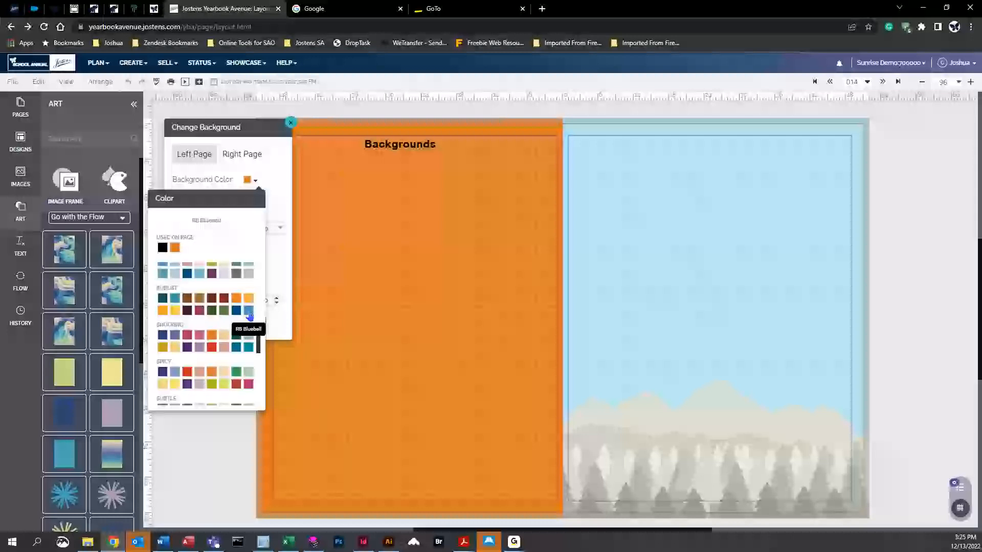
click(249, 312)
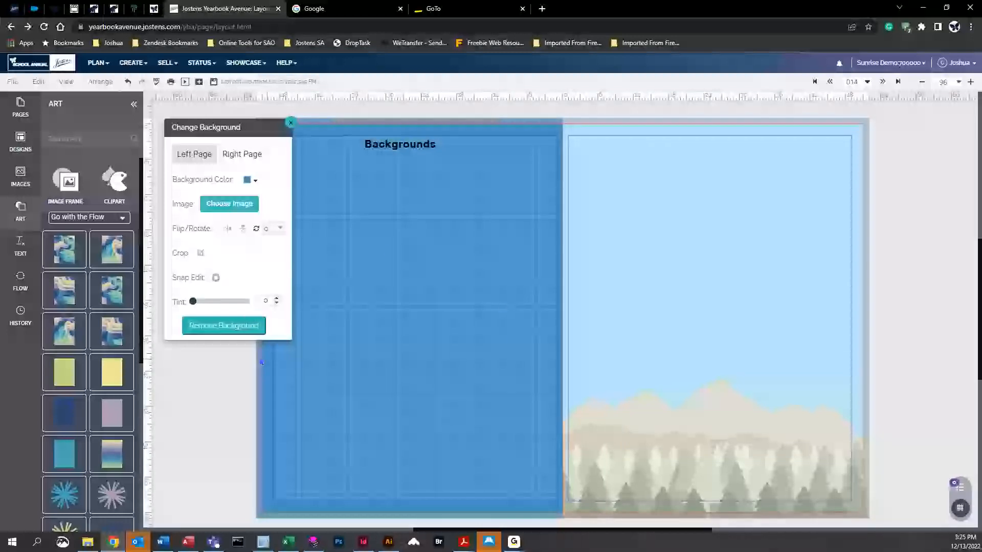
Remove the left page's background color and browse all backgrounds for an image to use on page 014.
click(230, 327)
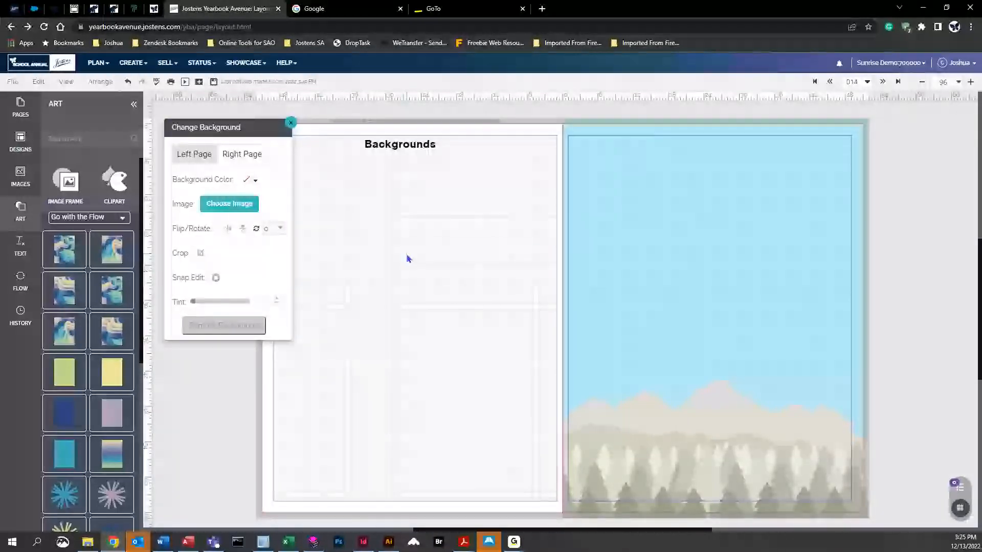
click(226, 209)
click(359, 179)
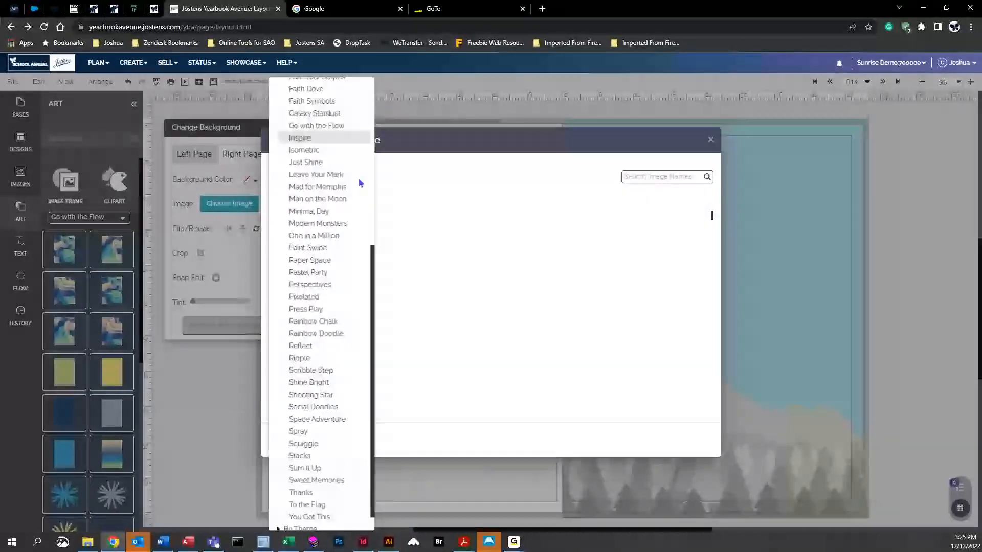
scroll(353, 246, up, 4)
scroll(353, 246, up, 5)
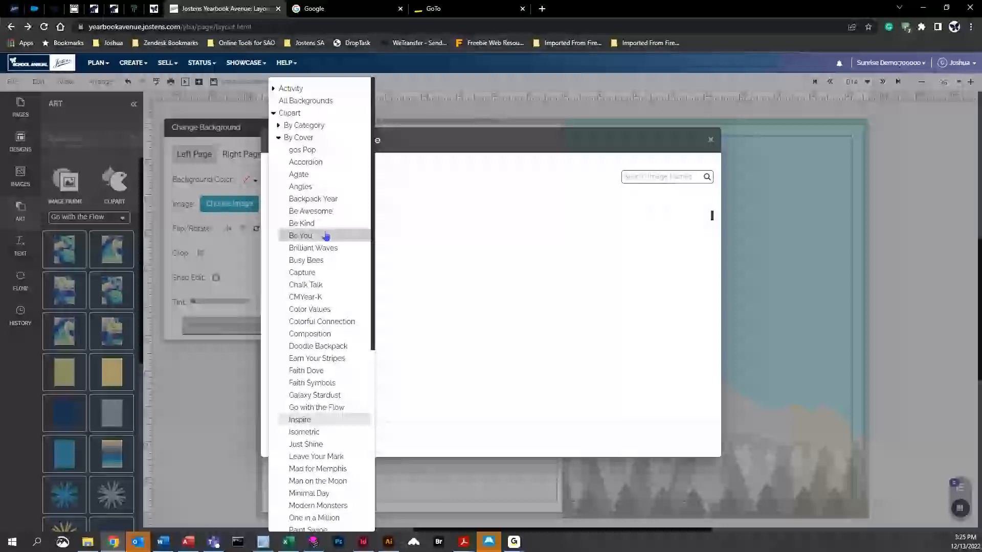
click(277, 138)
click(302, 100)
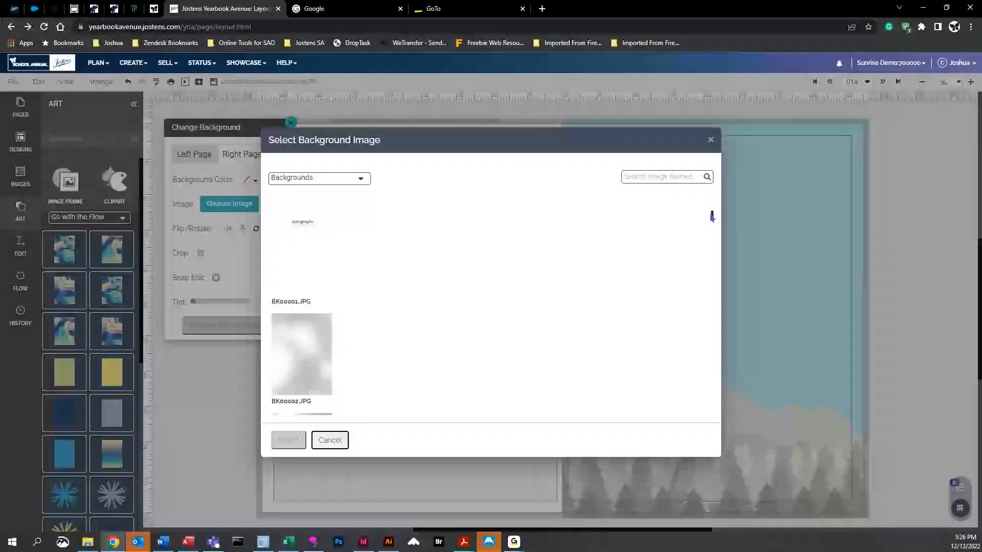
mouse_move(713, 215)
mouse_down()
mouse_move(715, 236)
mouse_move(712, 215)
mouse_up()
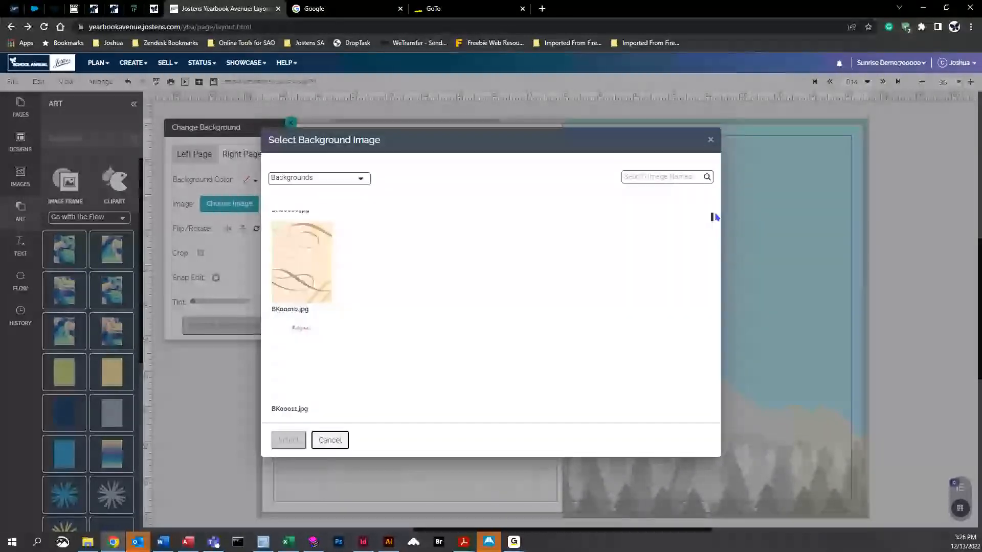
Browse the Capture cover collection and set Capture_CA-03.tif as the left page's background image.
click(362, 183)
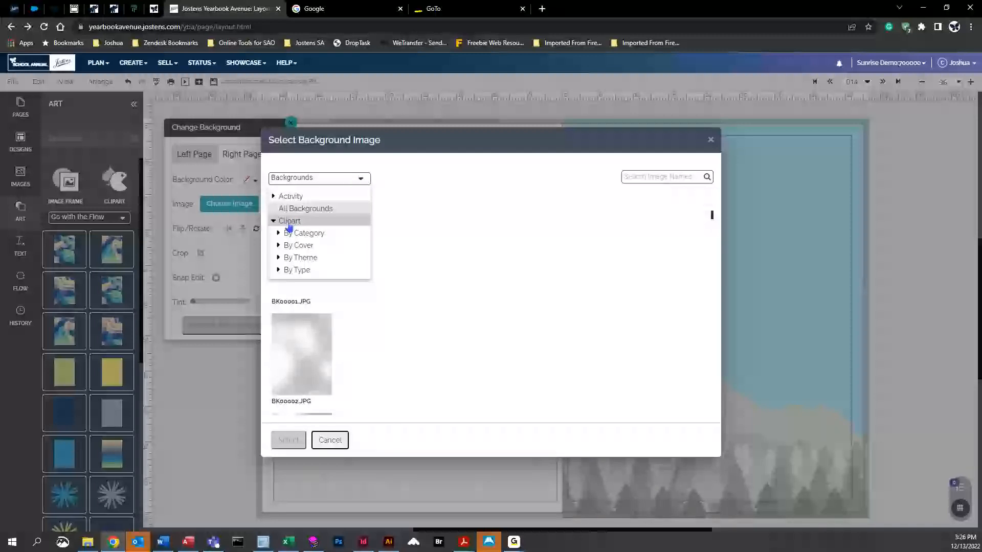
click(278, 246)
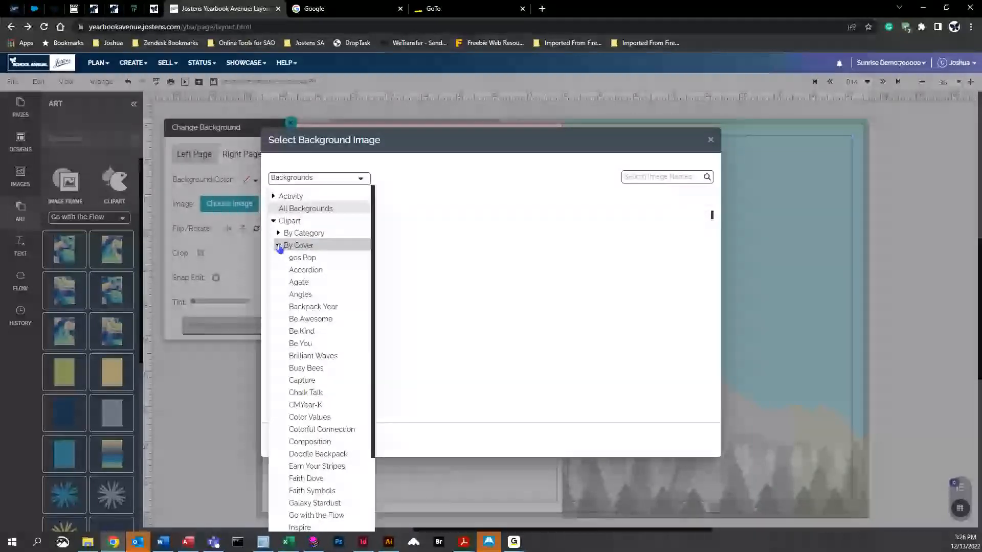
click(328, 381)
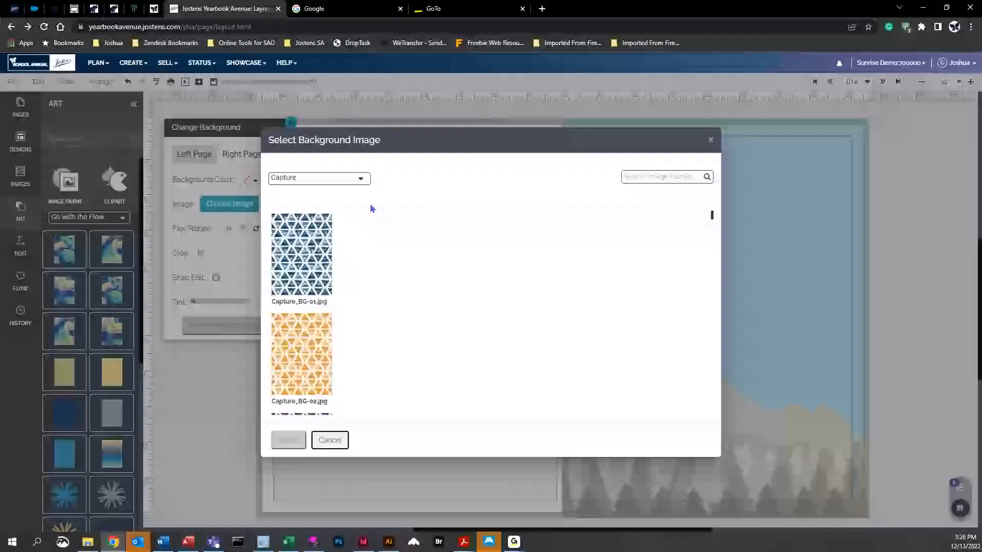
scroll(309, 284, down, 3)
scroll(317, 297, down, 10)
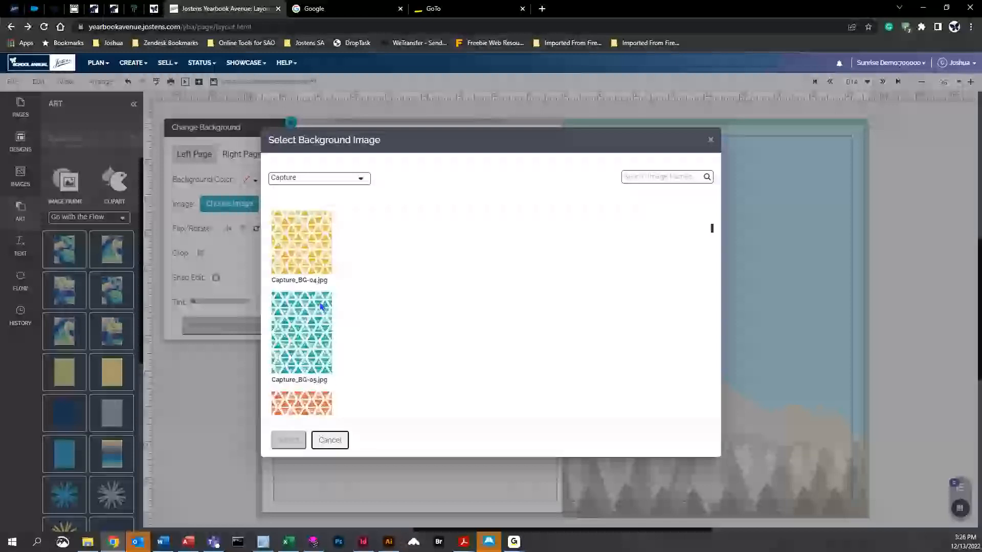
scroll(327, 313, down, 10)
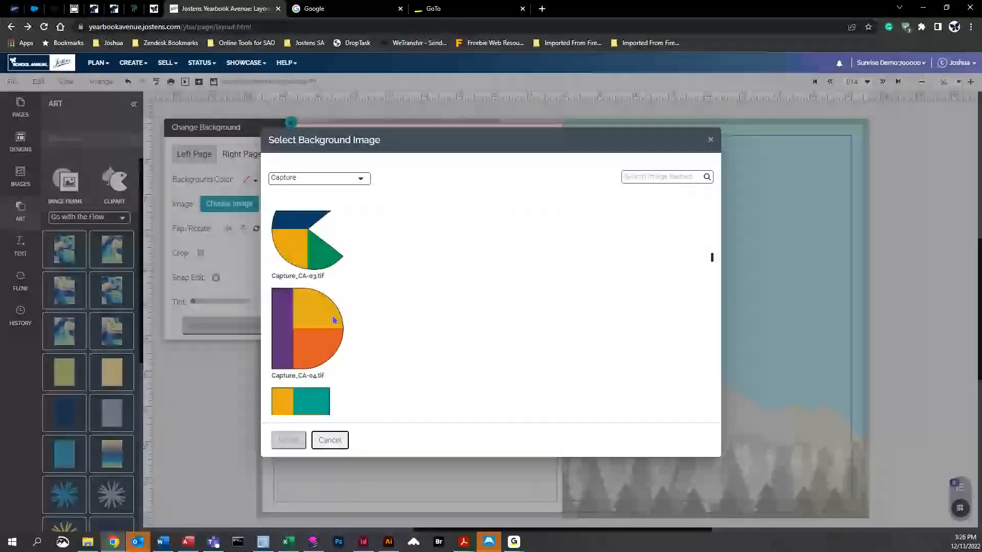
scroll(339, 327, up, 1)
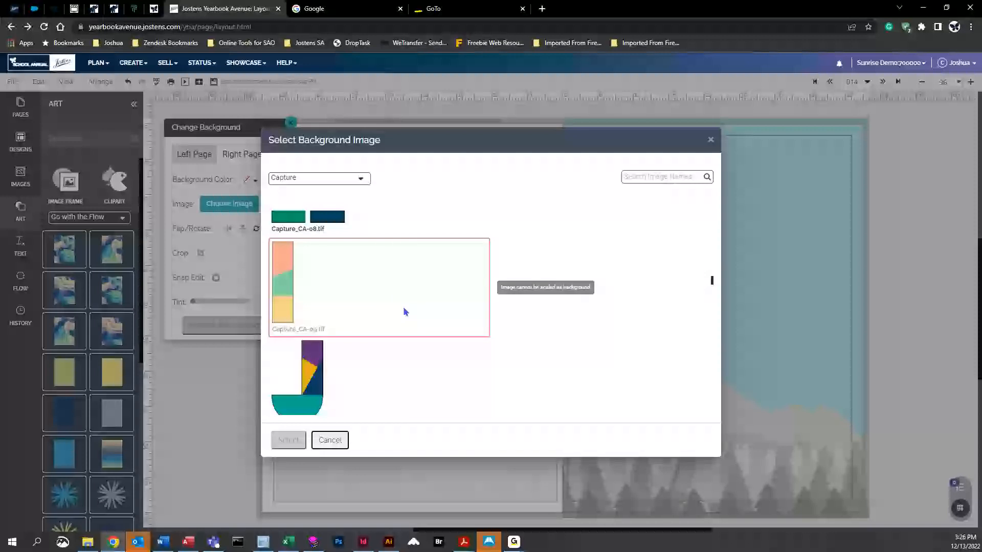
scroll(391, 328, up, 10)
scroll(397, 372, down, 2)
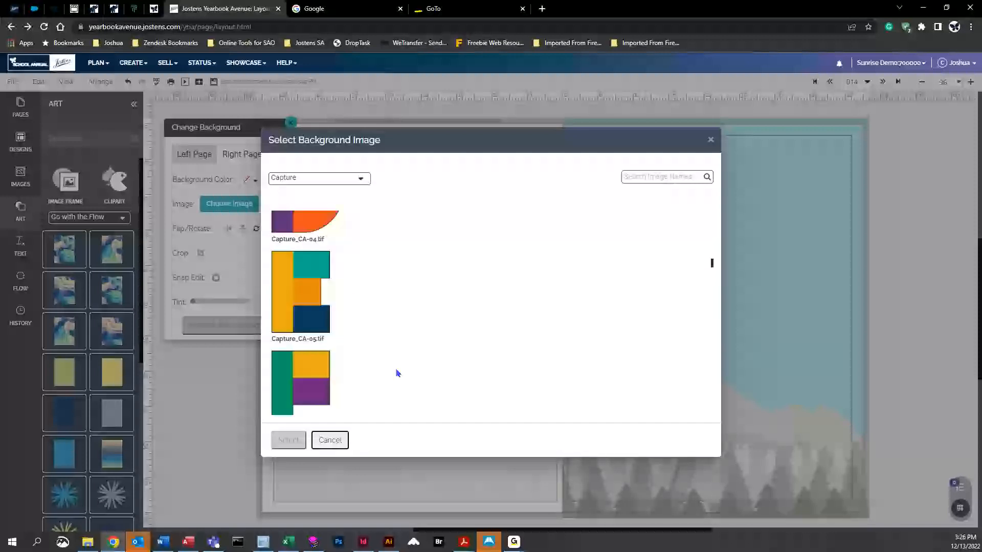
click(305, 268)
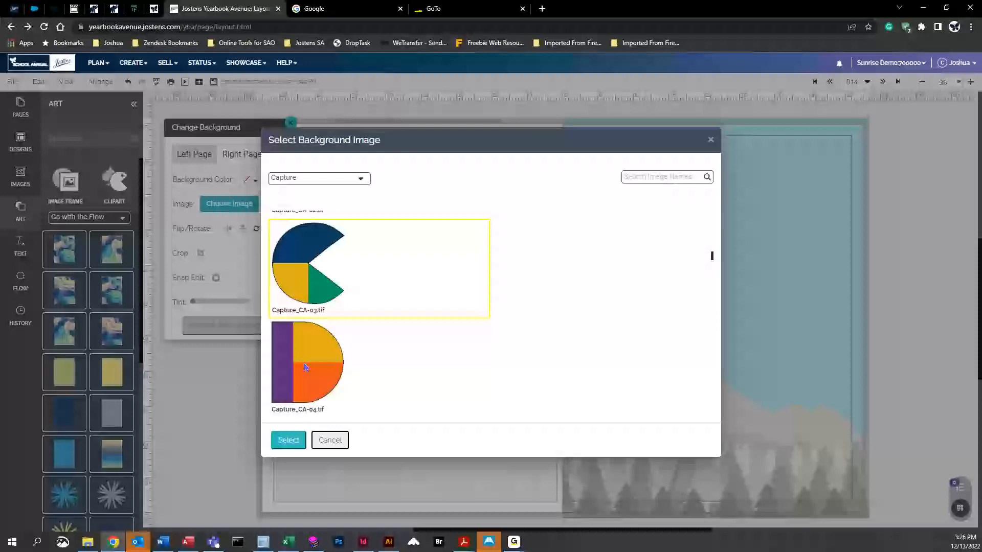
click(288, 439)
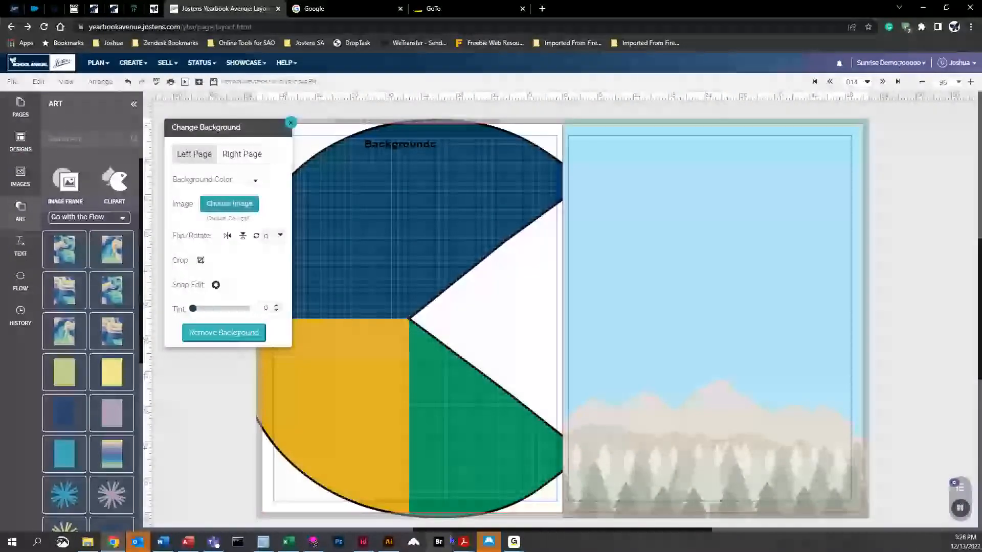
Remove the left page's clipart background and apply Capture_BG-01.jpg as its background image instead.
click(197, 336)
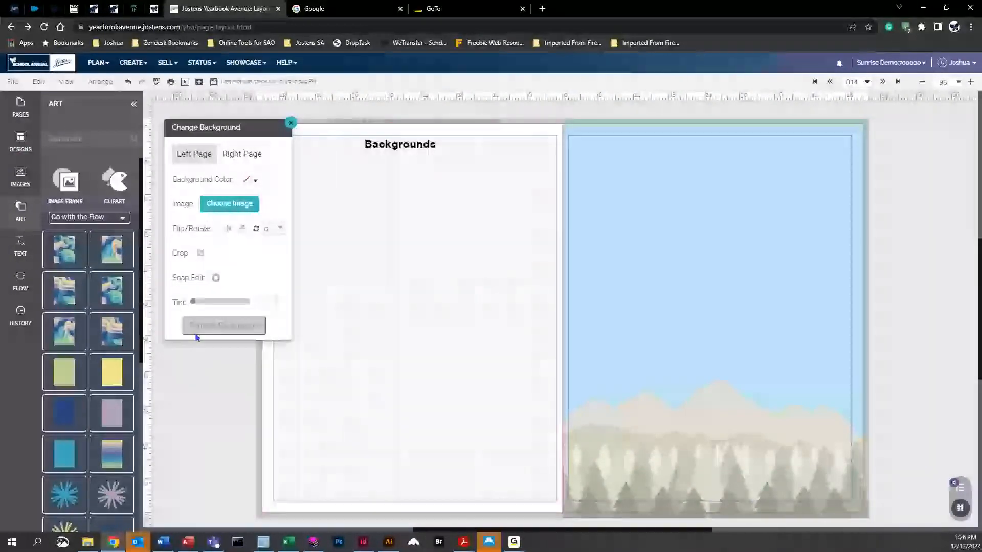
click(229, 204)
click(298, 252)
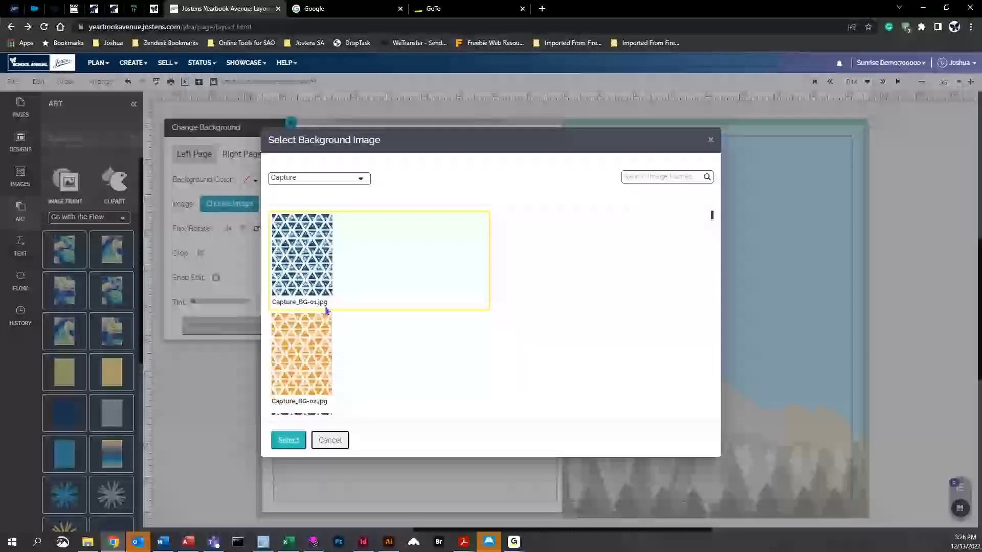
click(289, 441)
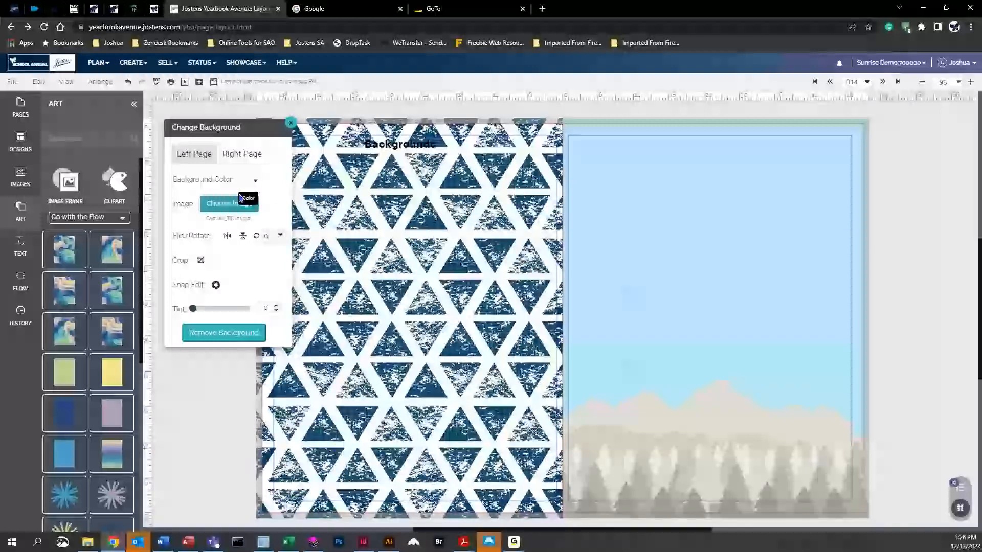
Replace the left page's background image with Sea_bg1.JPG from the Sea theme collection.
click(240, 202)
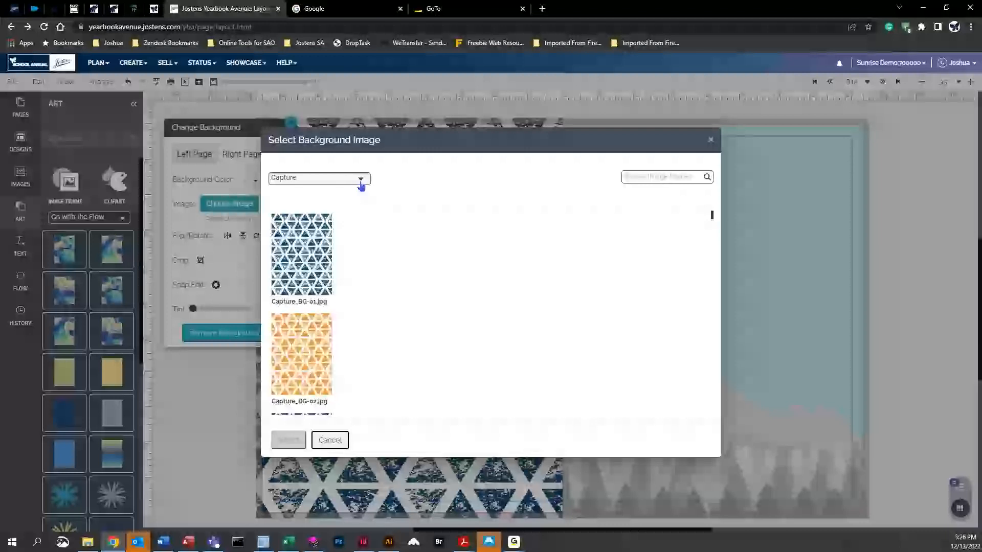
click(361, 179)
scroll(337, 323, down, 5)
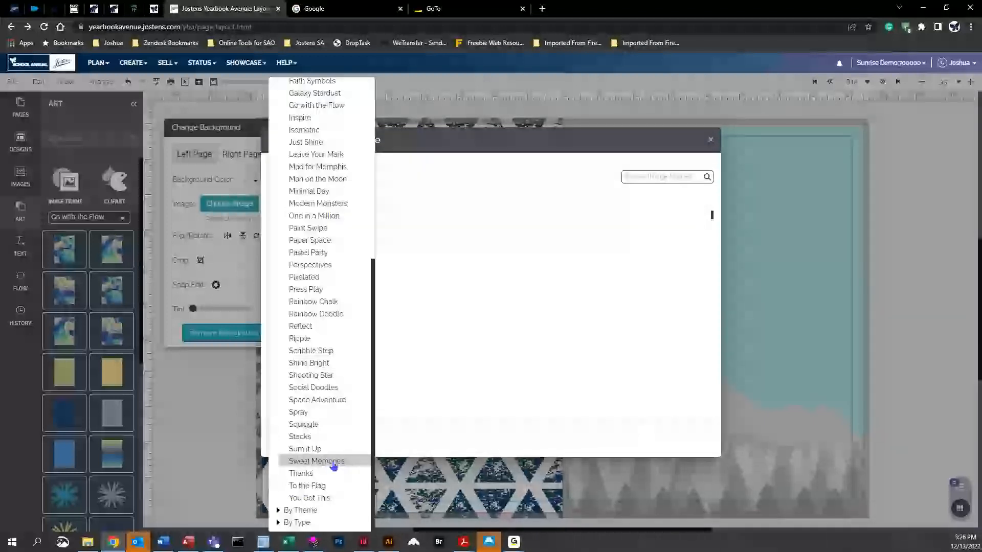
click(294, 511)
scroll(326, 256, down, 5)
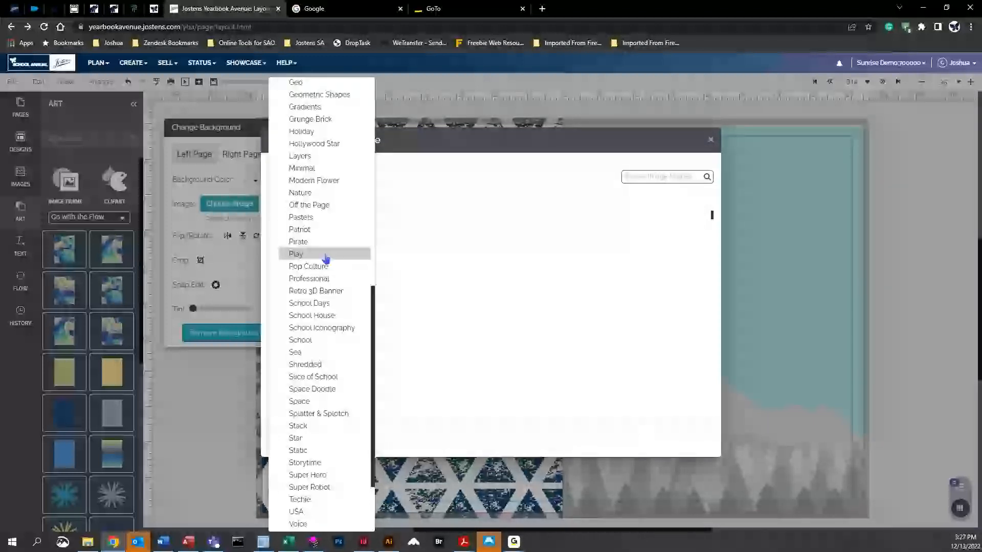
scroll(326, 259, down, 2)
click(322, 255)
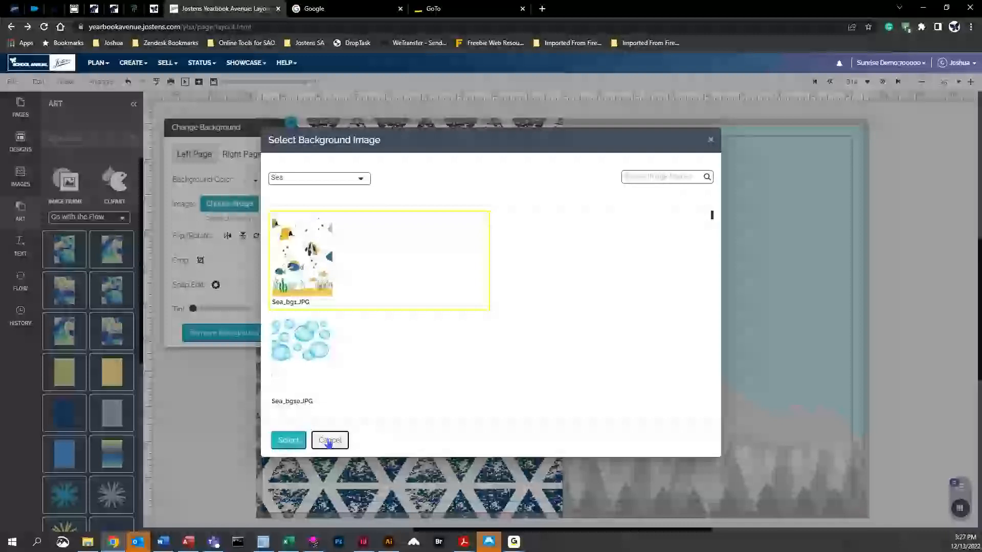
click(288, 440)
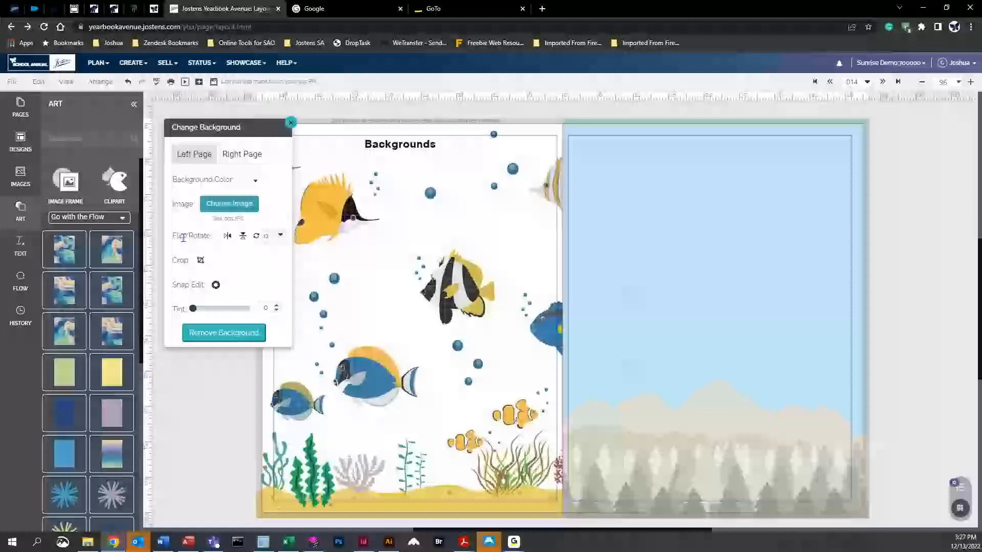
Flip the left page's fish background horizontally and vertically, and return it to its original orientation.
click(228, 236)
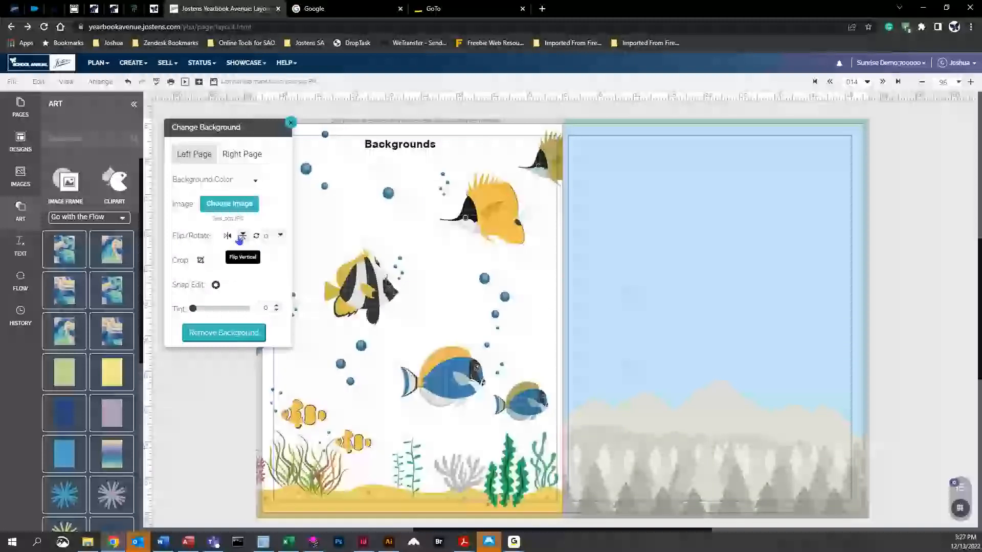
click(243, 236)
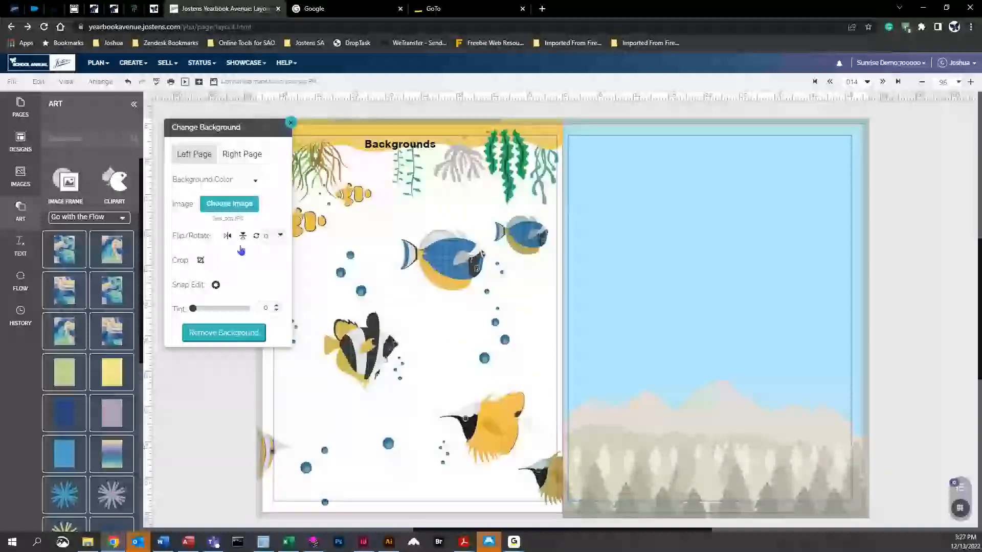
click(229, 238)
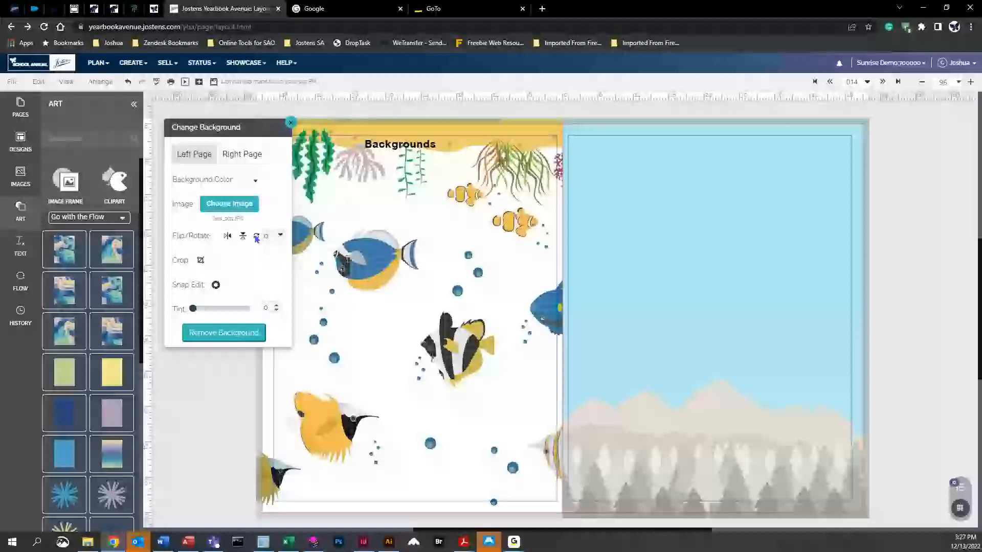
click(226, 237)
click(242, 236)
click(223, 238)
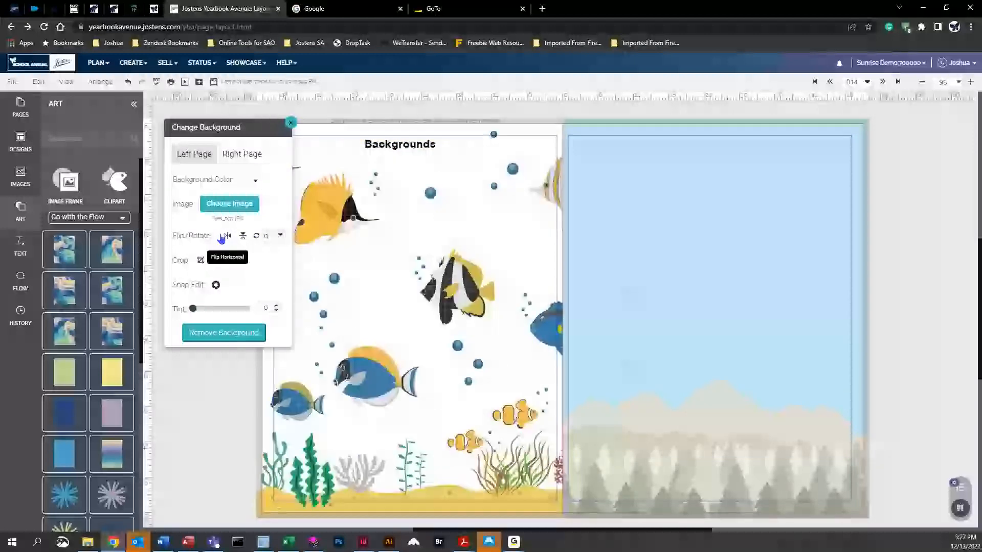
Crop the left page's fish background by enlarging the image past the page's inner and lower edges.
click(201, 261)
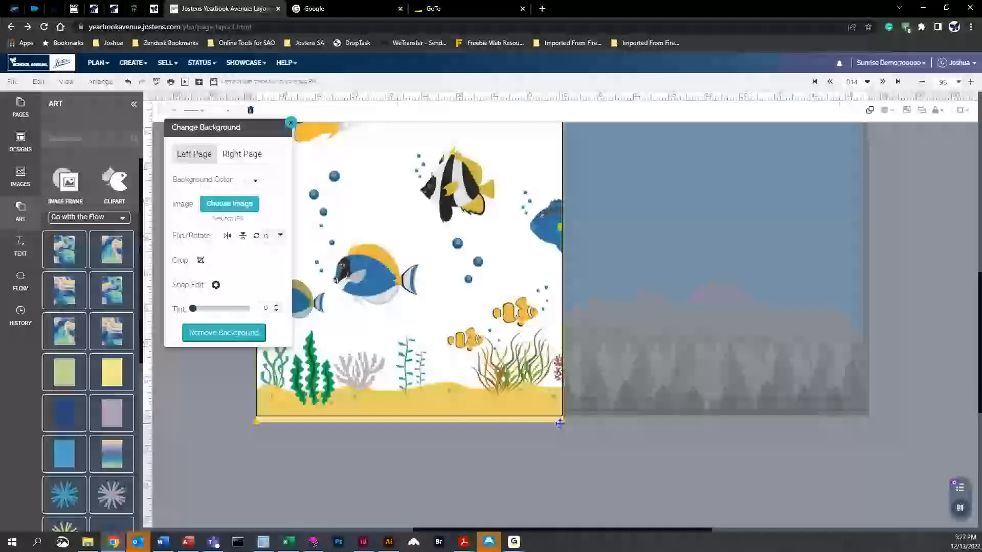
drag(562, 421, 647, 471)
scroll(409, 371, up, 4)
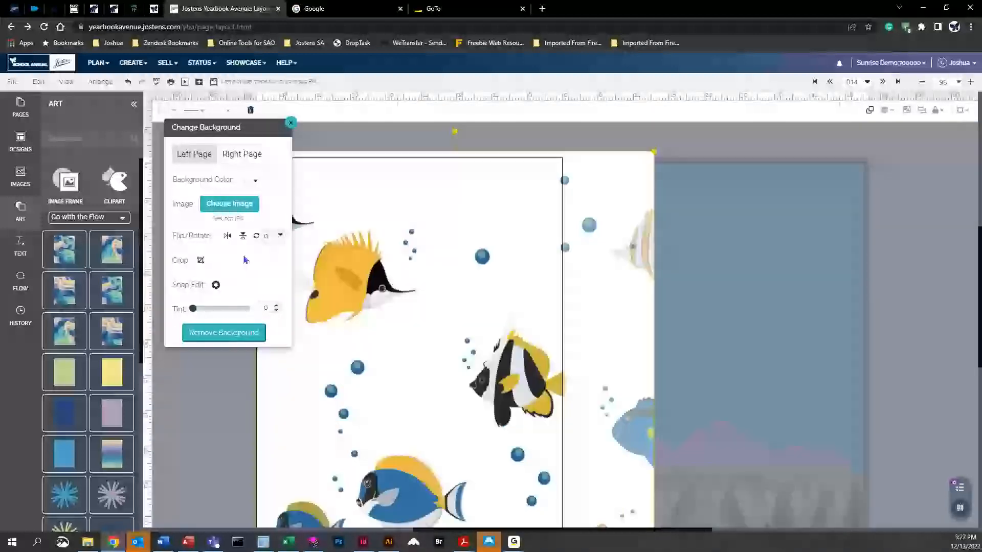
click(210, 377)
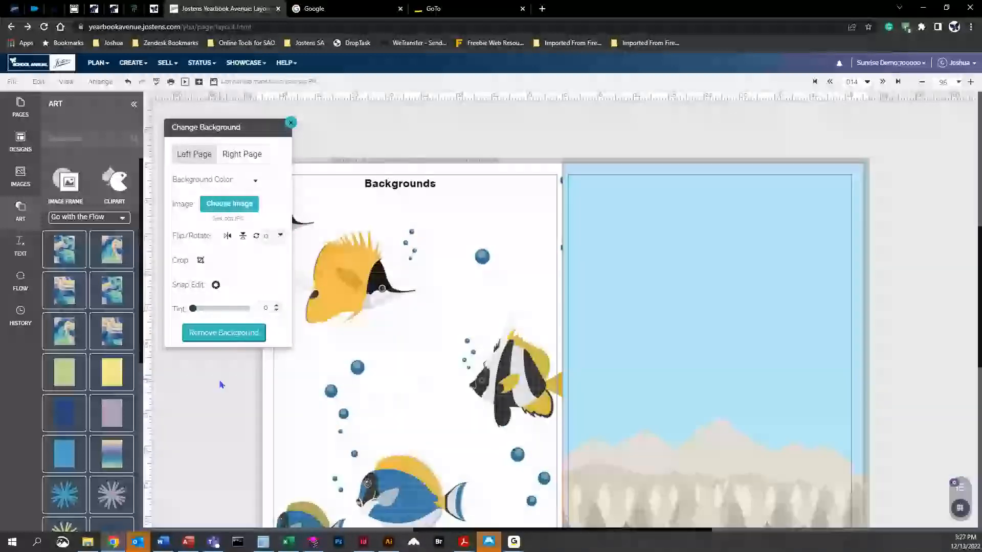
scroll(211, 377, down, 2)
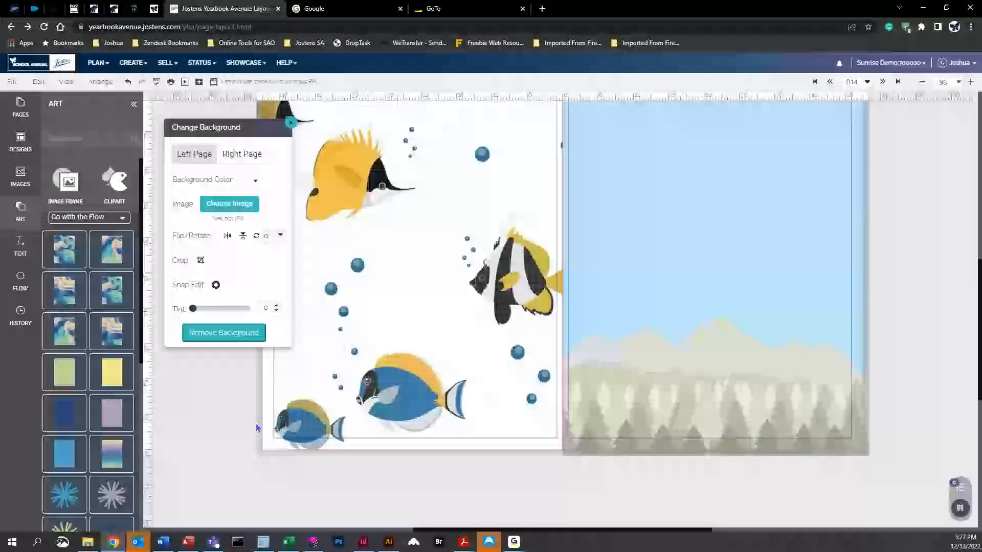
scroll(245, 416, up, 2)
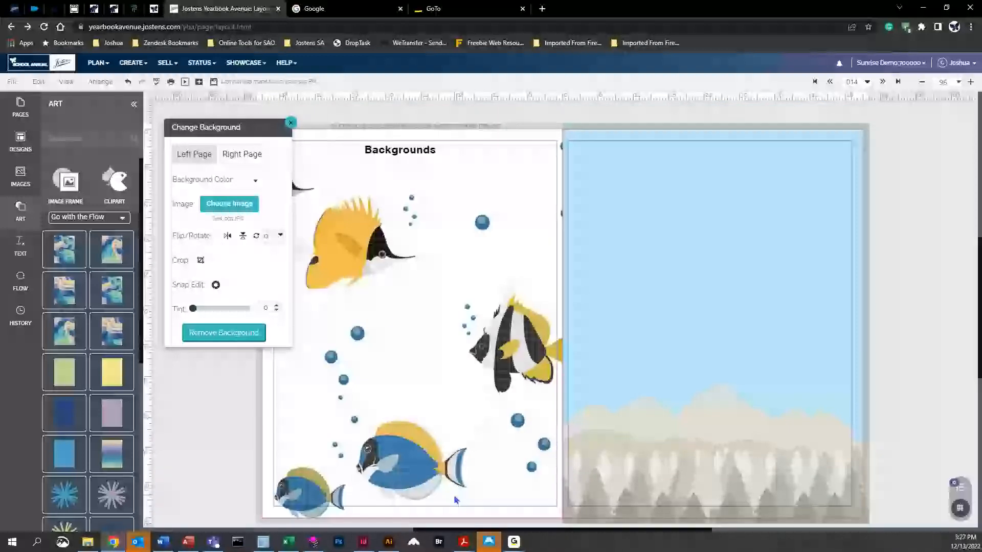
scroll(452, 261, down, 2)
scroll(422, 283, up, 1)
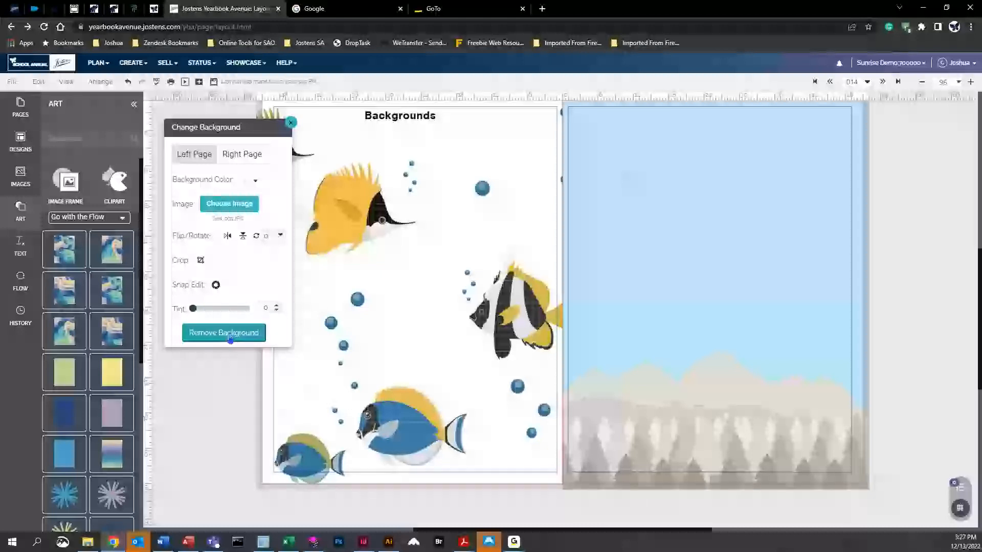
Close the background settings and go to the spread at page 016, saving the changes to the current spread.
click(291, 124)
scroll(220, 301, up, 1)
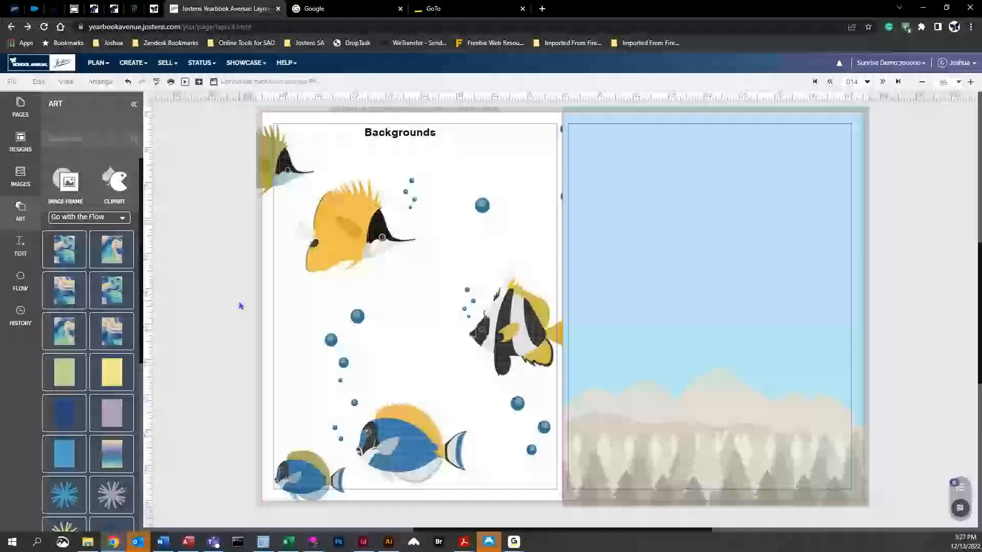
scroll(240, 306, up, 1)
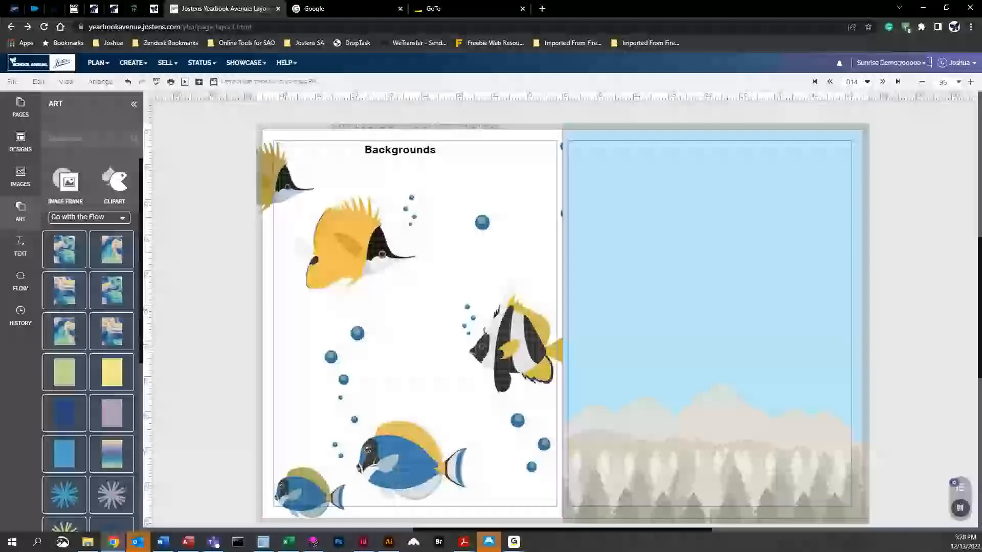
click(883, 83)
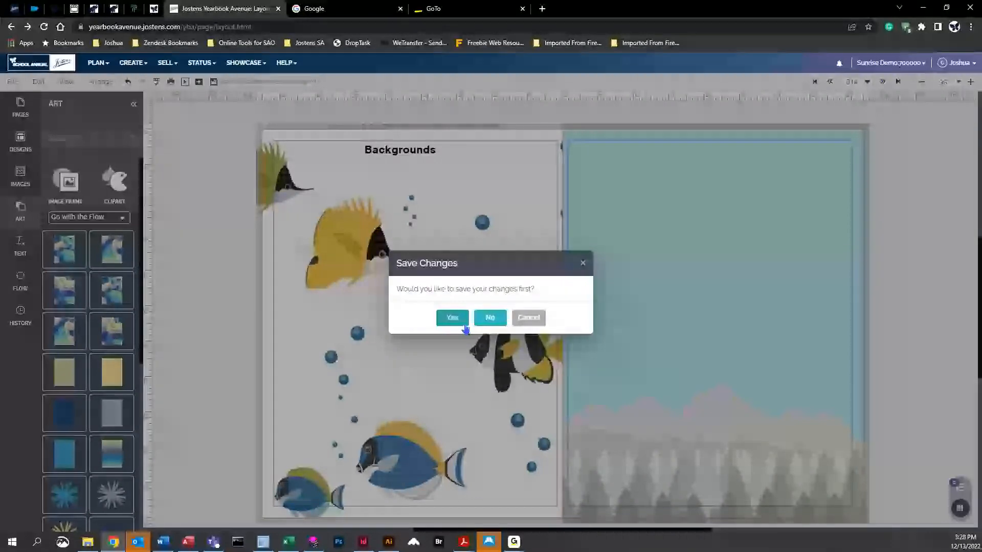
click(451, 318)
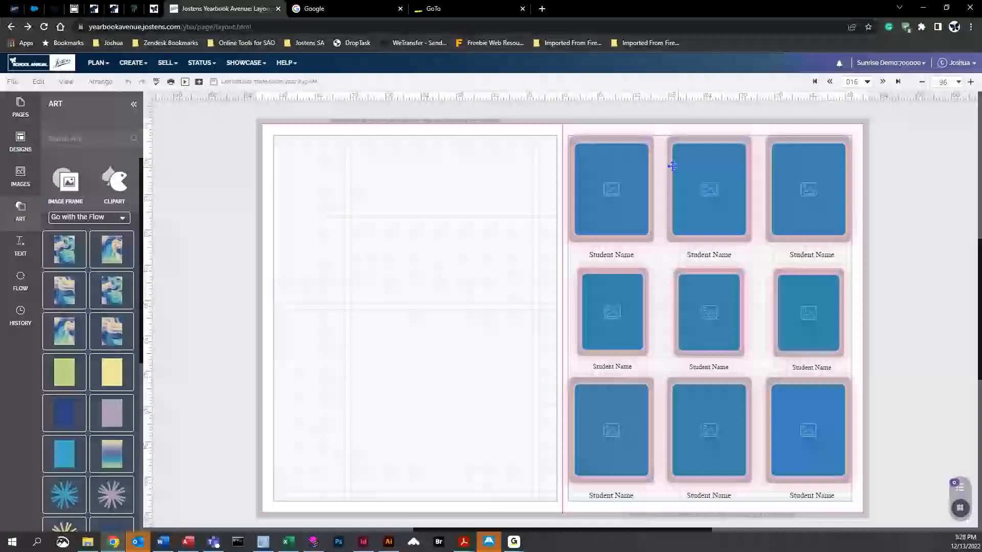
click(622, 144)
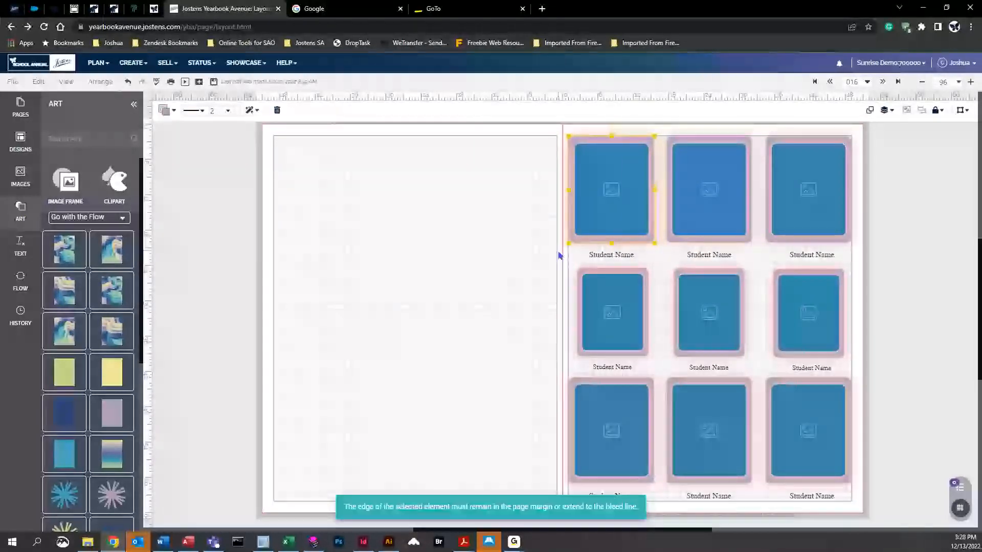
click(395, 259)
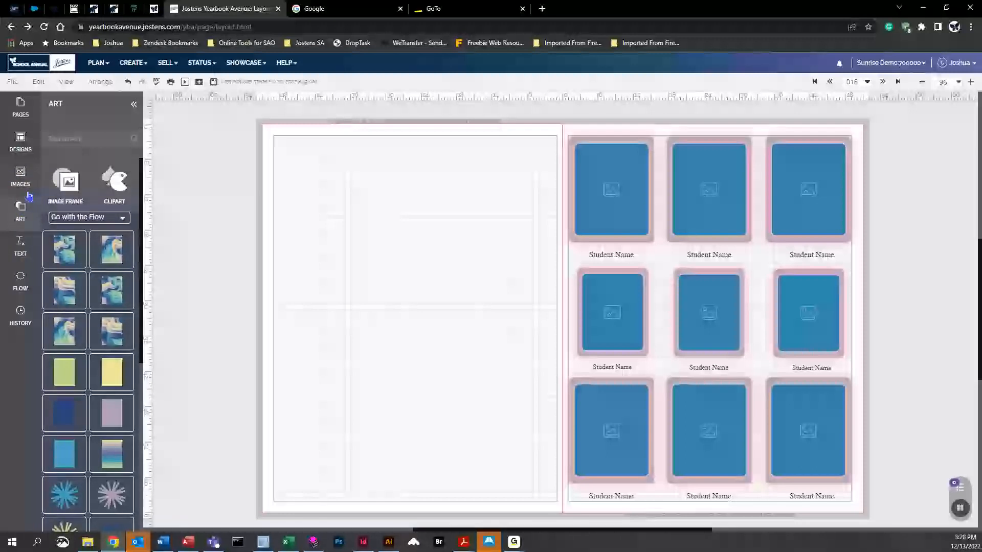
Add a rectangular image frame to the empty left page, enlarge it and position it in the page's upper half.
click(64, 183)
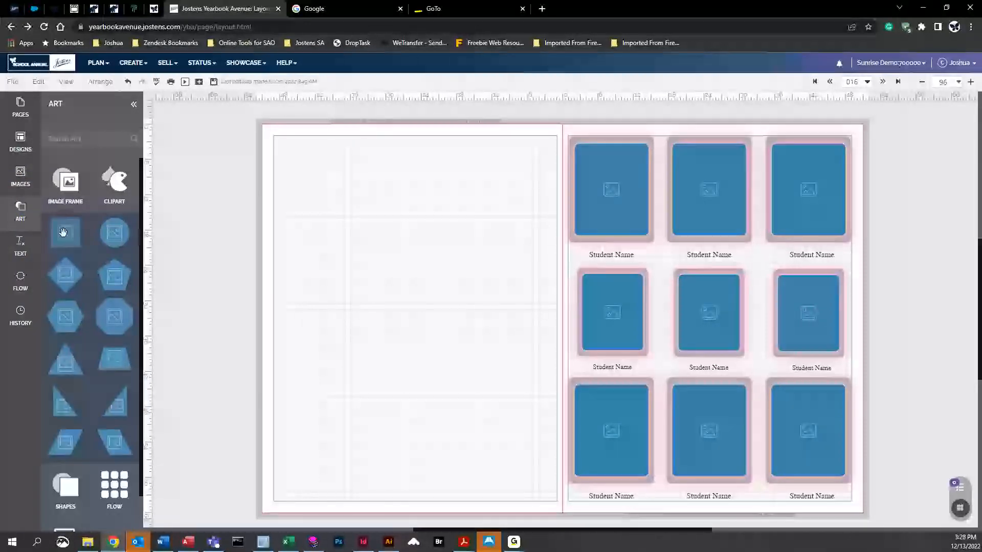
drag(65, 235, 394, 214)
drag(419, 249, 452, 330)
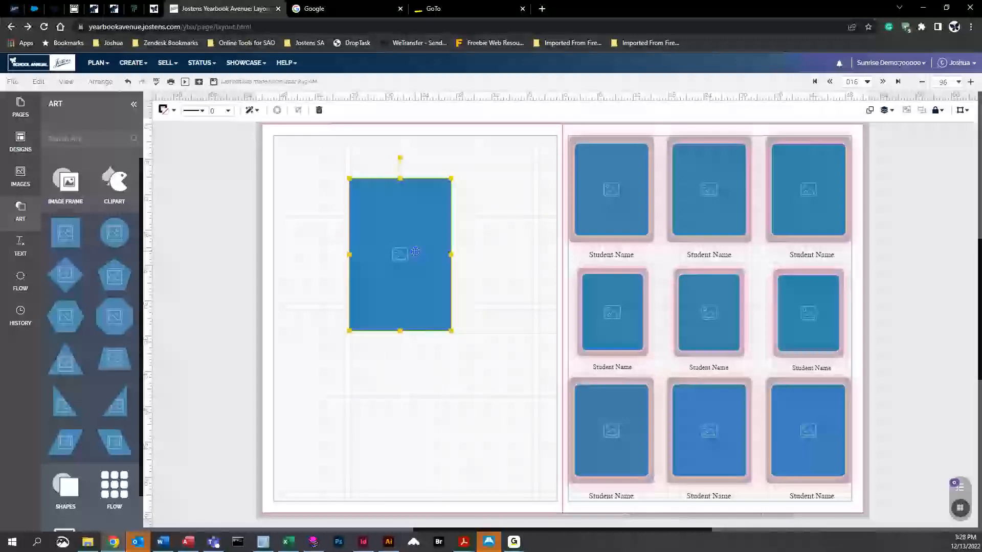
drag(415, 251, 402, 245)
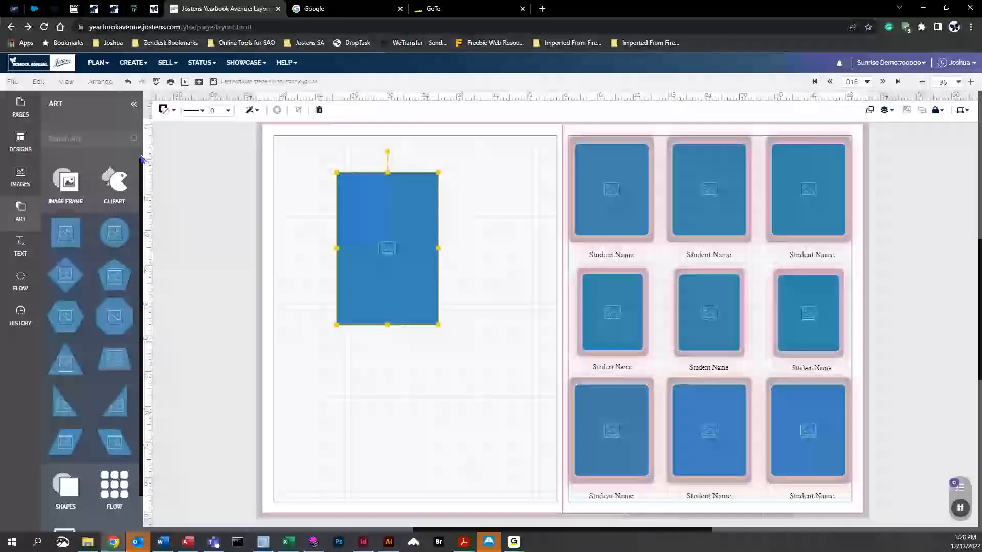
Fill the left page's image frame with the photo of the child holding an apple, accepting its duplicate use.
click(19, 179)
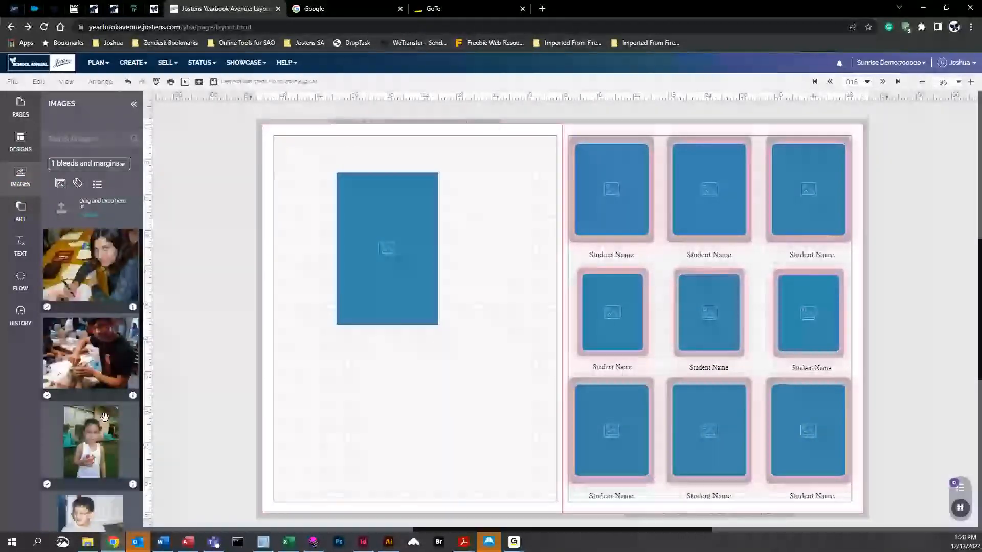
drag(101, 413, 358, 297)
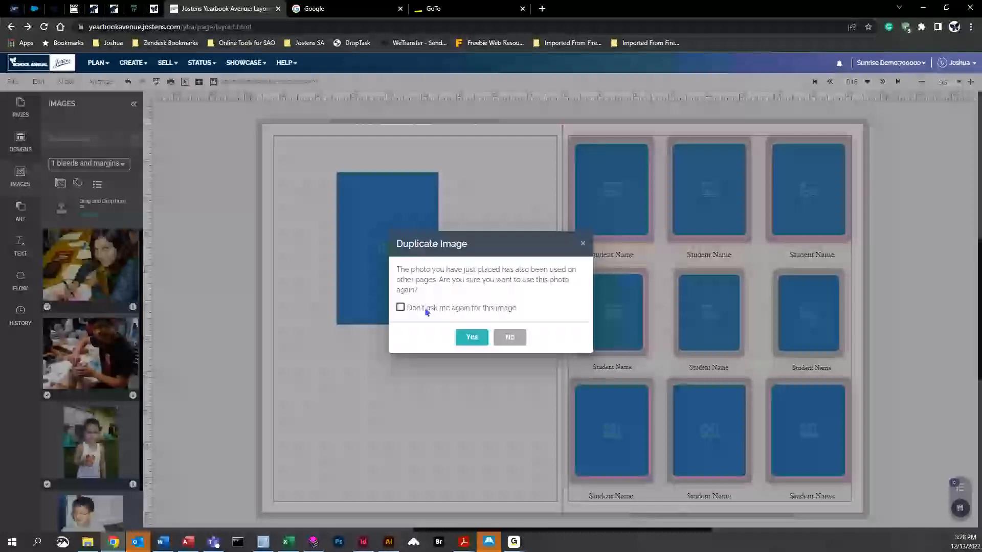
click(473, 338)
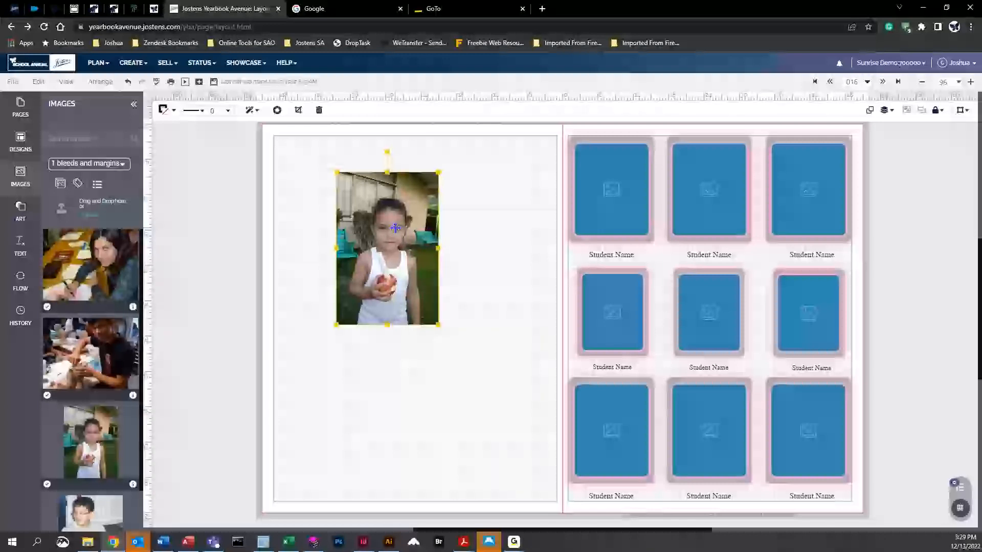
Give the child's photo a solid line border.
click(199, 110)
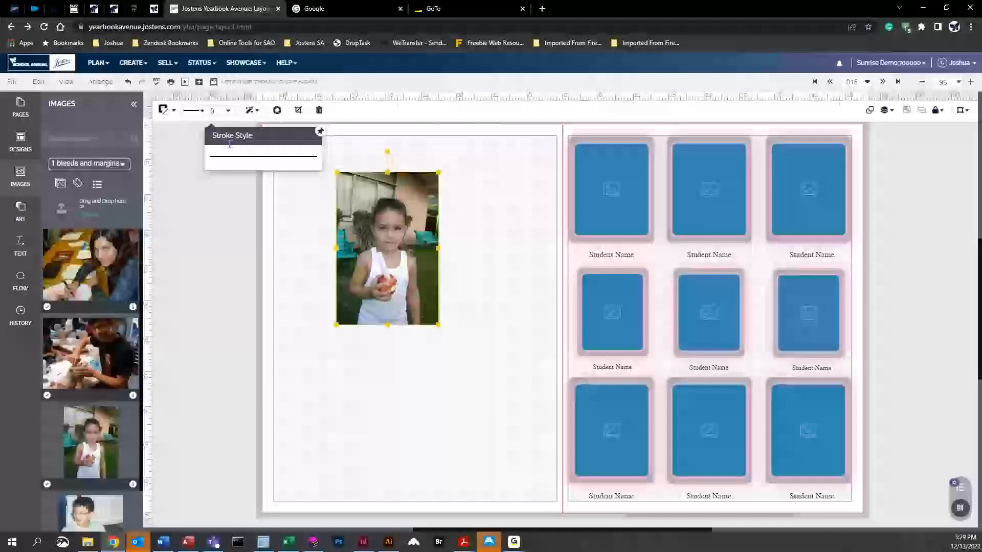
click(202, 112)
click(202, 112)
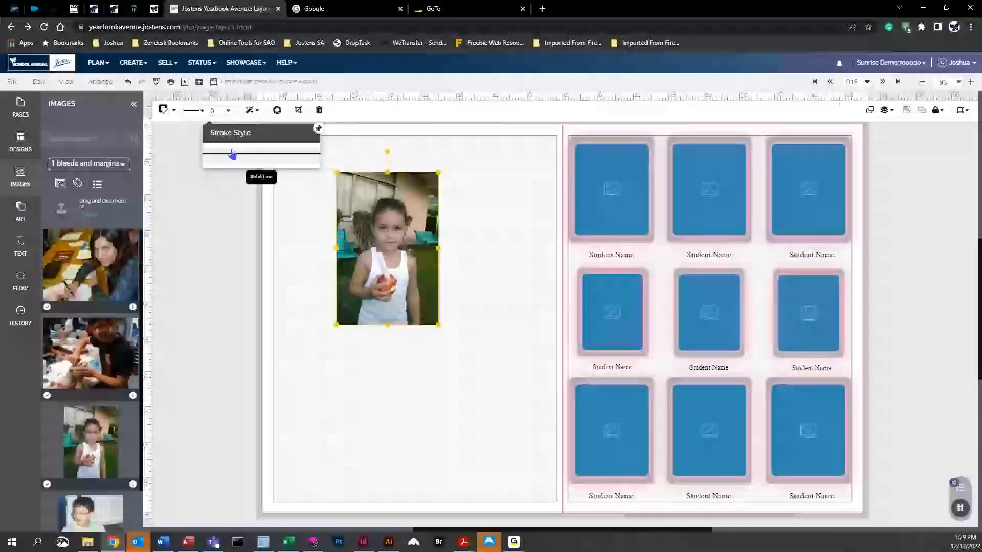
click(231, 154)
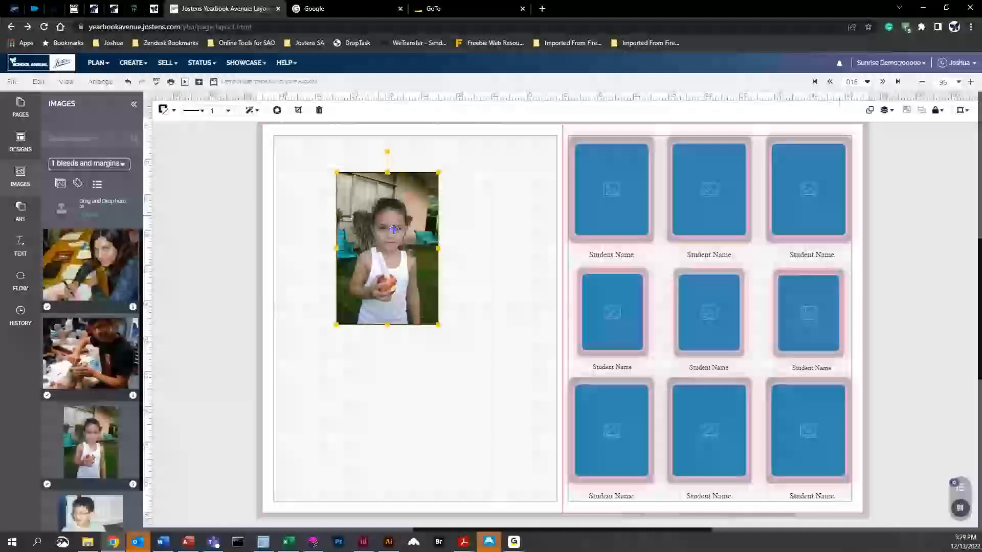
click(475, 257)
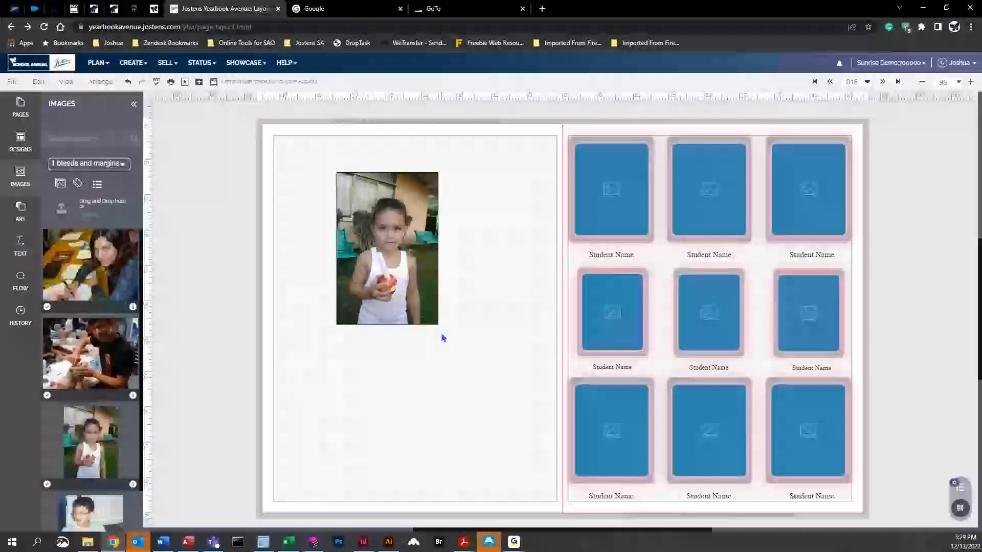
Color the child's photo border light pink from the Classic palette.
click(361, 320)
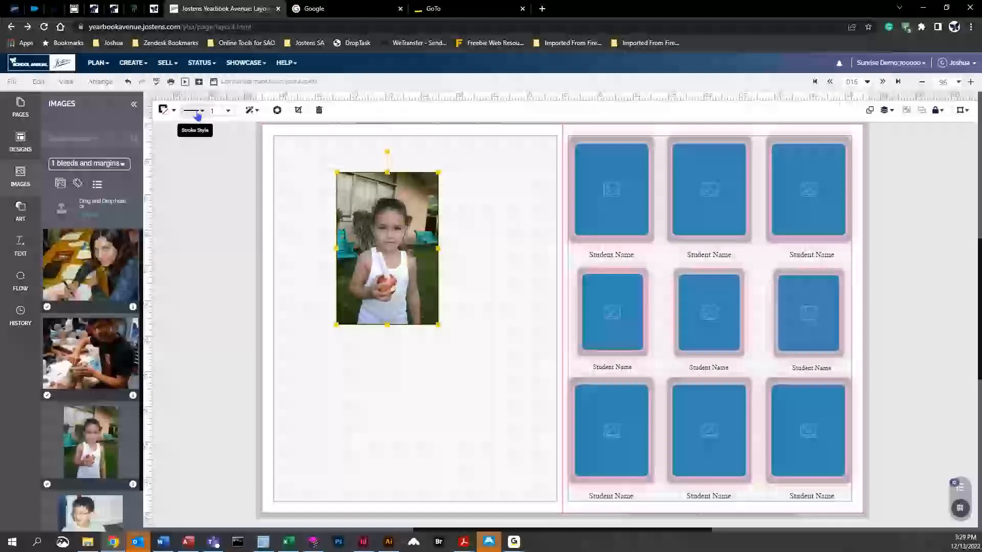
click(174, 112)
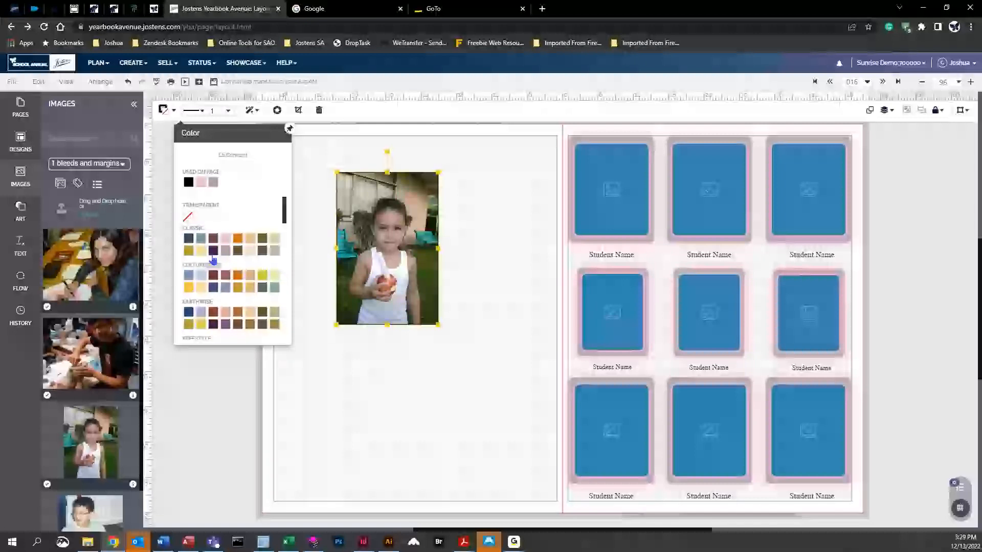
click(226, 246)
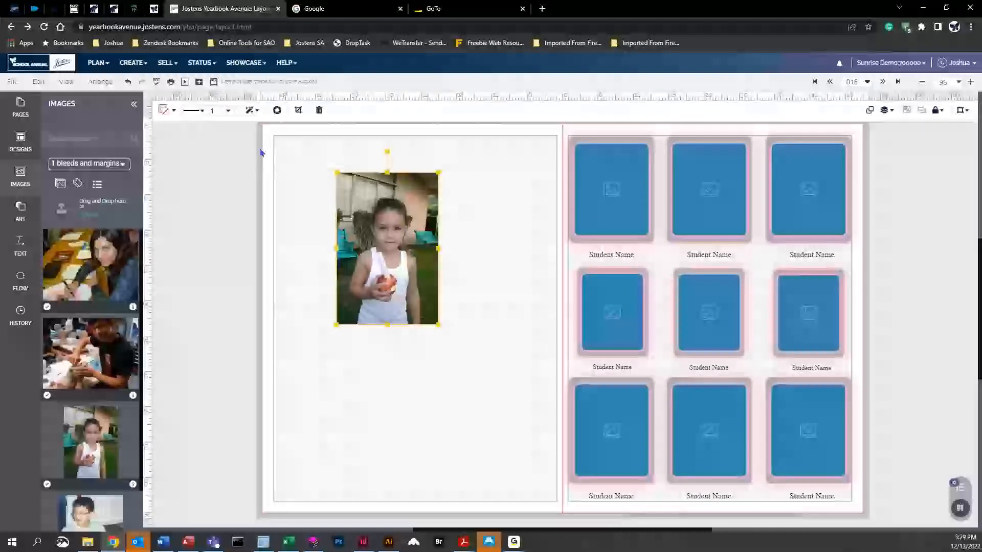
click(282, 182)
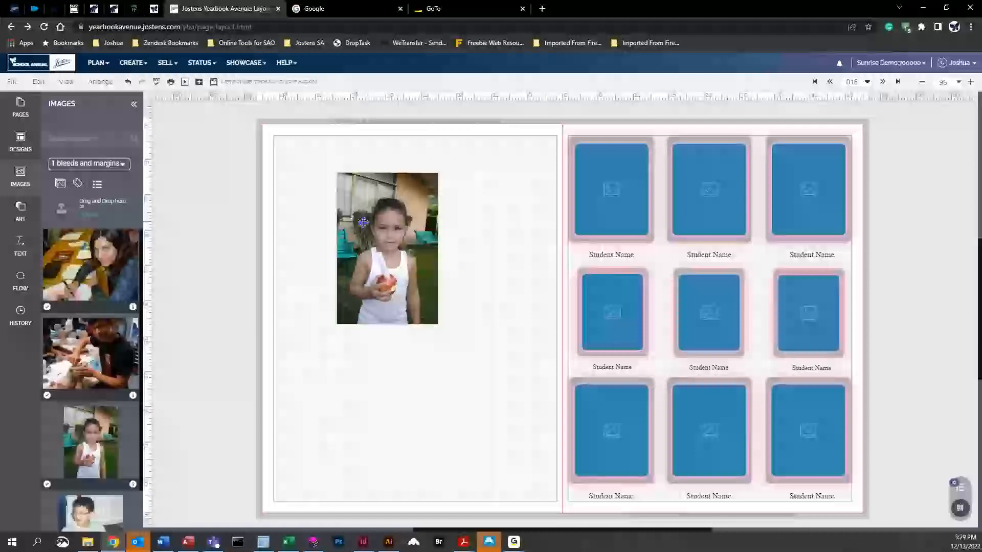
Set the child's photo border width to 4 pt.
click(393, 229)
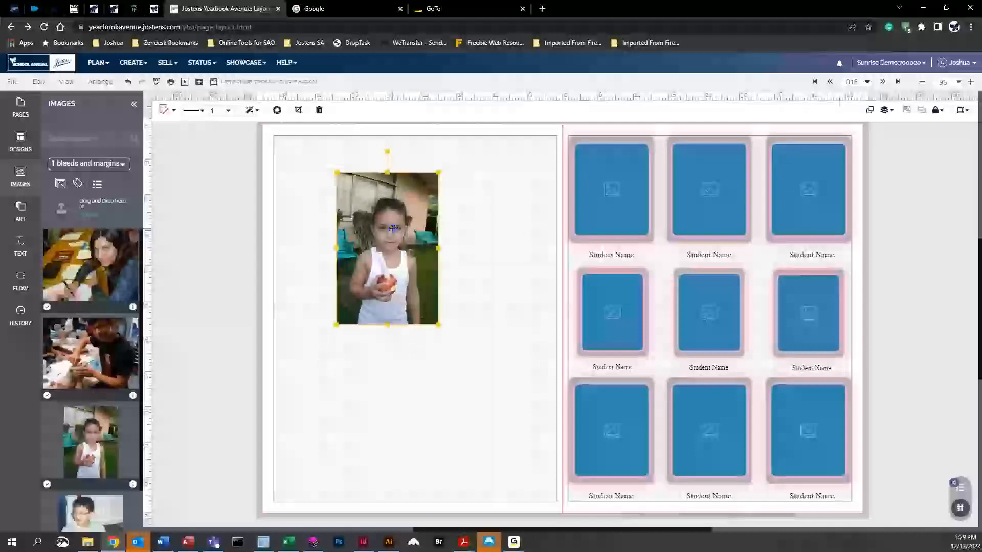
click(228, 112)
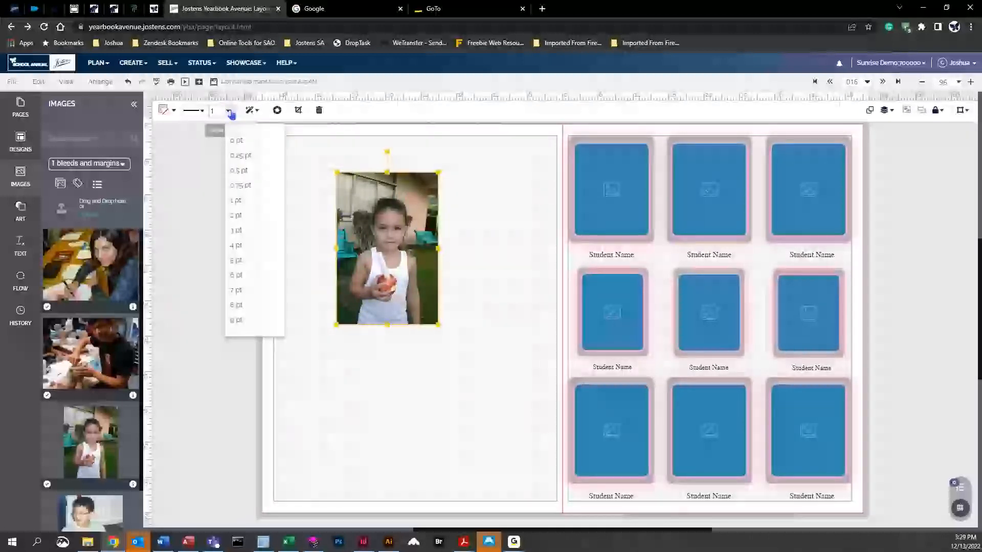
click(246, 255)
click(400, 365)
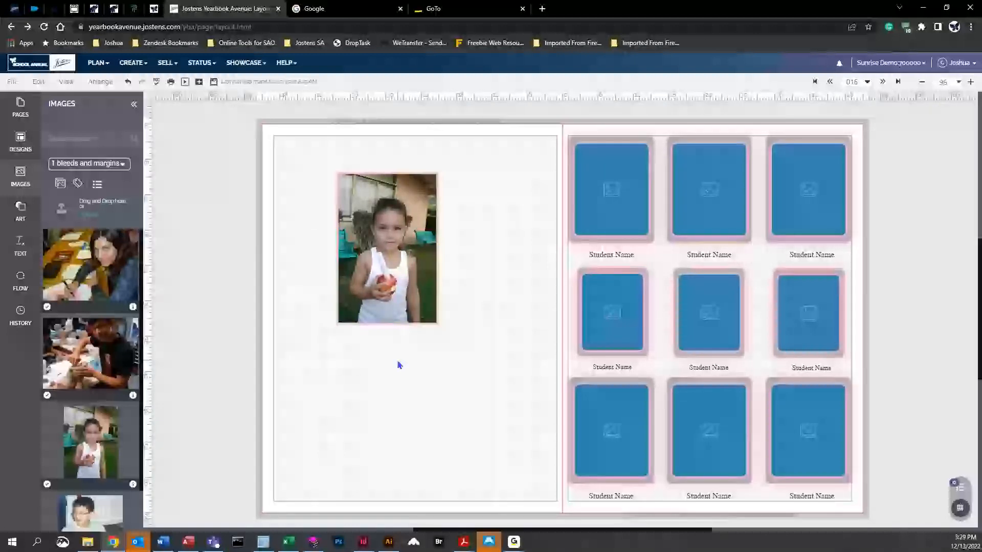
Increase the child's photo border width to 6 pt.
click(391, 206)
click(228, 111)
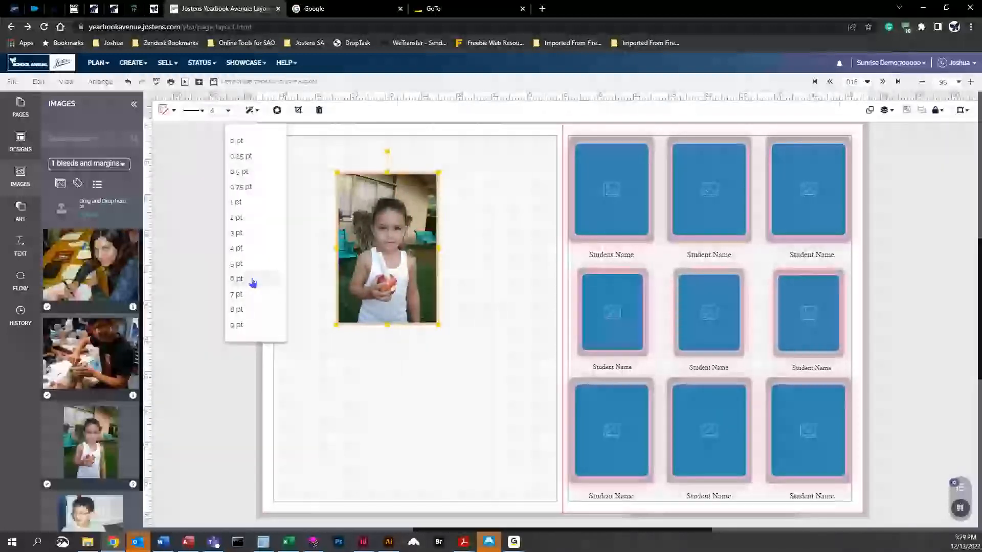
click(250, 279)
click(486, 388)
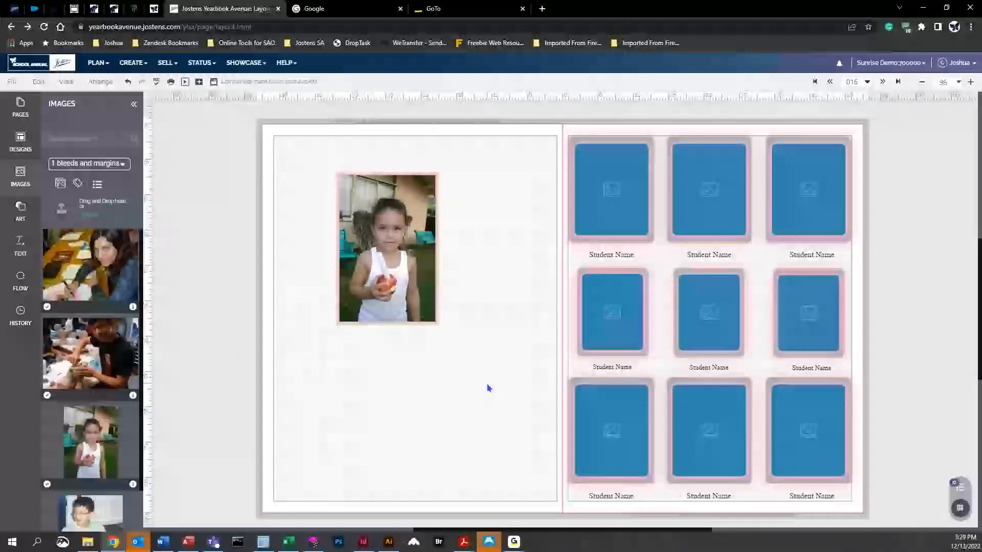
Change the child's photo border color to dark purple from the Classic palette.
click(391, 213)
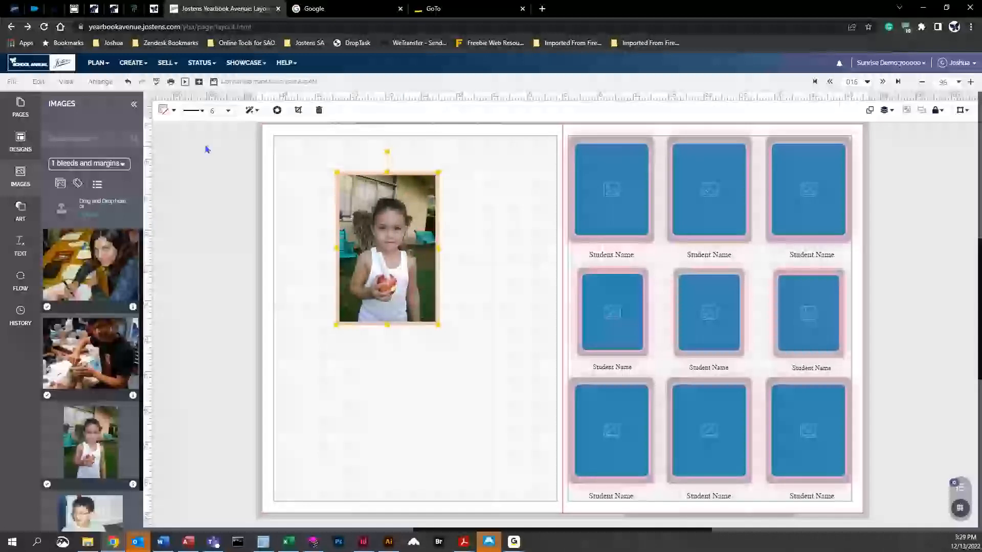
click(175, 112)
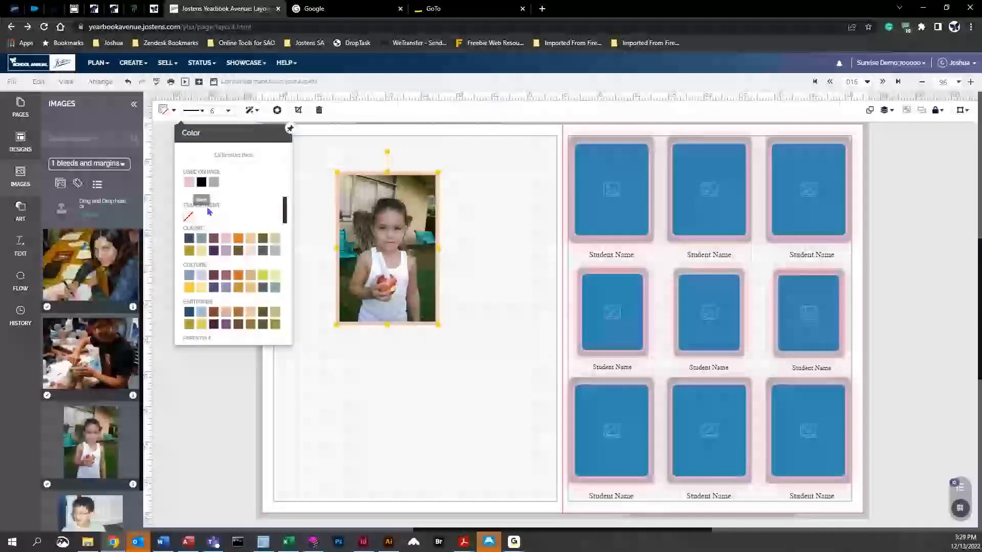
click(213, 254)
click(320, 182)
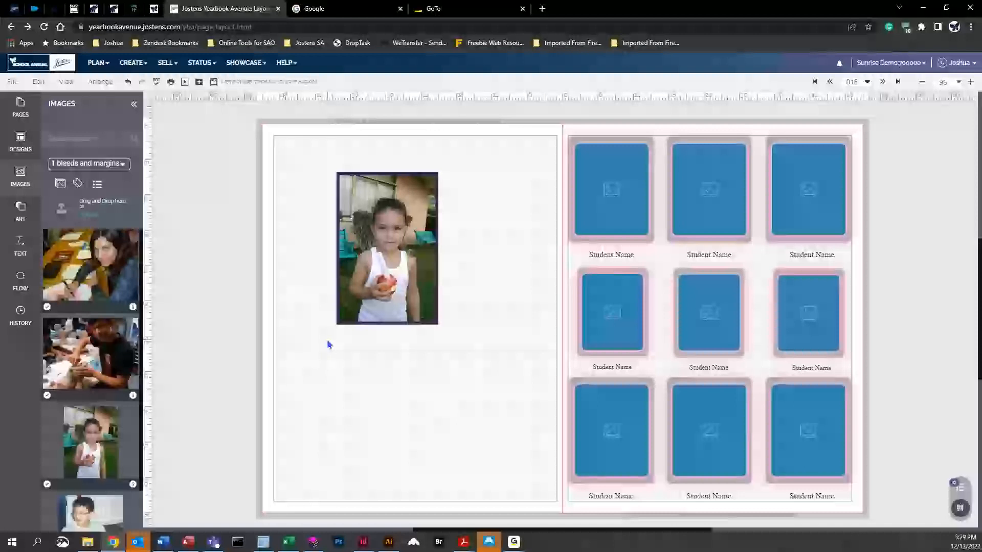
Apply a rounded corner of 14 and a tint of 11 to the child's photo.
click(391, 199)
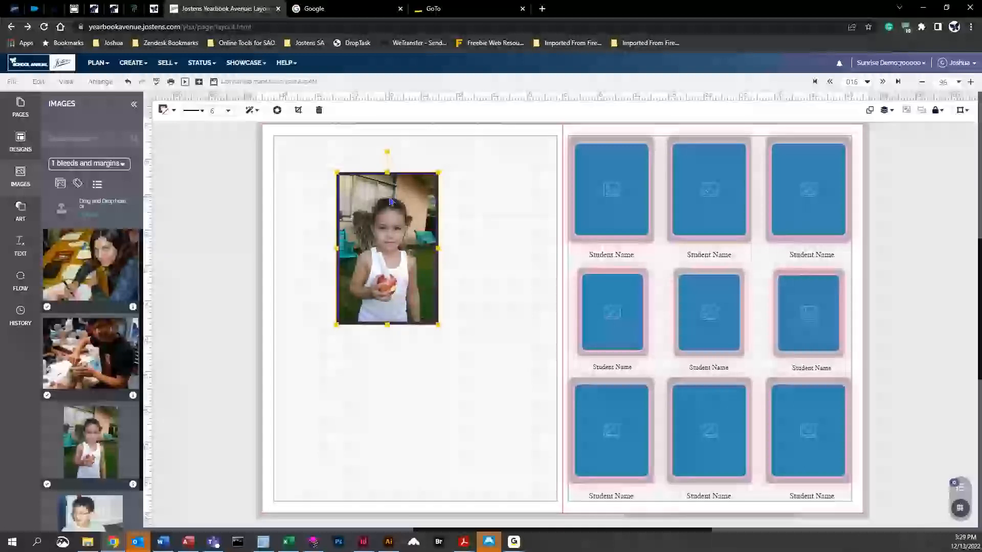
click(251, 111)
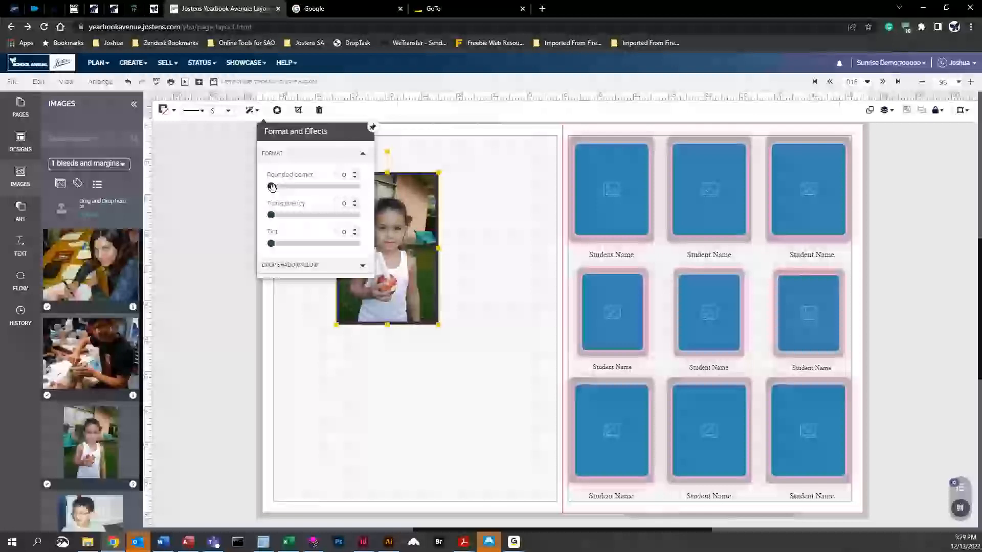
mouse_move(273, 187)
mouse_down()
mouse_move(303, 187)
mouse_move(284, 186)
mouse_up()
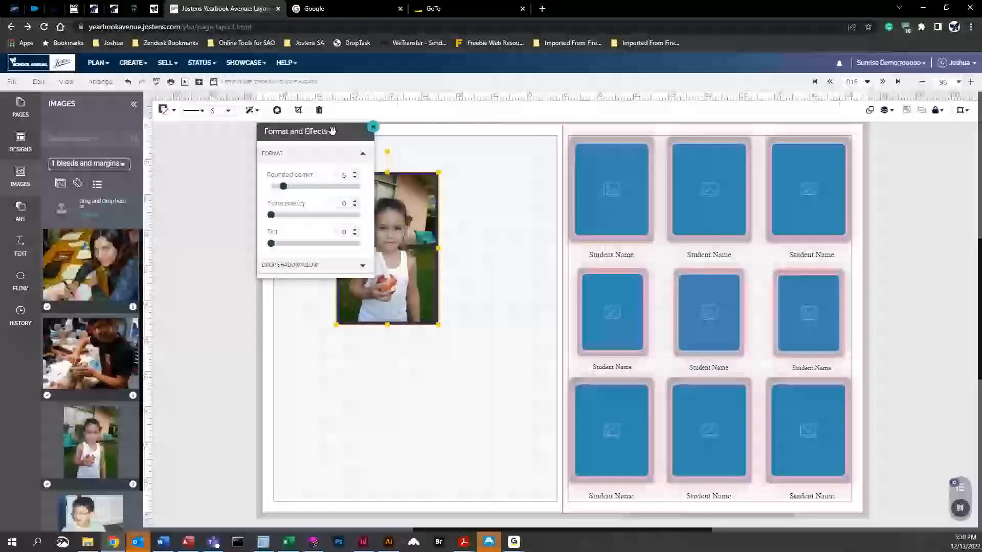
drag(360, 132, 272, 144)
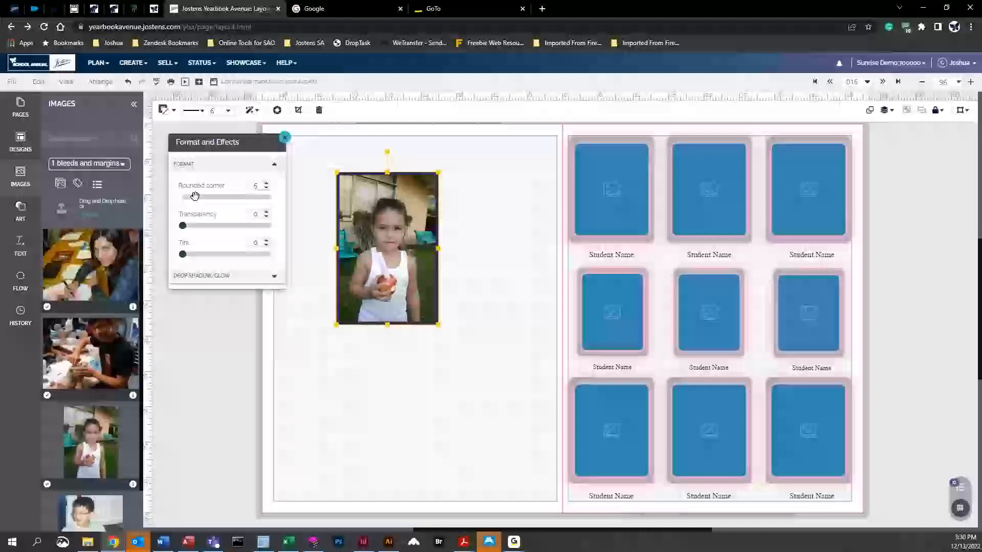
drag(195, 197, 192, 259)
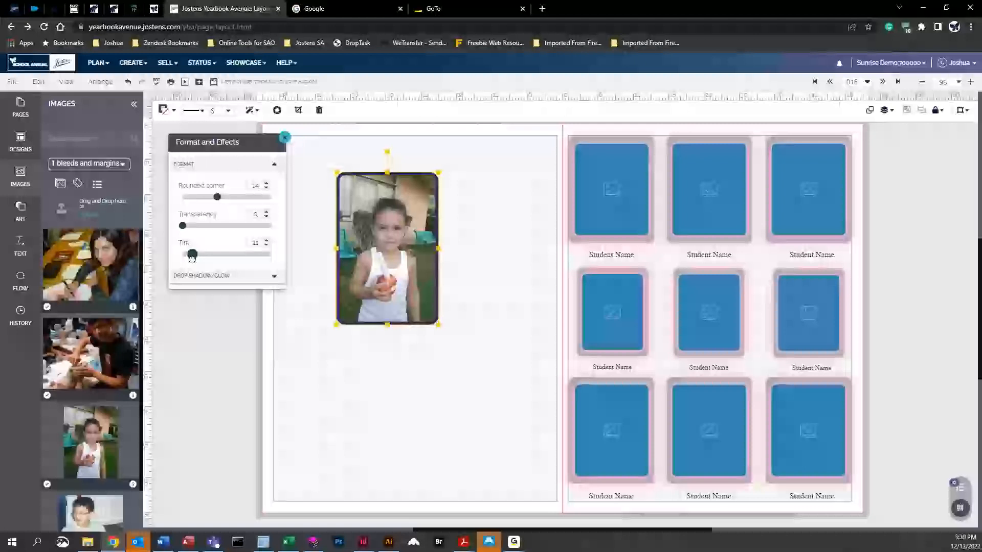
Place the photo of the person in the black cap below the child's photo, accepting its duplicate use.
drag(90, 343, 414, 397)
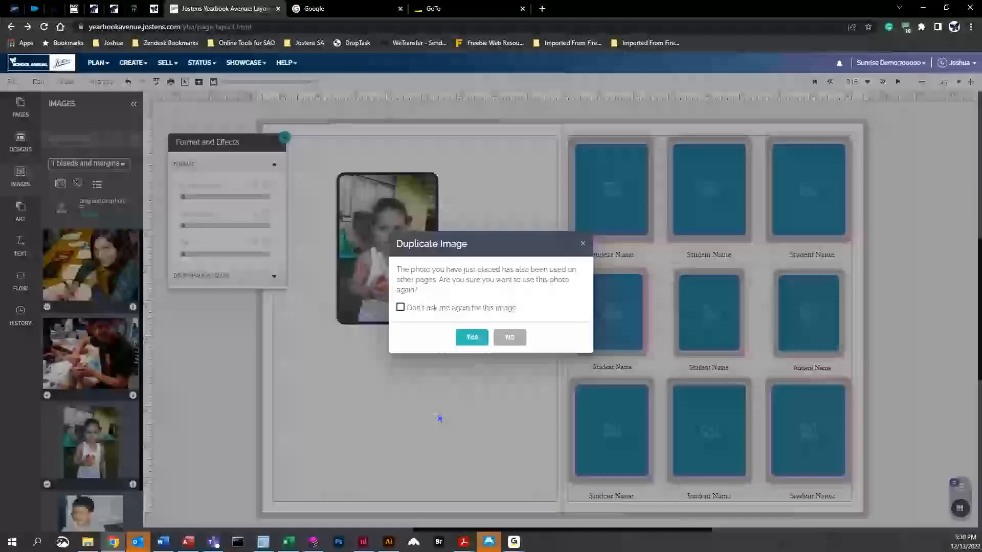
click(470, 337)
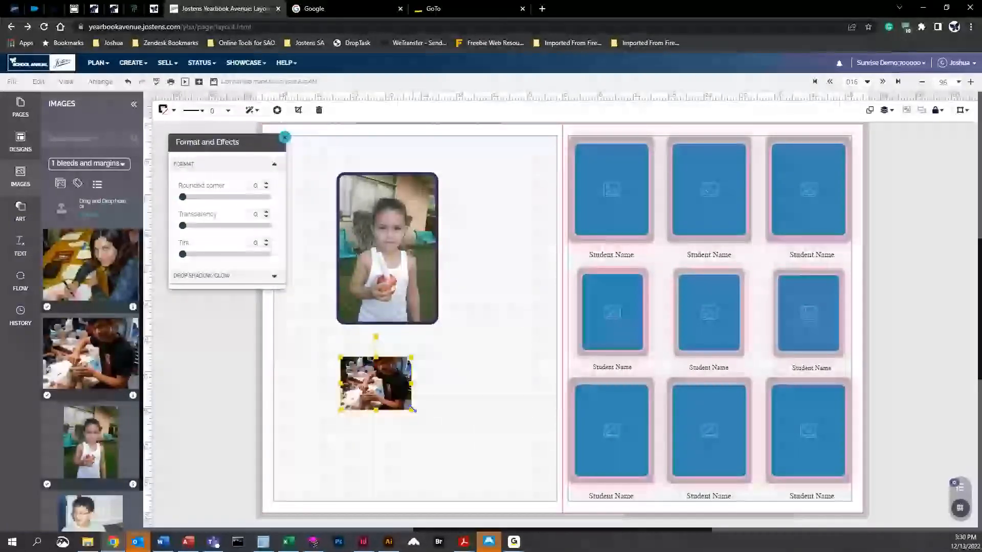
Enlarge the photo of the person in the black cap, position it below the child's photo, and set its tint to 6.
drag(415, 409, 532, 502)
drag(478, 418, 448, 401)
mouse_move(183, 254)
mouse_down()
mouse_move(196, 254)
mouse_move(188, 254)
mouse_up()
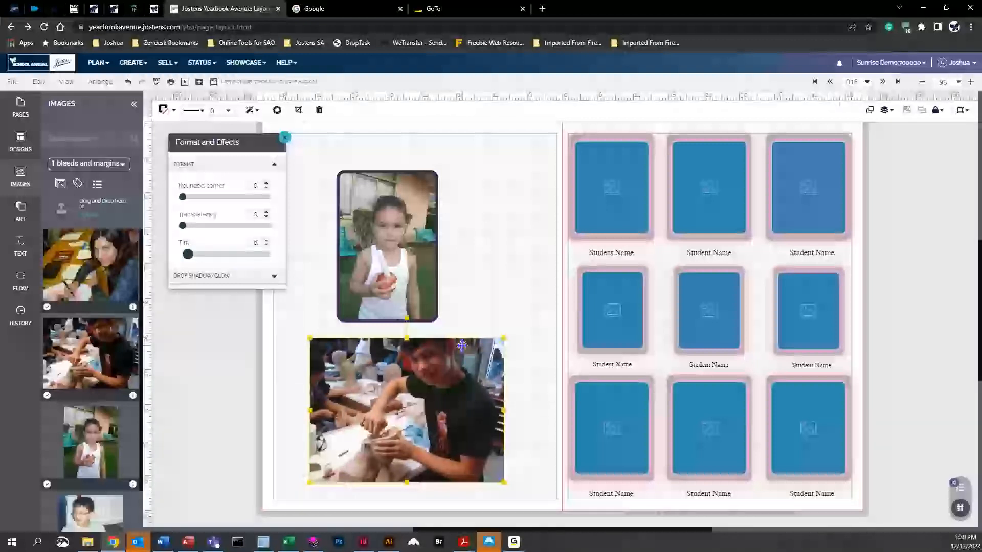
Delete the enlarged photo of the person in the black cap from the page.
click(536, 332)
drag(416, 433, 418, 433)
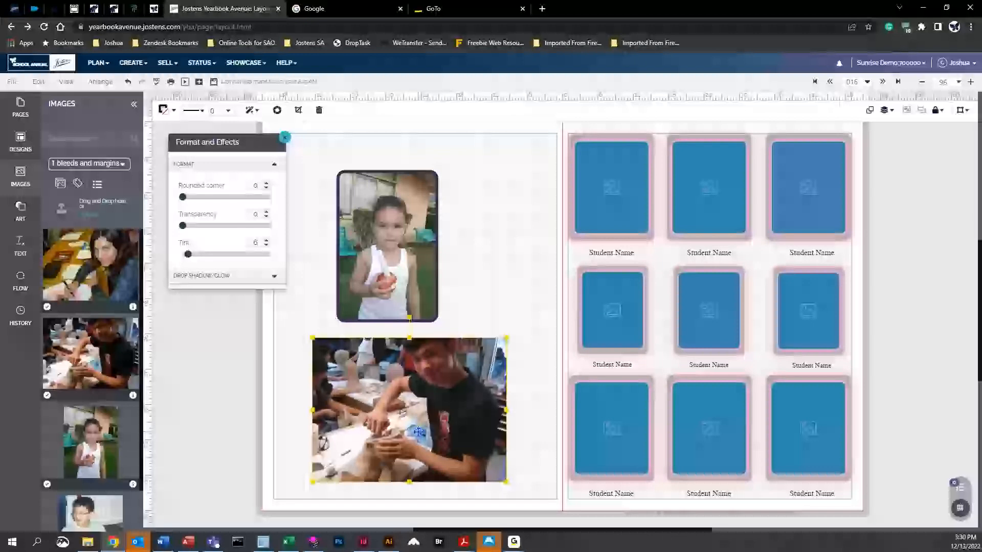
key(Delete)
key(Delete)
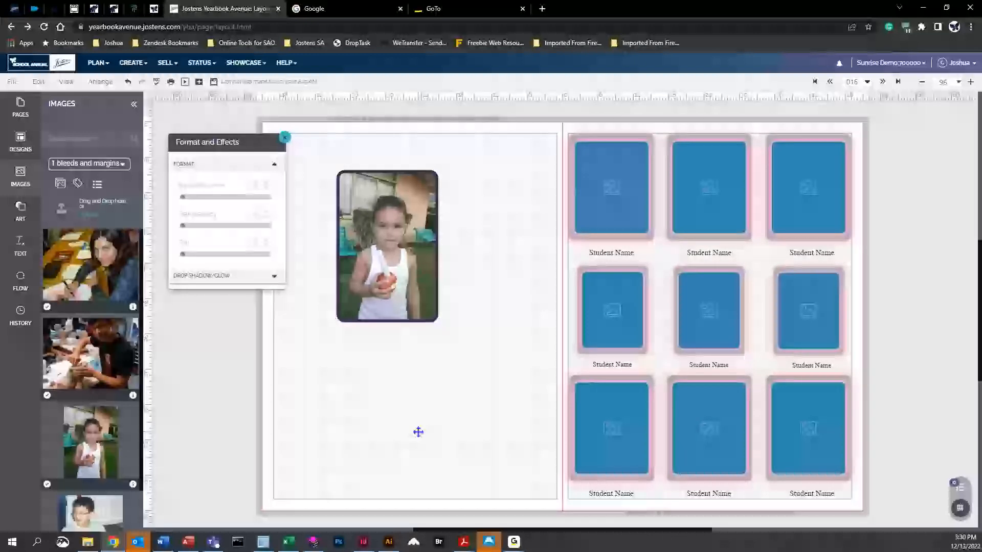
Apply a drop shadow to the child's photo with distance 24, degree 33, opacity 88 and blur 24.
click(391, 240)
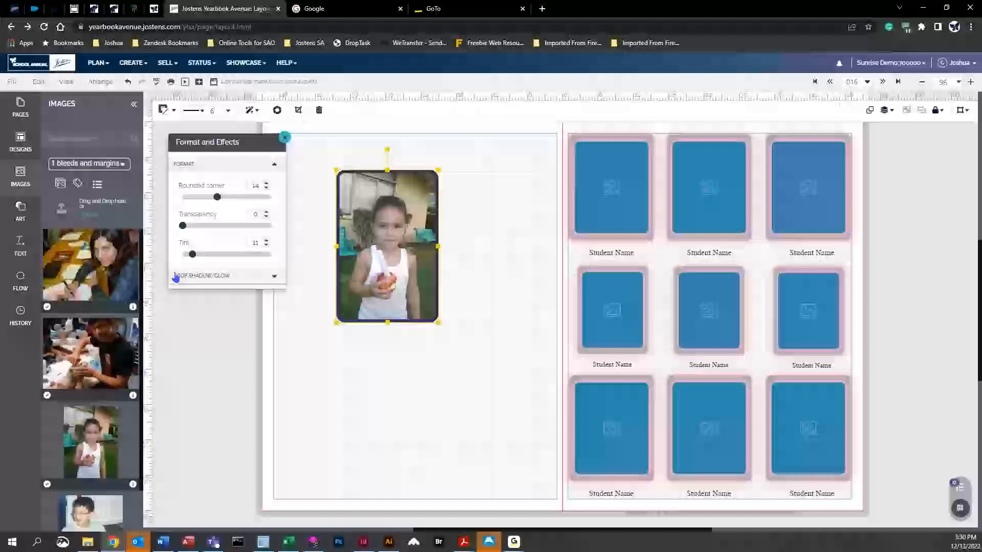
click(240, 276)
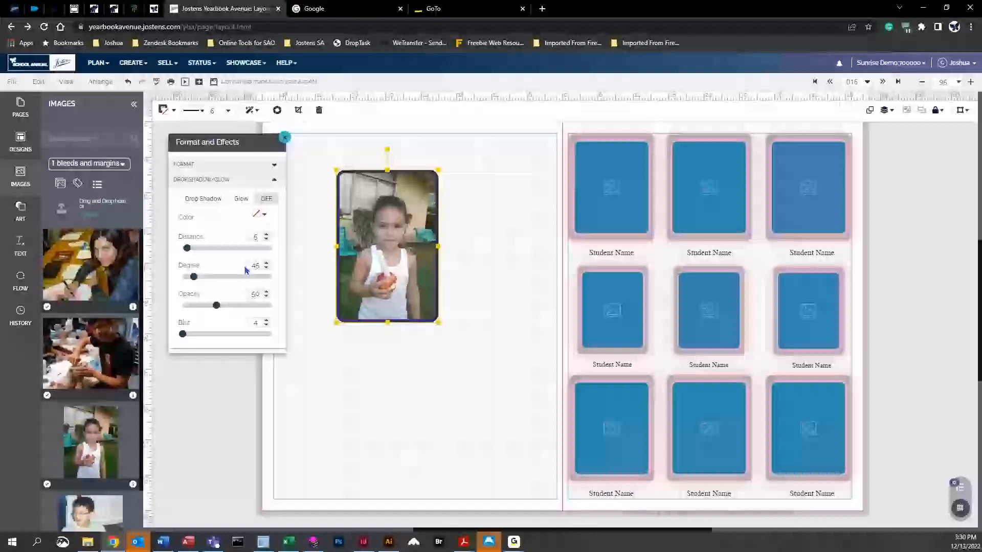
click(205, 203)
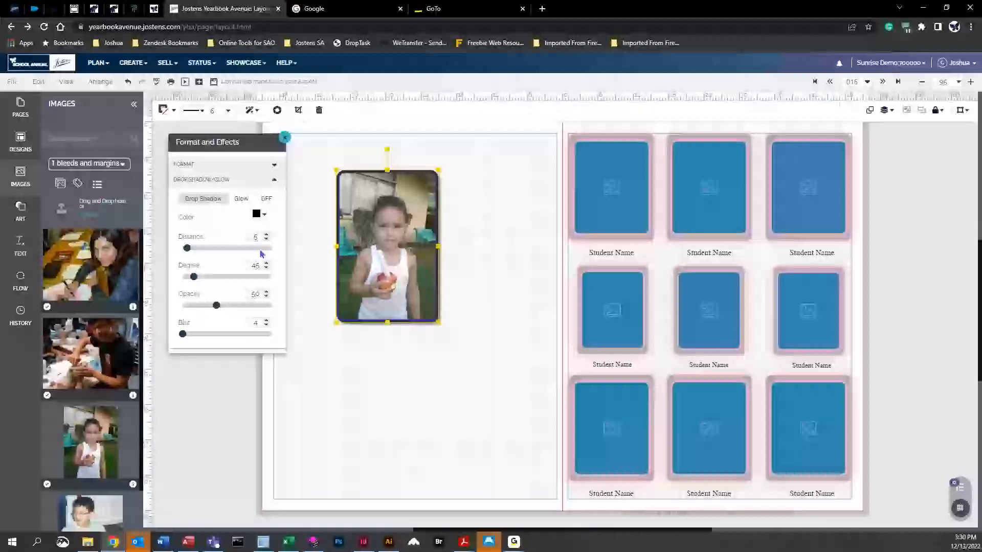
drag(187, 248, 286, 253)
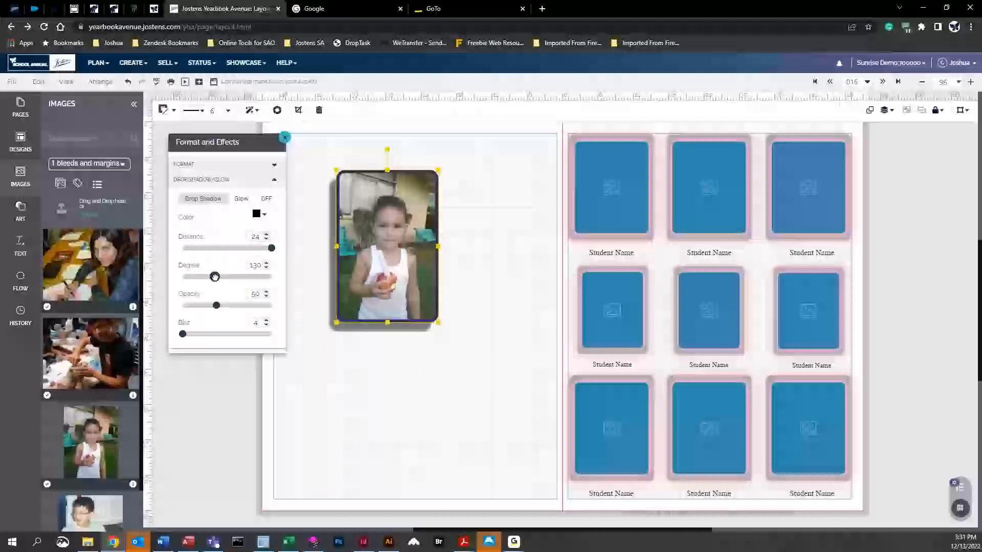
drag(213, 277, 189, 304)
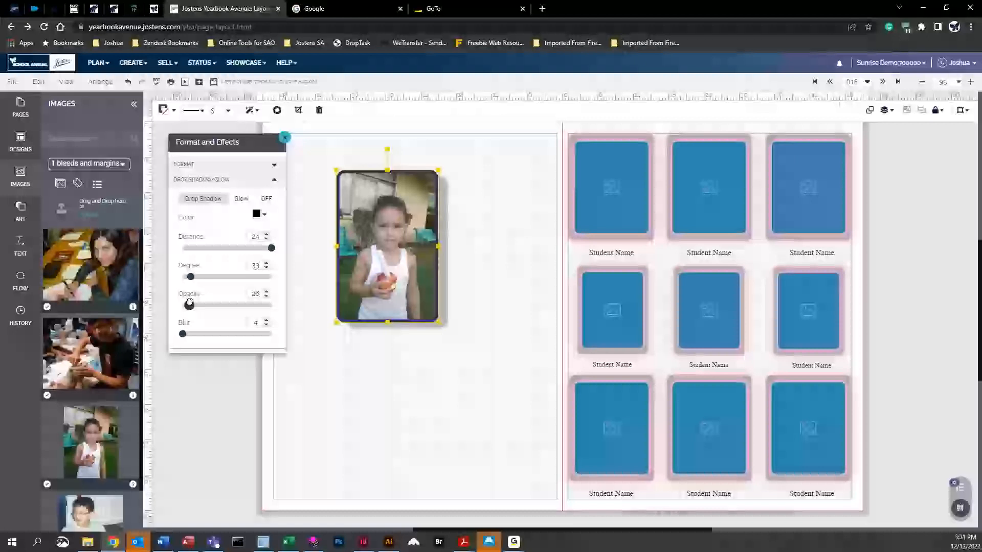
drag(184, 334, 252, 309)
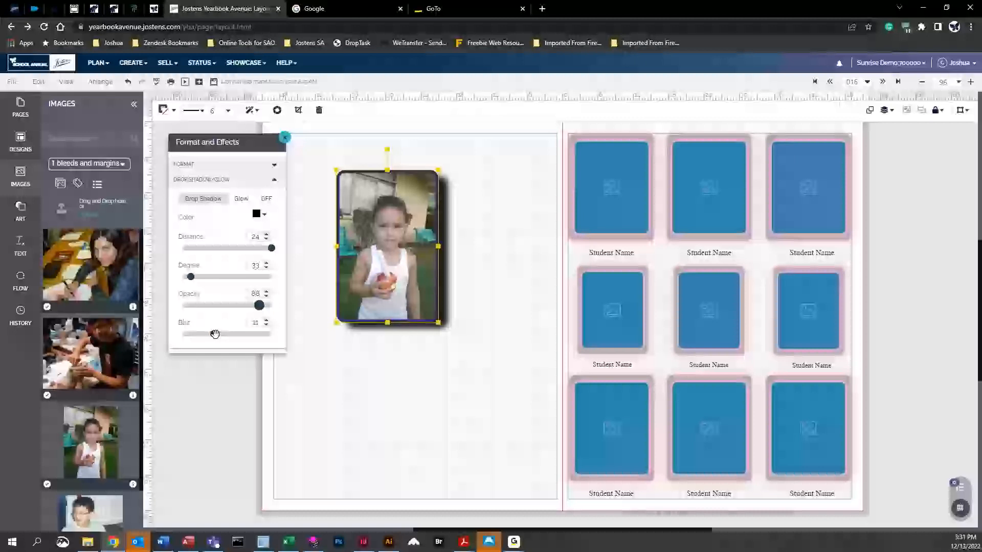
drag(214, 334, 273, 335)
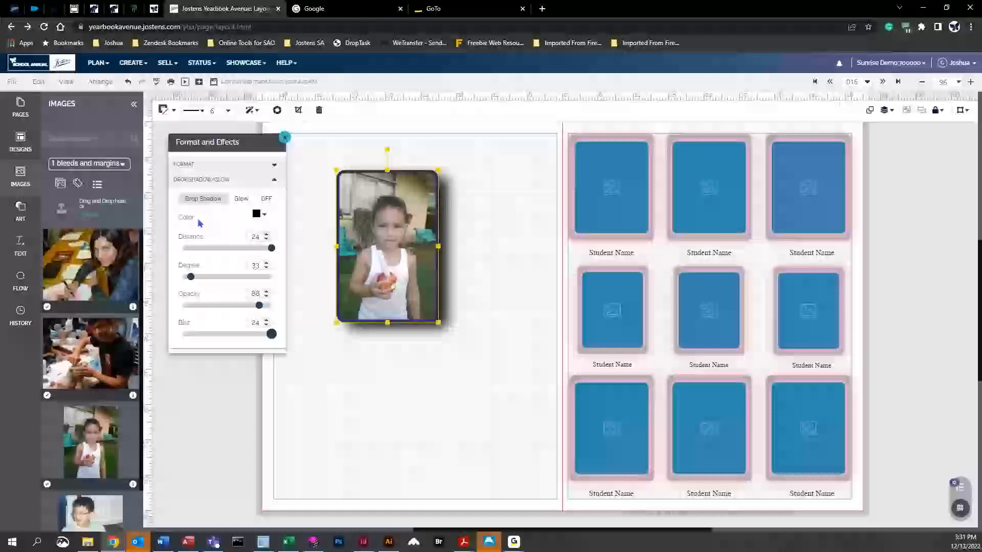
Try pink and red as the drop shadow color on the child's photo.
click(267, 220)
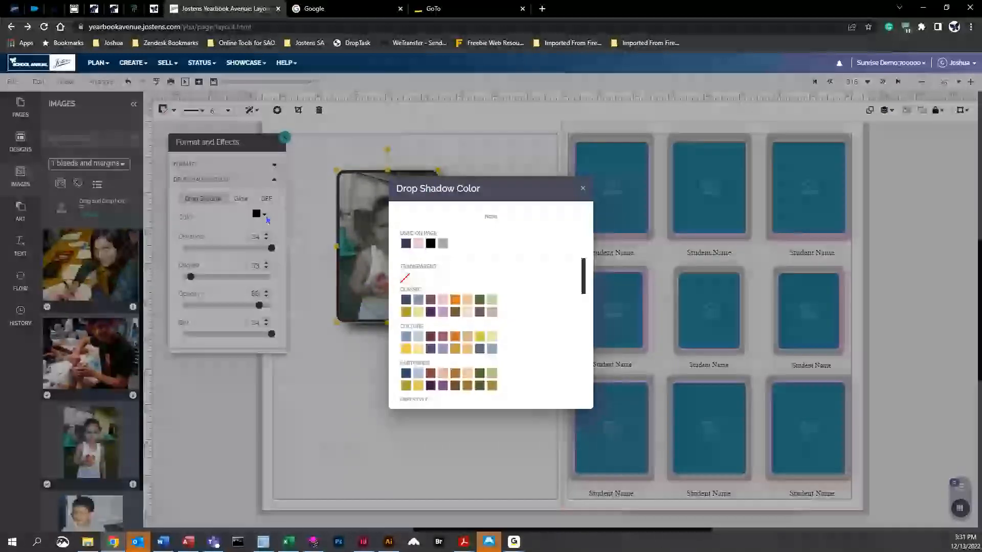
click(411, 244)
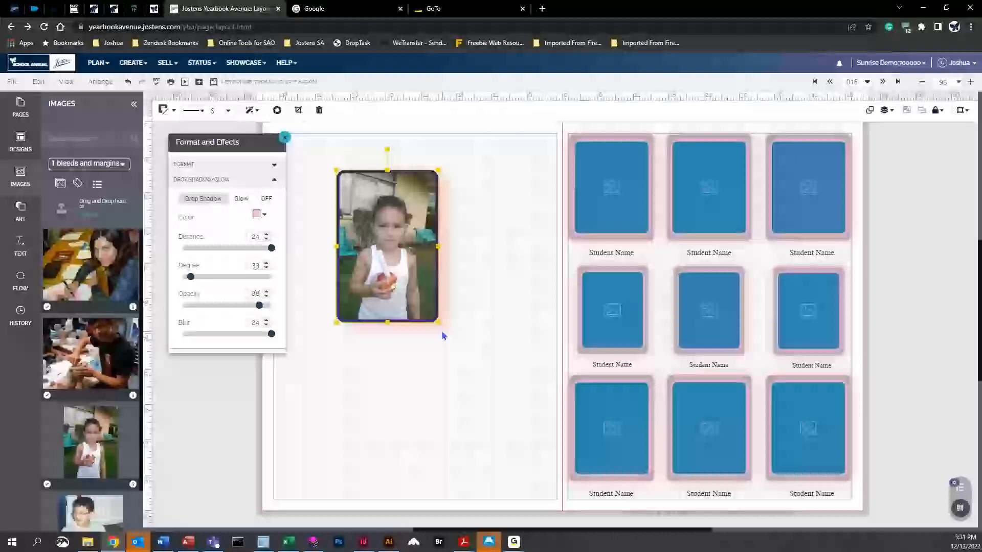
click(266, 219)
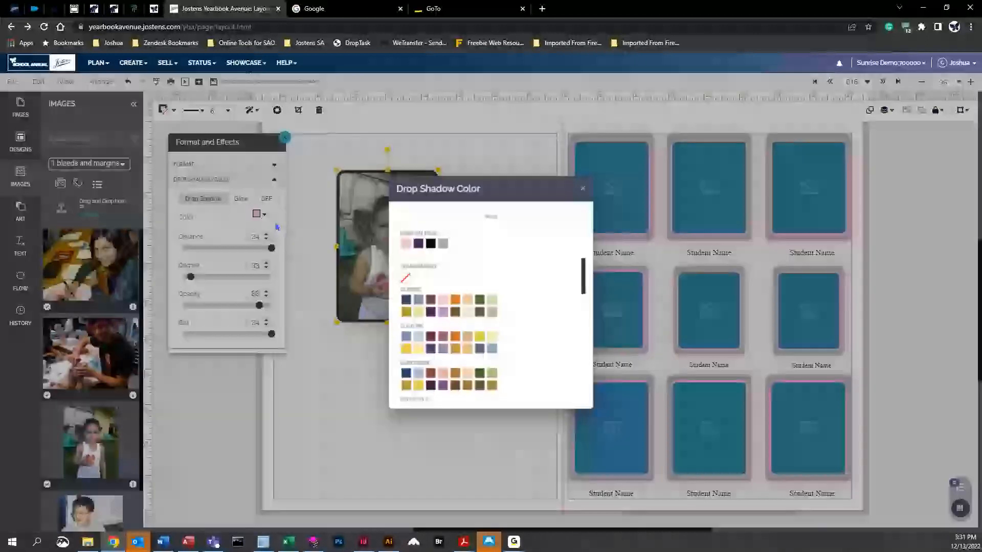
scroll(472, 365, down, 2)
scroll(472, 365, down, 3)
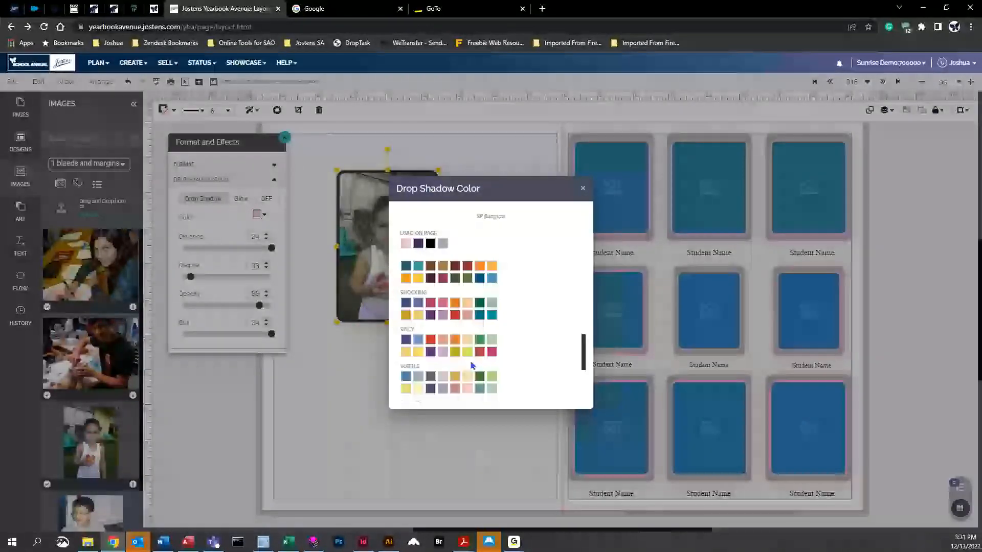
click(455, 274)
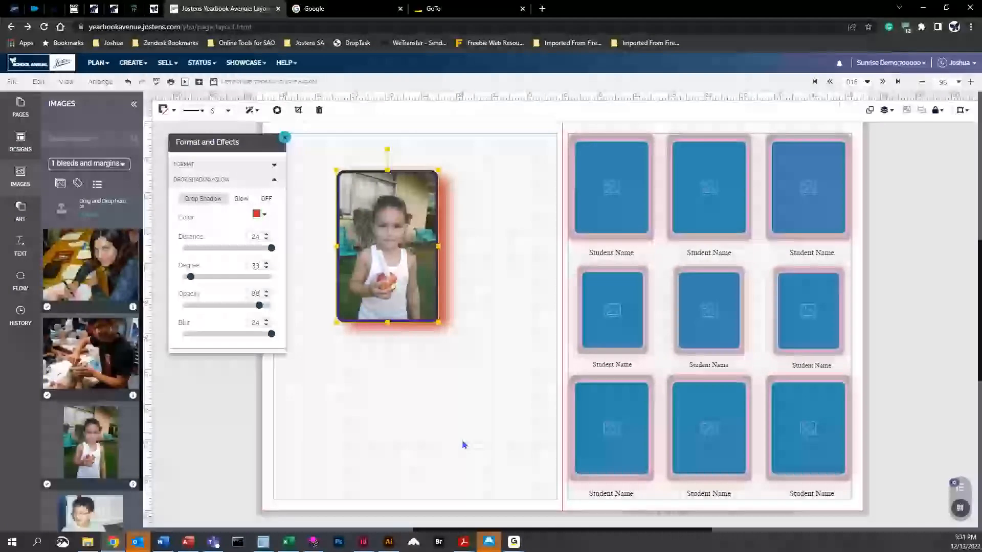
Change the drop shadow color to purple from the Earthwise palette.
click(266, 219)
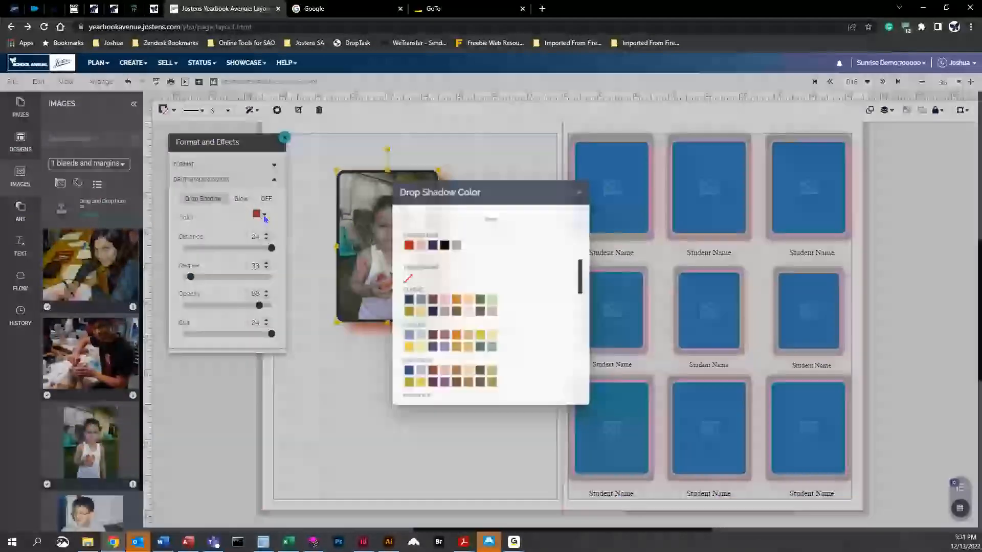
scroll(471, 382, down, 2)
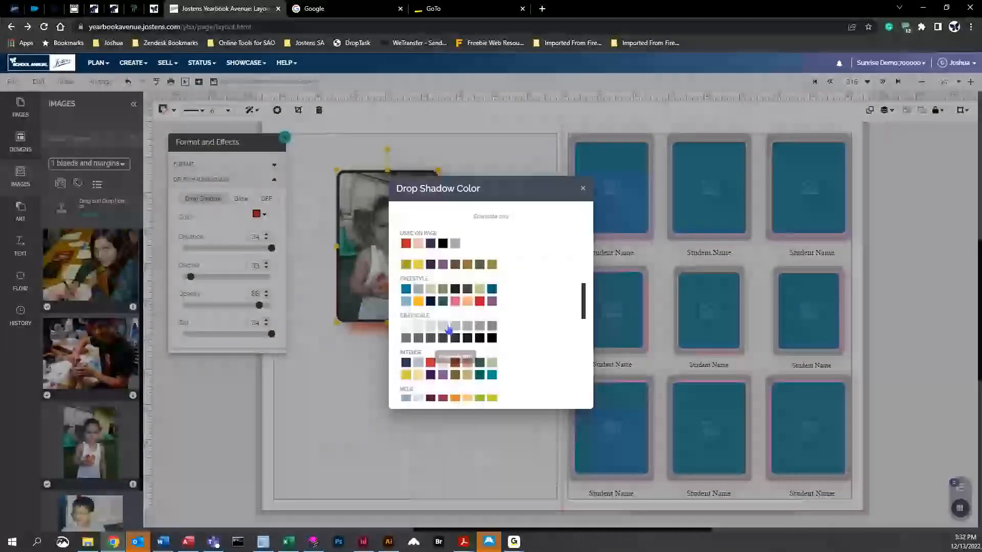
click(442, 264)
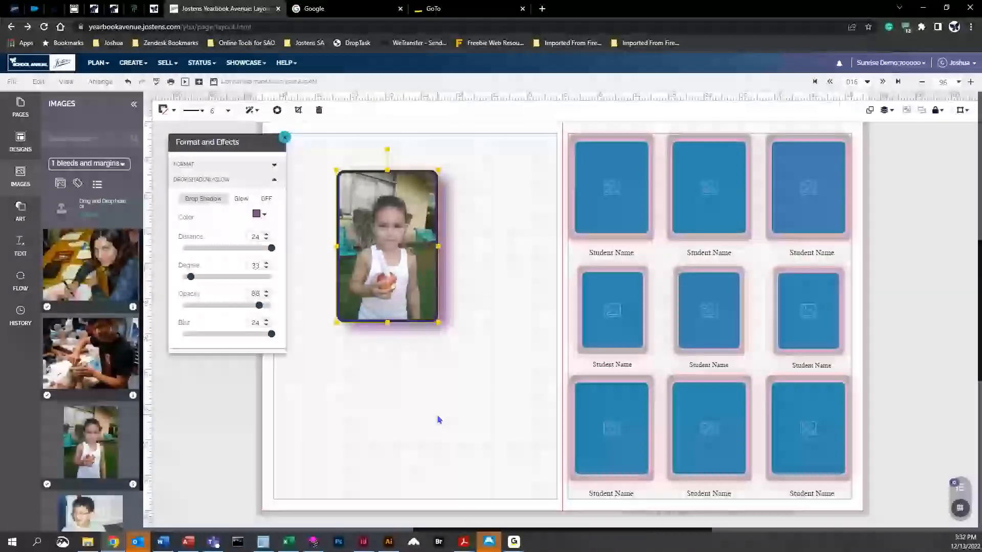
Replace the drop shadow with a glow, using opacity 99 and blur 24.
click(239, 199)
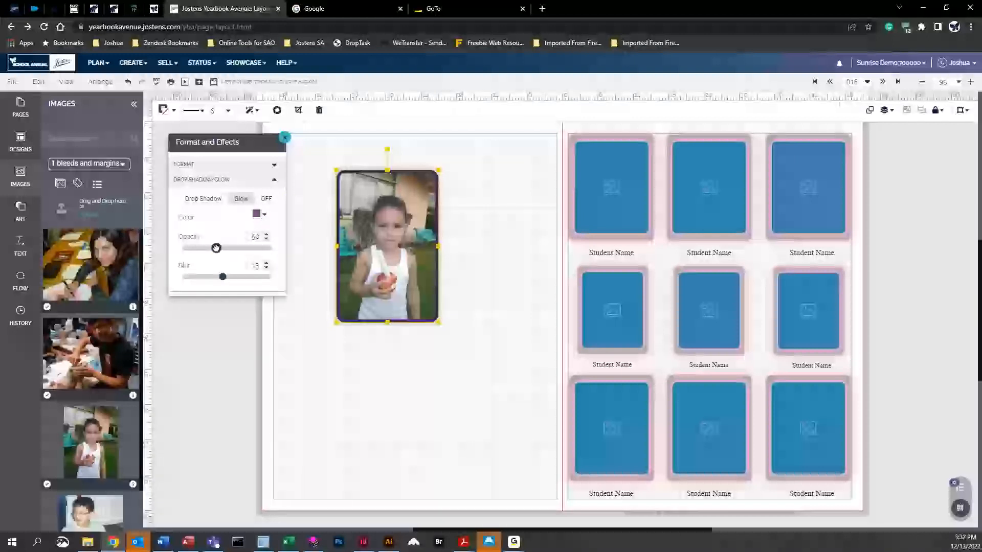
drag(216, 248, 271, 248)
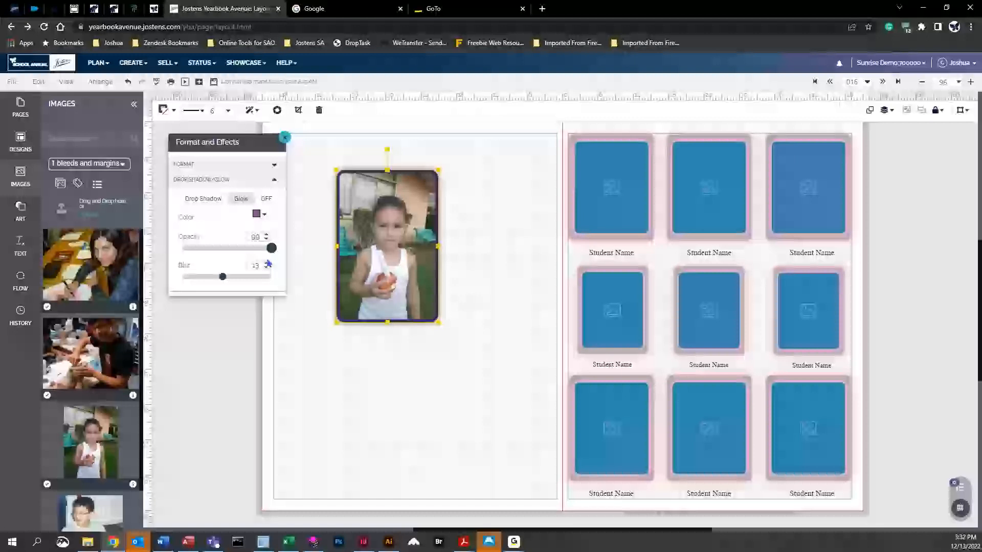
drag(220, 277, 272, 277)
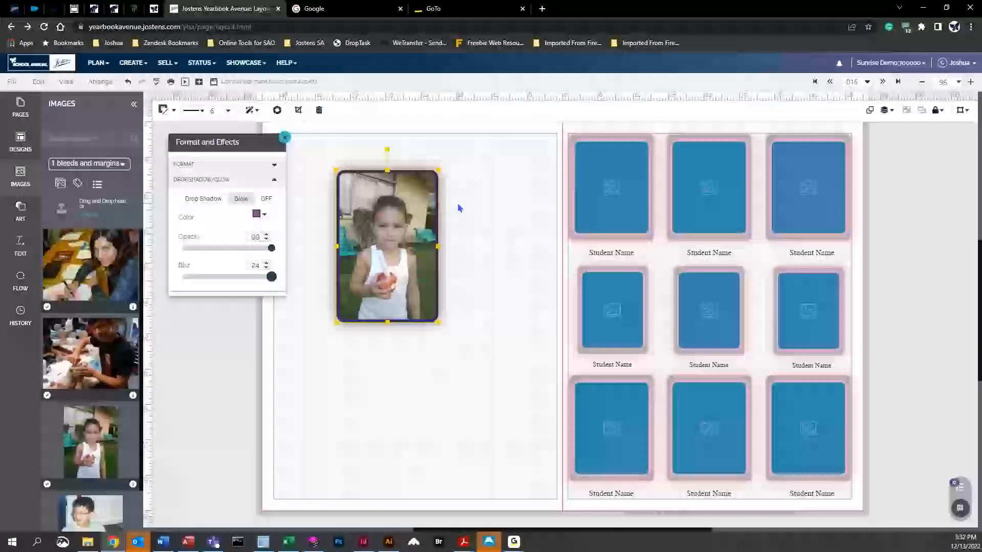
Turn off the shadow and glow effects on the child's photo and close the Format and Effects settings.
click(266, 199)
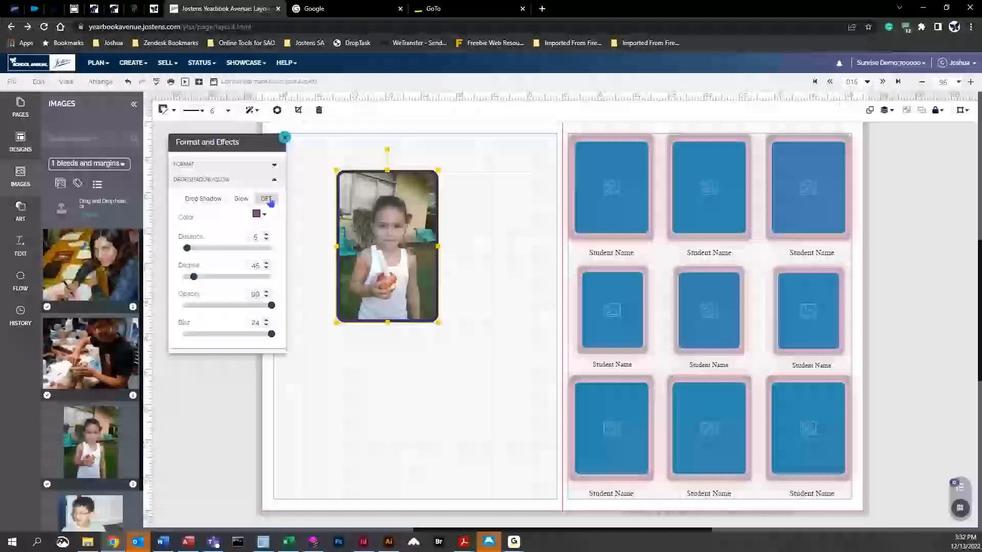
click(285, 139)
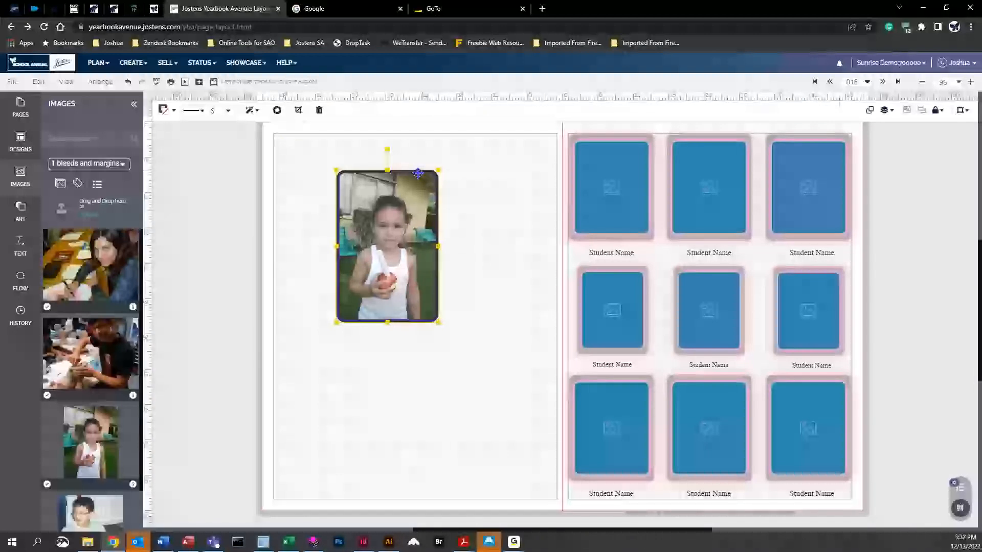
Open the child's photo in Snap Edit and try the B & W and Sepia filters one at a time, removing each.
click(278, 110)
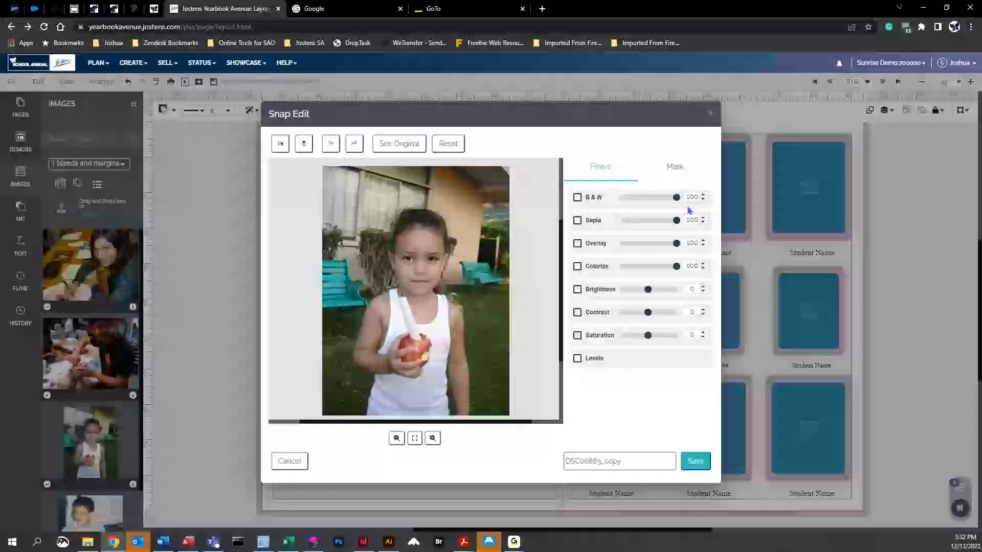
click(577, 199)
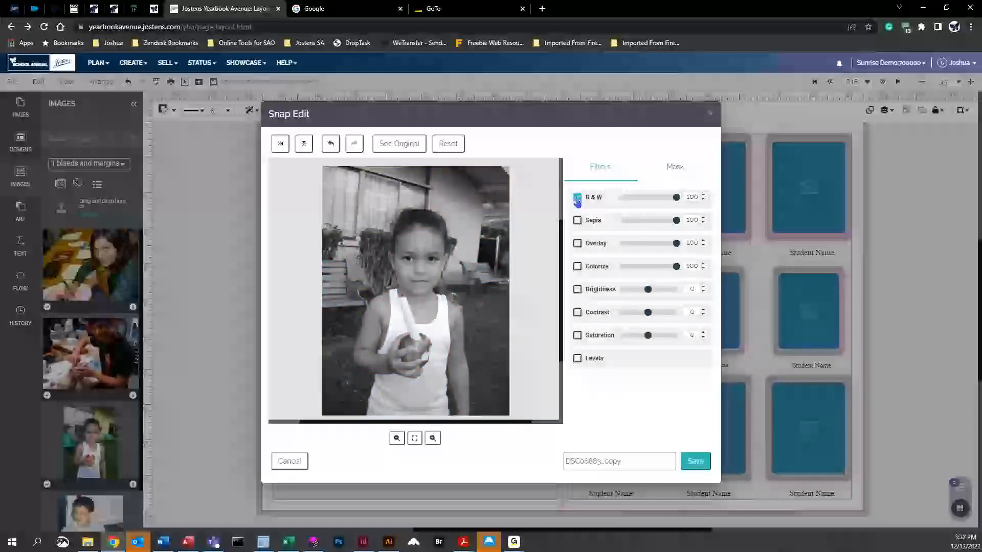
click(577, 197)
click(577, 221)
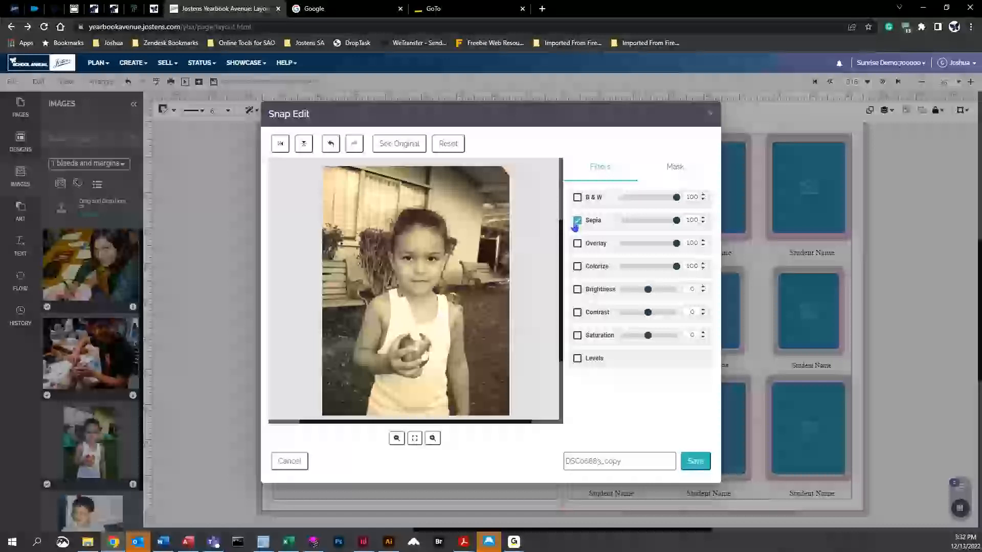
click(577, 221)
Apply the Overlay filter to the child's photo at 100 with a pale color.
click(578, 245)
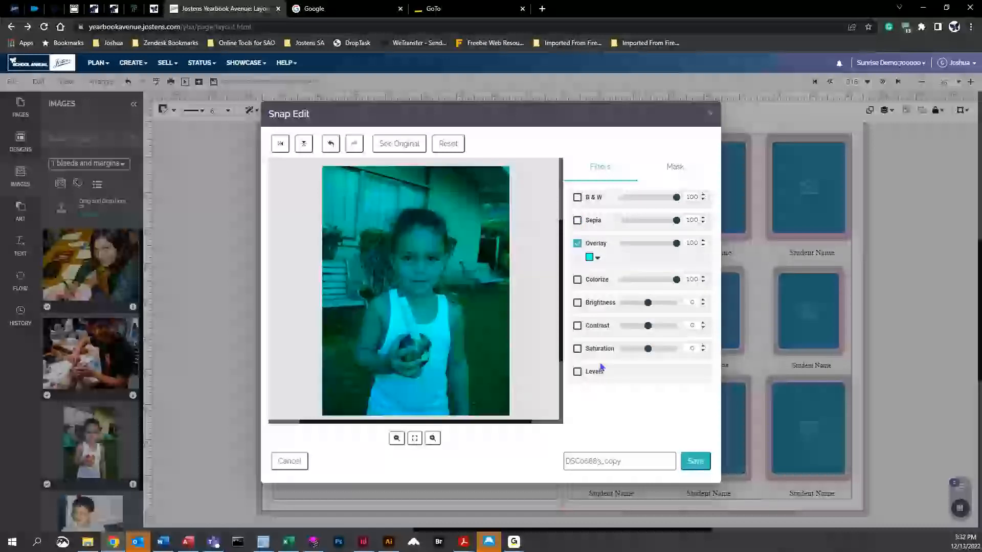
click(598, 260)
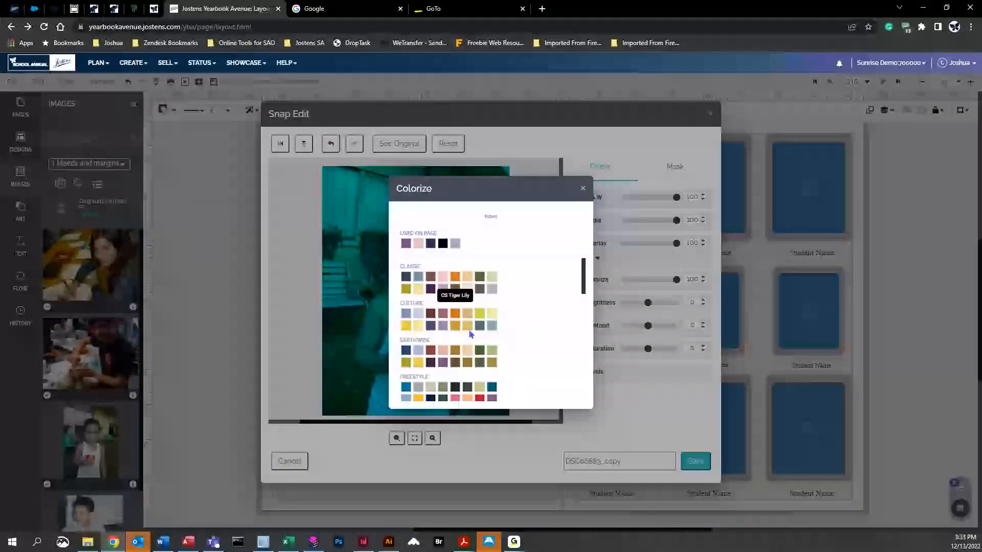
click(457, 290)
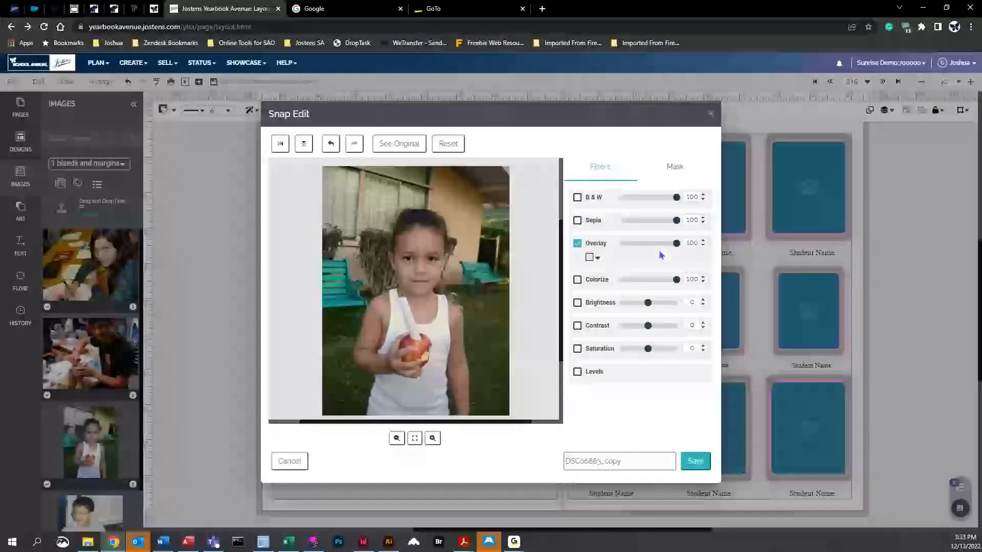
drag(675, 241, 718, 251)
Try a yellow overlay from the Earthwise palette at strength 21, and turn the Overlay filter off.
click(596, 259)
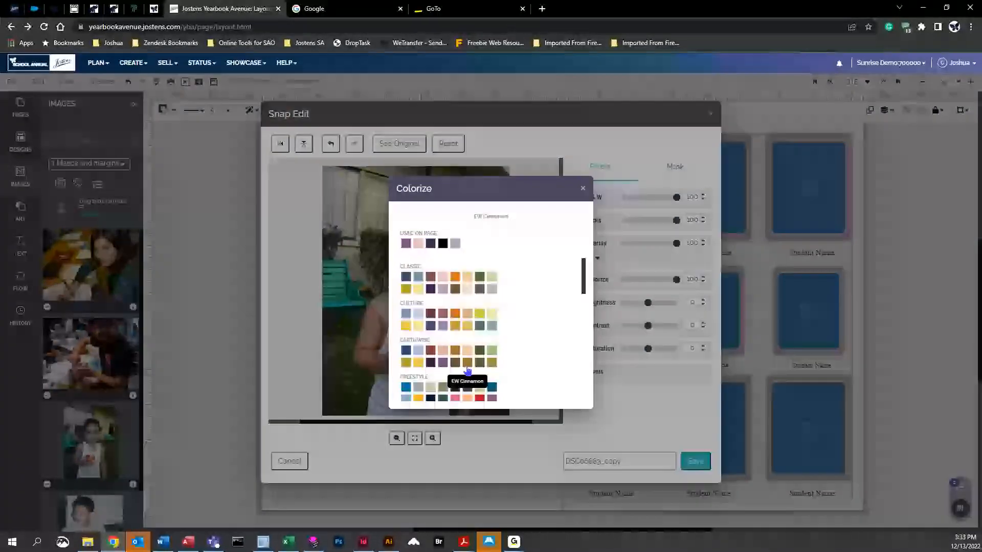
click(418, 364)
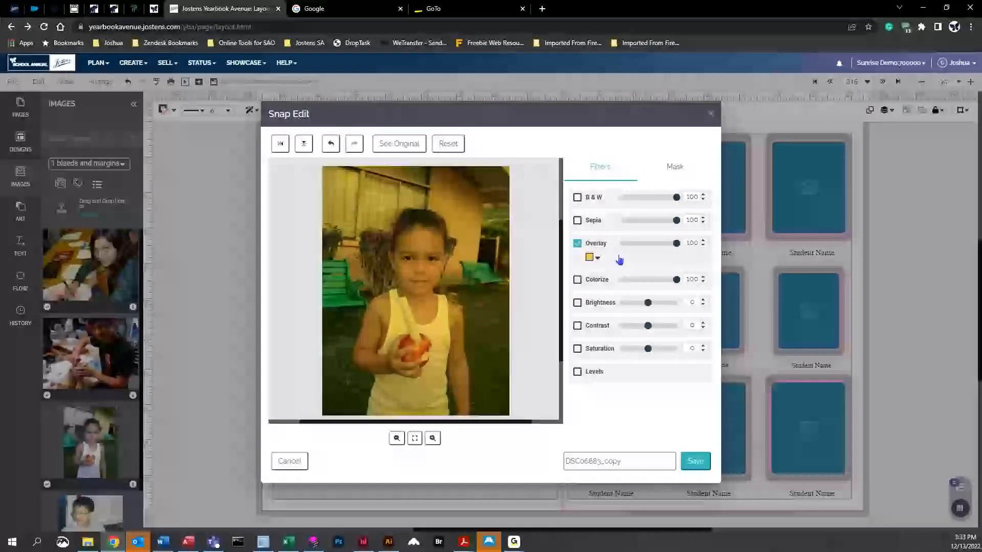
drag(674, 241, 631, 243)
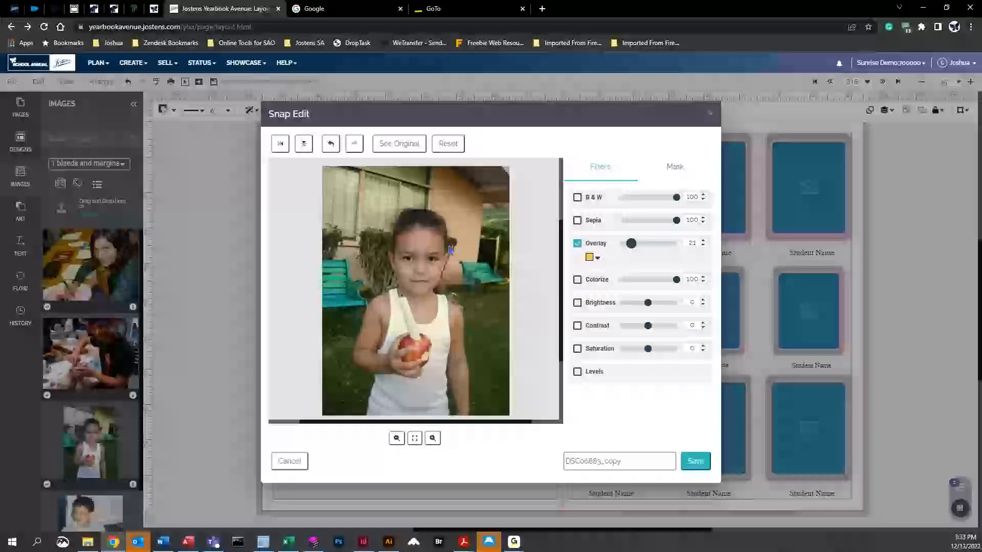
click(577, 244)
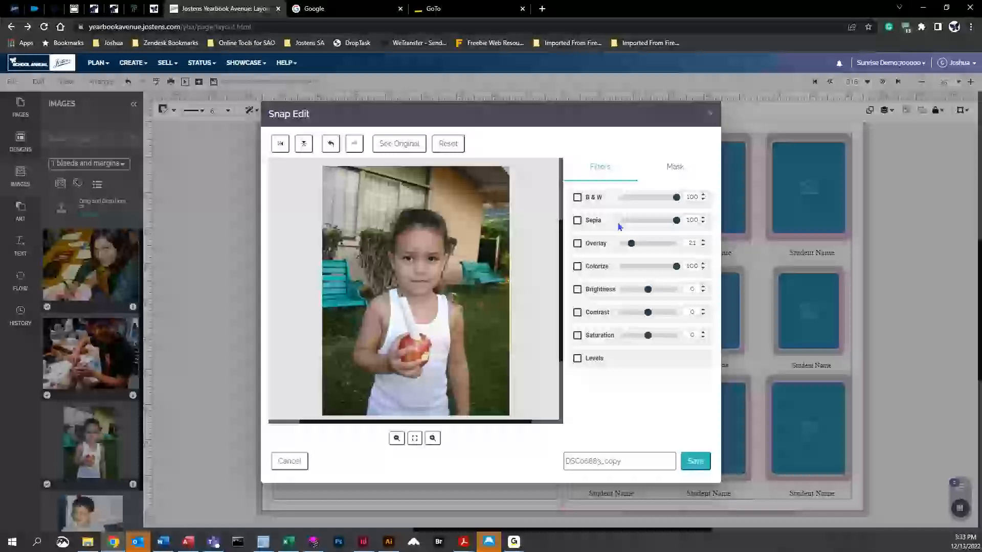
Try brightness 9, contrast 14 and a stronger saturation on the child's photo, and undo all the Snap Edit filter changes.
drag(648, 289, 664, 336)
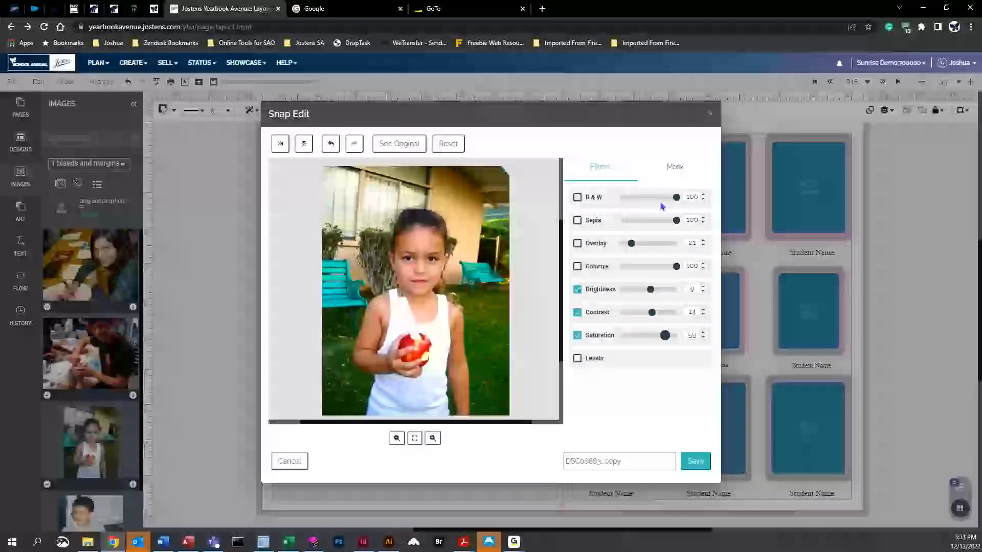
click(331, 145)
click(331, 145)
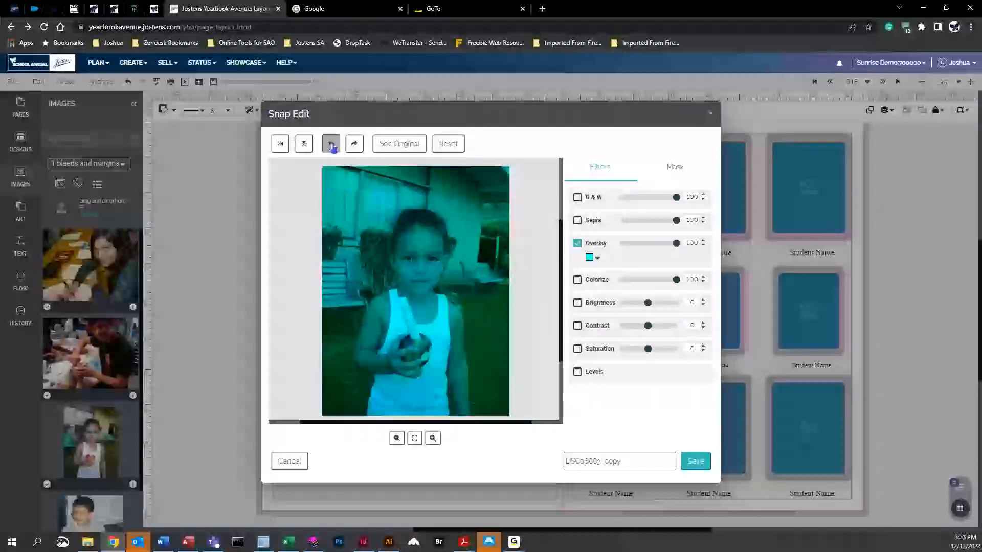
click(331, 145)
click(331, 144)
click(331, 145)
click(331, 145)
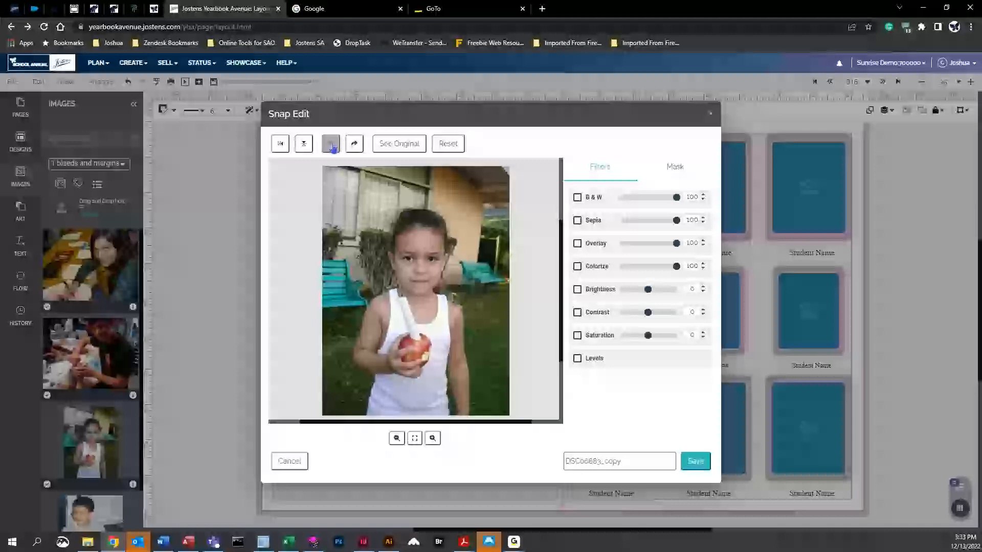
Use the mask Eraser to erase a narrow strip of background beside the child's body, running up to the photo's top edge.
click(678, 167)
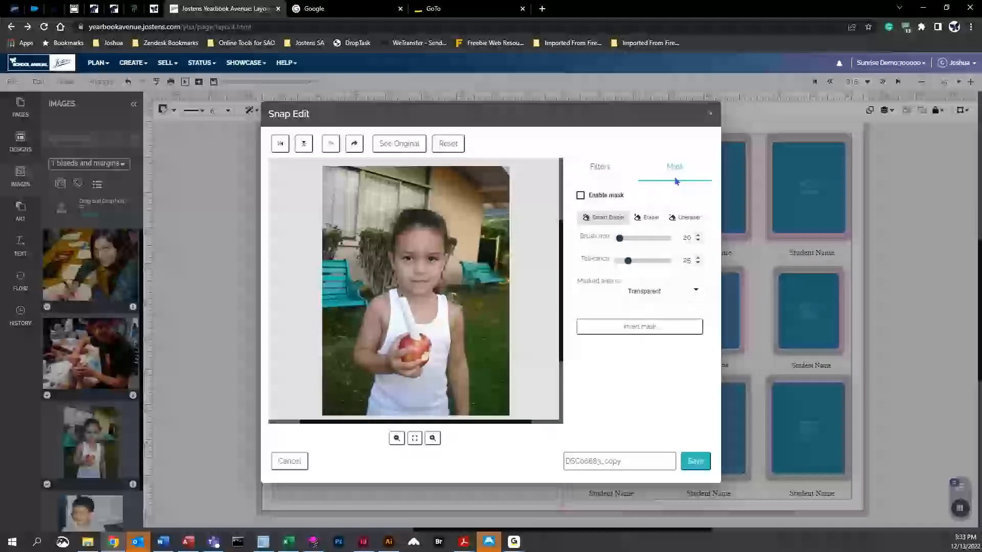
click(645, 218)
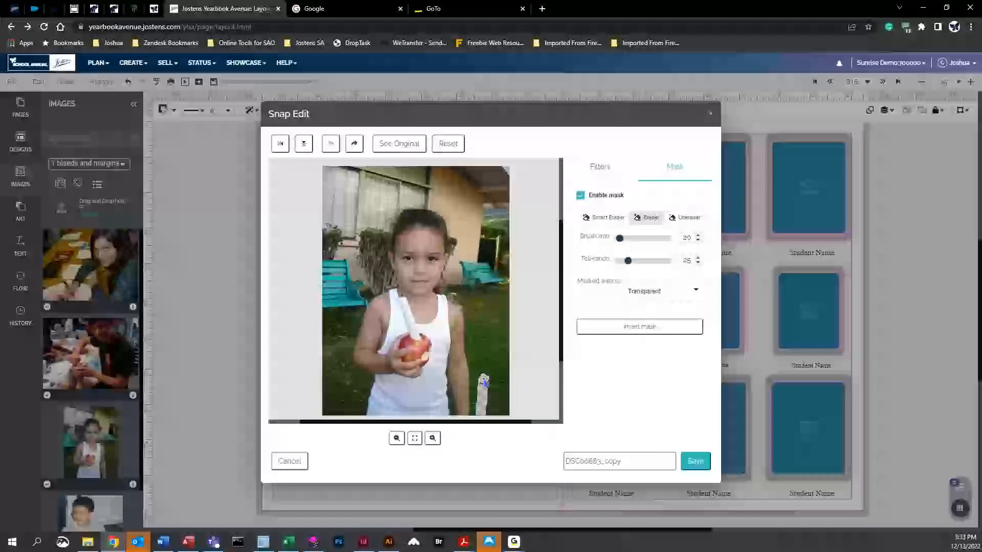
drag(485, 374, 481, 339)
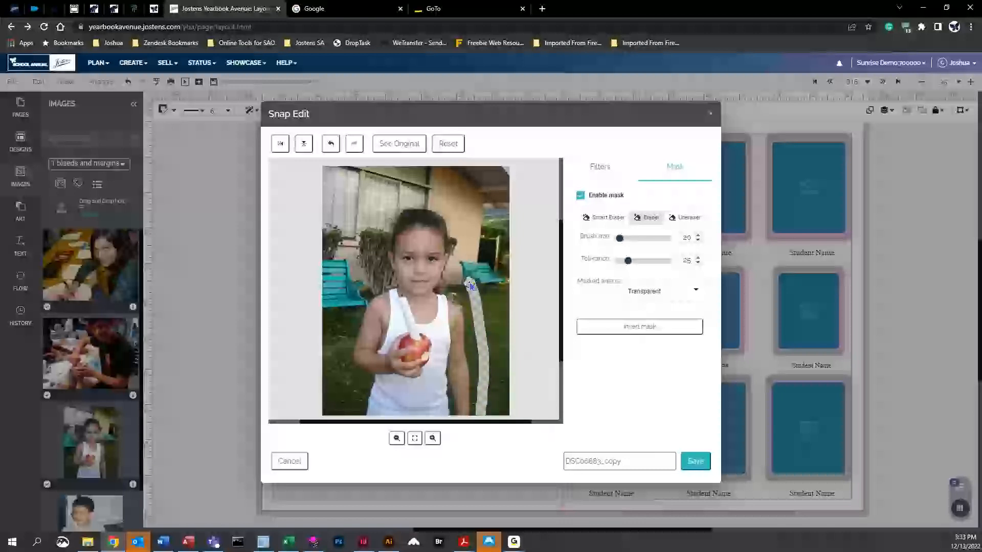
drag(471, 286, 448, 172)
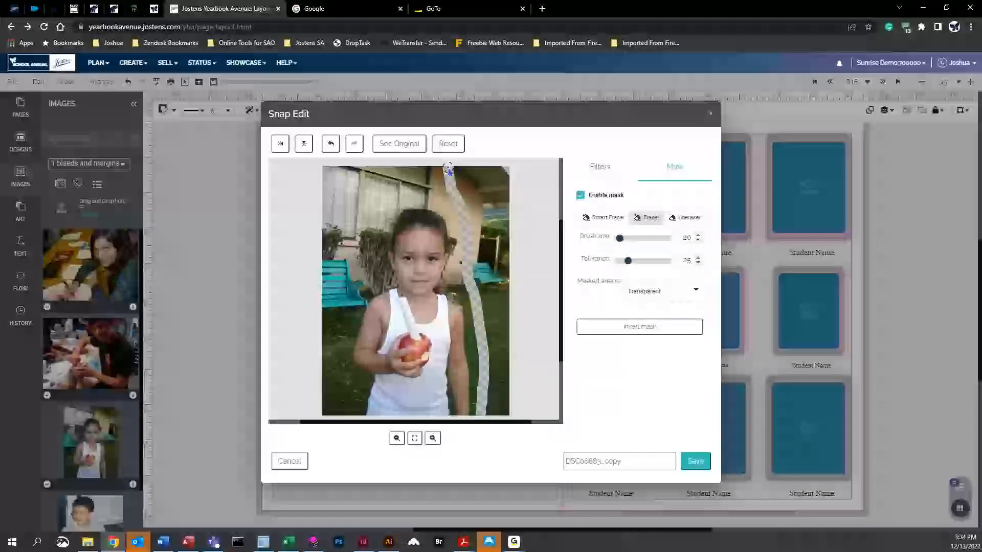
Set the eraser's brush size to 79, erase the remaining background beyond the strip and save the edited photo.
drag(619, 238, 636, 238)
mouse_move(455, 175)
mouse_down()
mouse_move(499, 189)
mouse_move(477, 188)
mouse_move(504, 384)
mouse_move(517, 401)
mouse_up()
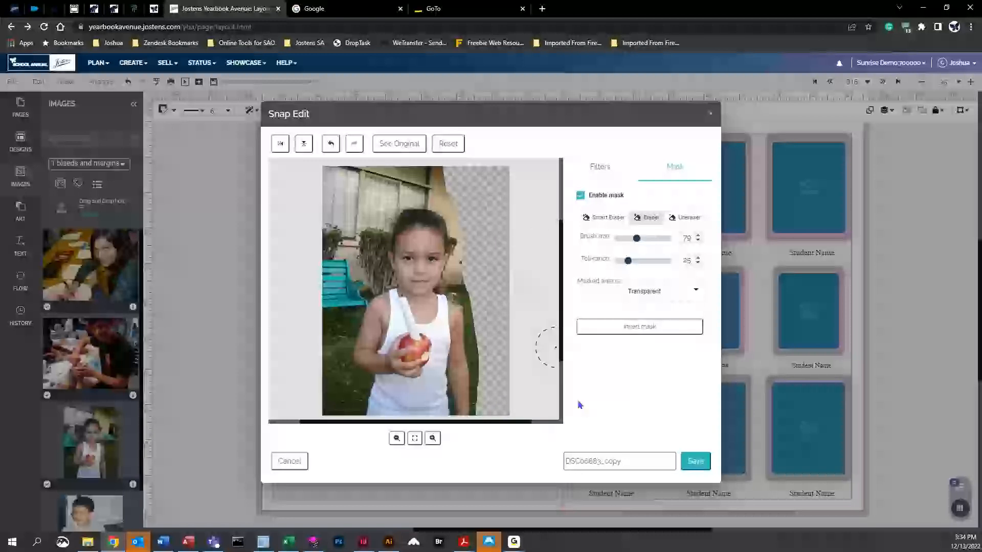
click(701, 463)
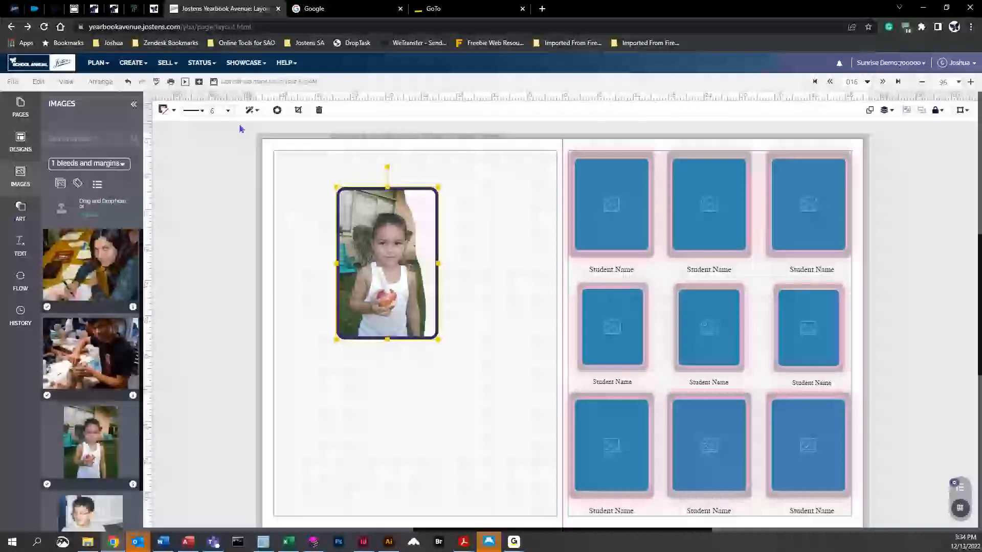
Remove the border from the cut-out child's photo by setting its stroke width to 0 pt, and deselect it.
click(197, 111)
click(228, 111)
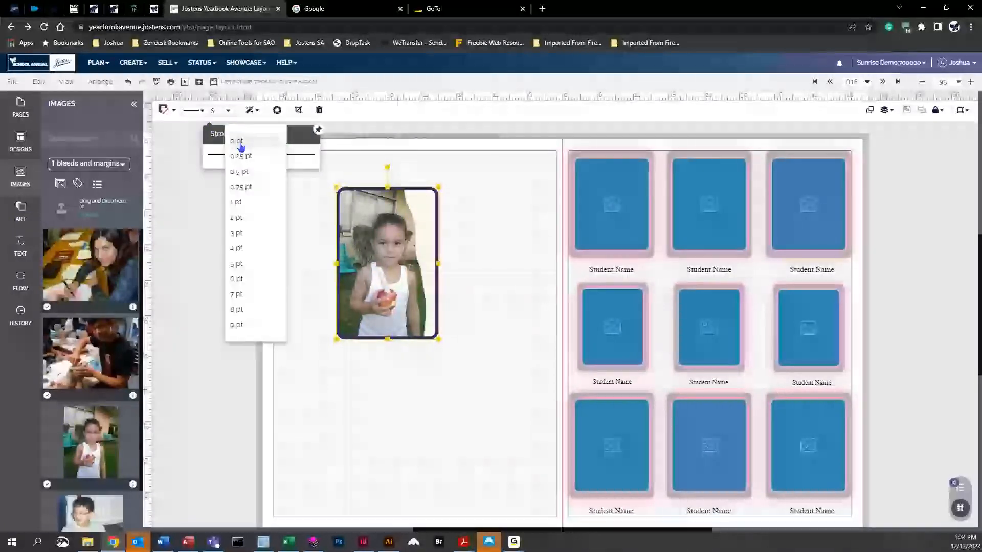
click(238, 146)
click(333, 339)
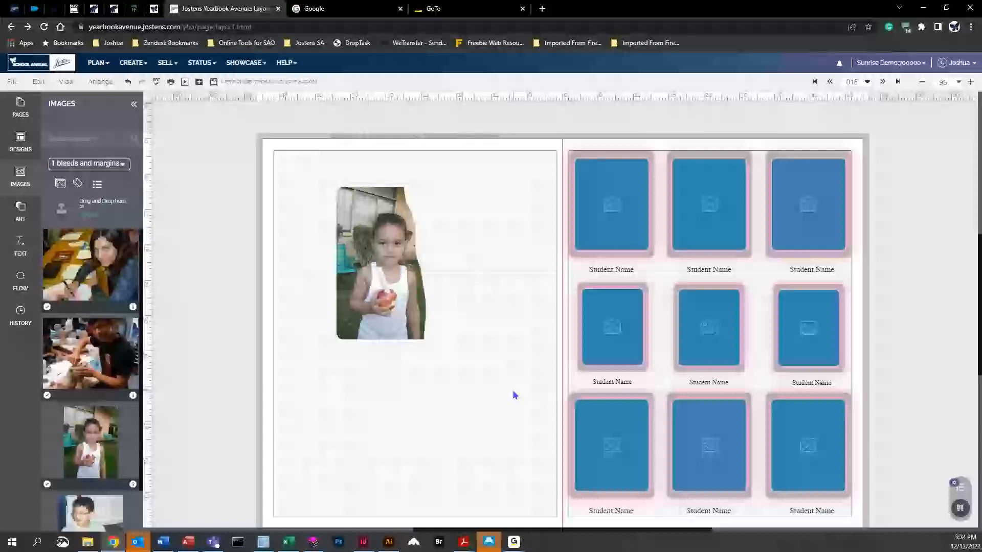
Add a second copy of the child's photo to the blank page and place it directly beside the cut-out one.
scroll(91, 435, down, 1)
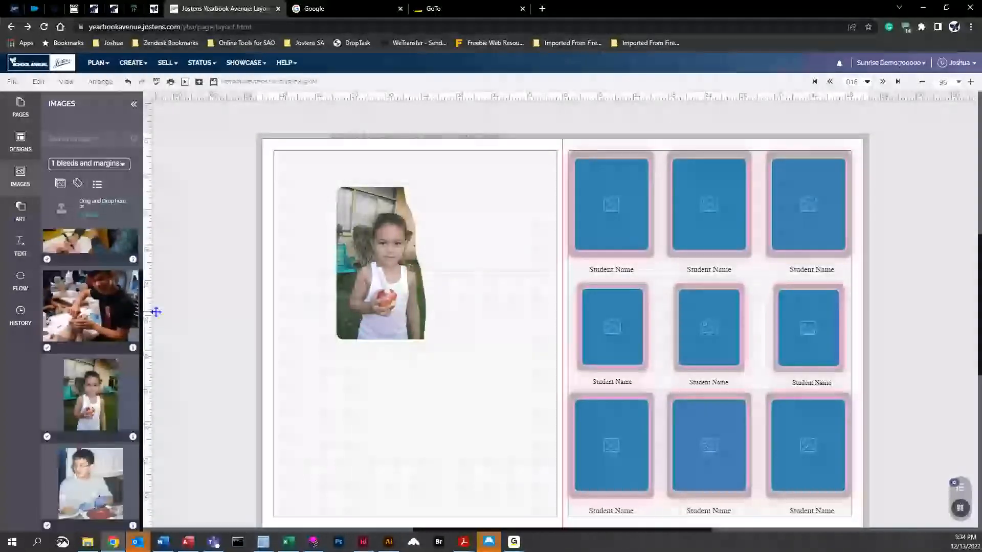
scroll(100, 399, up, 1)
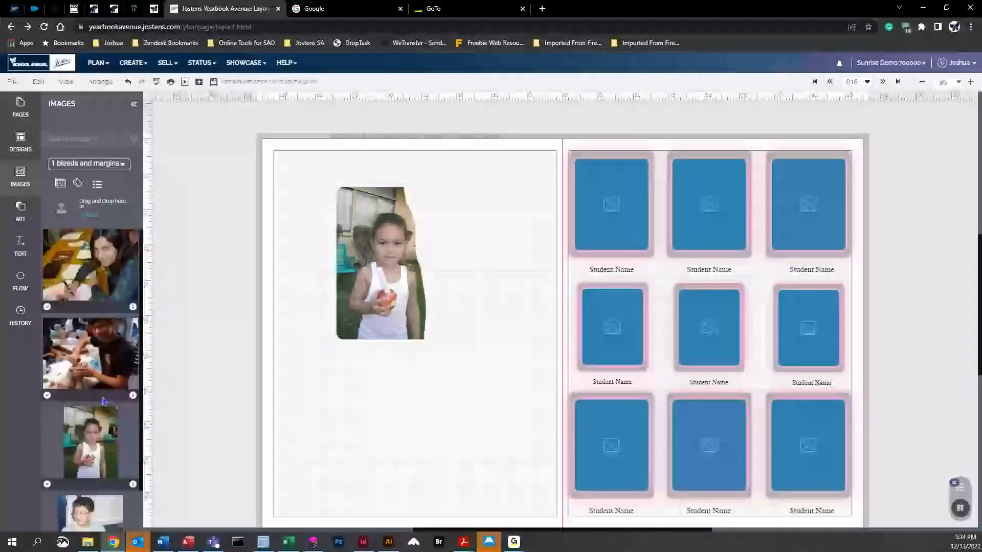
drag(105, 405, 569, 376)
click(471, 338)
drag(525, 296, 504, 262)
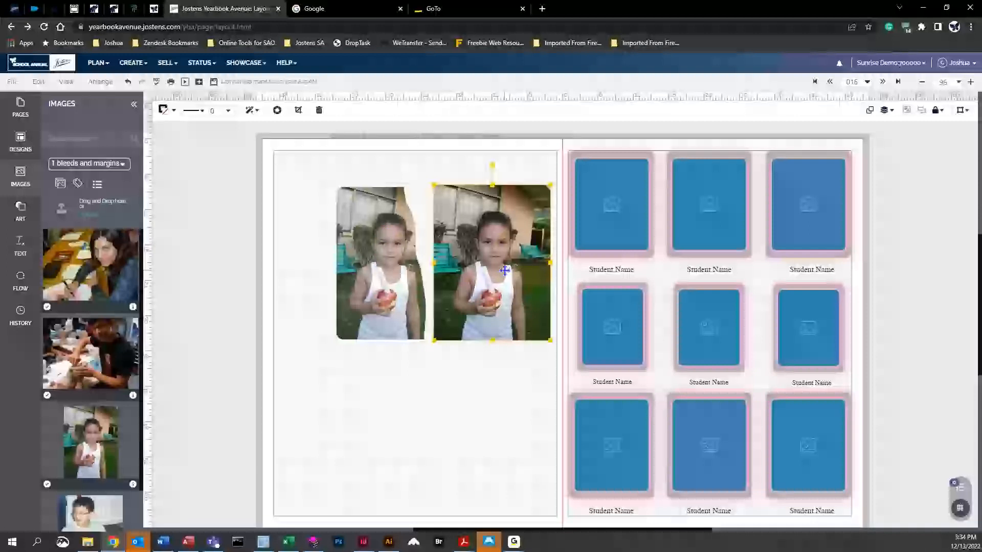
drag(504, 270, 495, 271)
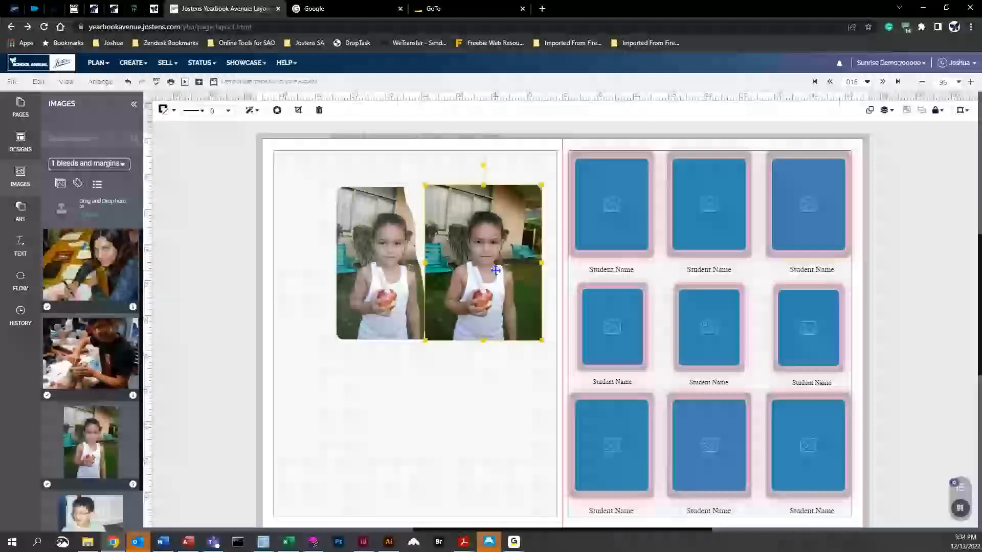
Send the full photo to the back, slide it behind the cut-out photo, and move it back out beside it.
click(887, 110)
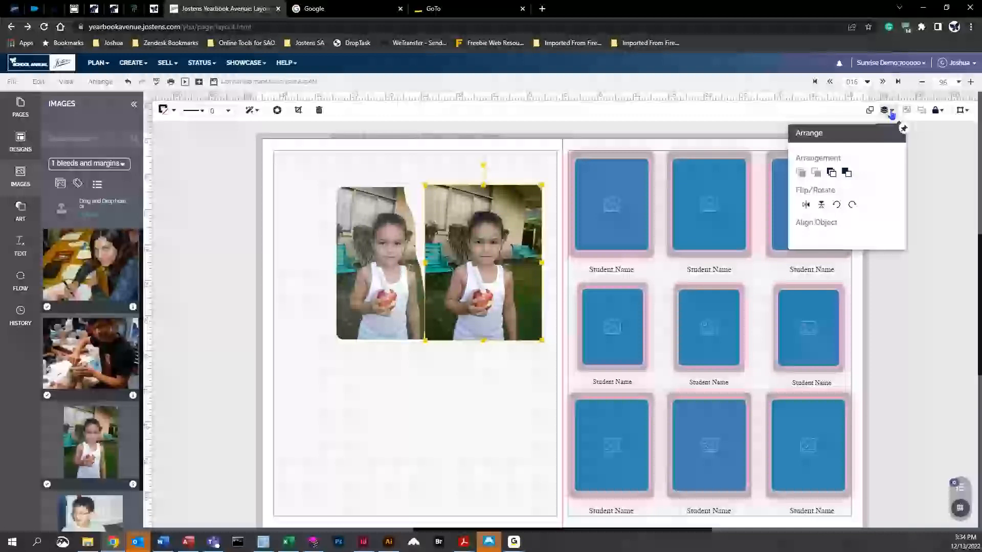
click(847, 175)
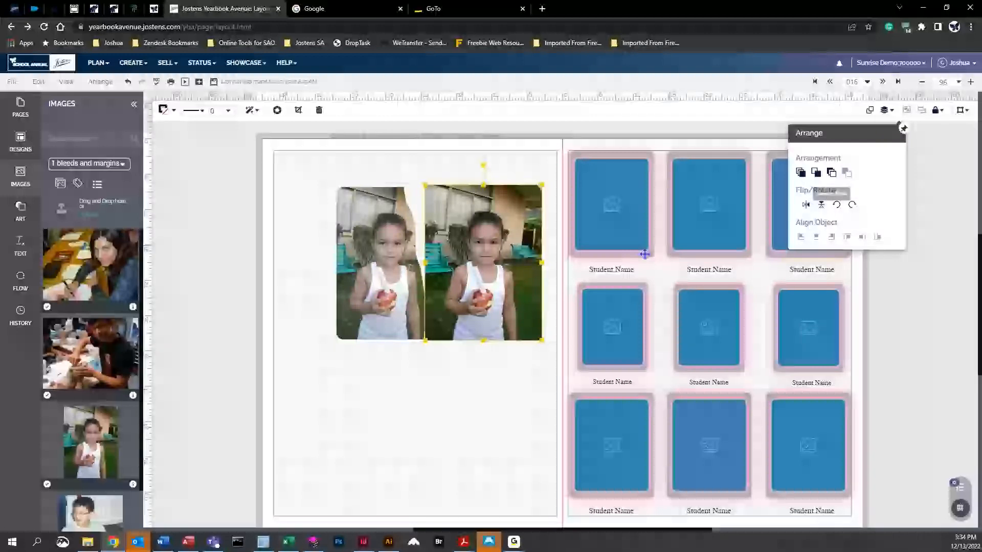
drag(500, 261, 457, 260)
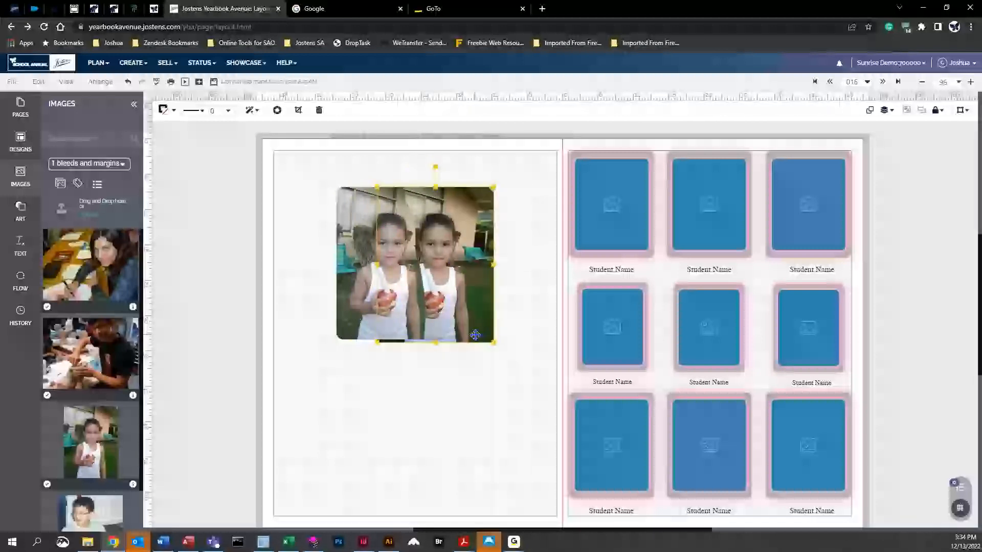
drag(445, 231, 496, 225)
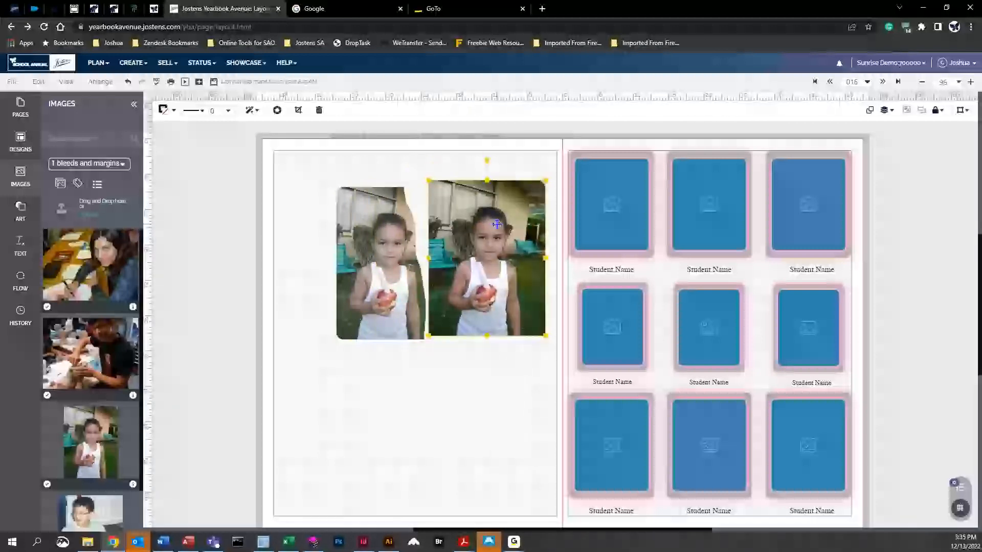
In Snap Edit, mask the full photo with the masked area as Black & White, erase over the background around the child and save.
click(279, 110)
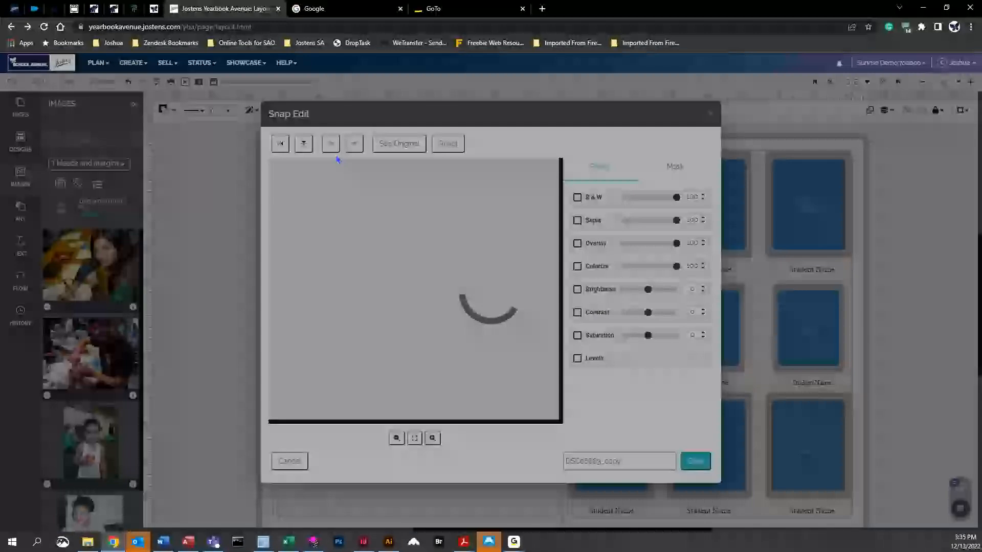
click(676, 171)
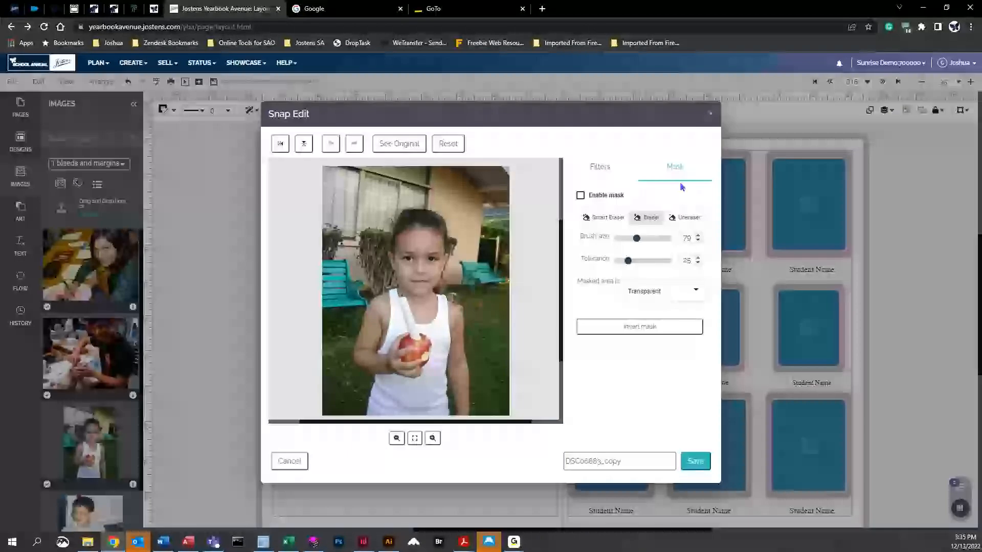
click(658, 291)
click(652, 313)
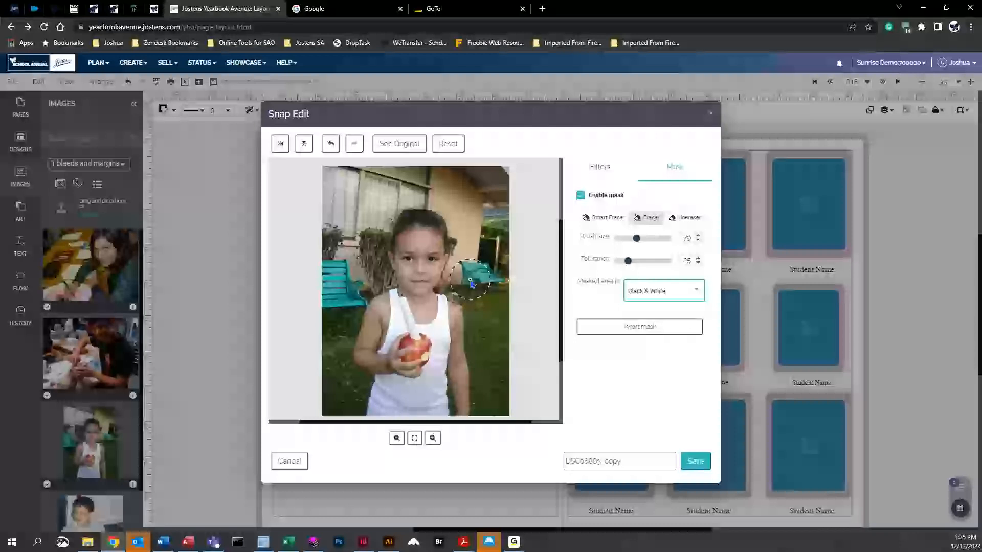
mouse_move(471, 284)
mouse_down()
mouse_move(485, 235)
mouse_move(472, 203)
mouse_move(441, 188)
mouse_move(327, 180)
mouse_move(338, 292)
mouse_move(354, 262)
mouse_move(334, 370)
mouse_up()
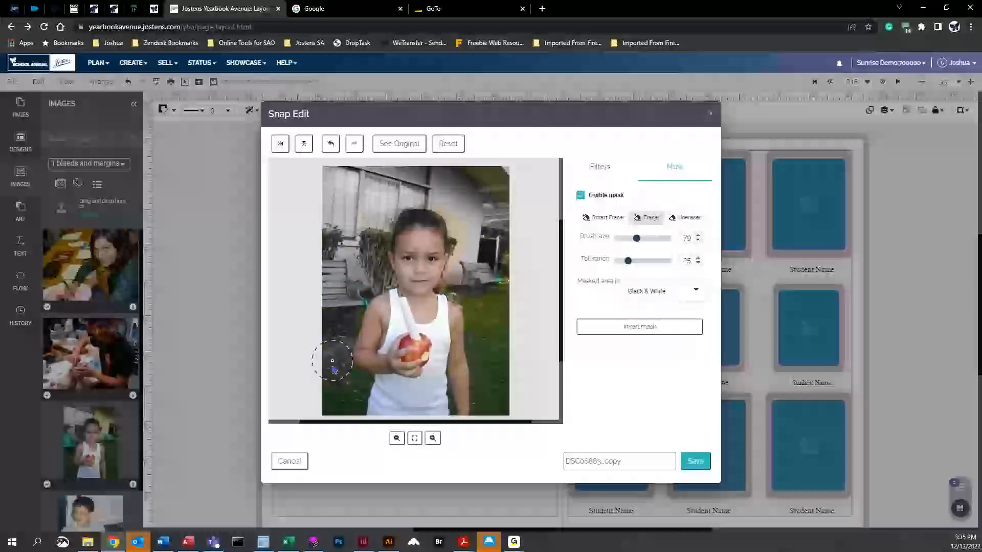
mouse_move(339, 405)
mouse_down()
mouse_move(322, 316)
mouse_move(339, 177)
mouse_move(358, 191)
mouse_move(359, 221)
mouse_move(375, 227)
mouse_move(378, 206)
mouse_move(446, 193)
mouse_up()
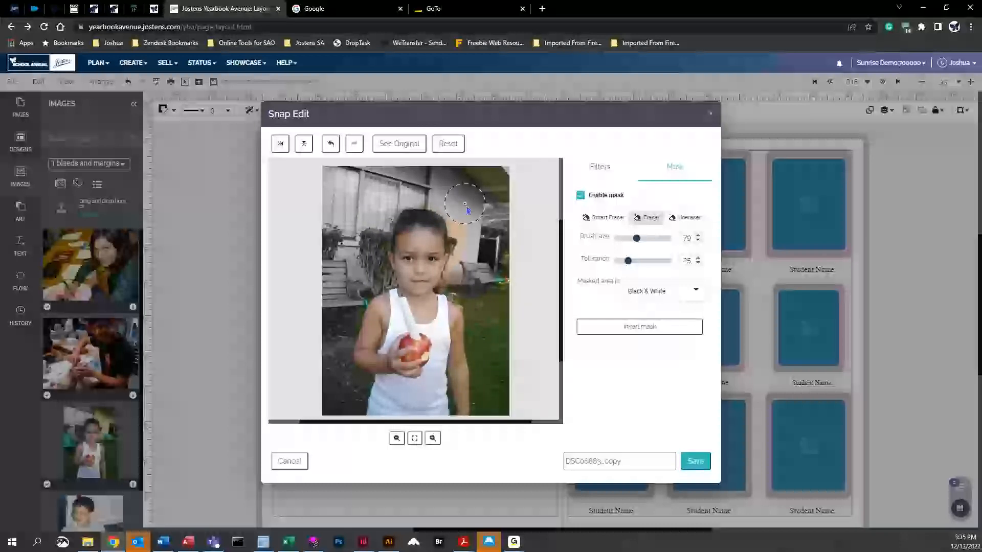
drag(478, 238, 470, 275)
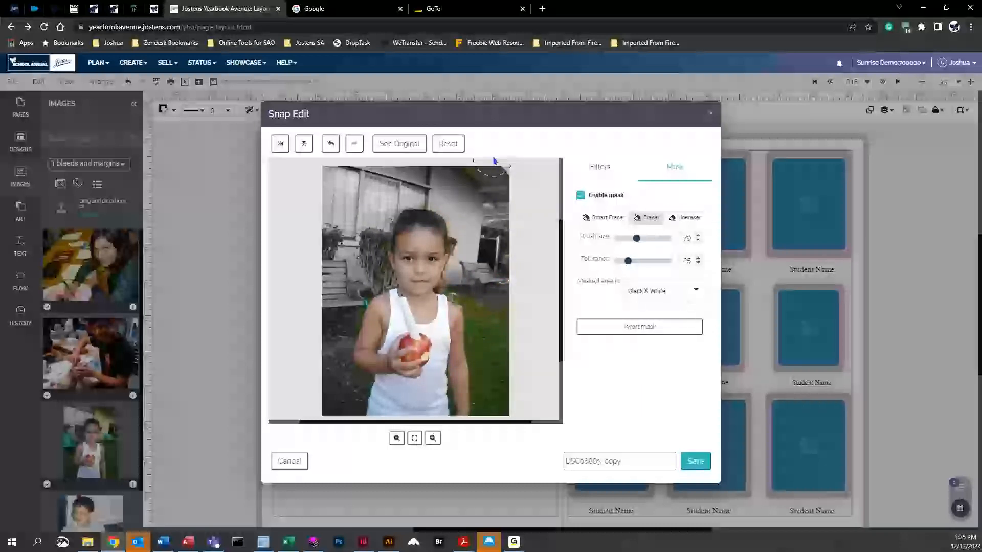
drag(478, 200, 487, 216)
drag(486, 281, 467, 288)
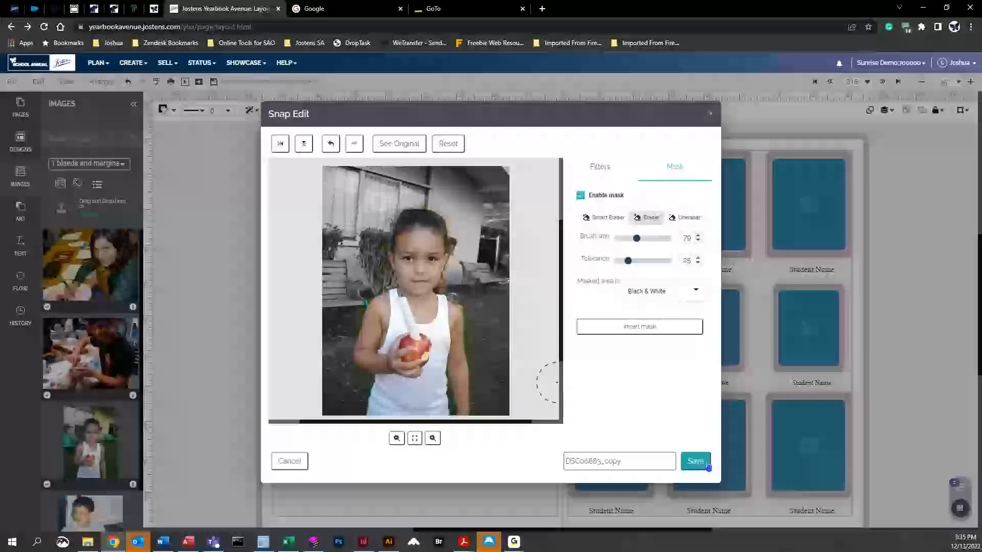
click(708, 465)
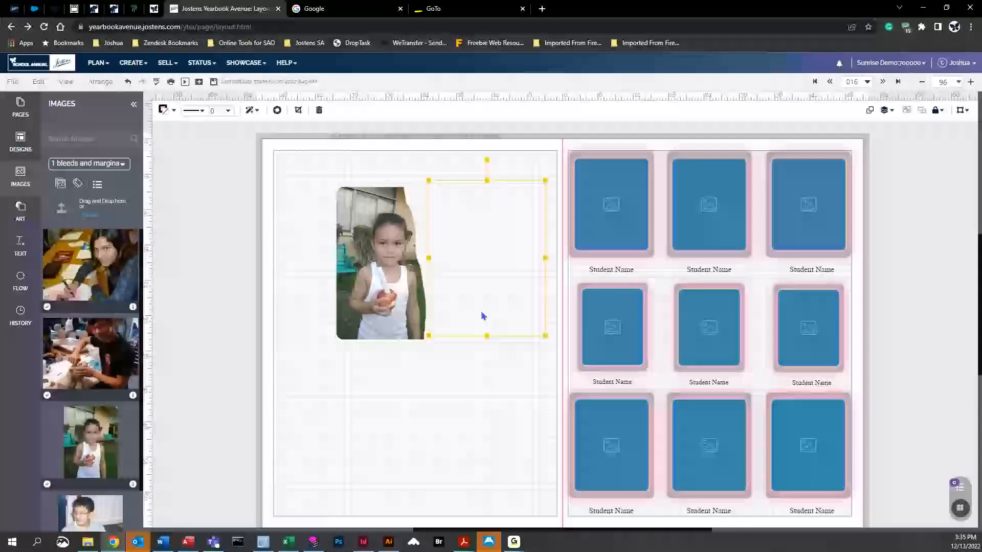
Reposition the cut-out and the partly black-and-white photo side by side near the page's upper edge, with a gap between them.
drag(491, 269, 493, 272)
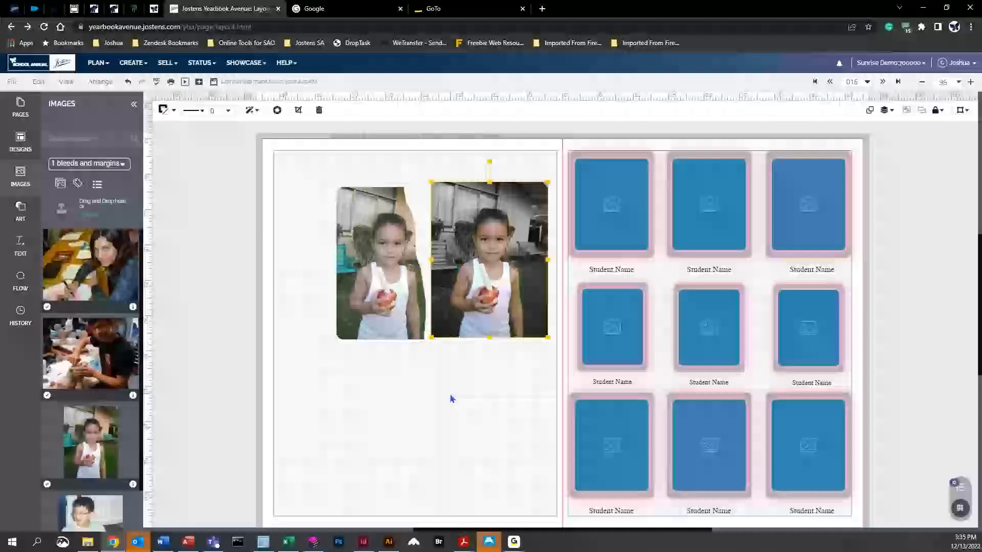
drag(373, 263, 343, 252)
drag(490, 259, 480, 251)
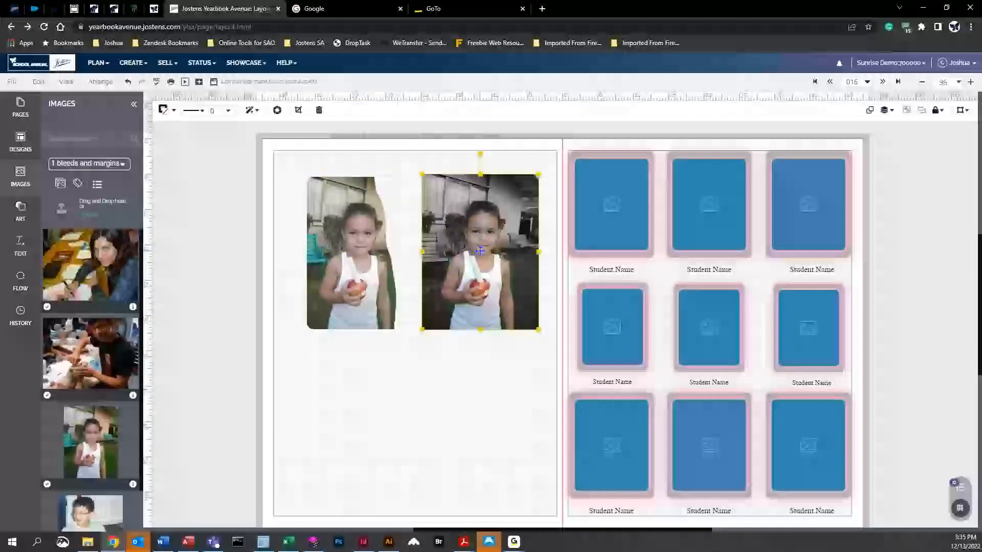
Show the text styles for the layout, and leave the layout for the Fonts planning page.
click(39, 250)
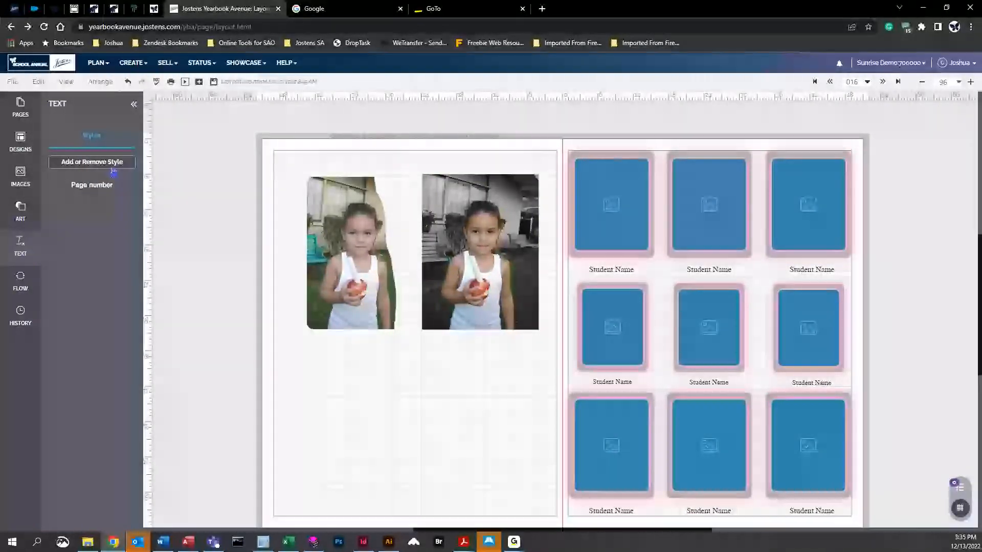
click(104, 64)
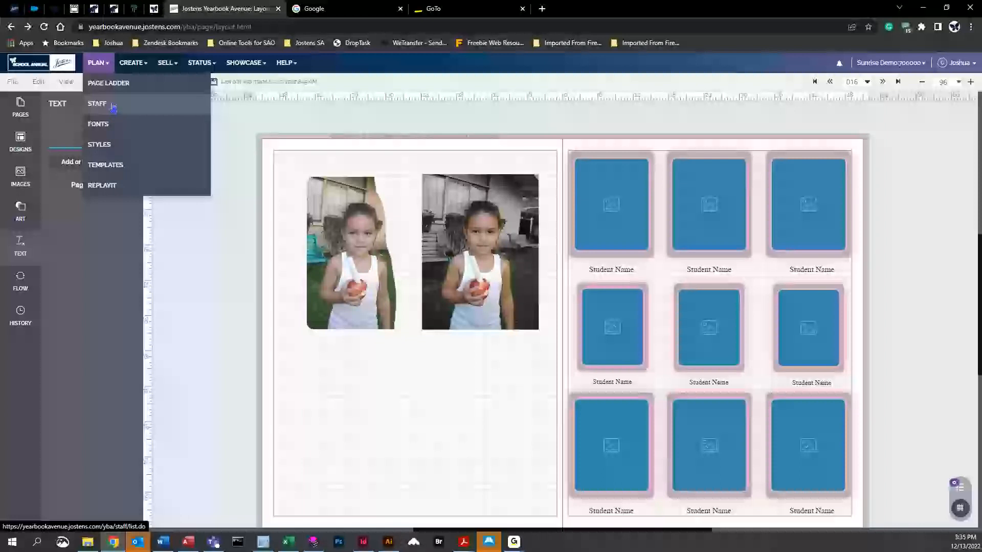
click(110, 124)
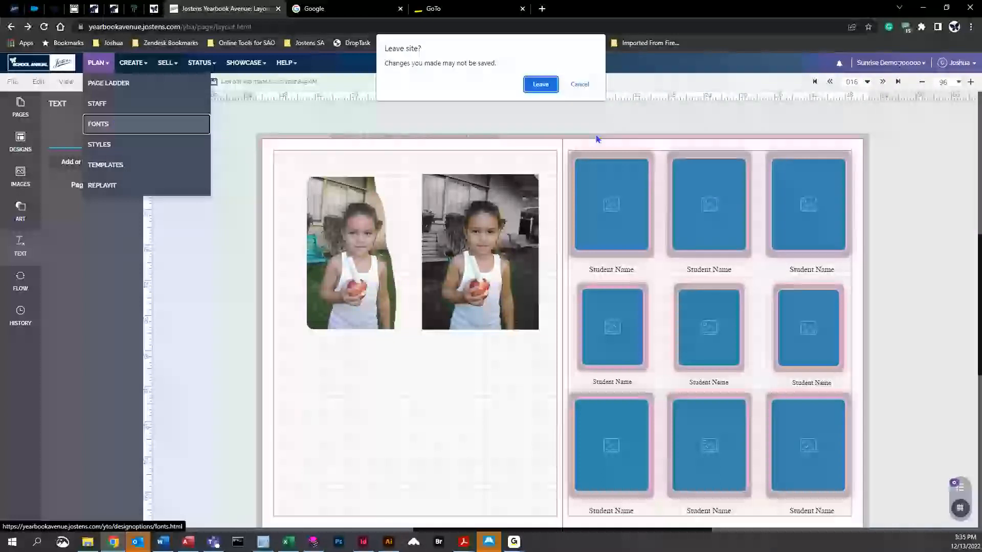
click(545, 93)
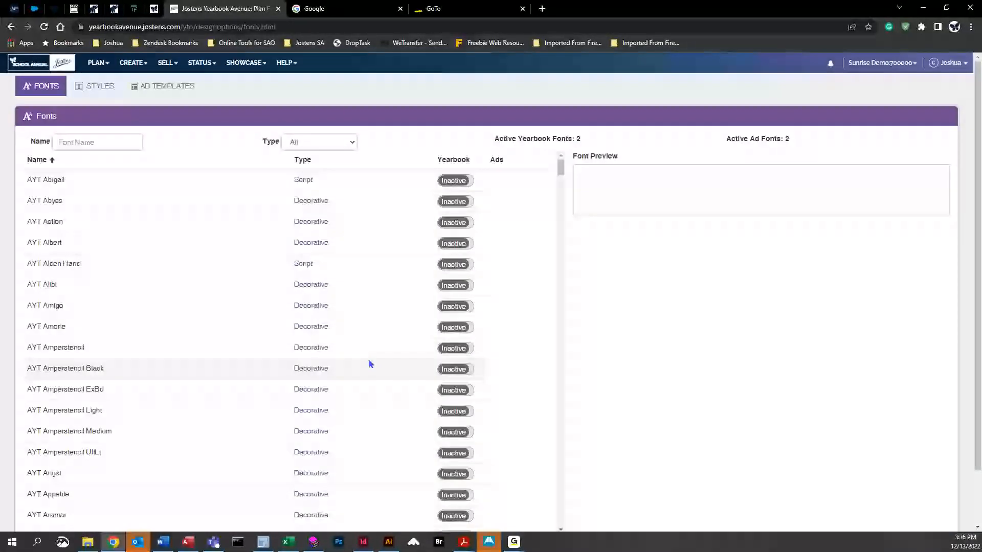
Activate the AYT Abigail, AYT Abyss, AYT Action and AYT Albert fonts for the yearbook.
click(512, 184)
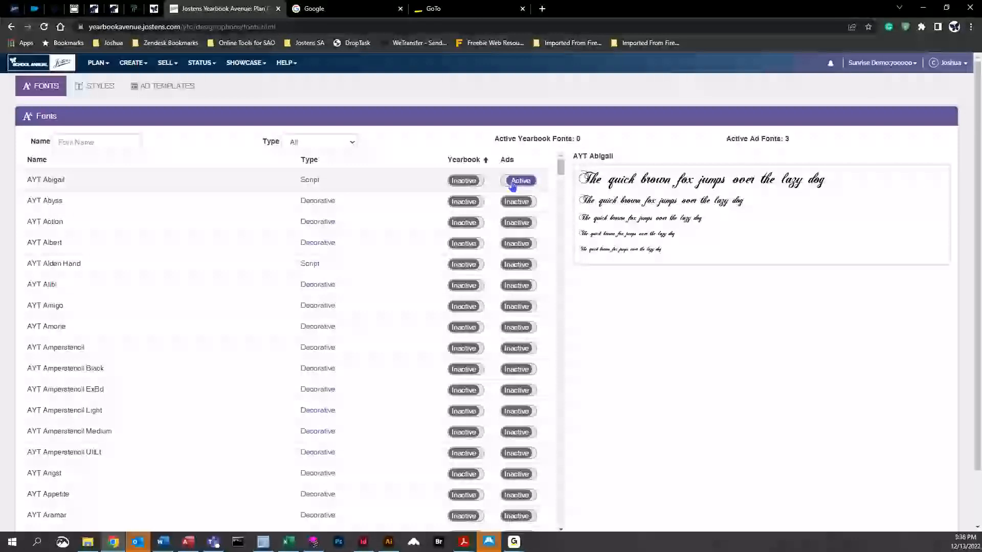
click(463, 182)
click(465, 202)
click(465, 224)
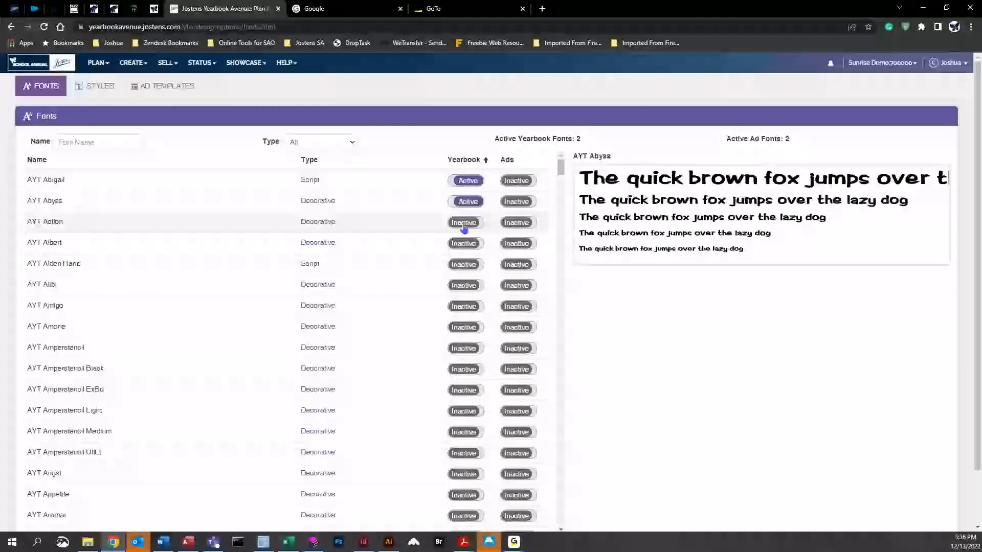
click(462, 247)
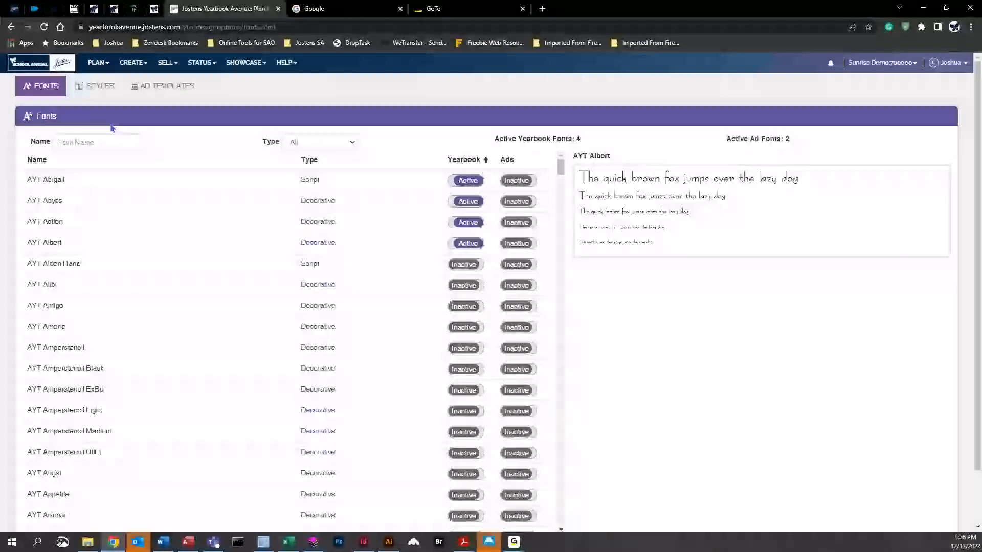
Add a Headline style named New Style using the AYT Abyss font, size 6 and Normal attribute, and save it.
click(89, 86)
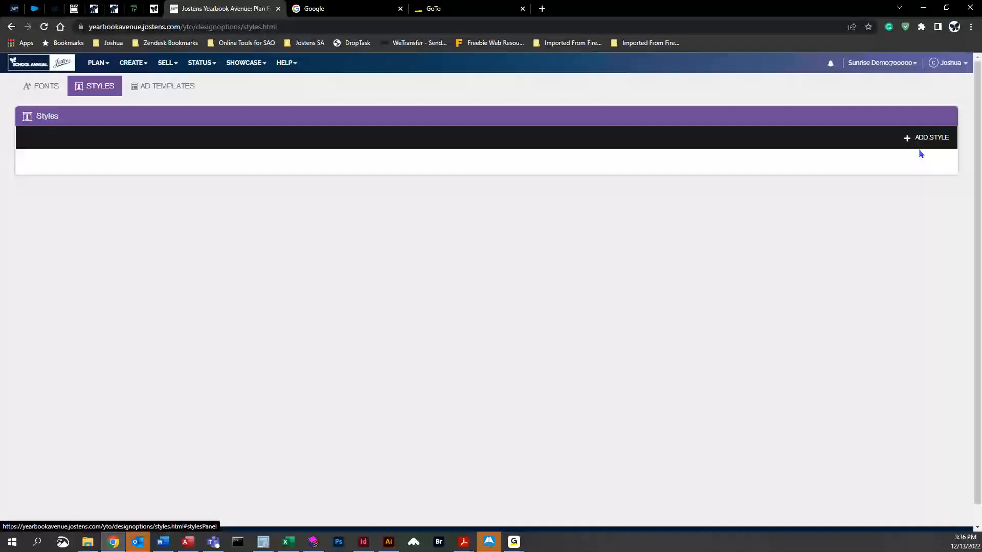
click(912, 136)
click(112, 202)
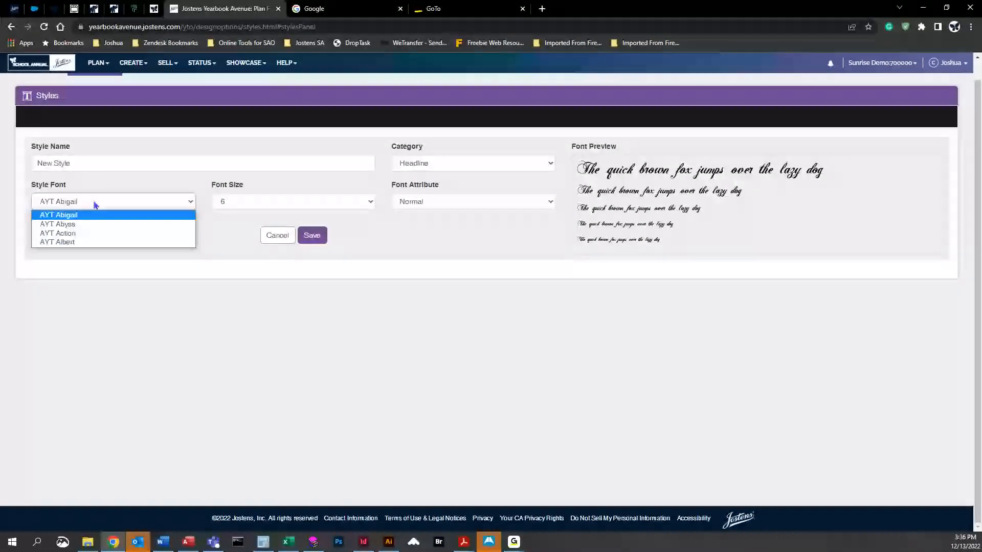
click(98, 223)
click(311, 235)
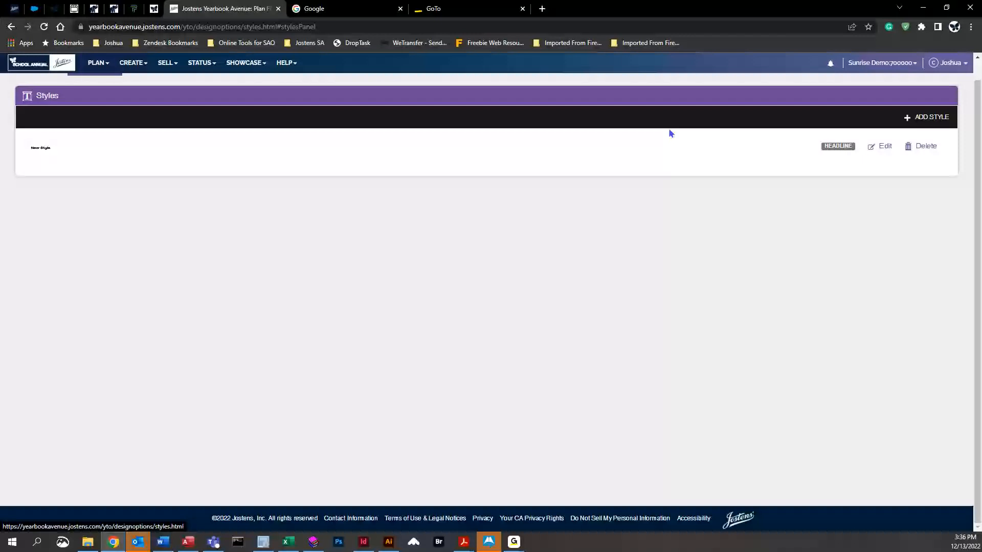
Deactivate the yearbook fonts AYT Albert, AYT Action, AYT Abyss and AYT Abigail, and check the styles list.
click(97, 62)
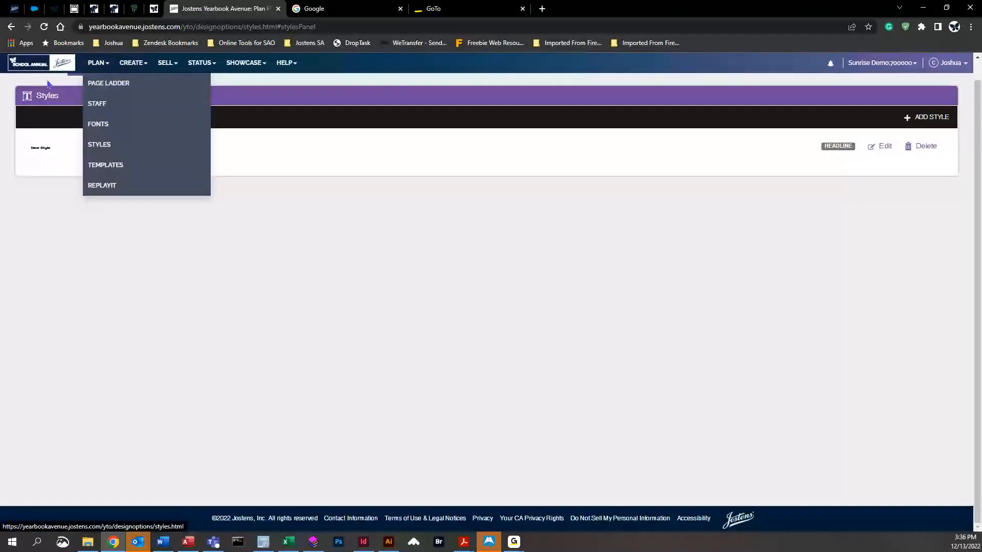
click(12, 27)
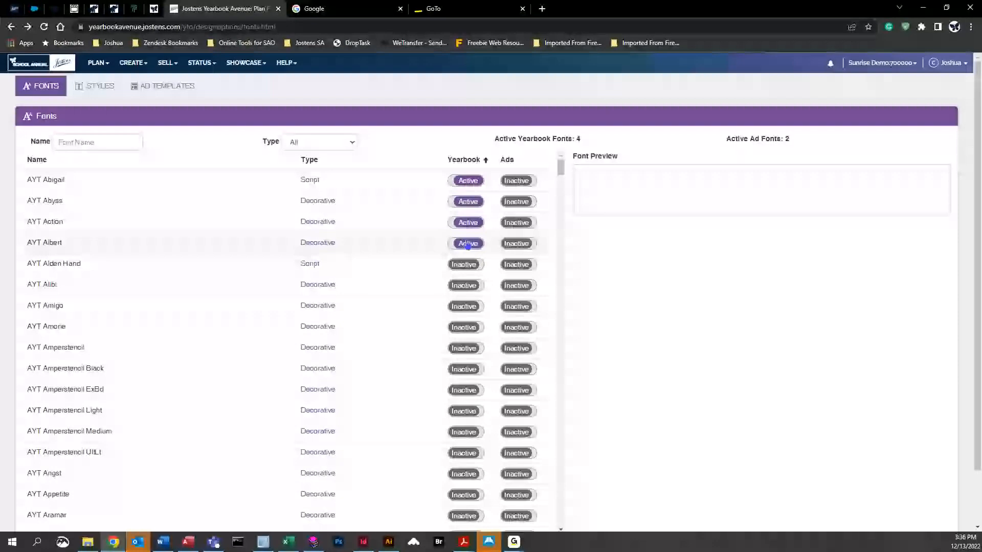
click(468, 244)
click(468, 222)
click(468, 202)
click(468, 181)
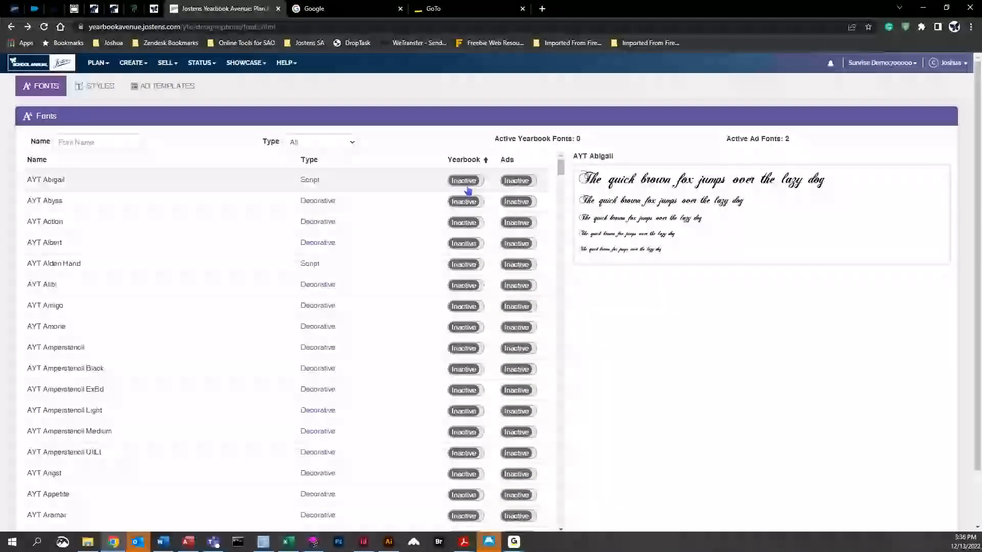
click(100, 88)
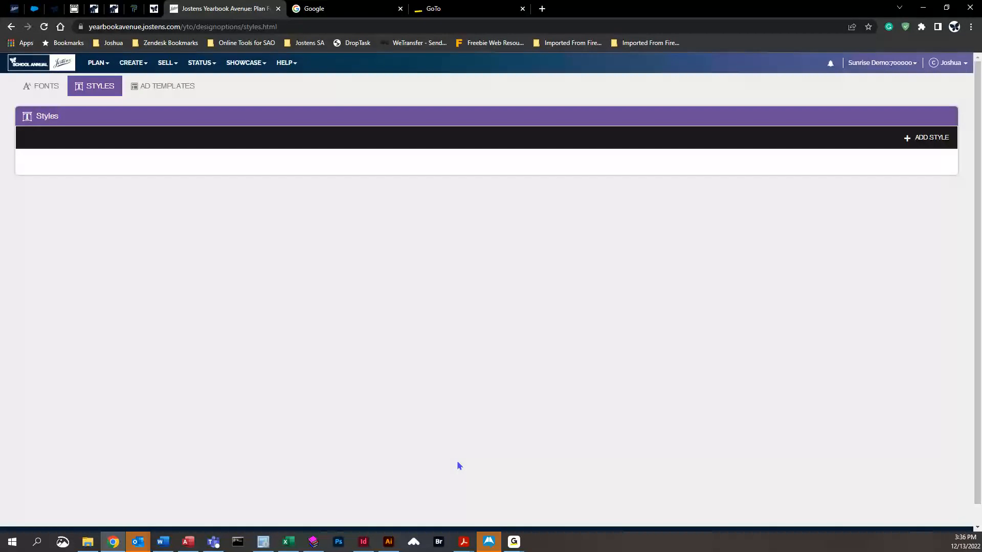
Activate AYT Abigail, AYT Abyss, AYT Action, AYT Albert, AYT Alden Hand and AYT Alibi as yearbook fonts.
click(44, 90)
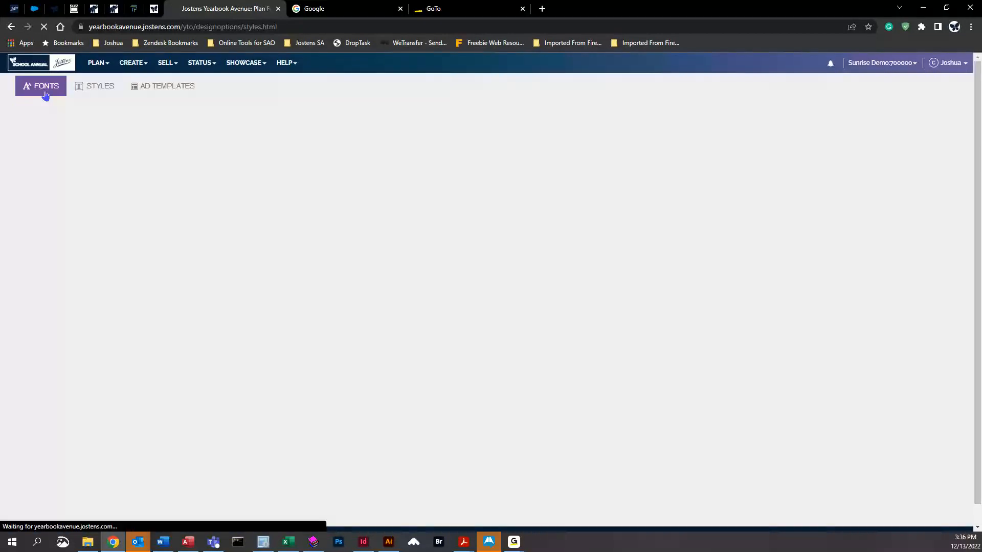
click(467, 181)
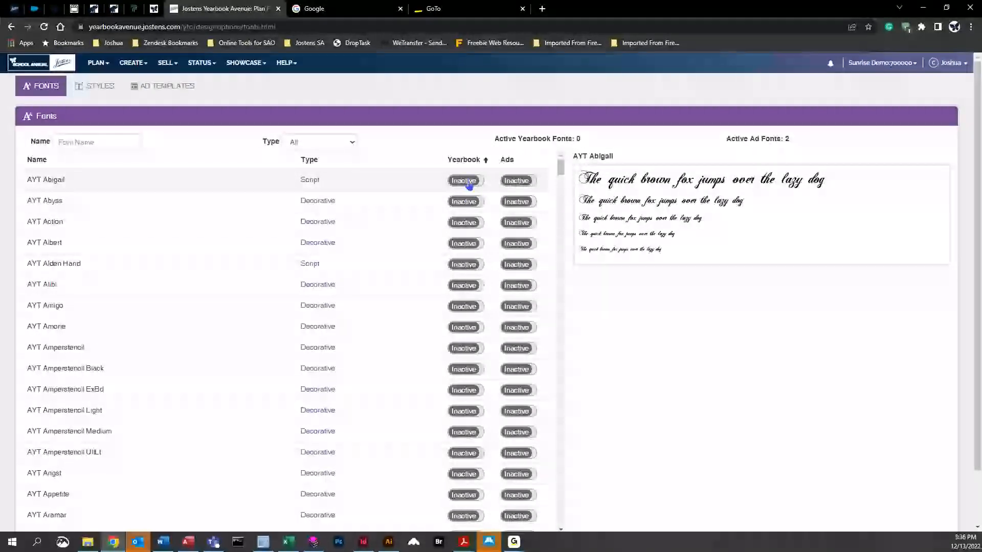
click(465, 201)
click(465, 223)
click(464, 244)
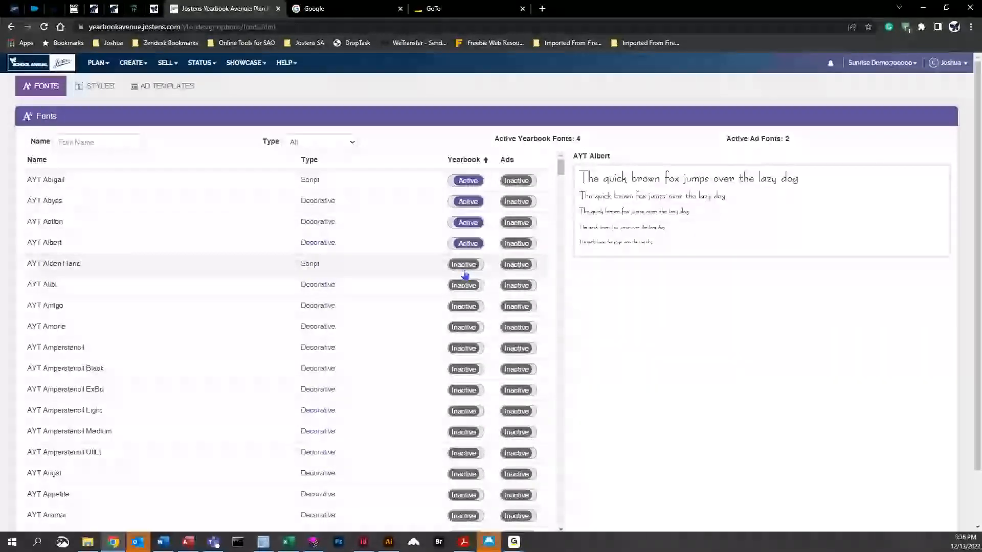
click(464, 265)
click(465, 286)
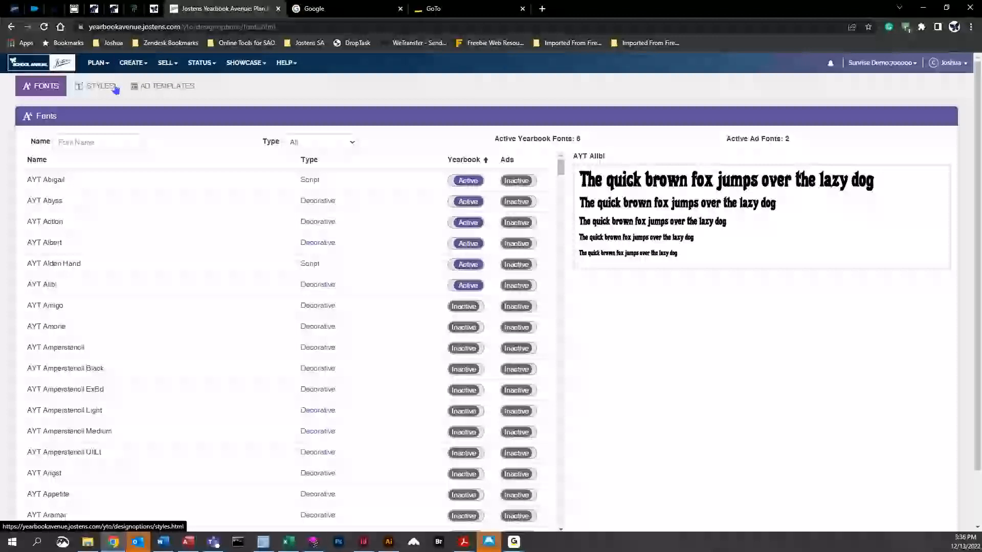
Add a Headline style named New Style using the AYT Alden Hand font at size 54, and save it.
click(105, 86)
click(920, 137)
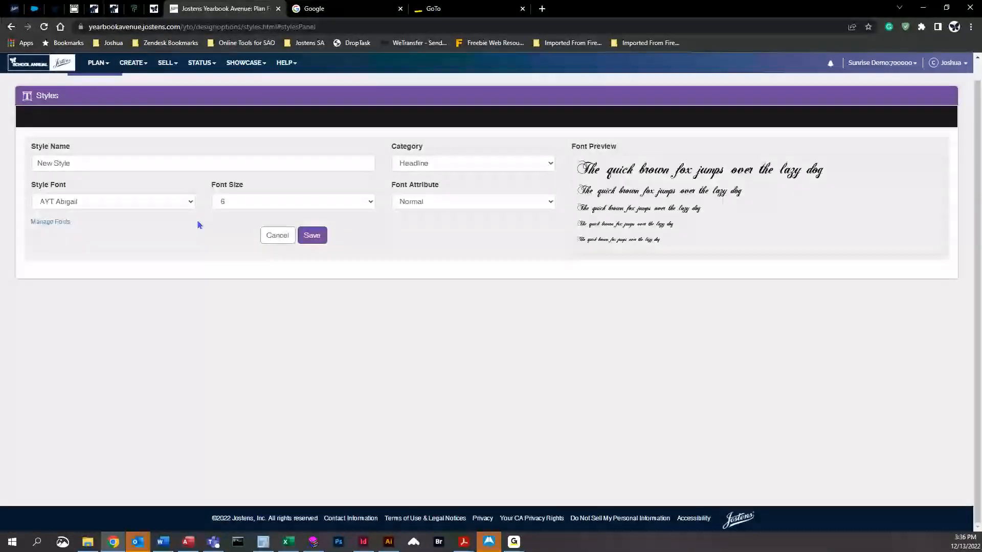
click(177, 203)
click(147, 252)
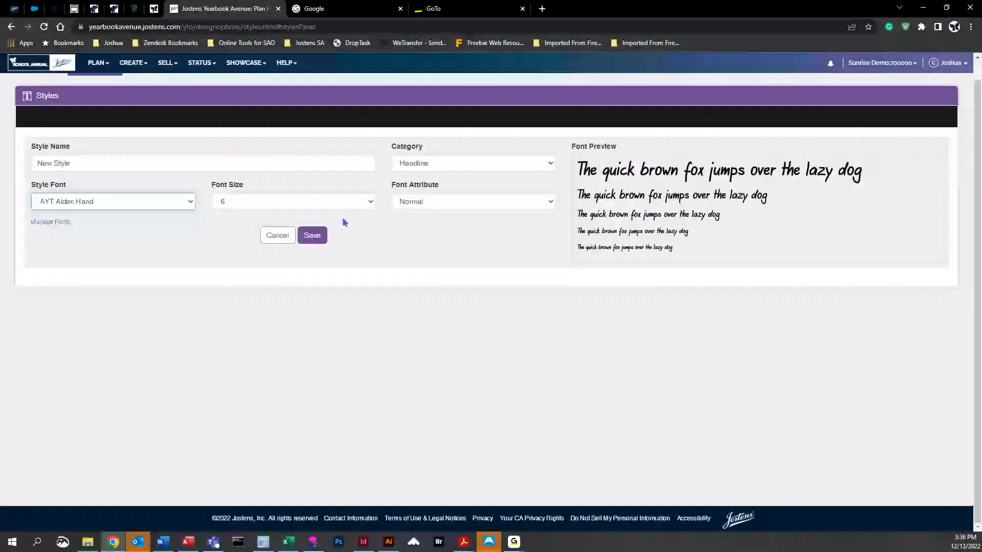
click(363, 200)
click(254, 373)
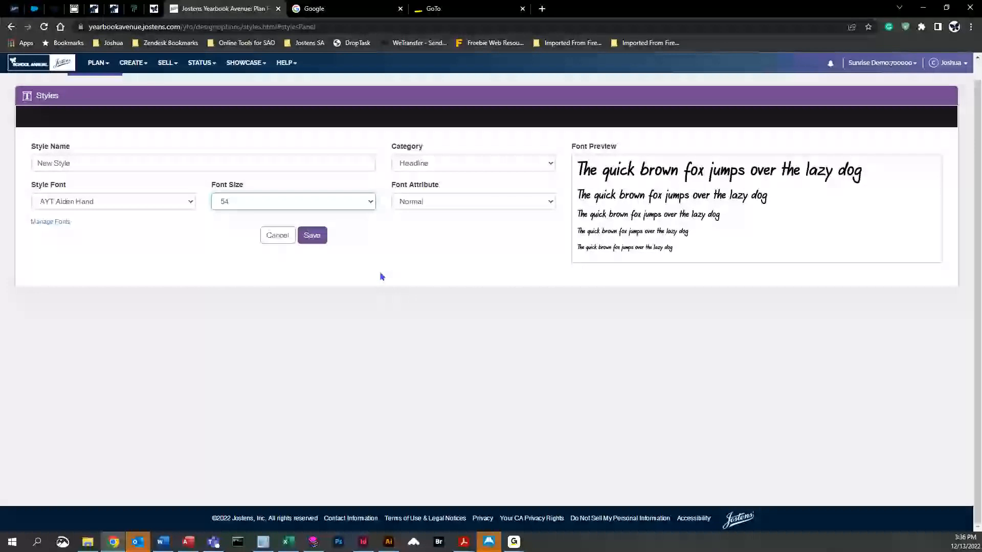
click(313, 235)
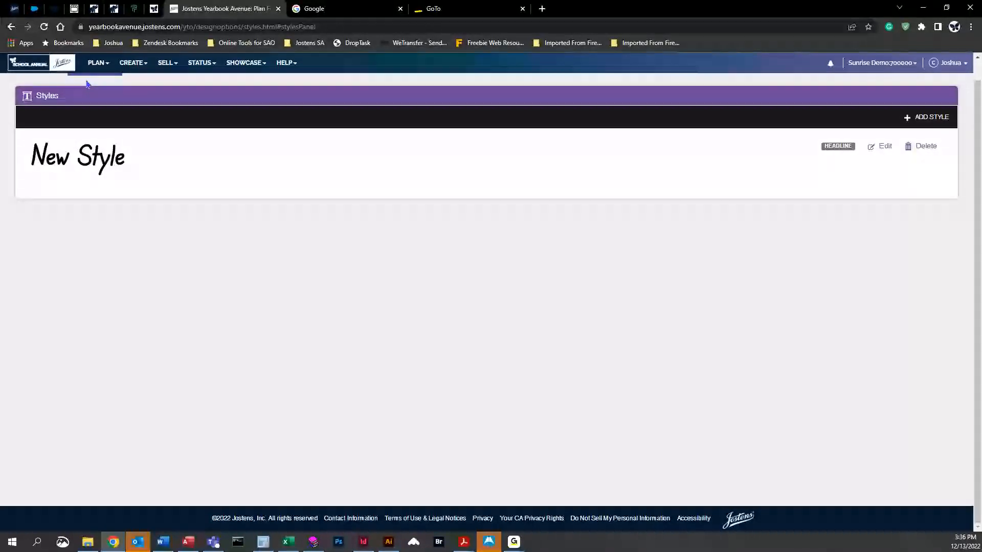
From the page ladder, open the layout of the spread with pages 016 and 017.
click(105, 68)
click(123, 109)
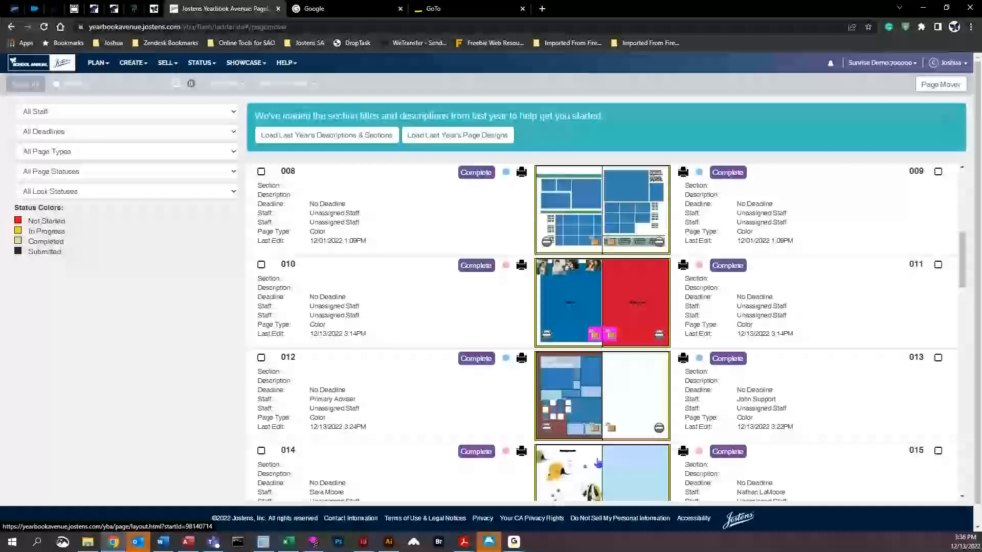
scroll(611, 437, down, 5)
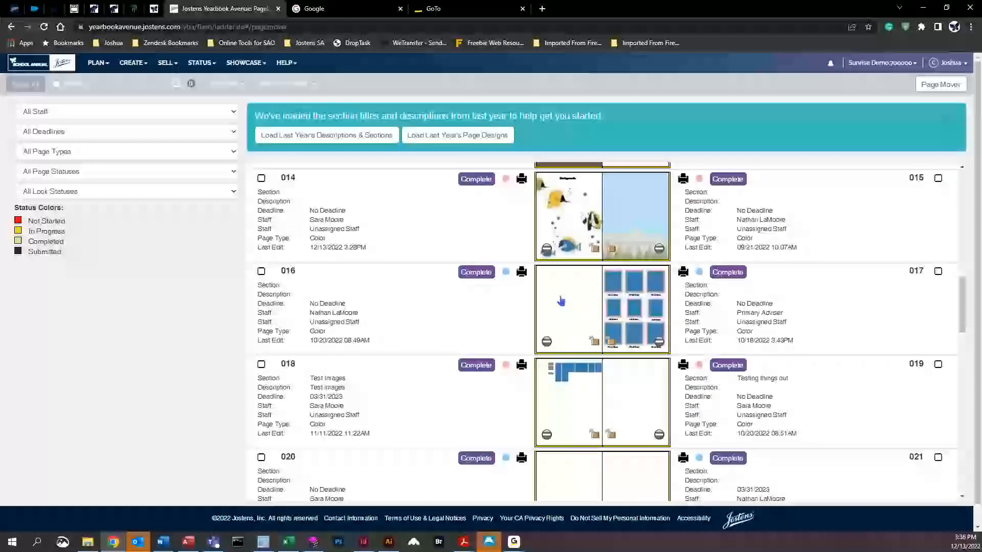
click(578, 307)
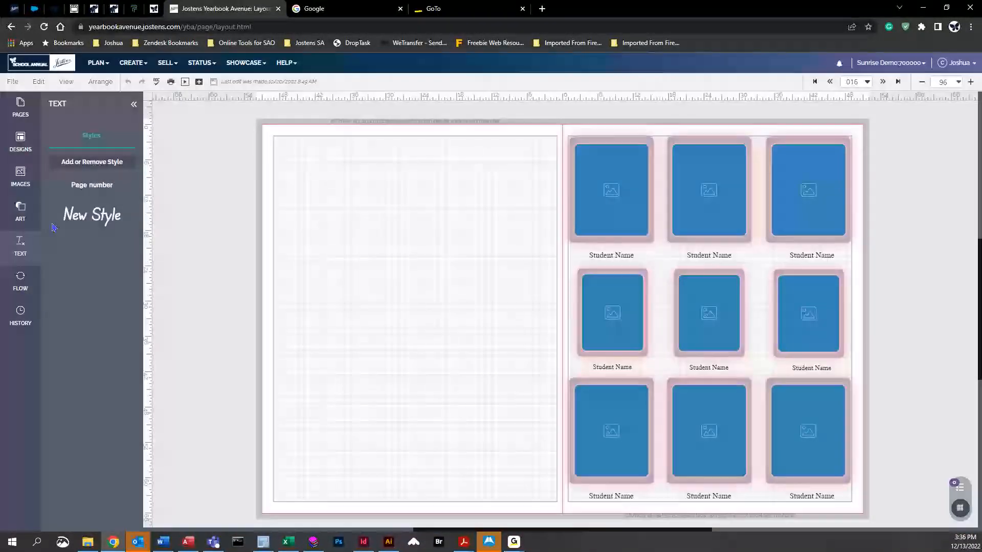
Place the photo of the girl writing on blank page 016, in the page's upper-left corner.
click(22, 184)
drag(91, 264, 543, 361)
click(471, 337)
drag(461, 284, 371, 190)
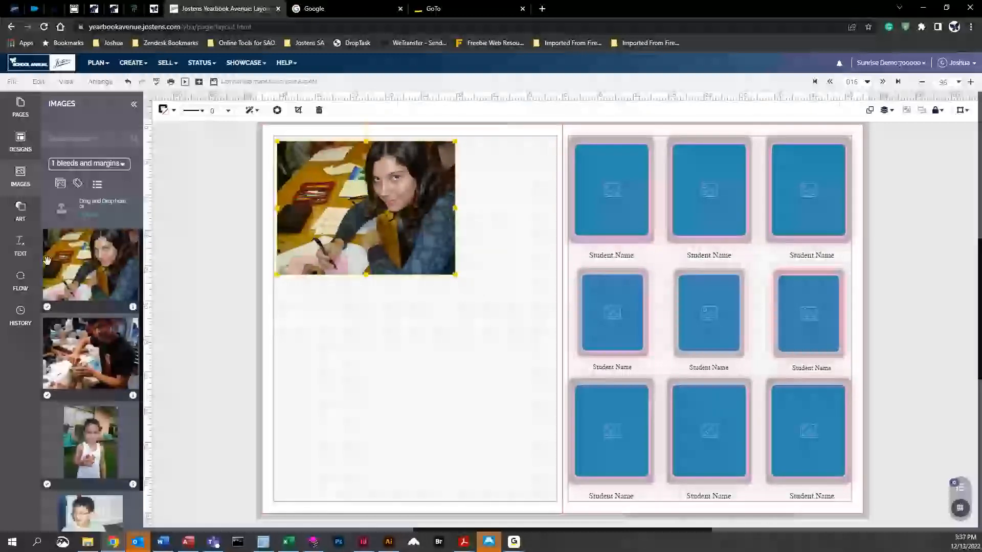
Place a New Style text box below the photo, add a second copy under it and delete that copy.
click(21, 244)
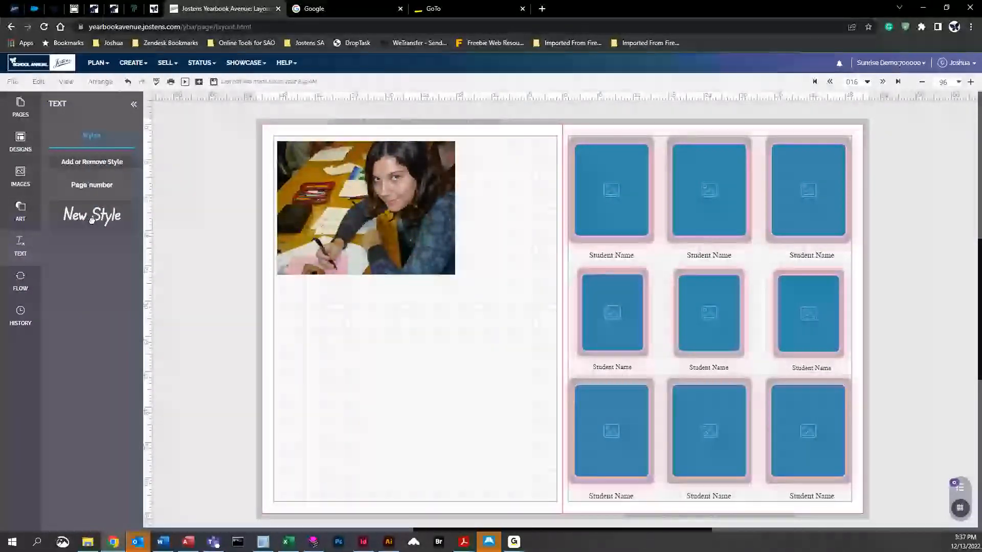
drag(367, 343, 366, 337)
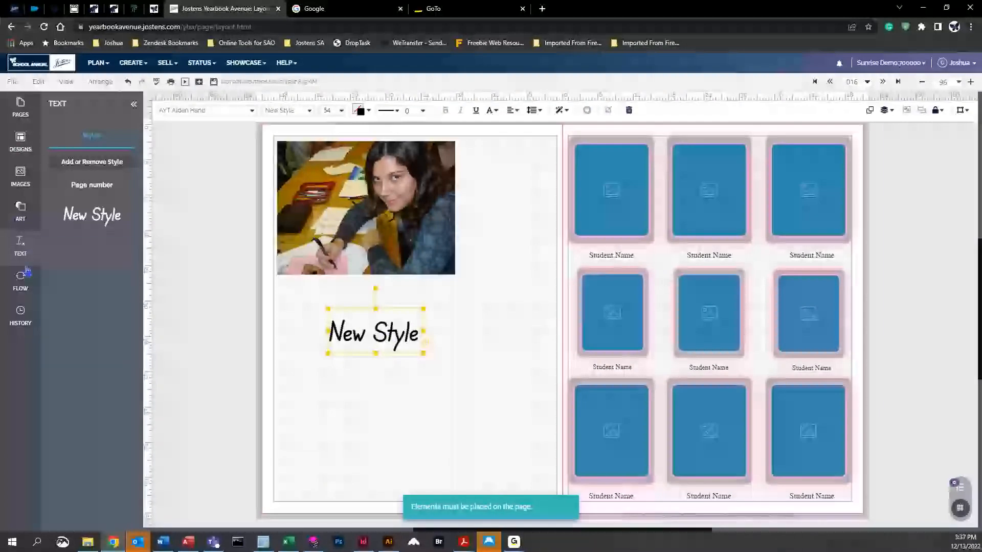
drag(86, 217, 354, 375)
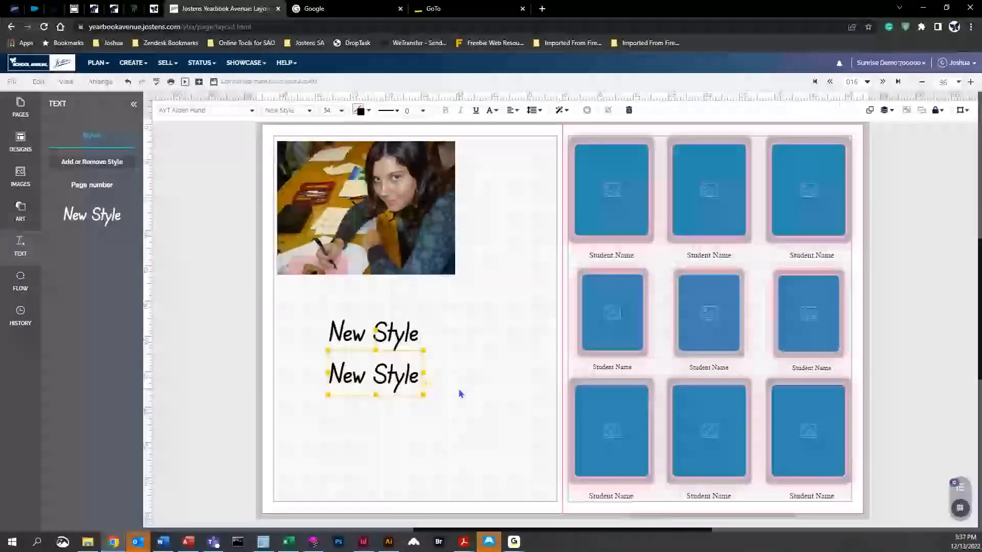
key(Delete)
Move the New Style text box directly under the photo and resize its frame to match the photo's width.
click(407, 335)
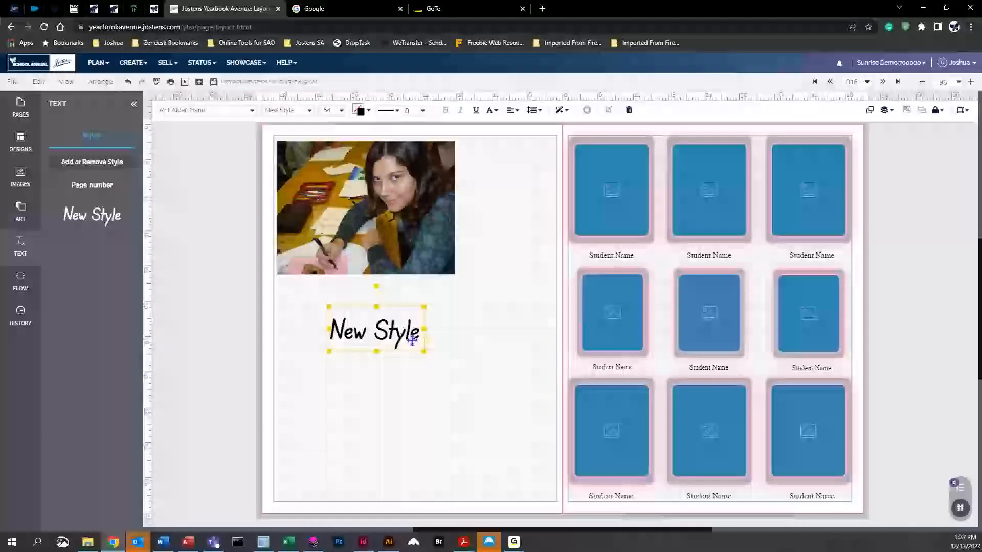
drag(408, 335, 456, 367)
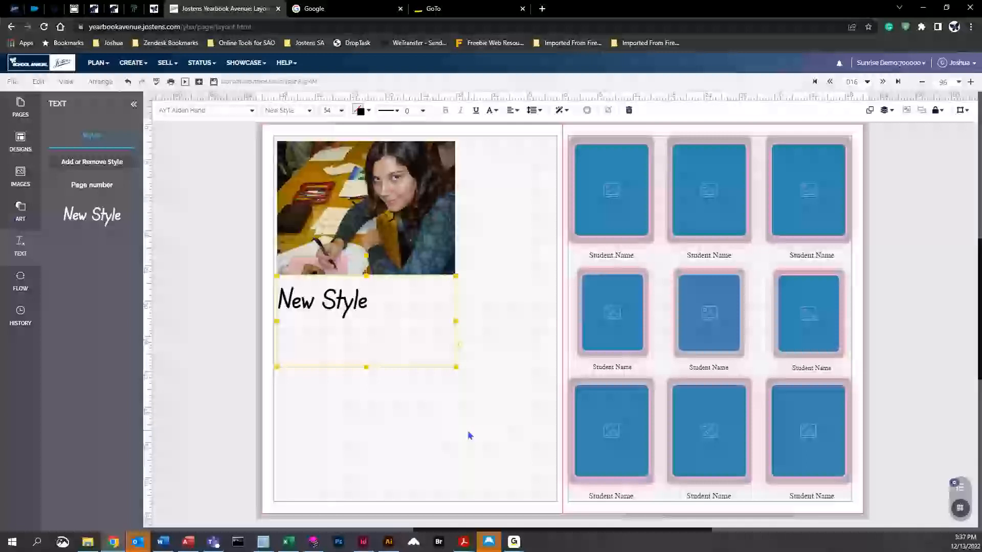
drag(456, 368, 341, 306)
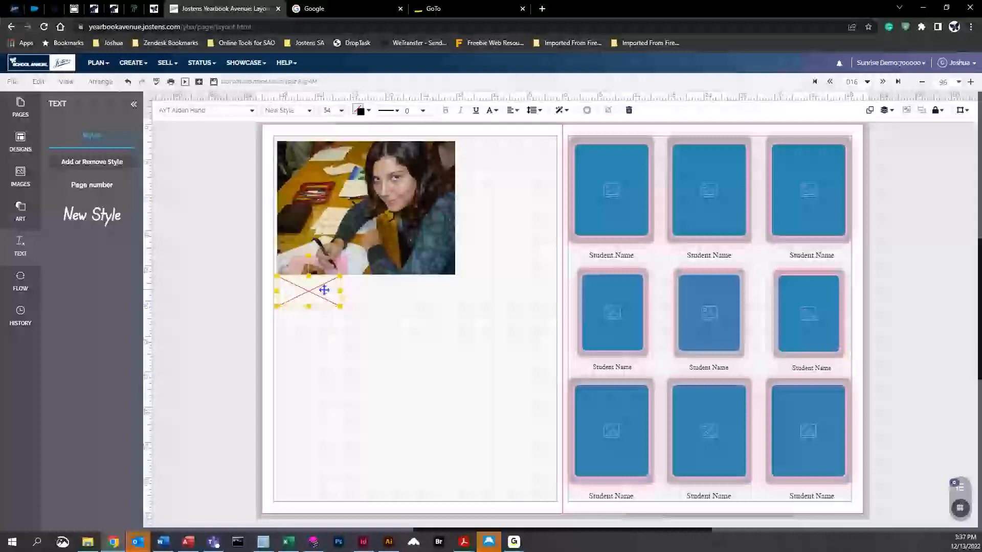
drag(340, 307, 385, 336)
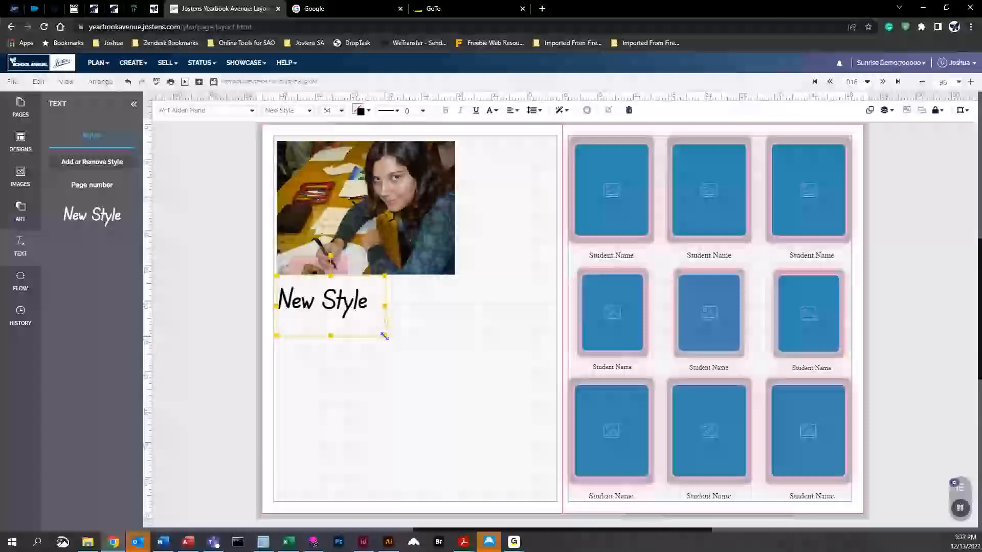
drag(385, 336, 455, 351)
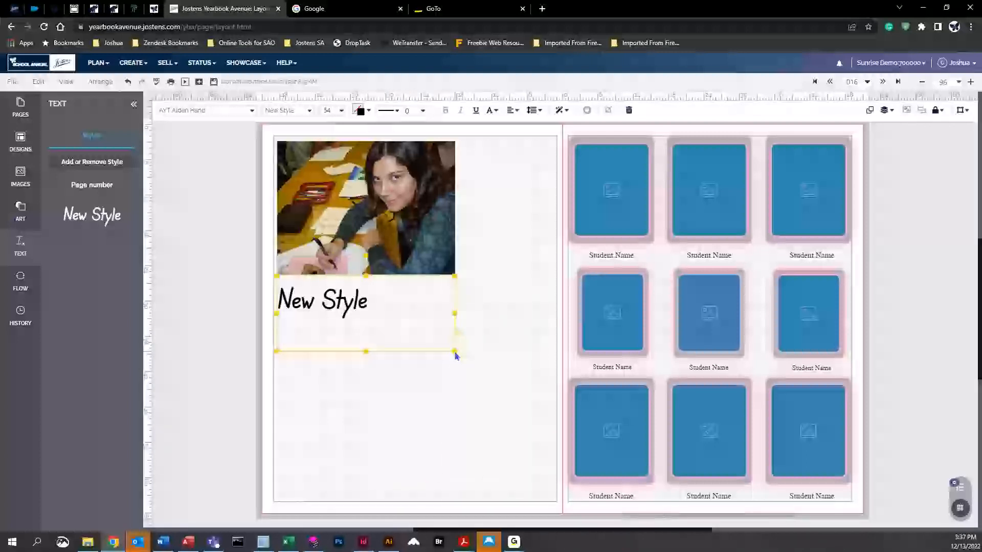
Replace the New Style text with a three-line run of random characters that overfills the frame, and leave the text box selected.
click(377, 300)
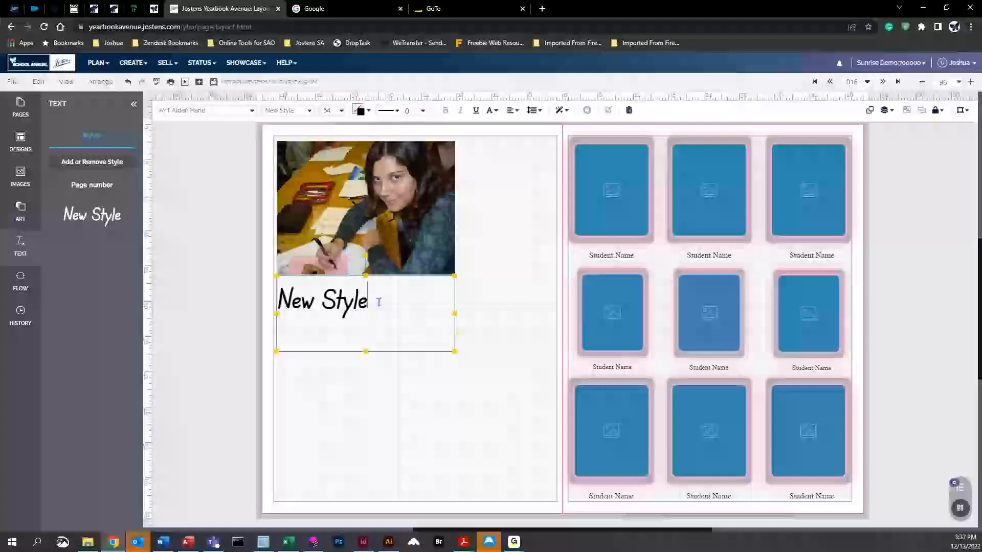
drag(377, 301, 276, 303)
text(a)
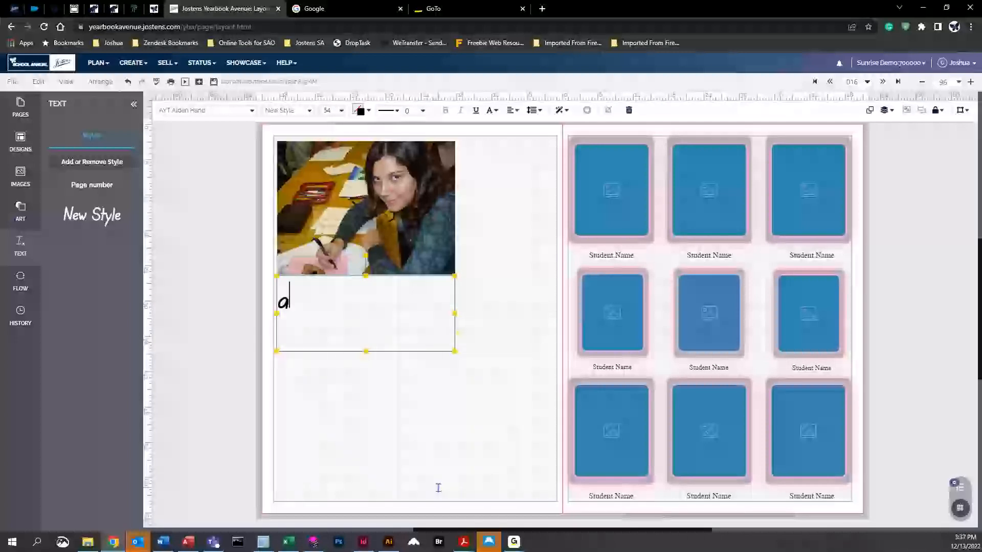
text(no;kanos;iOnfgaowifnaow[;inefaio;'wngiaw'peg)
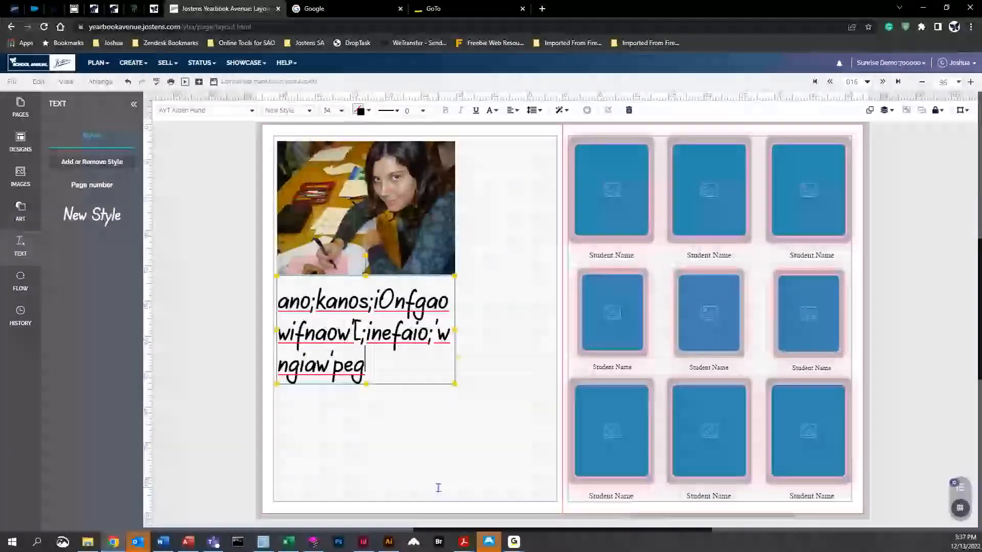
click(407, 438)
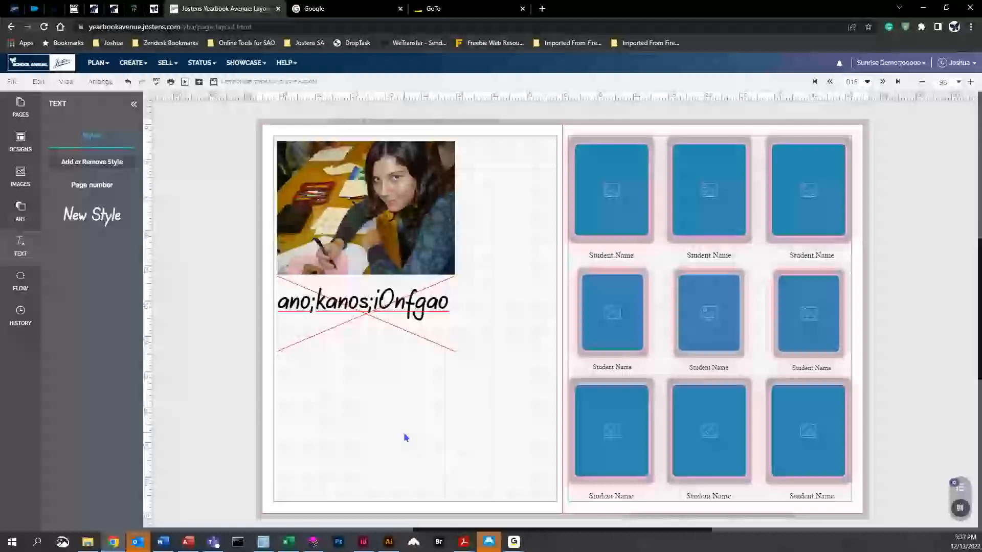
click(393, 314)
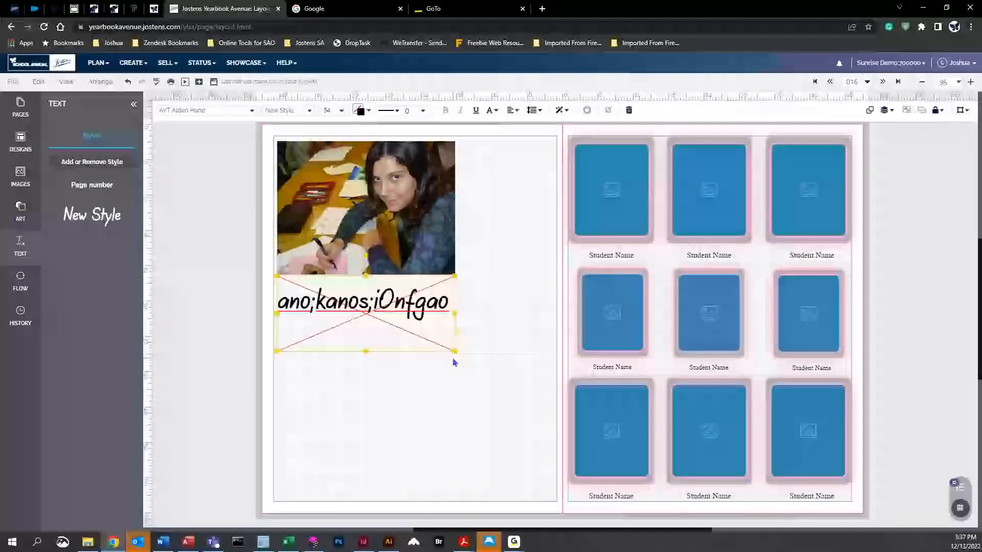
Enlarge the text box's frame so all its text fits, and set its font to AYT Action.
drag(455, 351, 473, 414)
click(469, 465)
click(392, 316)
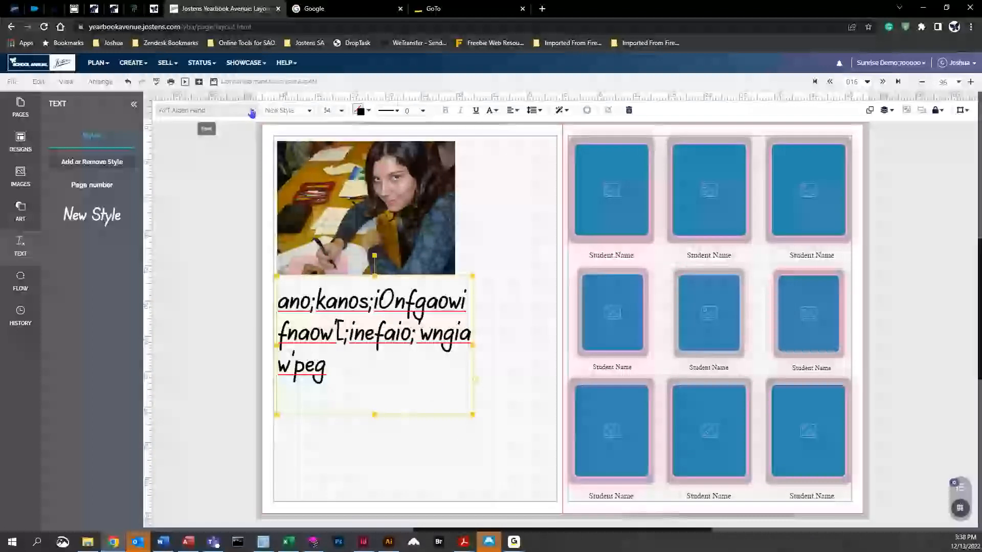
click(199, 111)
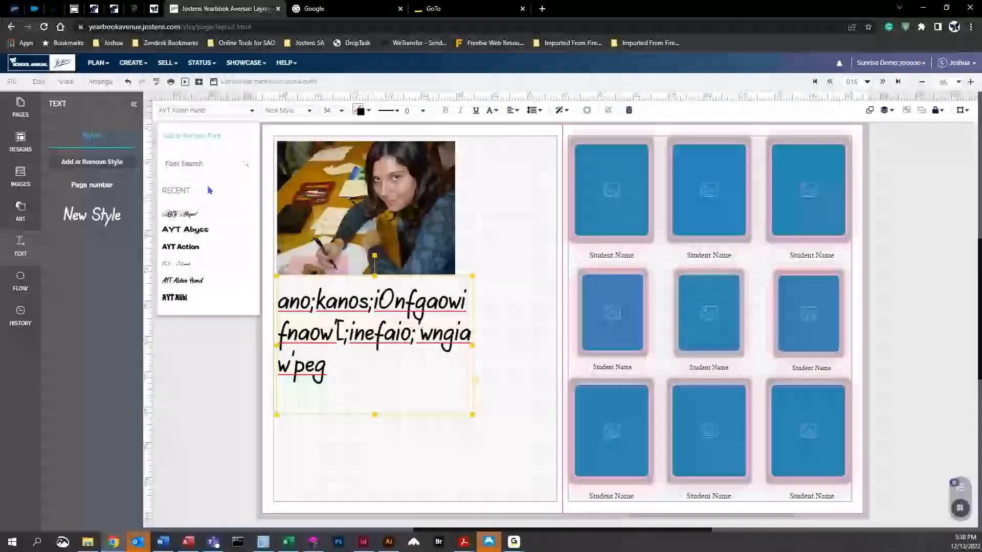
click(192, 254)
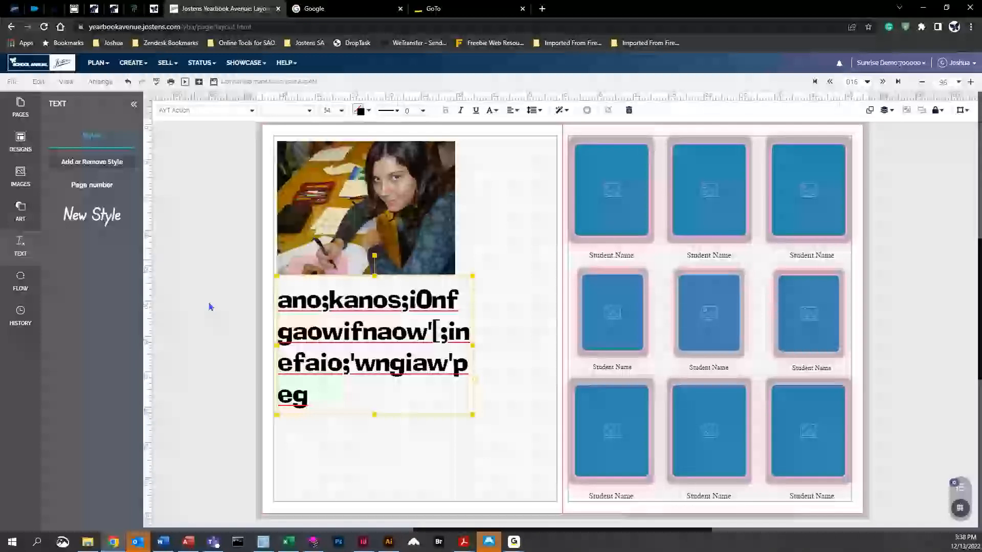
Try pink as the text fill, and settle on the orange from the Culture colours.
click(360, 111)
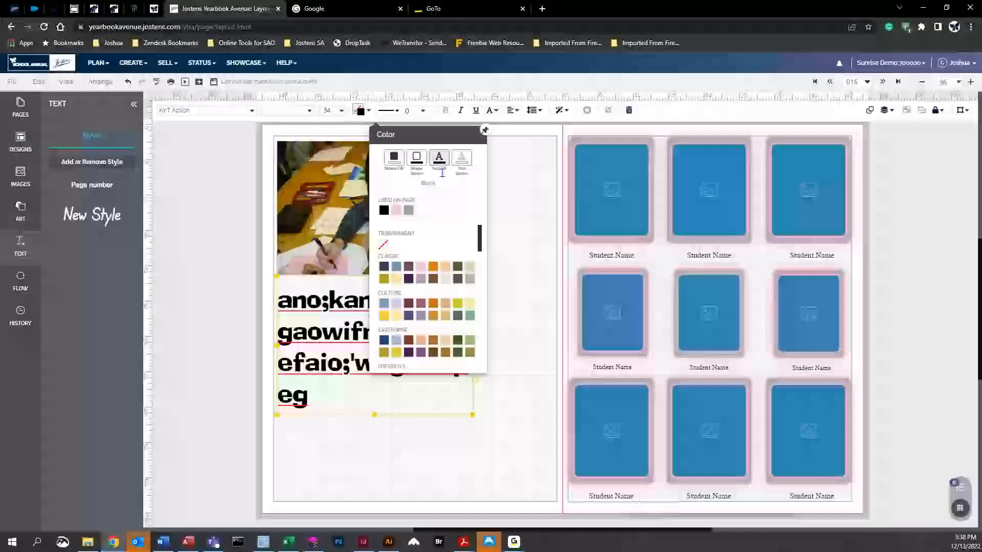
click(397, 210)
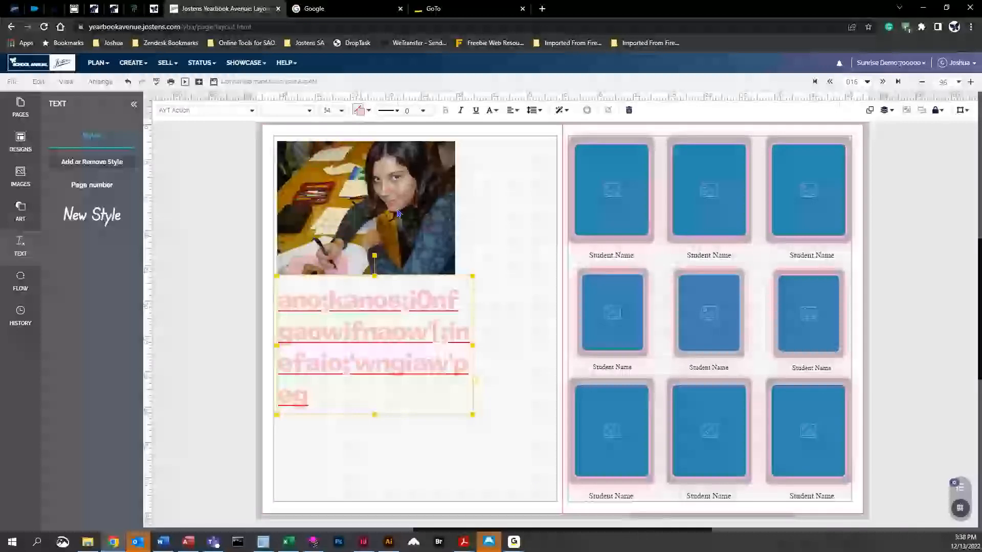
click(360, 110)
click(435, 306)
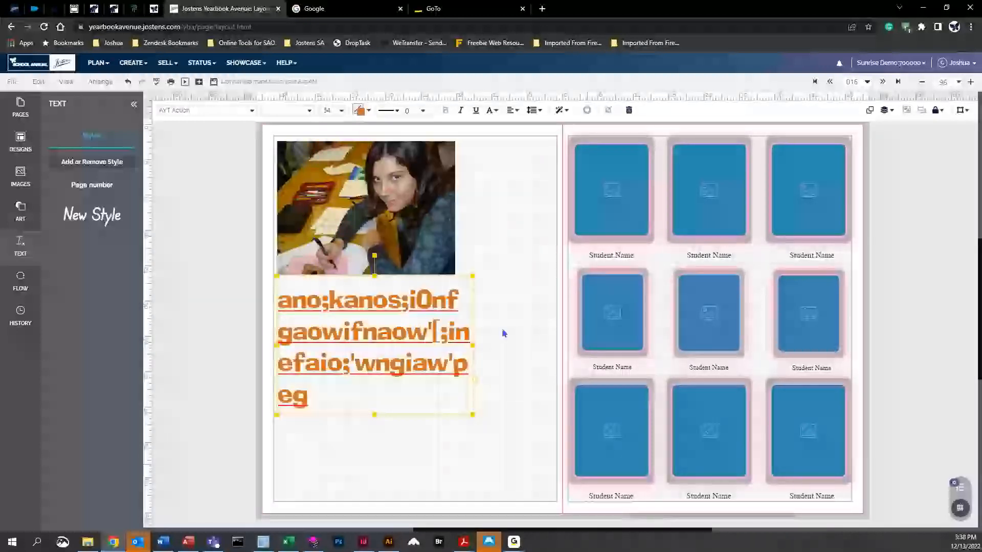
Add a 1 pt border line around the text box under the photo.
click(390, 110)
click(462, 155)
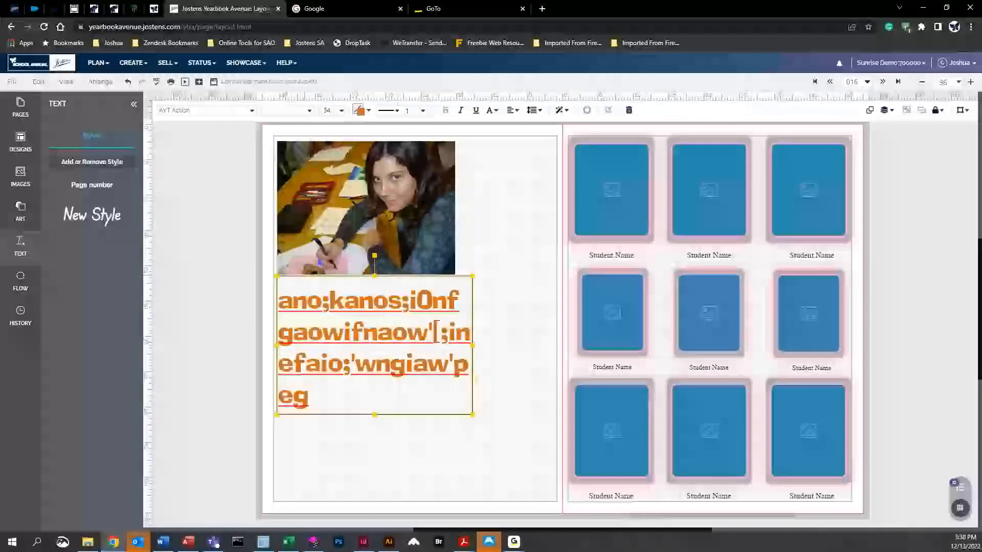
click(423, 110)
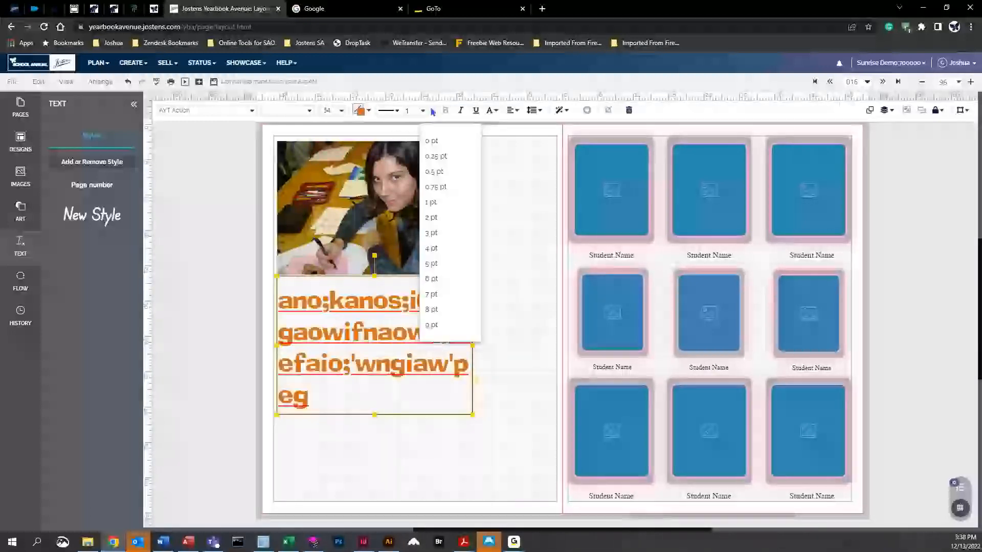
Make the text italic and underlined, centered horizontally and aligned to the vertical middle of its box.
click(461, 110)
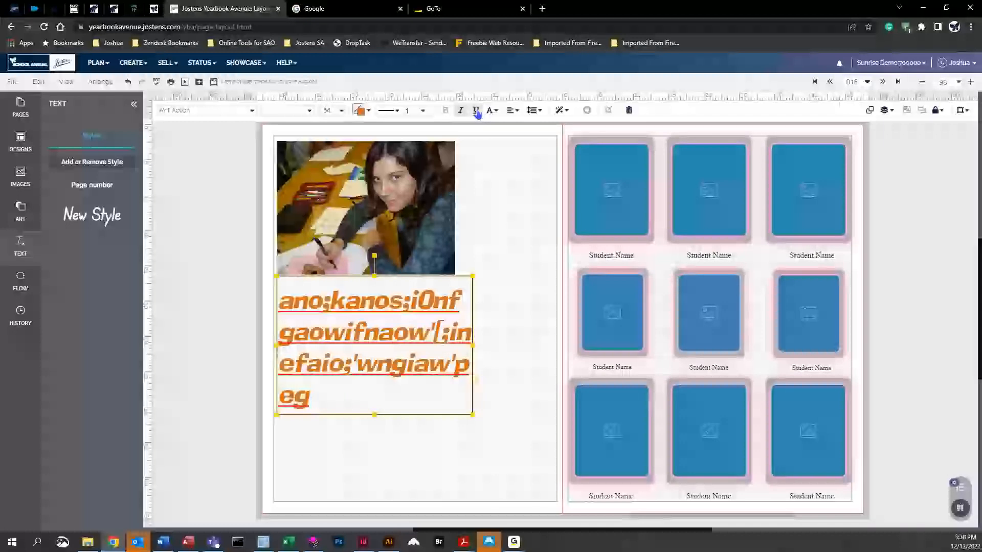
click(513, 113)
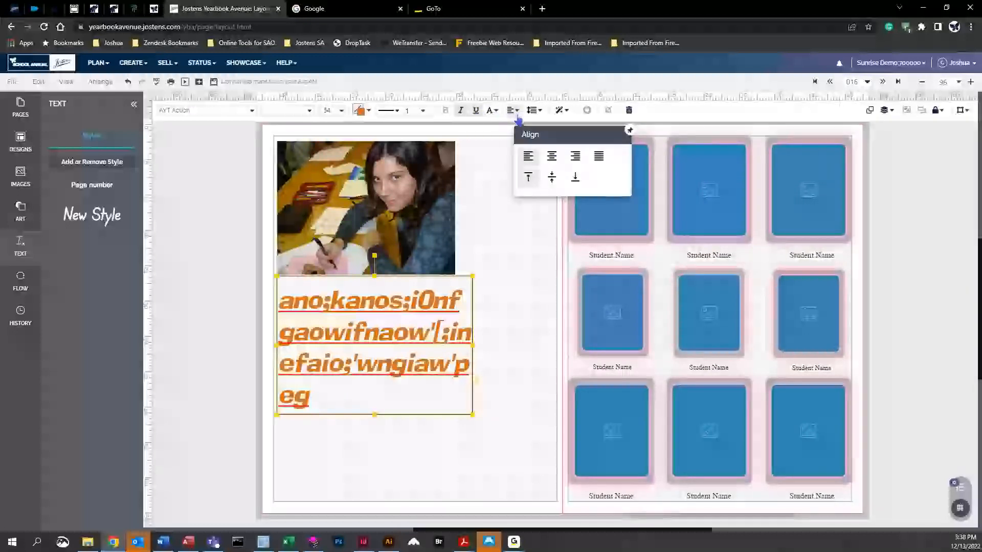
click(551, 156)
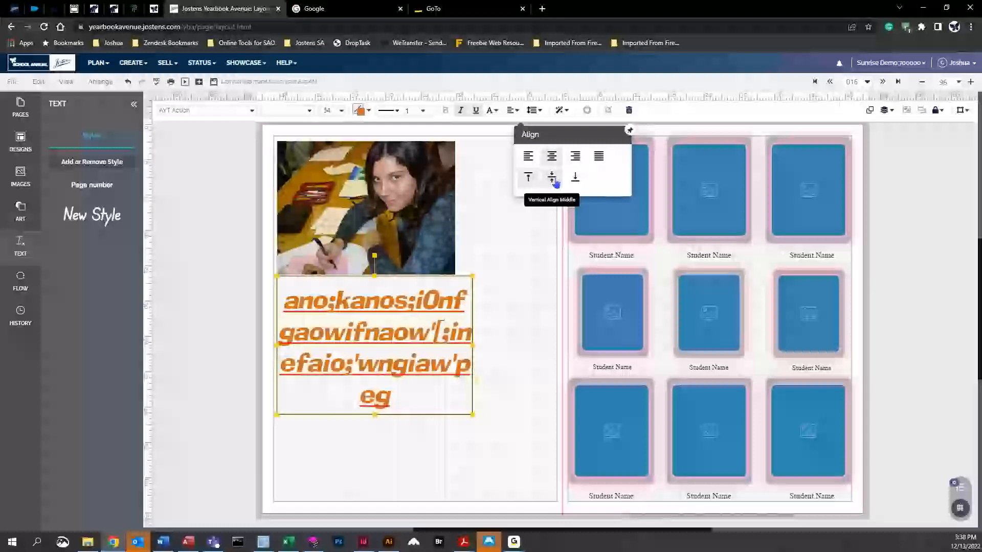
click(552, 178)
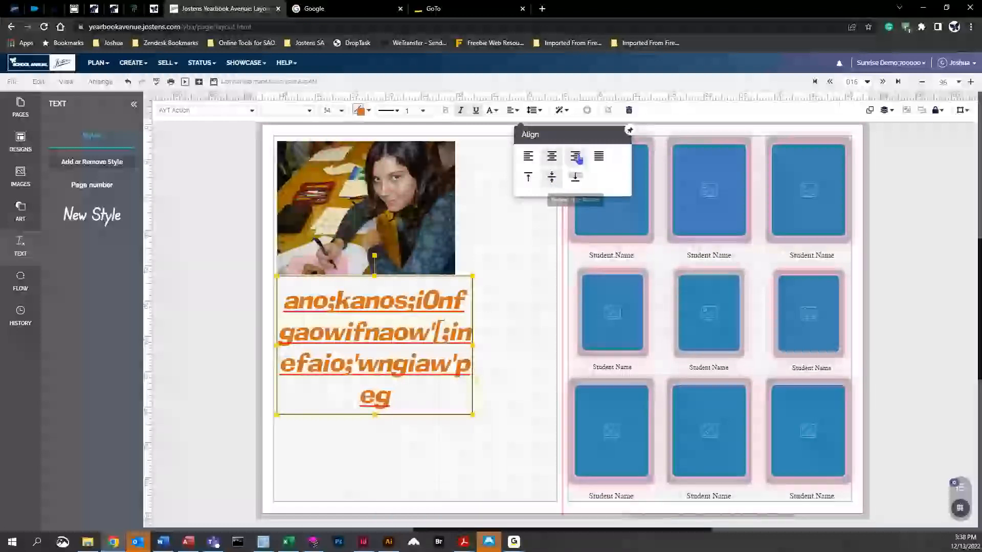
Try the transparency effect on the text box and return it to 0.
click(563, 111)
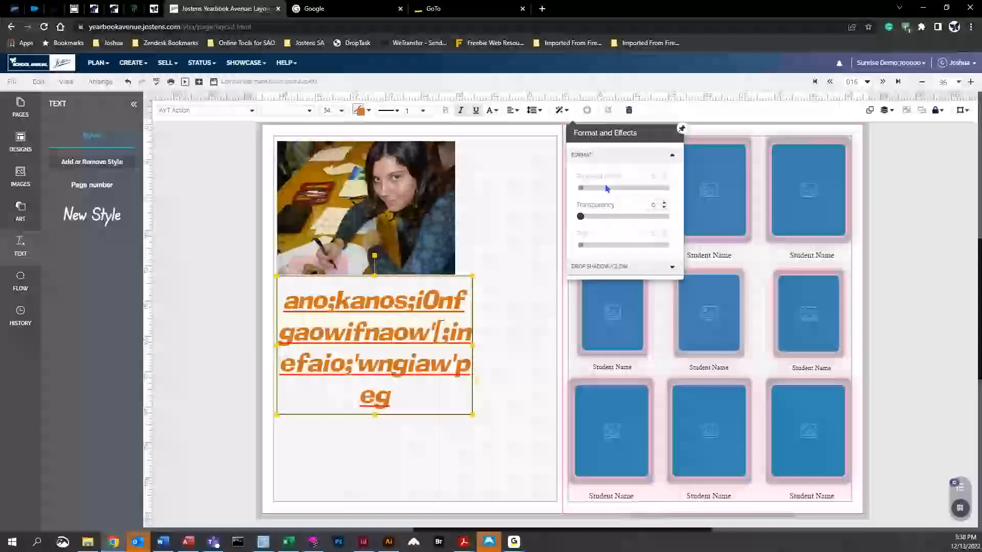
mouse_move(580, 214)
mouse_down()
mouse_move(653, 215)
mouse_move(619, 216)
mouse_move(639, 226)
mouse_move(580, 217)
mouse_up()
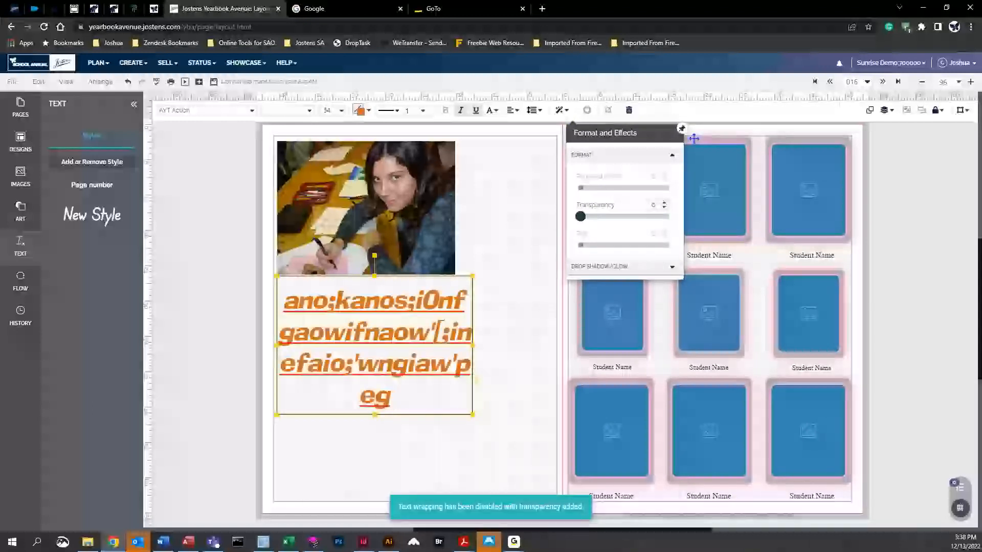
click(682, 128)
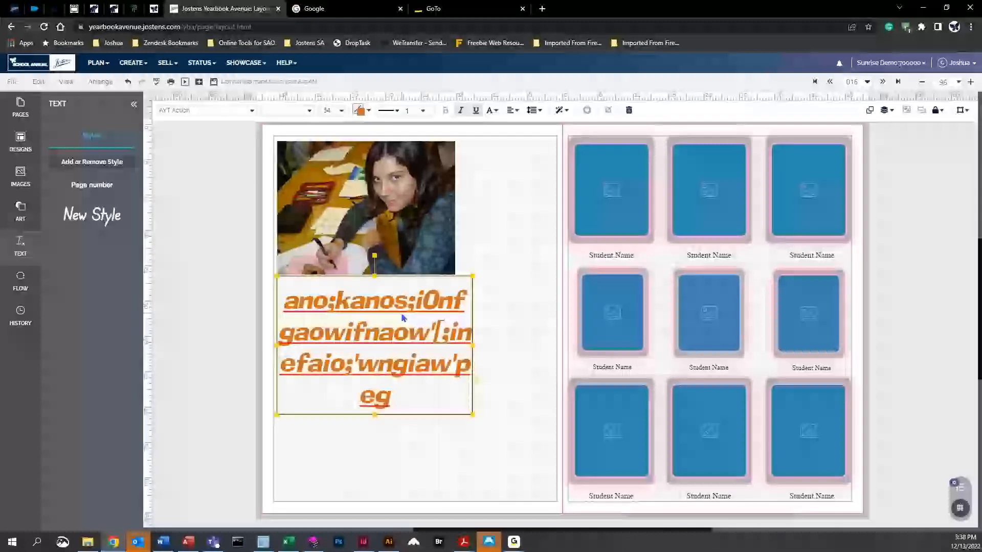
Give the orange text a black text stroke.
click(361, 110)
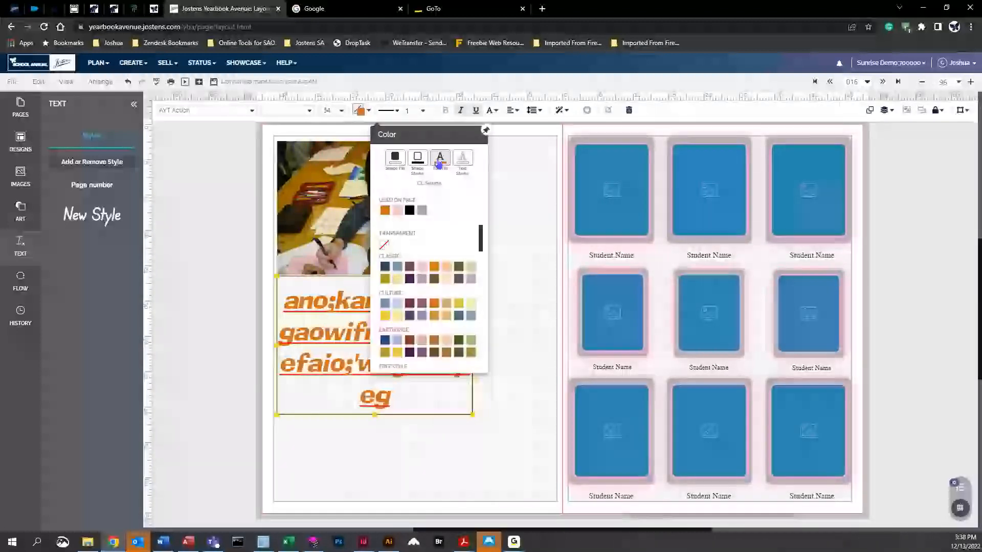
click(466, 167)
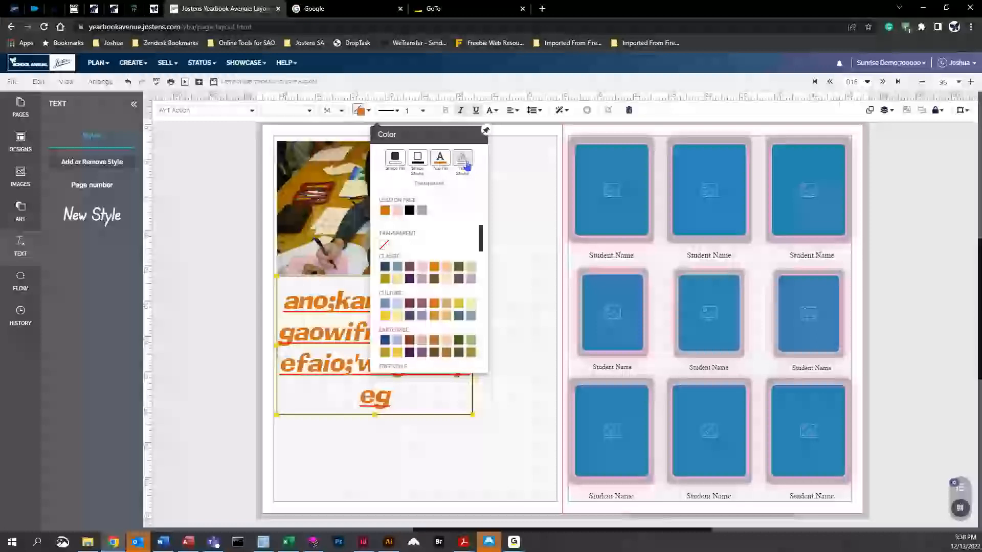
click(411, 211)
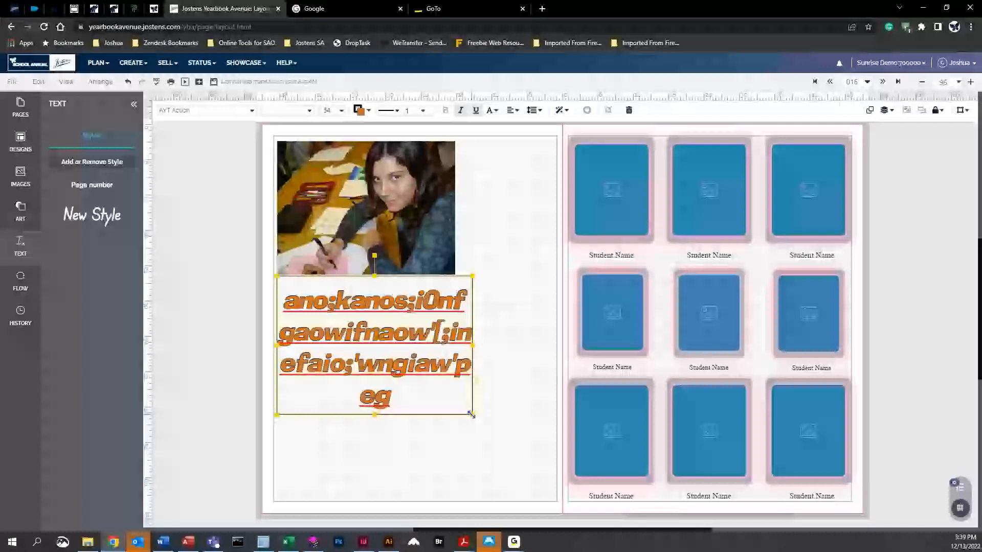
Shrink the photo and place the text box beside it, resized to fill the remaining page width down to the photo's lower edge.
drag(471, 414, 452, 361)
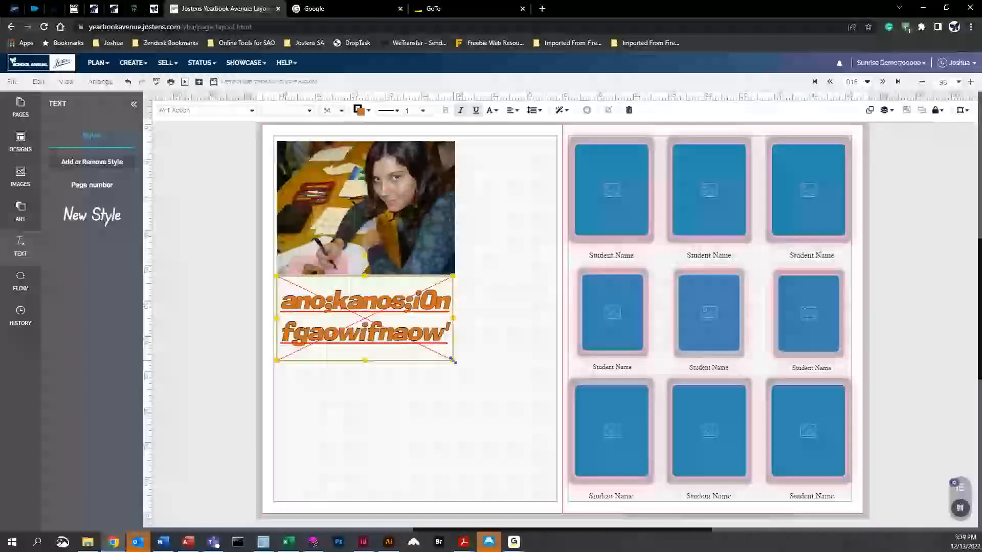
drag(345, 298, 504, 193)
click(442, 261)
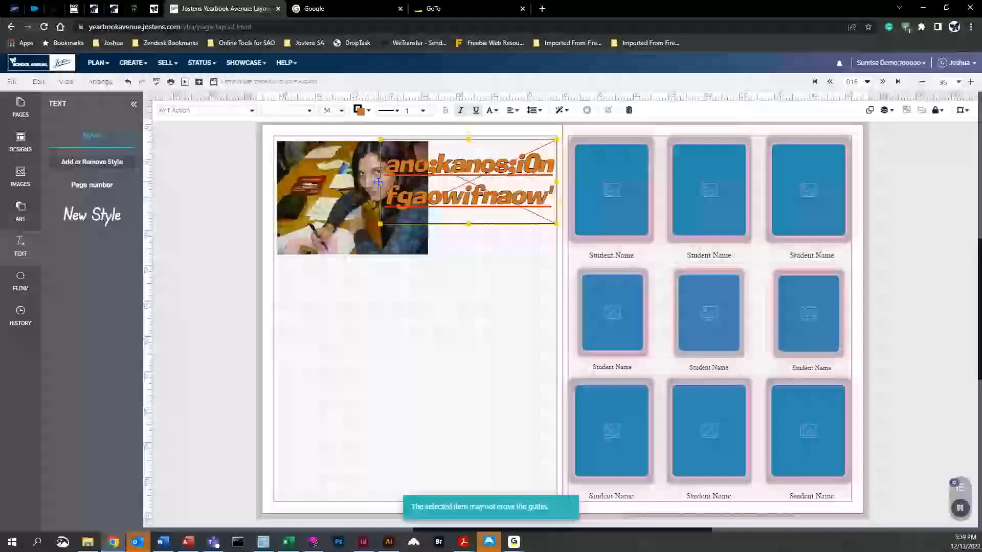
drag(379, 182, 429, 183)
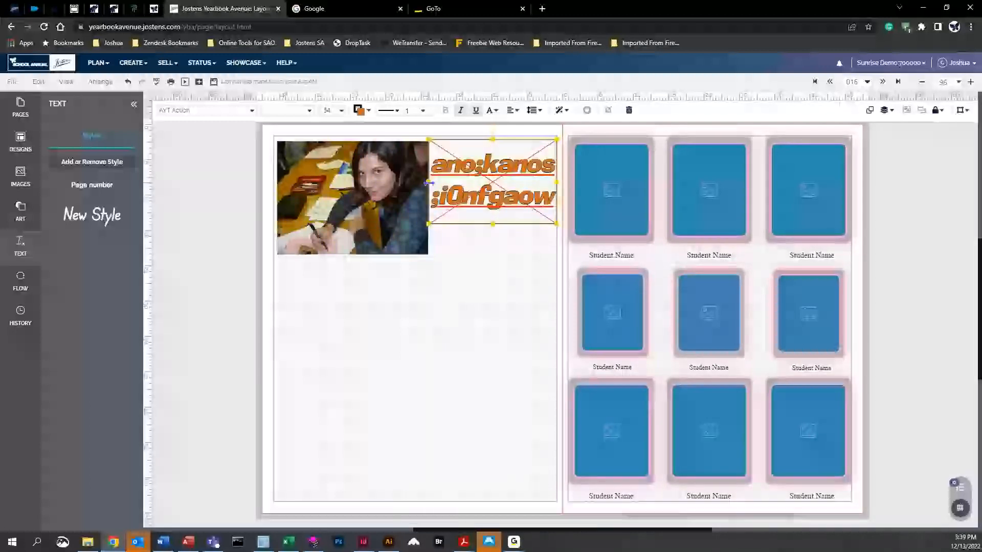
drag(493, 224, 493, 254)
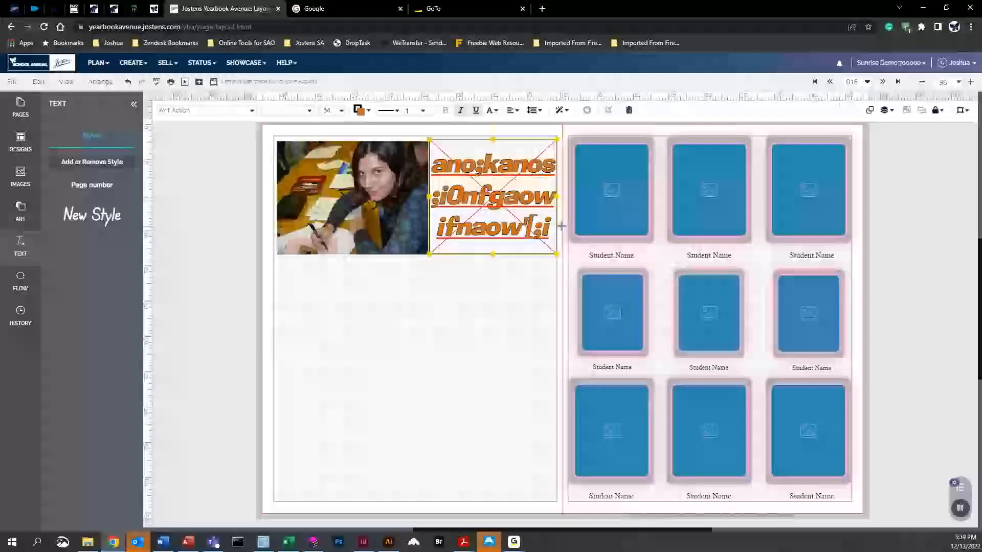
Link the overflowing text of the box beside the photo to a new text frame drawn directly below the photo.
click(959, 84)
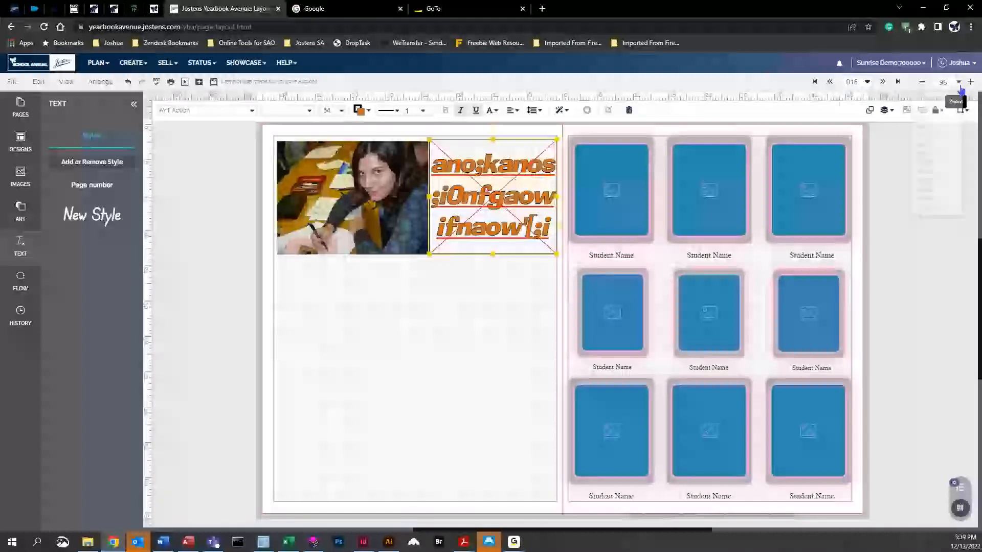
click(941, 194)
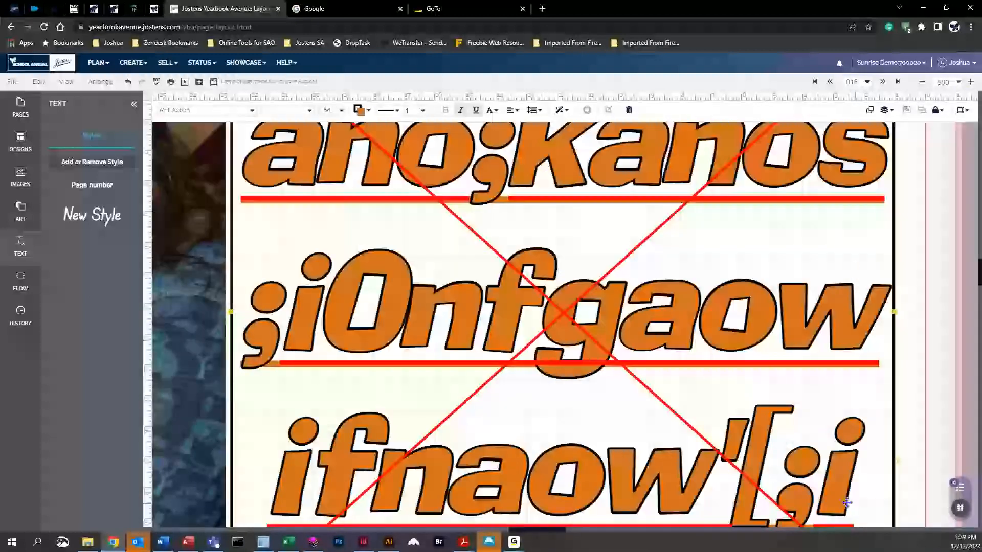
scroll(847, 503, down, 1)
drag(527, 532, 557, 532)
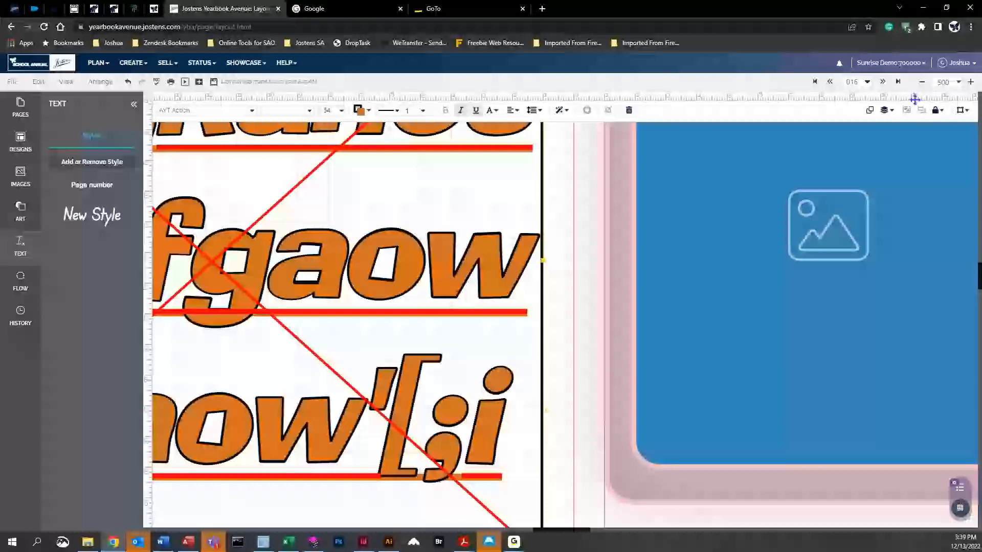
click(944, 112)
click(947, 82)
click(946, 101)
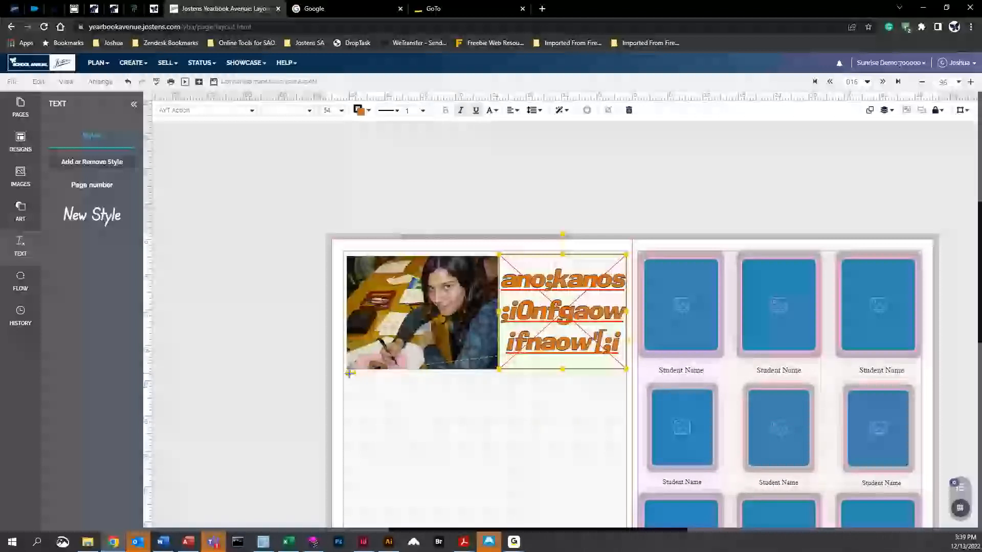
drag(350, 374, 477, 487)
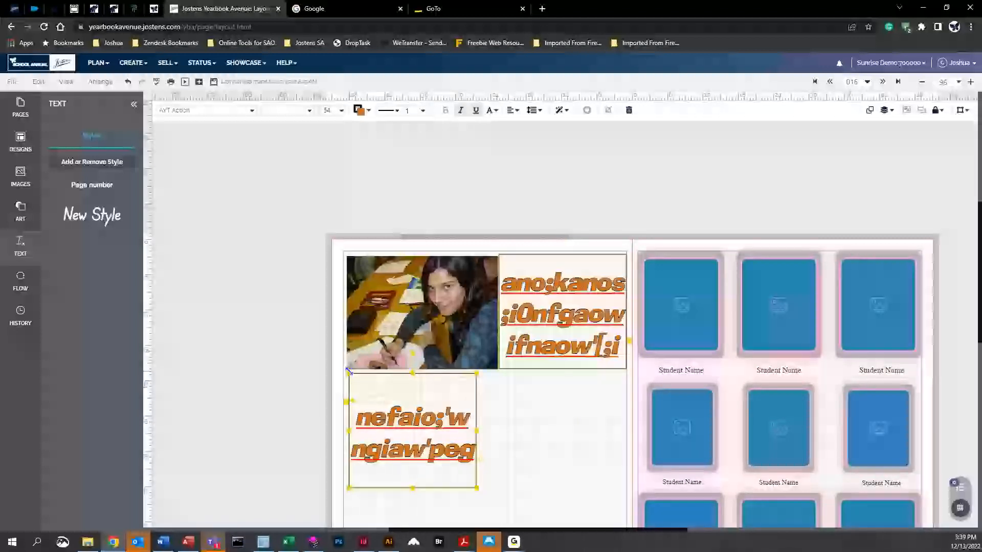
Enlarge the linked text frame to the full page width and down to the lower page margin.
scroll(646, 324, down, 1)
scroll(646, 324, down, 1)
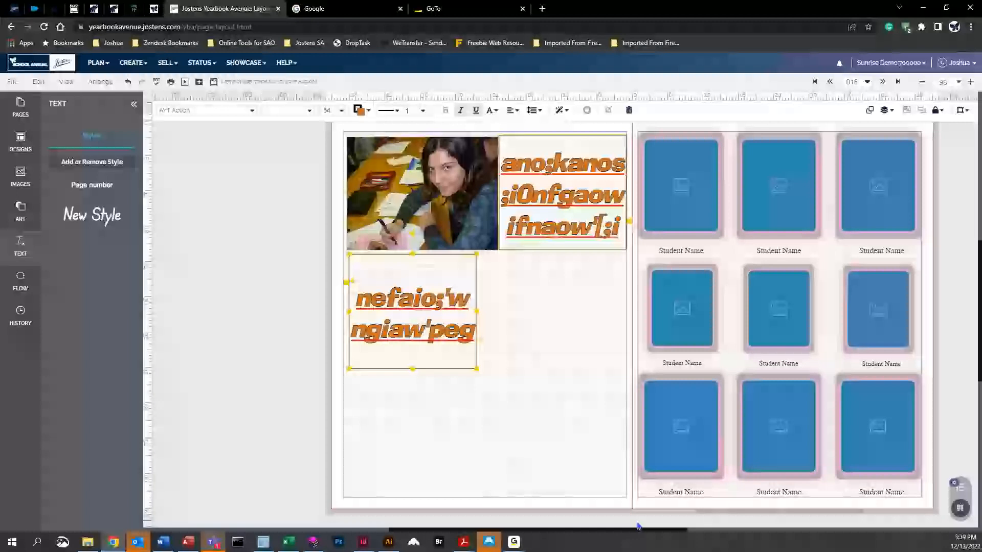
scroll(641, 533, right, 2)
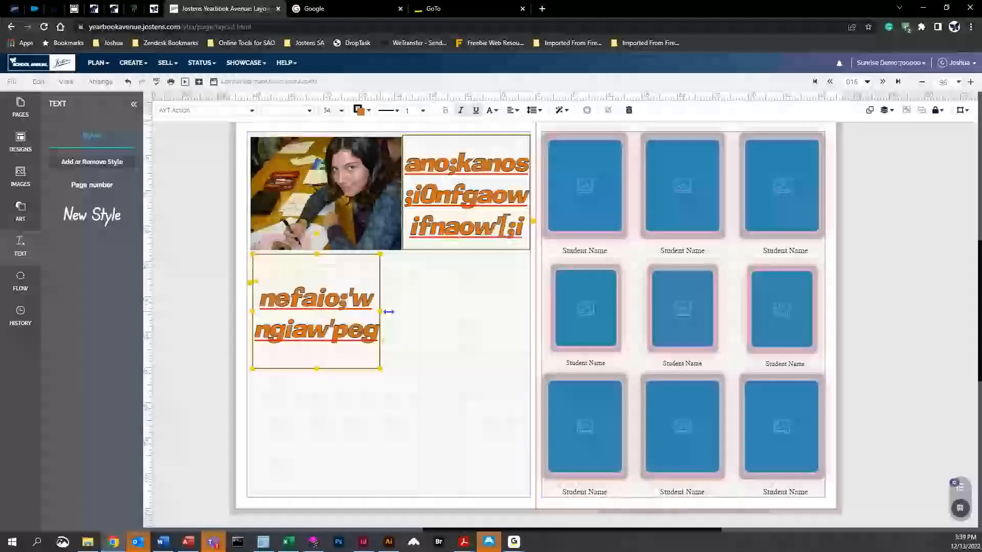
drag(379, 311, 527, 317)
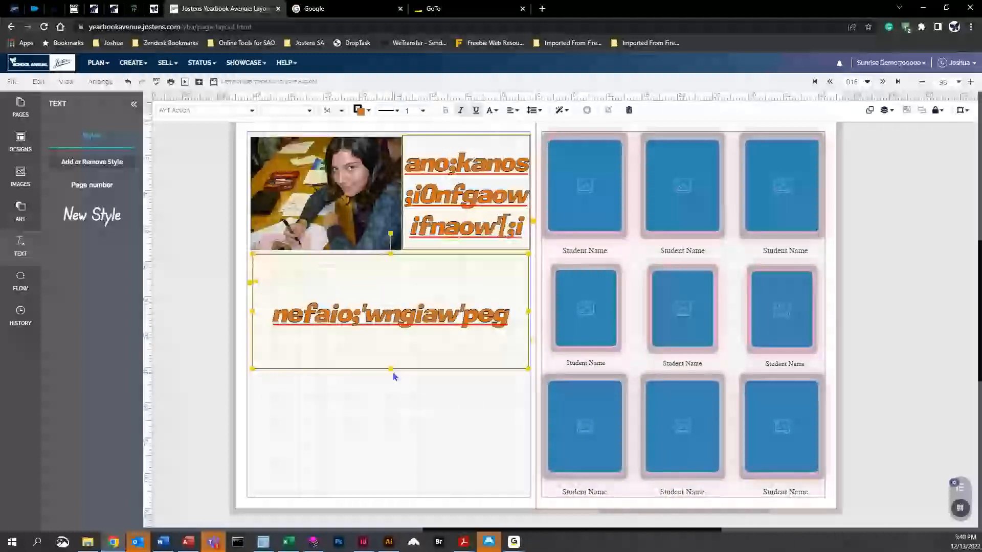
drag(390, 369, 387, 495)
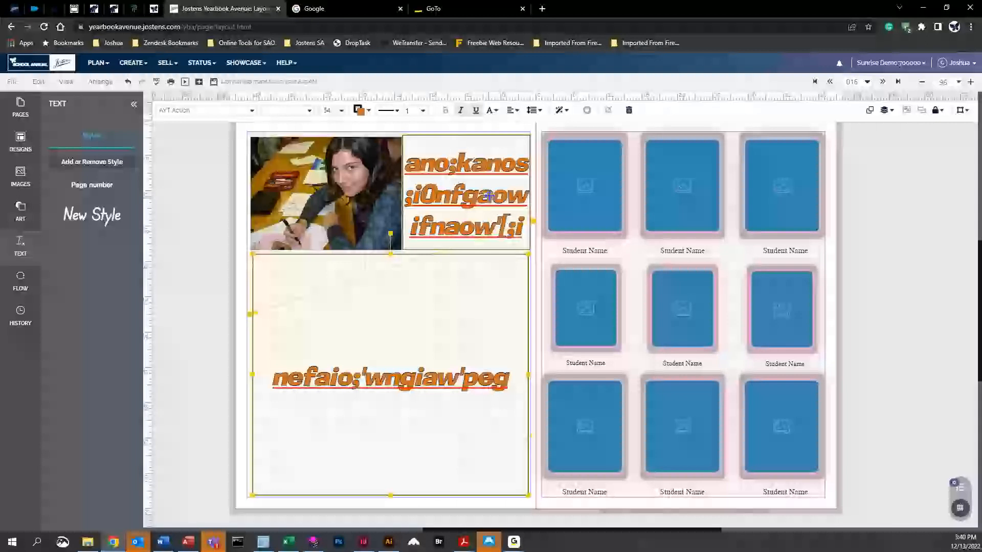
Insert ";ofnao;sinkfoawienfoqinwe" after "ano;" in the box beside the photo so more text flows onward, and select the linked frame below.
click(454, 165)
click(454, 165)
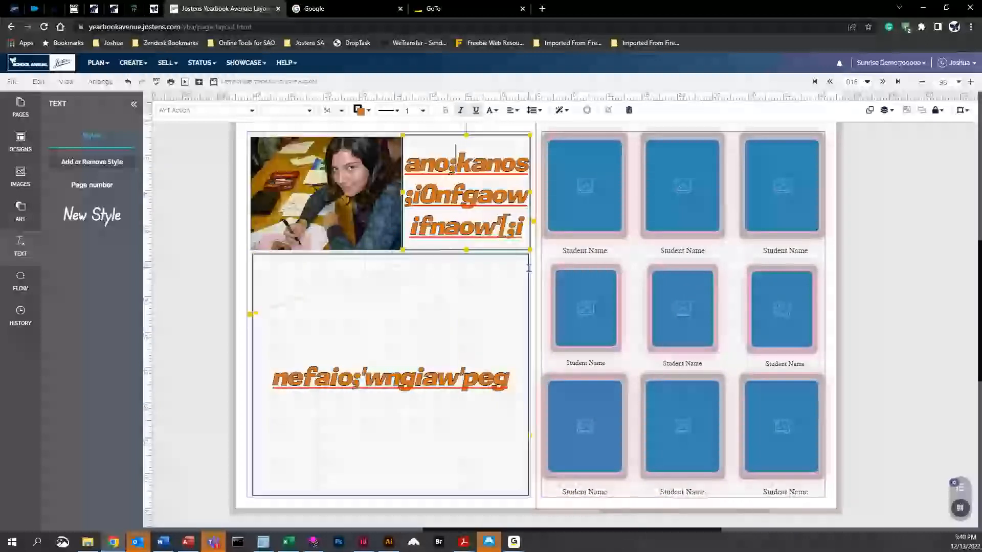
text(;ofnao;sinkfoawienfoqinwe)
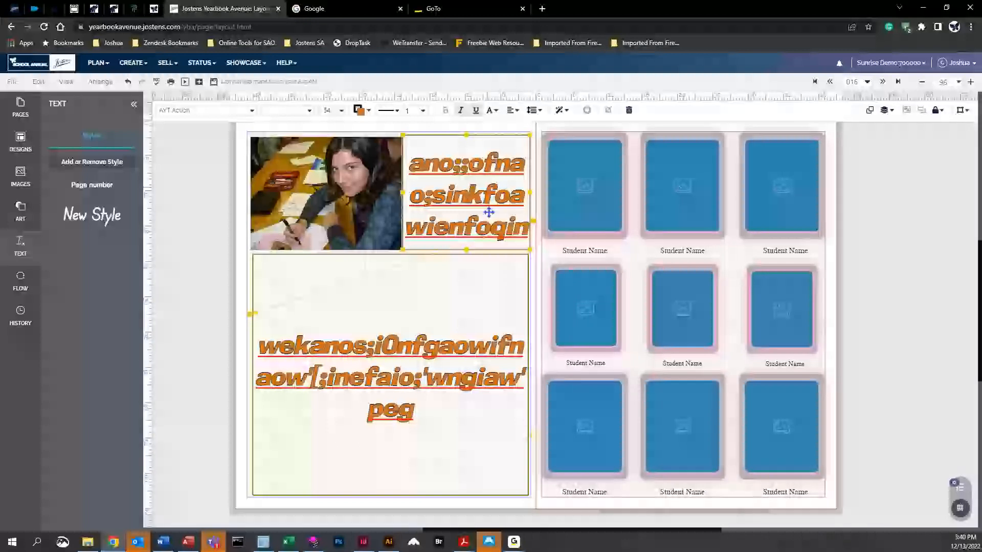
click(404, 387)
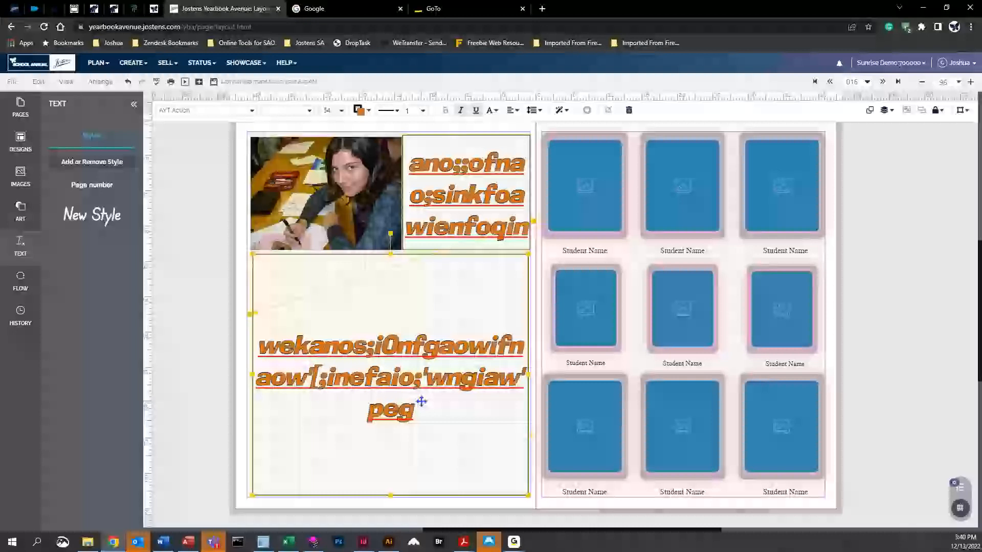
scroll(447, 361, up, 1)
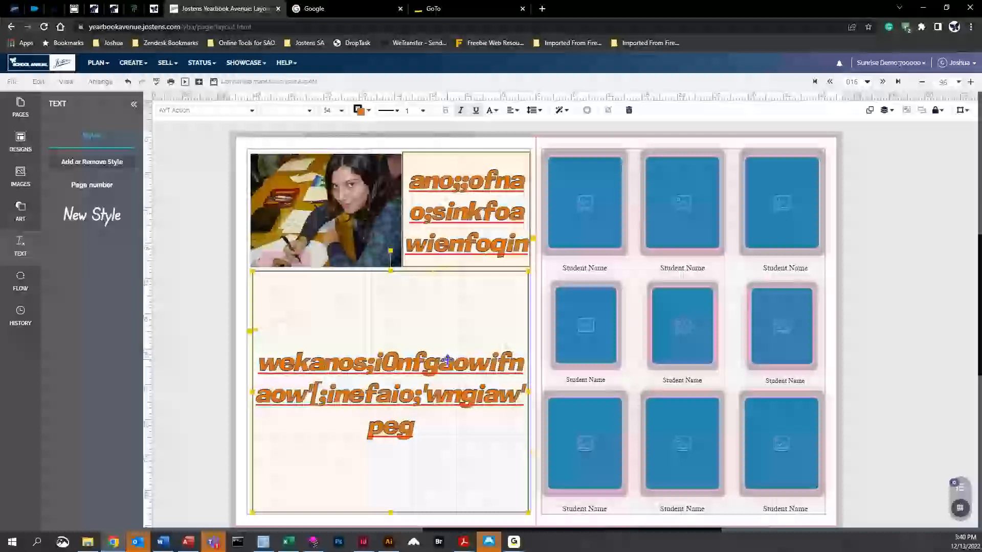
Show the saved version history of page 007 instead of page 016.
click(28, 314)
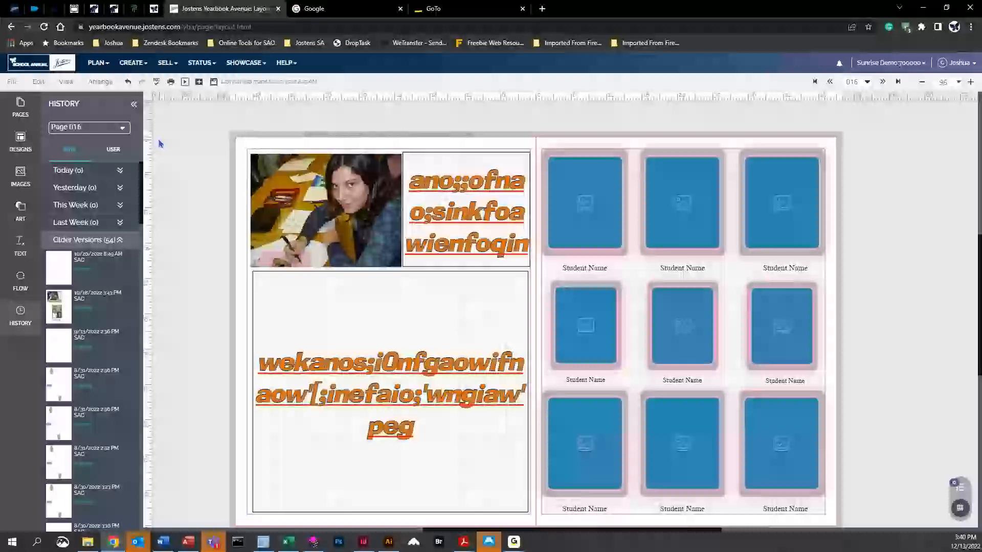
click(123, 128)
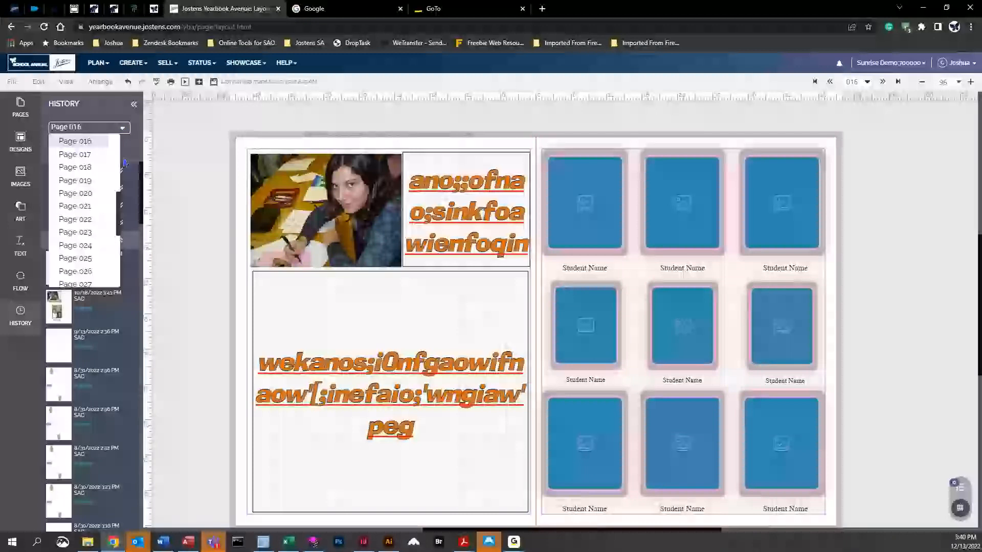
scroll(88, 185, up, 5)
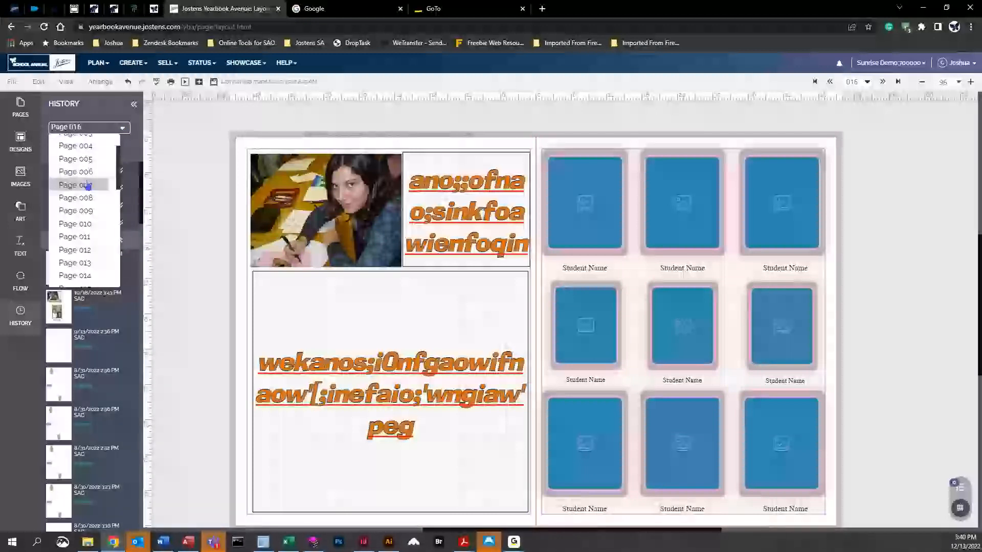
click(88, 185)
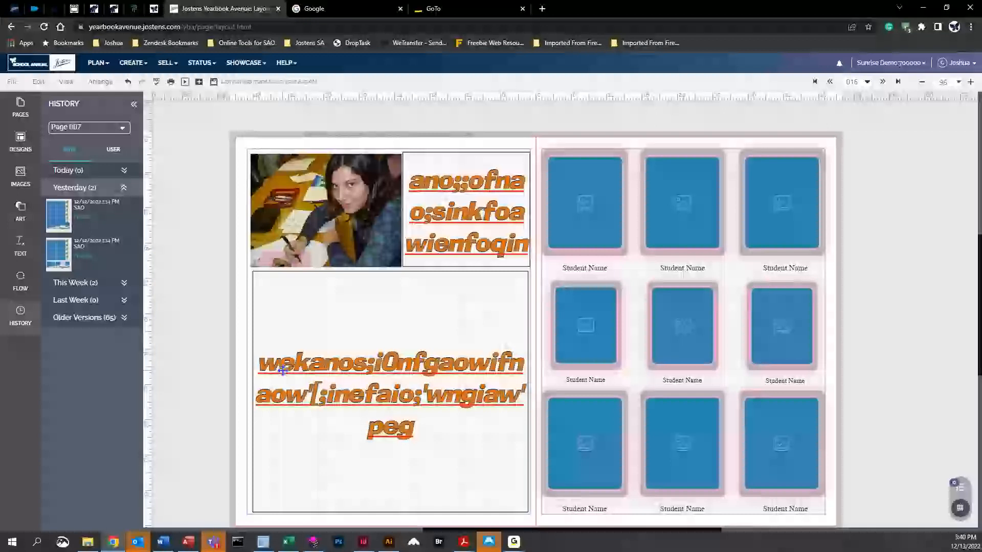
click(117, 129)
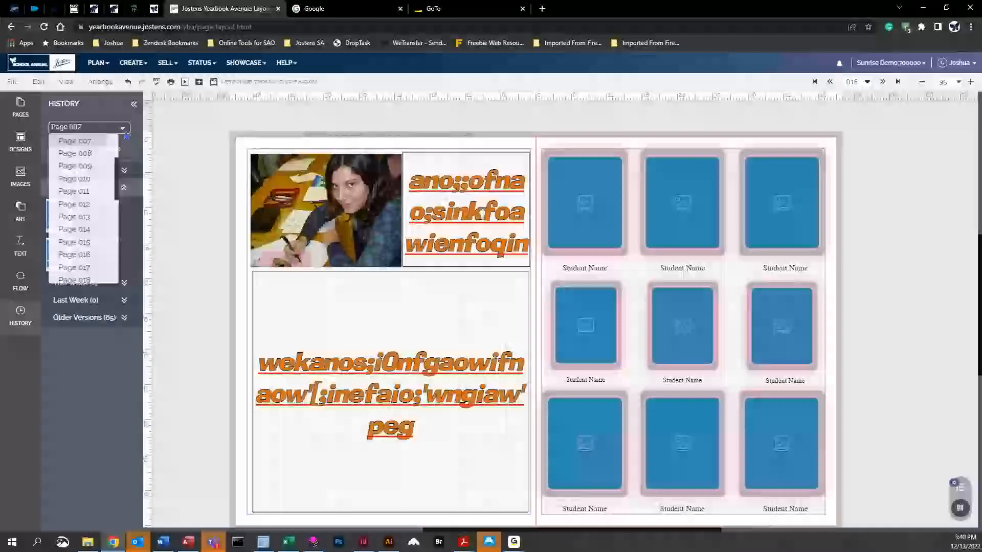
click(71, 143)
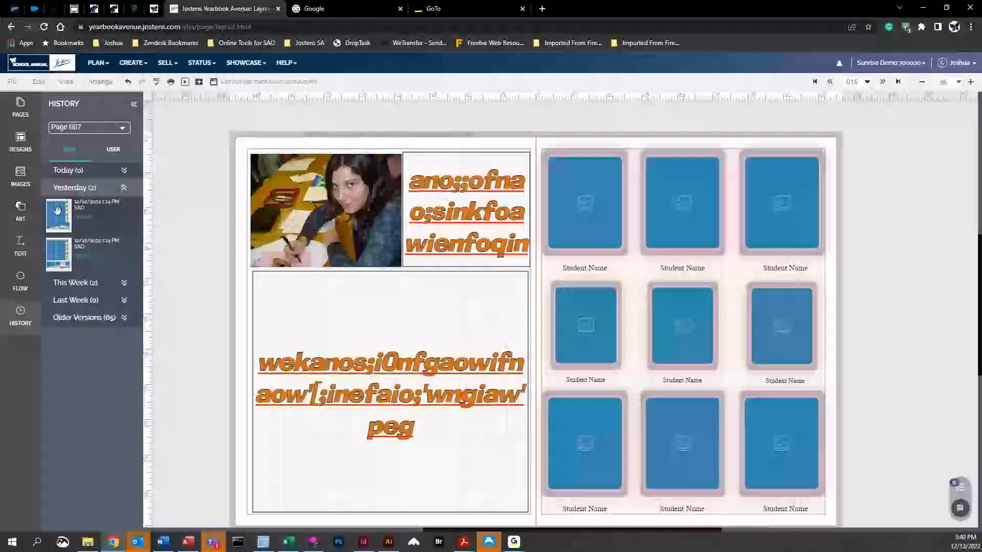
Place the first of yesterday's saved versions of page 007 onto page 016, and undo the replacement.
drag(58, 211, 401, 304)
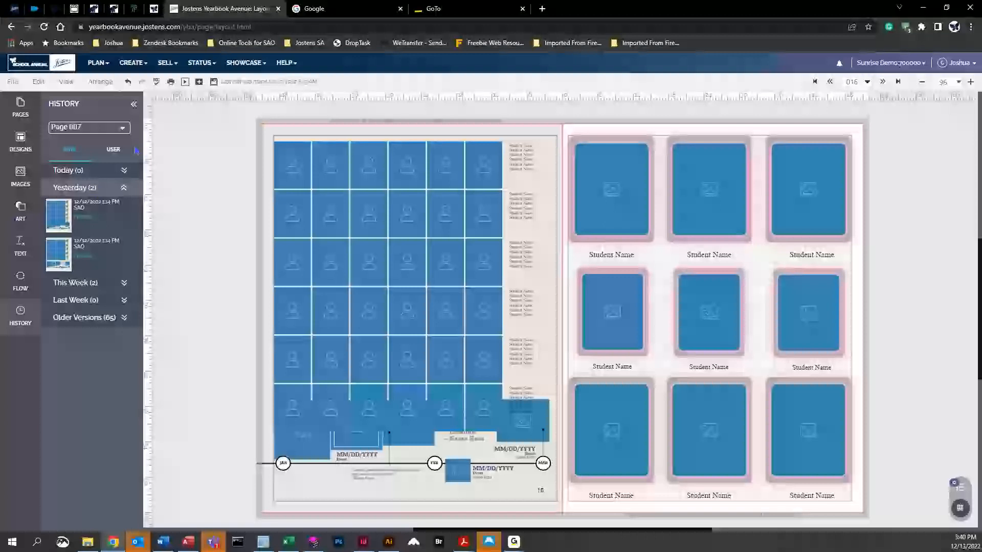
click(128, 83)
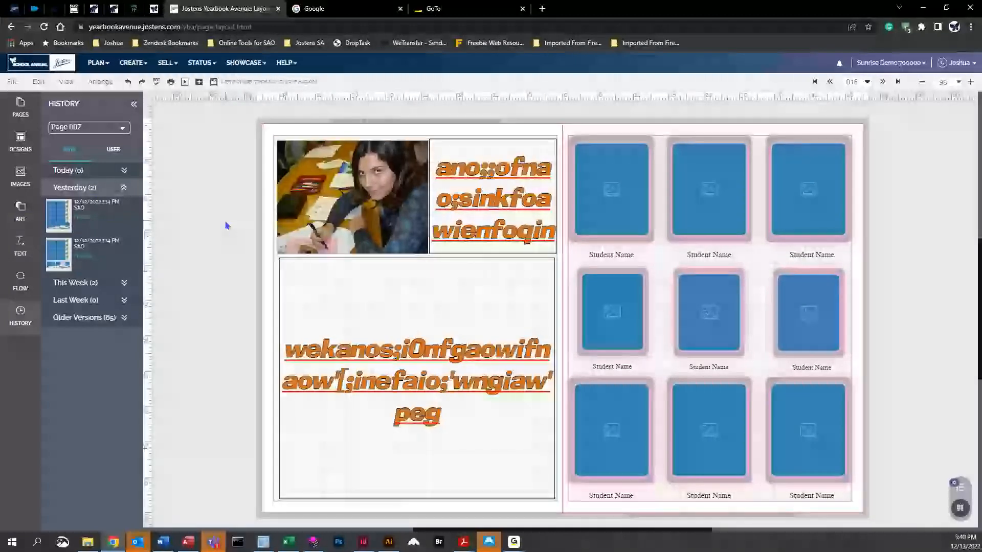